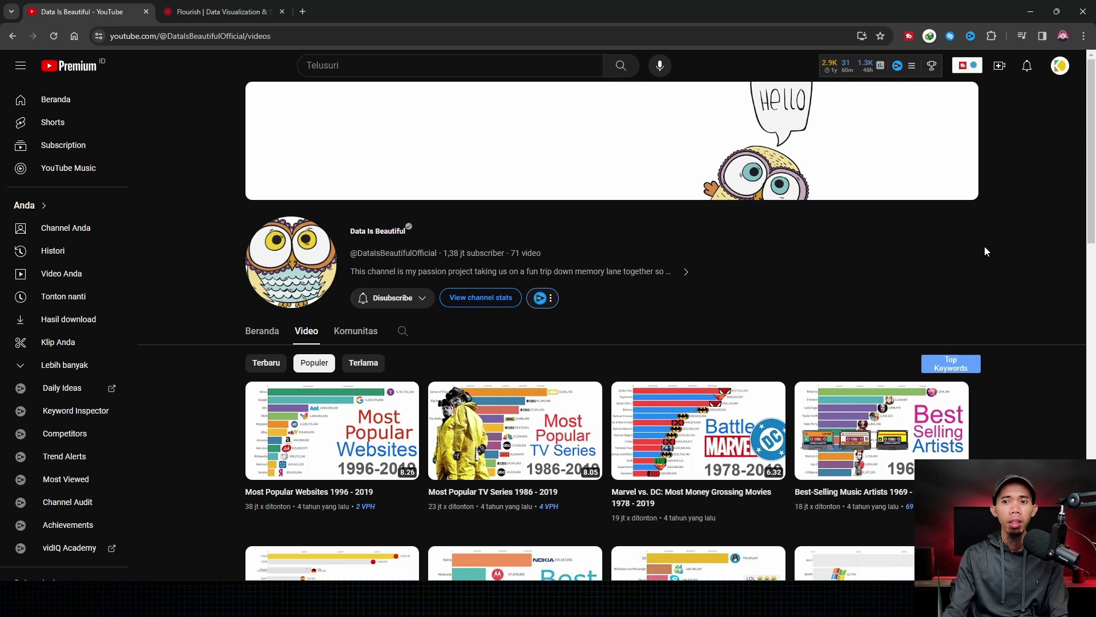
Look through the Data Is Beautiful channel's popular videos and view the sample video Most Popular Websites 1996 - 2019
{"action": "scroll", "coordinate": [1016, 243], "scroll_direction": "down", "scroll_amount": 2}
{"action": "scroll", "coordinate": [1026, 238], "scroll_direction": "down", "scroll_amount": 1}
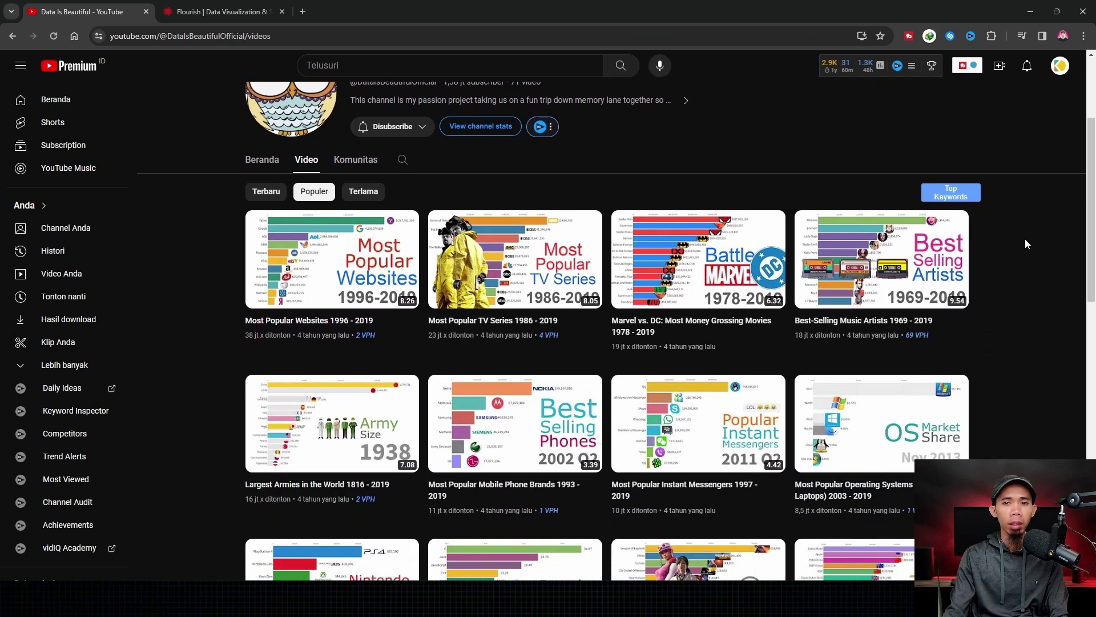
{"action": "scroll", "coordinate": [1025, 239], "scroll_direction": "down", "scroll_amount": 1}
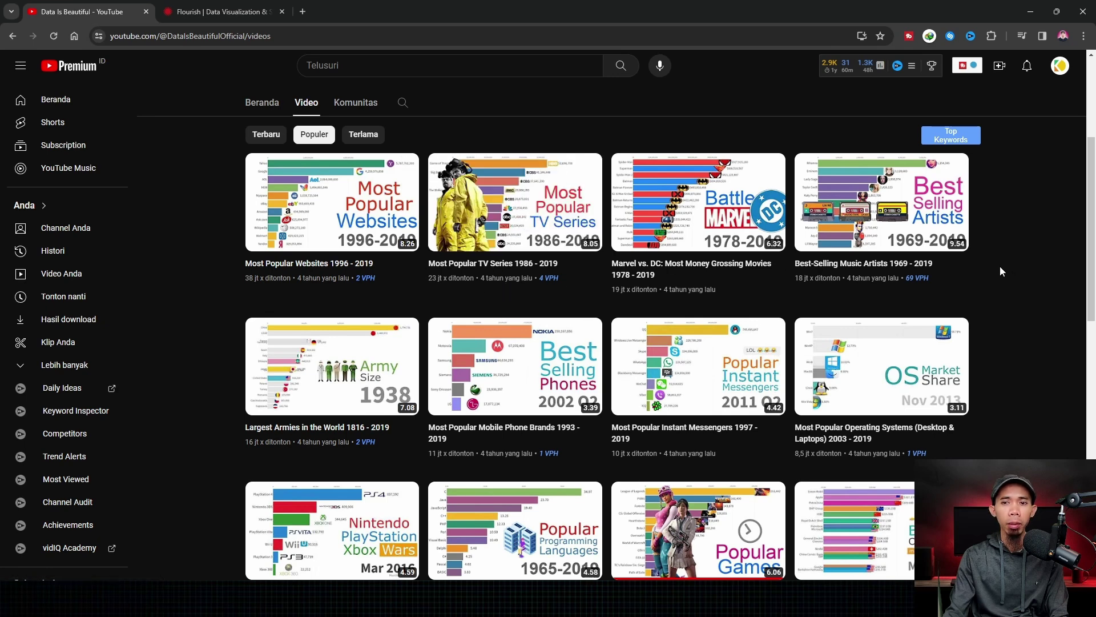
{"action": "scroll", "coordinate": [1008, 260], "scroll_direction": "up", "scroll_amount": 4}
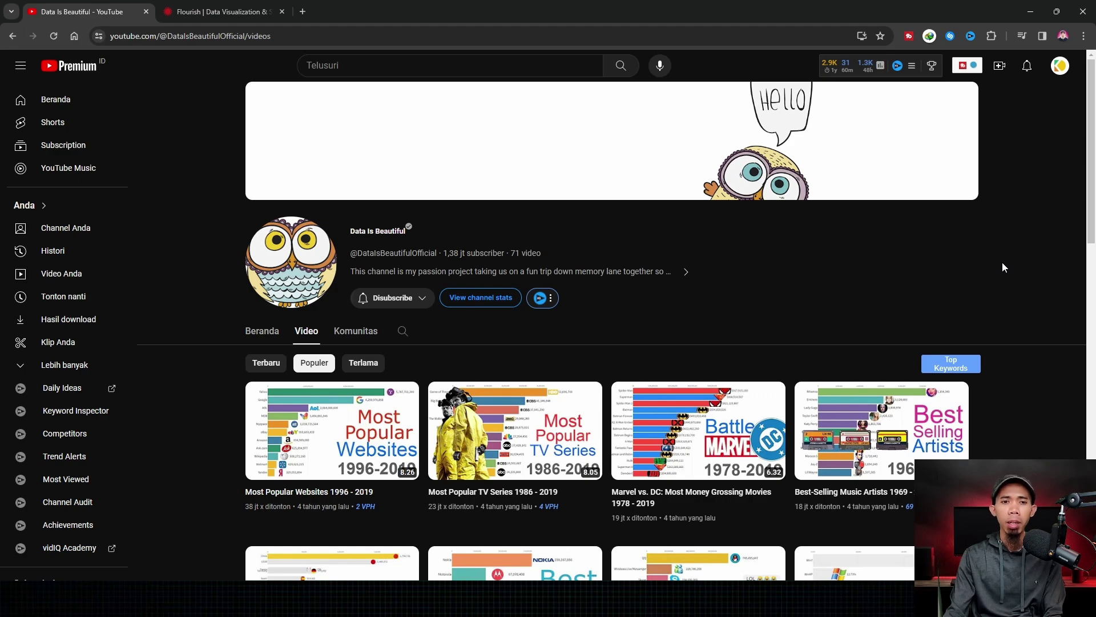
{"action": "scroll", "coordinate": [978, 262], "scroll_direction": "down", "scroll_amount": 4}
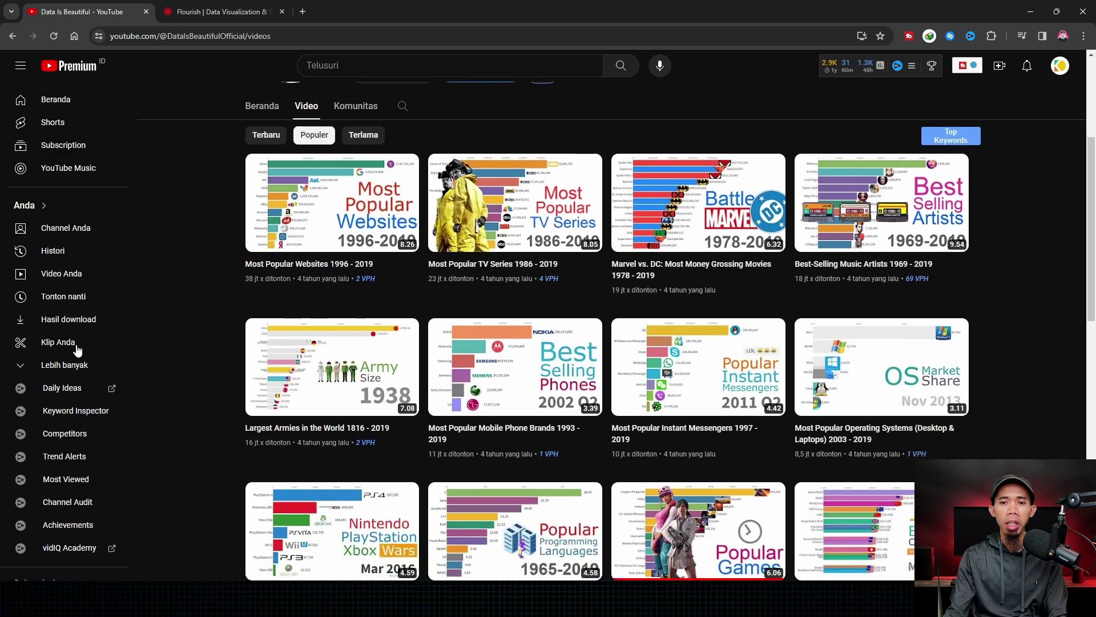
{"action": "scroll", "coordinate": [429, 260], "scroll_direction": "up", "scroll_amount": 5}
{"action": "scroll", "coordinate": [350, 269], "scroll_direction": "down", "scroll_amount": 3}
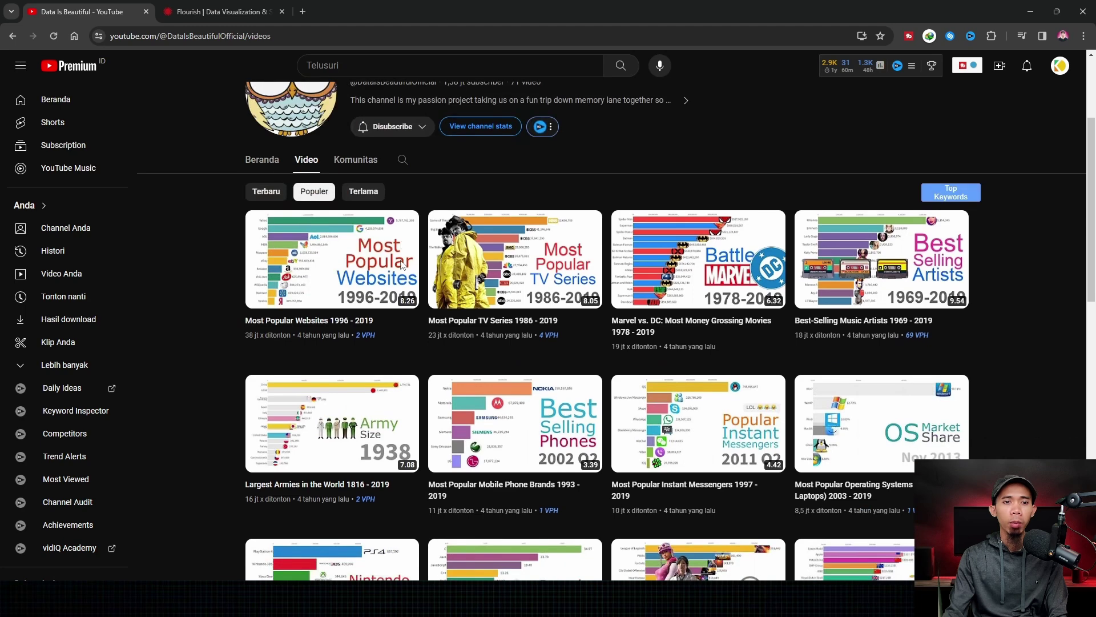
{"action": "left_click", "coordinate": [350, 269]}
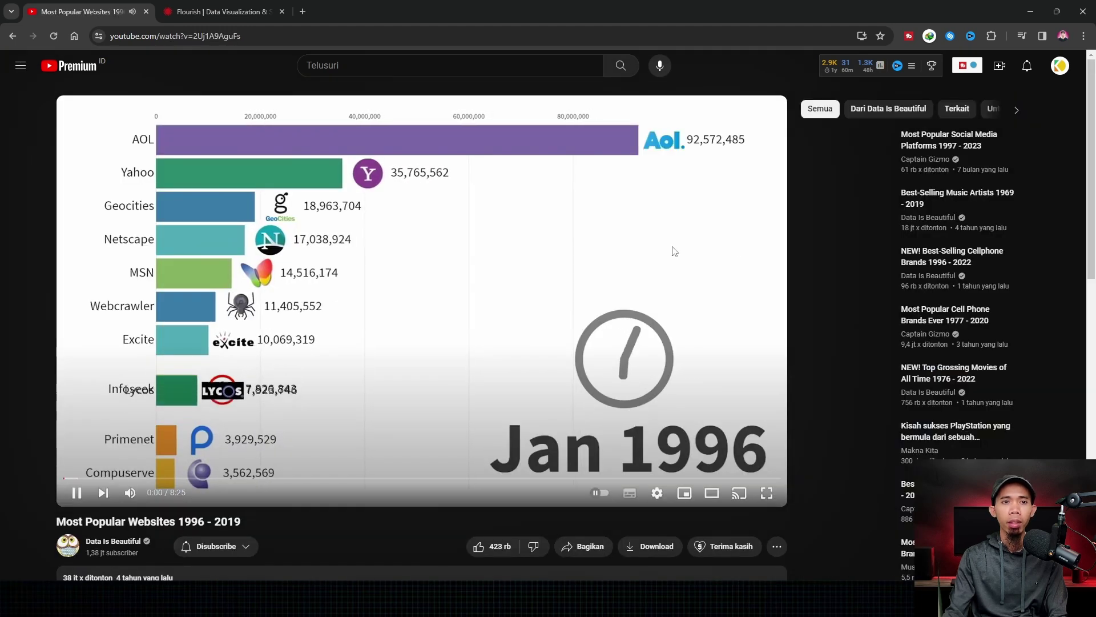
{"action": "left_click", "coordinate": [11, 35]}
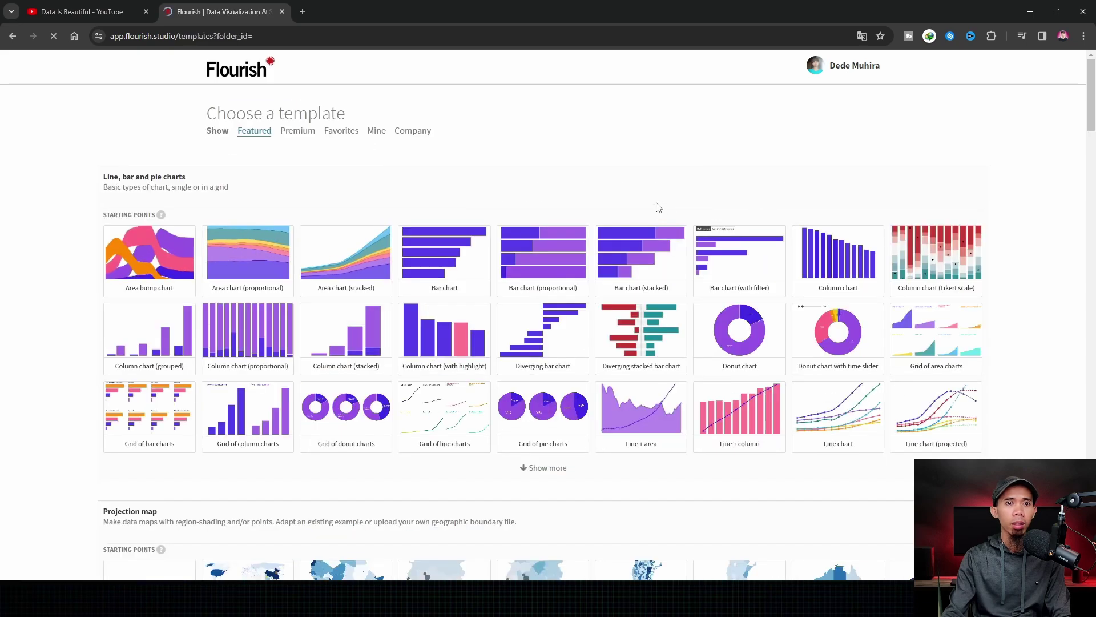
In Flourish, create a visualization from the Bar chart race template's basic starting point
{"action": "scroll", "coordinate": [205, 318], "scroll_direction": "down", "scroll_amount": 7}
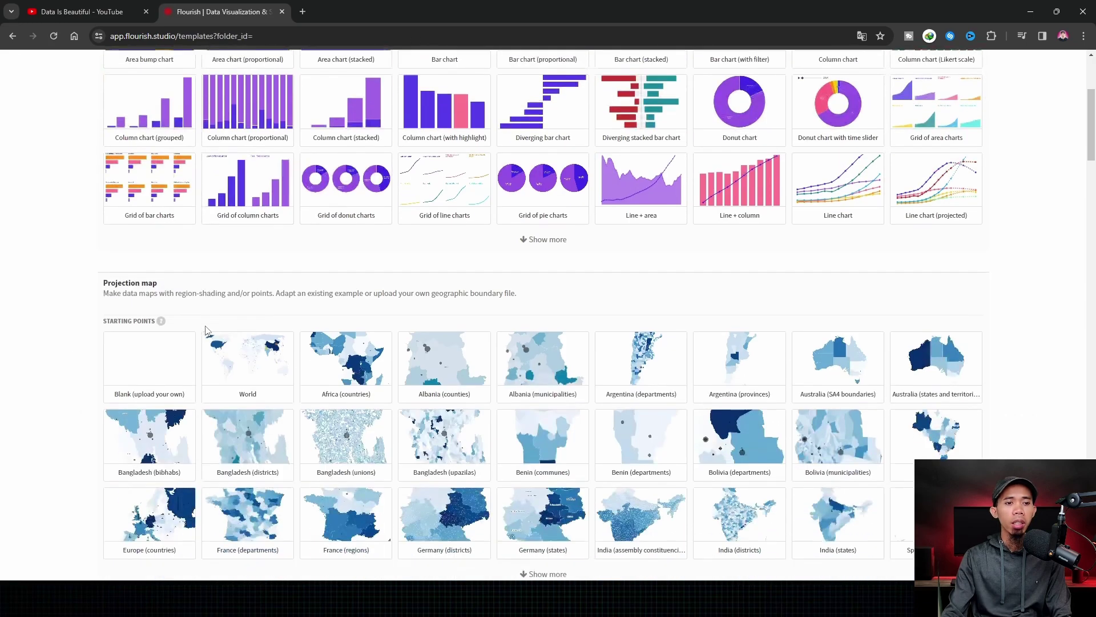
{"action": "scroll", "coordinate": [237, 315], "scroll_direction": "down", "scroll_amount": 4}
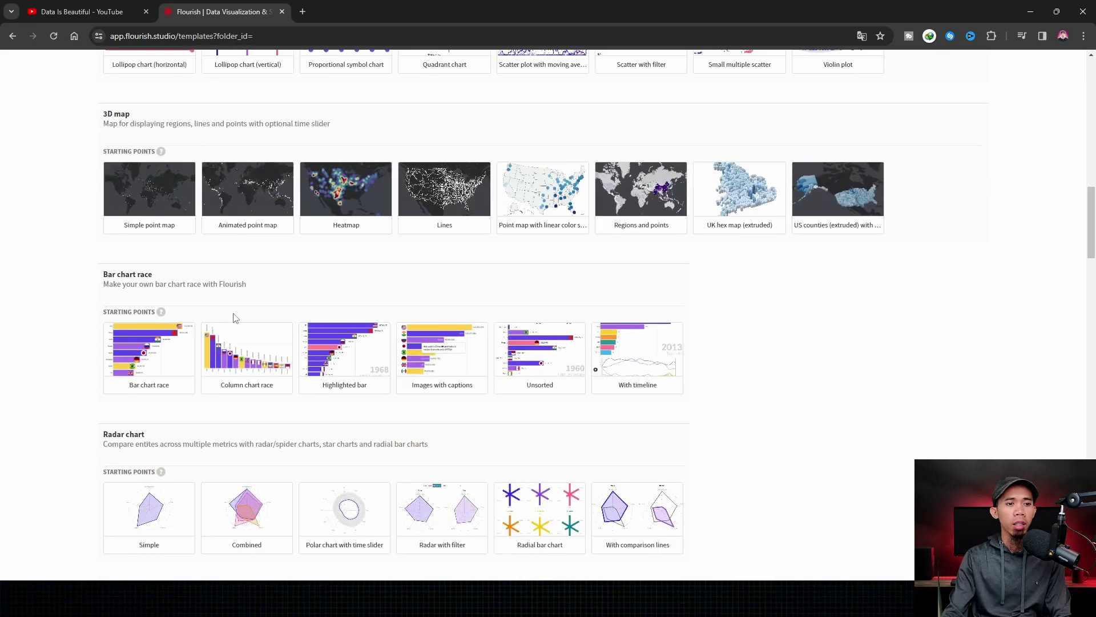
{"action": "left_click", "coordinate": [151, 360]}
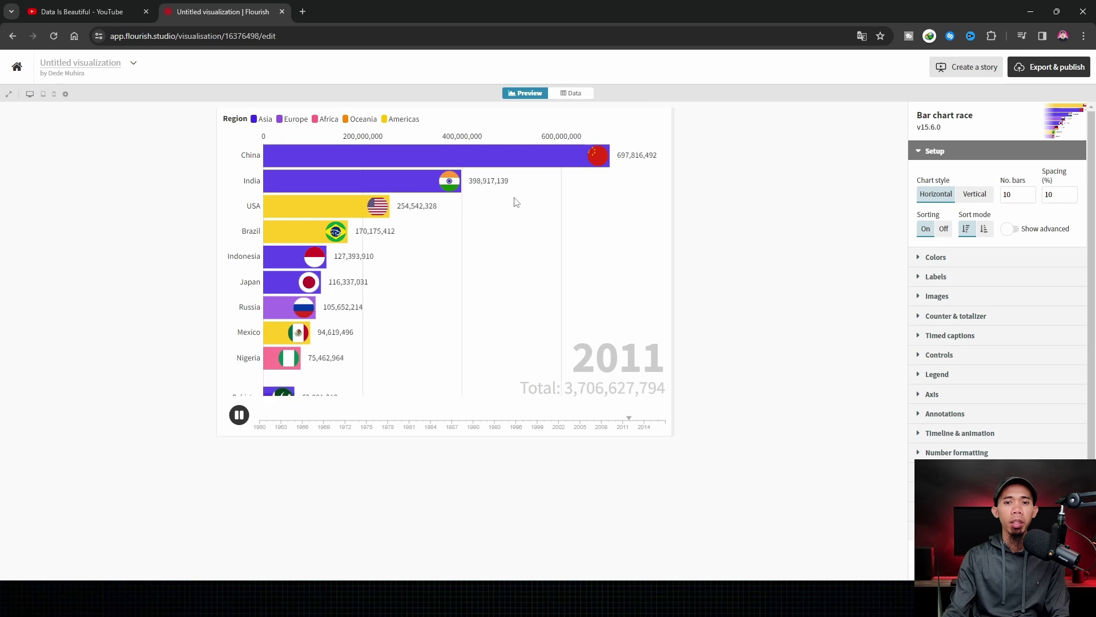
Examine the chart's data sheet, including its label, region, image URL and year columns, and return to the preview
{"action": "left_click", "coordinate": [572, 95]}
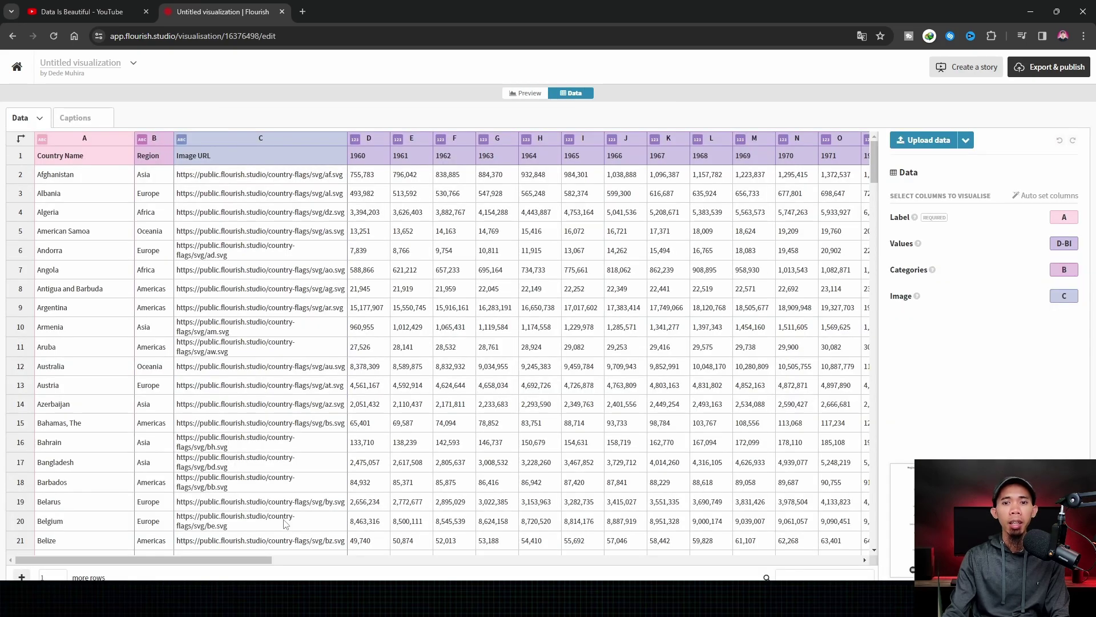
{"action": "mouse_move", "coordinate": [258, 564]}
{"action": "left_mouse_down"}
{"action": "mouse_move", "coordinate": [833, 564]}
{"action": "mouse_move", "coordinate": [249, 560]}
{"action": "left_mouse_up"}
{"action": "left_click", "coordinate": [524, 93]}
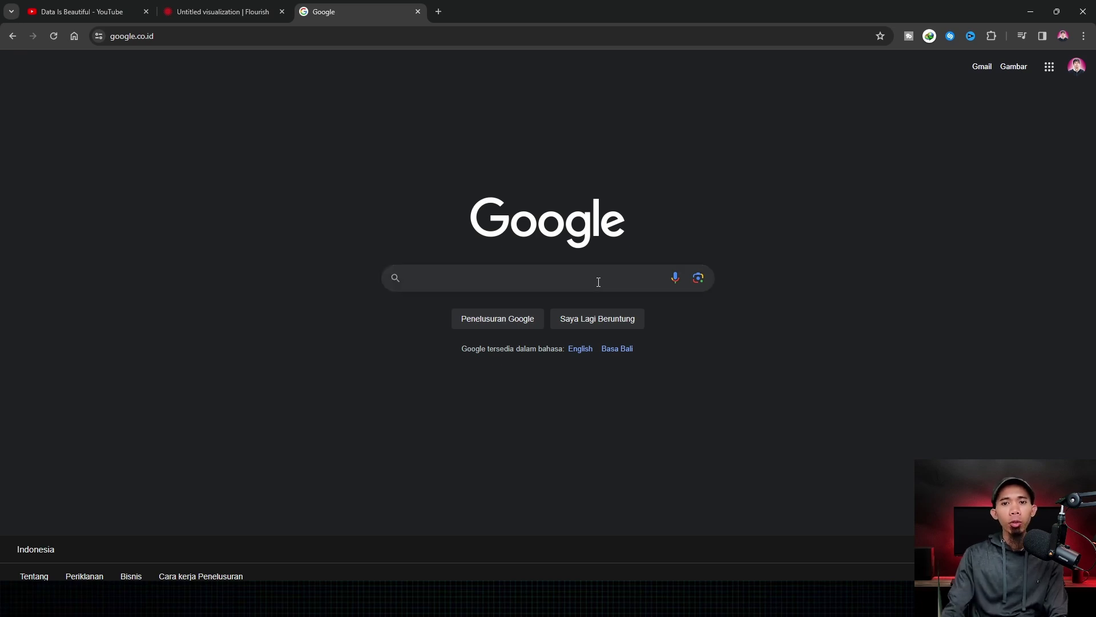
Search Google for google trends and open the Google Trends home page
{"action": "type", "text": "goog"}
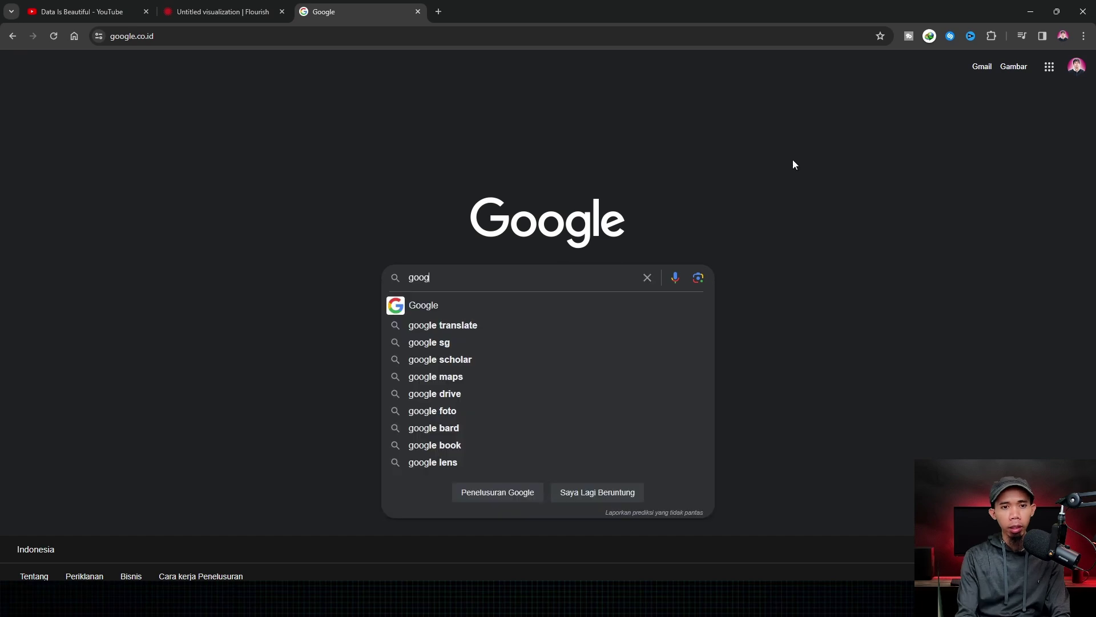
{"action": "type", "text": "le trends"}
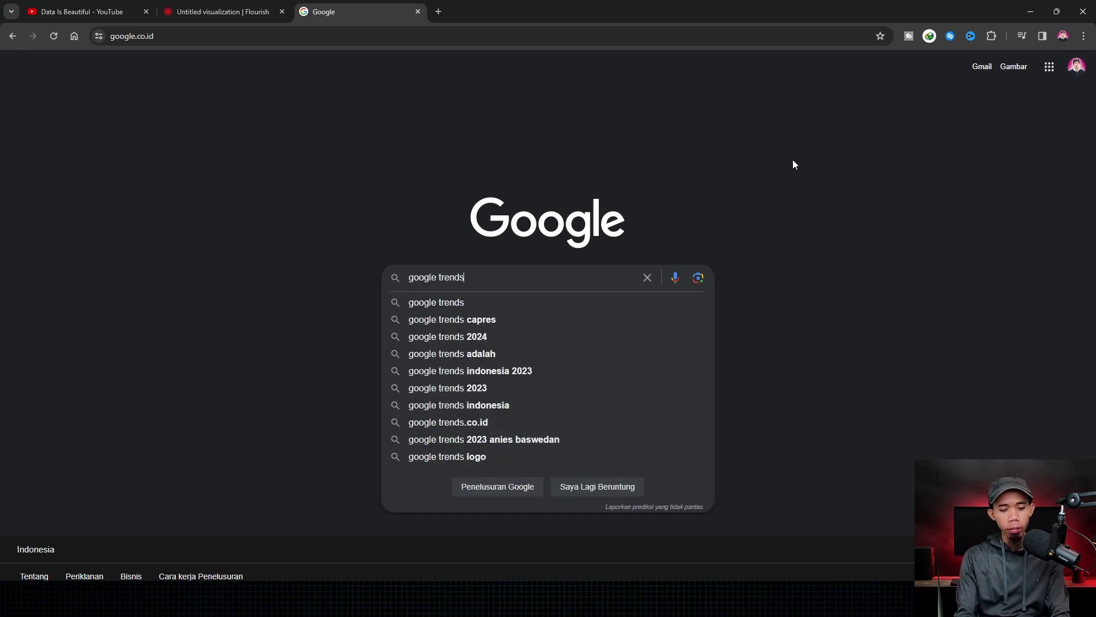
{"action": "key", "text": "Return"}
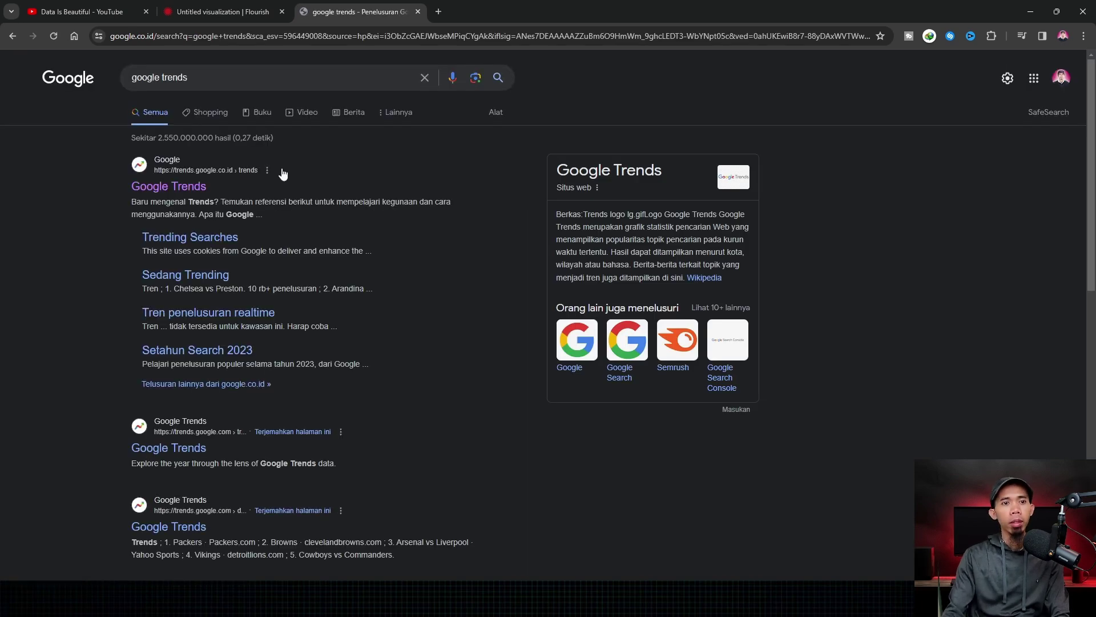
{"action": "left_click", "coordinate": [179, 196]}
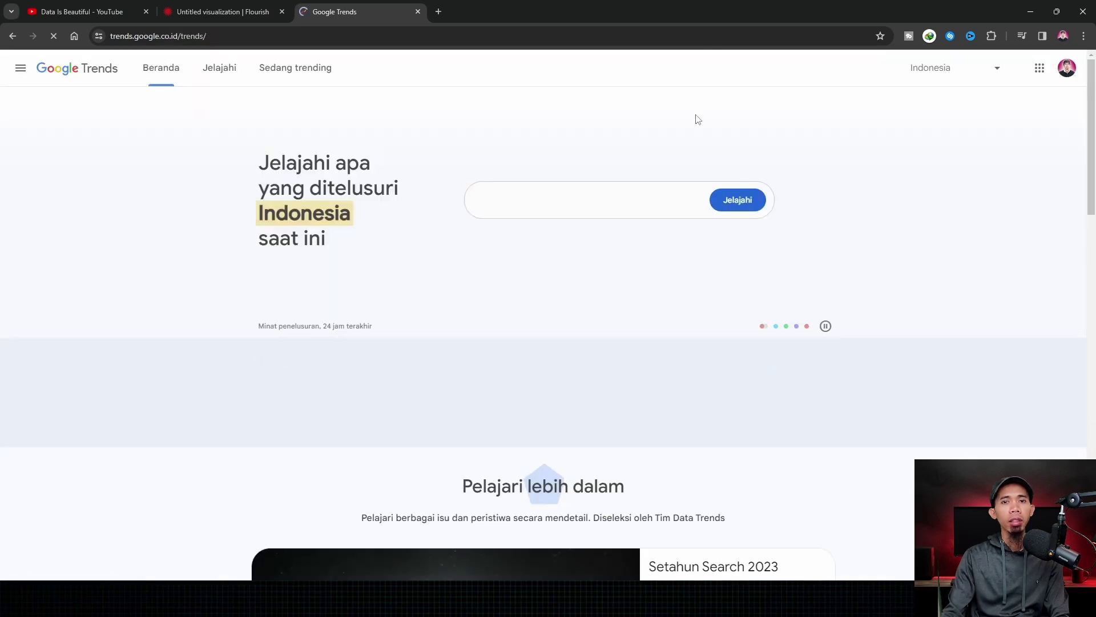
{"action": "left_click", "coordinate": [567, 199]}
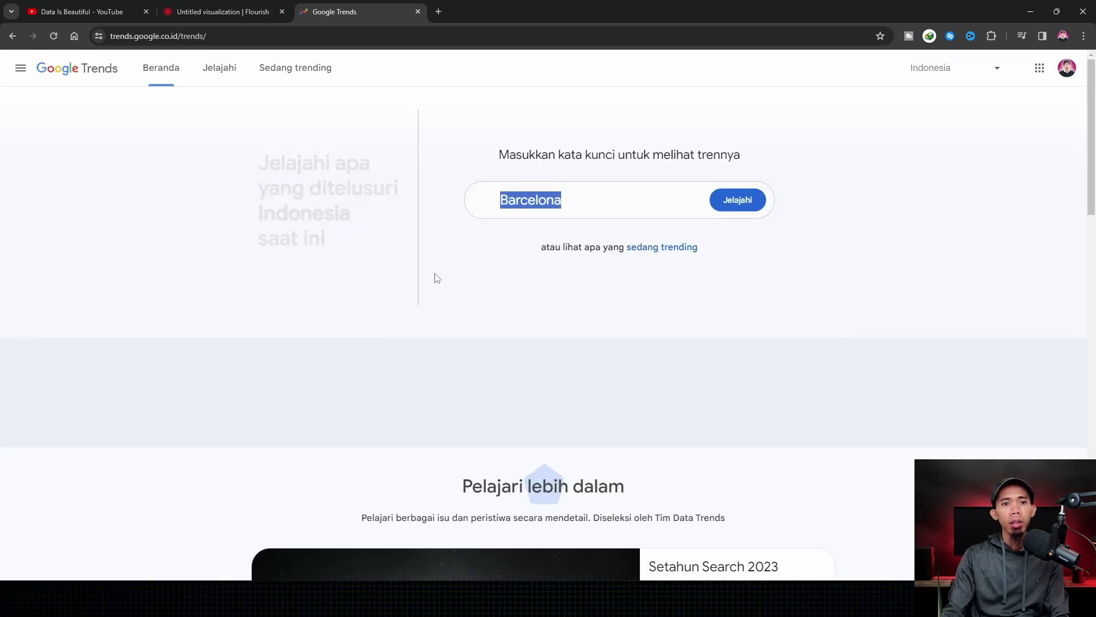
{"action": "left_click", "coordinate": [476, 324]}
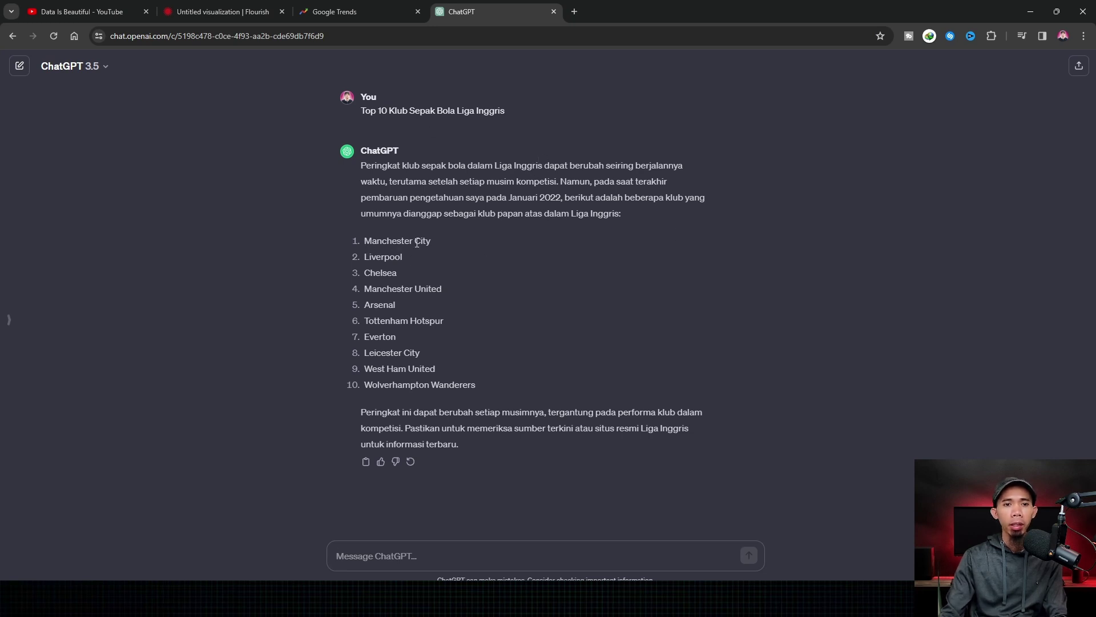
Copy Manchester City from the ChatGPT club list and explore it as a search term in Google Trends
{"action": "double_click", "coordinate": [376, 244]}
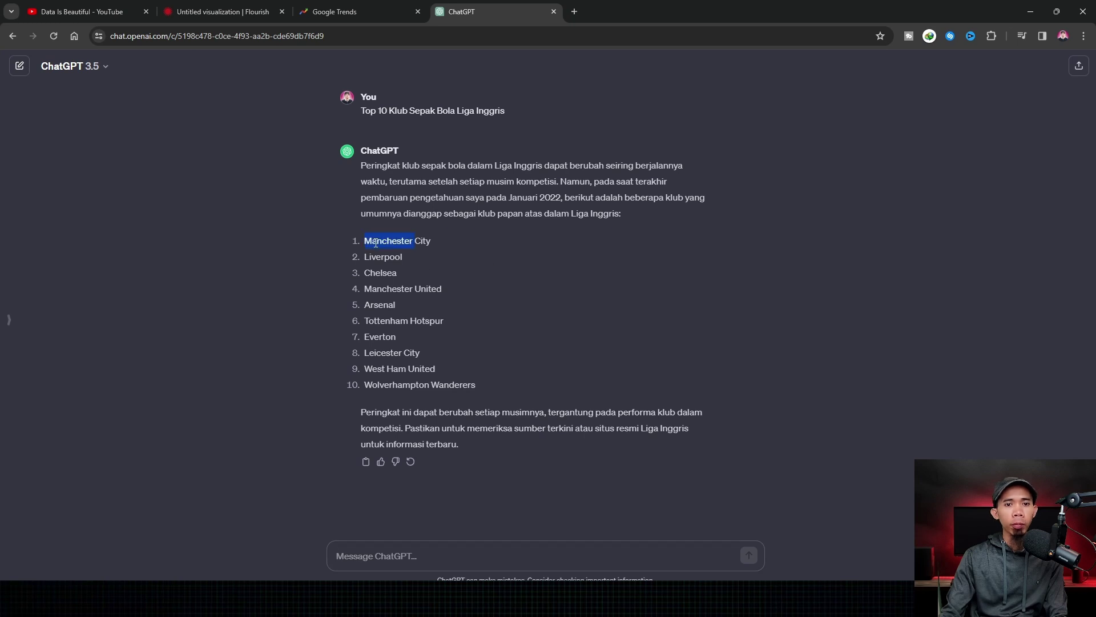
{"action": "right_click", "coordinate": [419, 241]}
{"action": "left_click", "coordinate": [441, 252]}
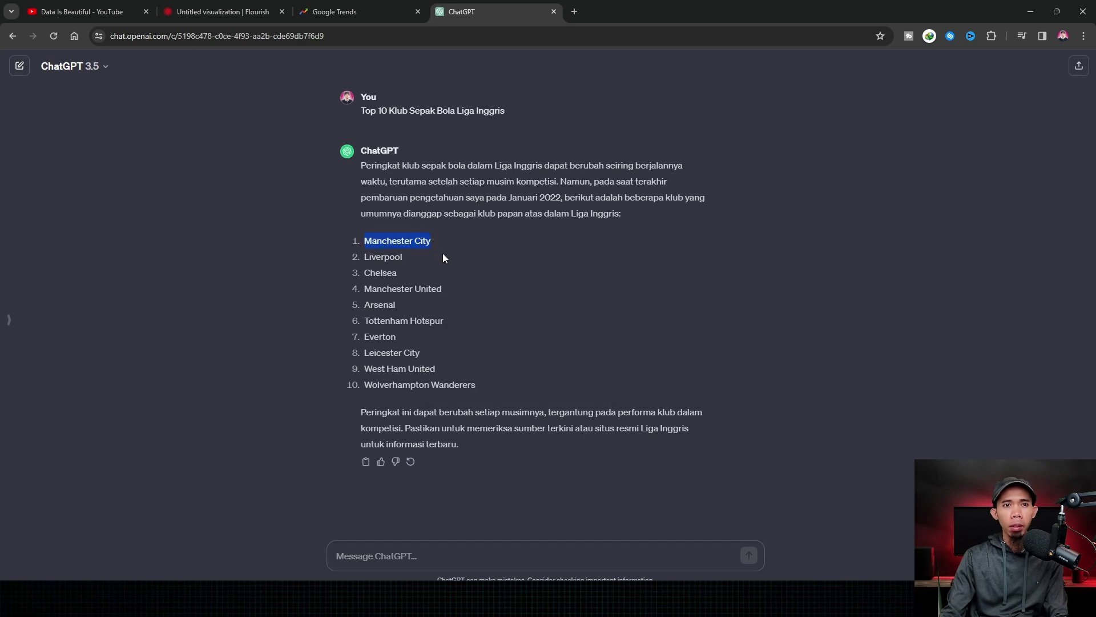
{"action": "left_click", "coordinate": [342, 12]}
{"action": "left_click", "coordinate": [535, 189]}
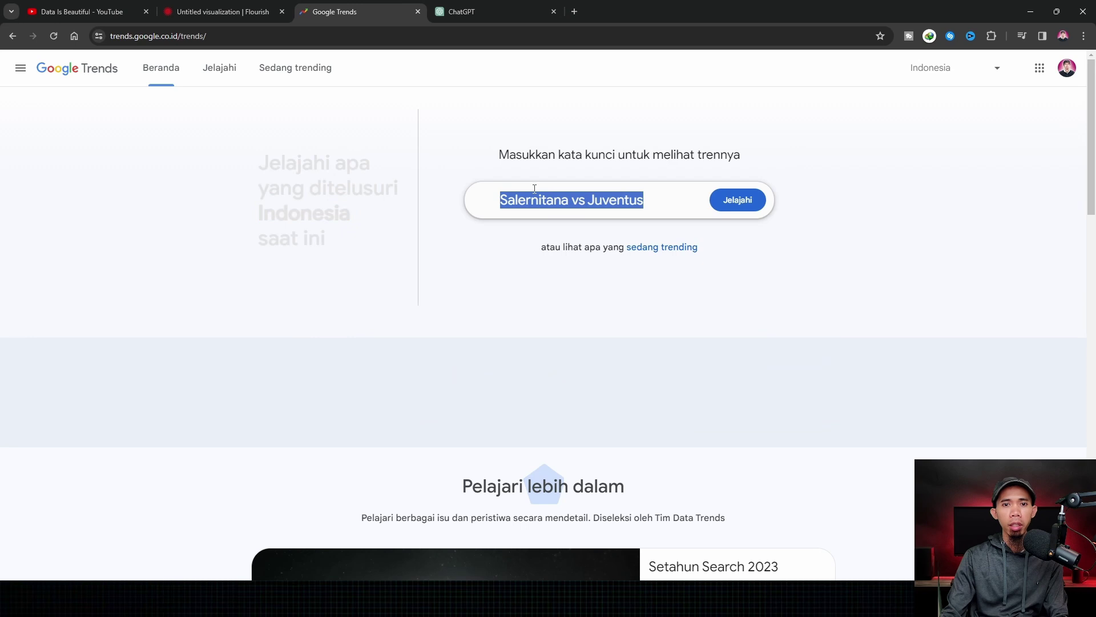
{"action": "key", "text": "ctrl+v"}
{"action": "left_click", "coordinate": [742, 200]}
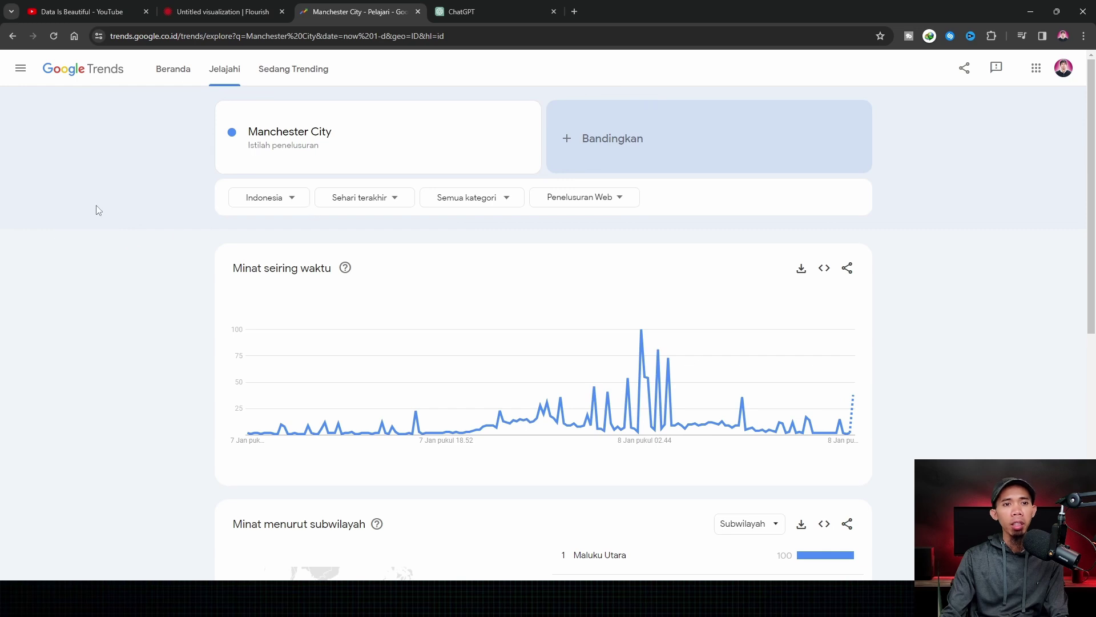
Set the Manchester City trend's time range to a custom range covering the full year 2010
{"action": "left_click", "coordinate": [291, 202]}
{"action": "left_click", "coordinate": [170, 230]}
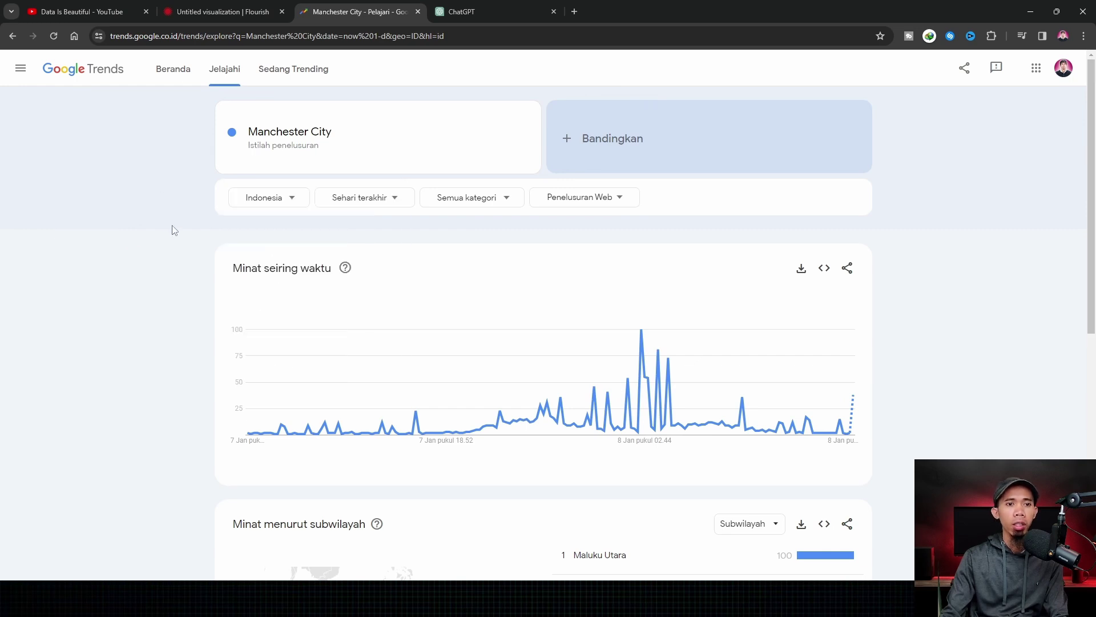
{"action": "left_click", "coordinate": [398, 204]}
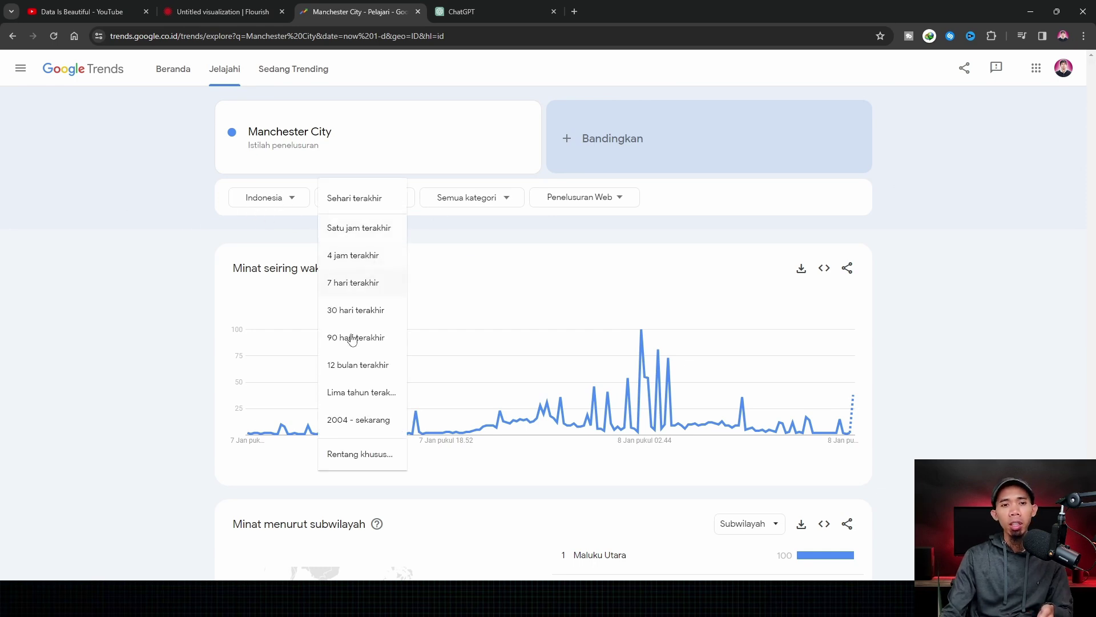
{"action": "left_click", "coordinate": [359, 460]}
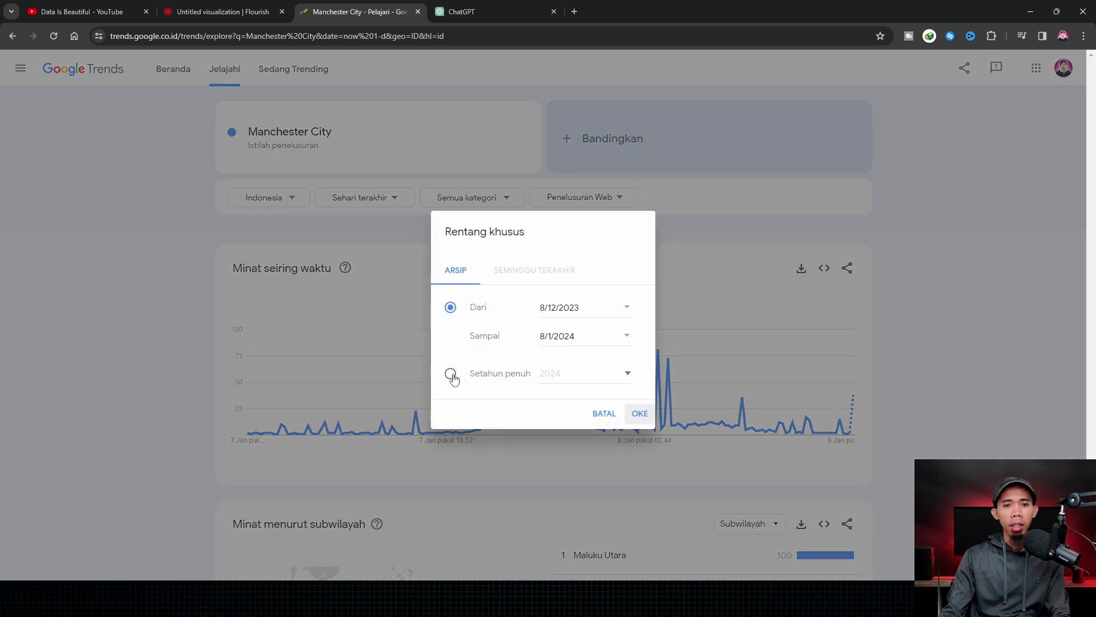
{"action": "left_click", "coordinate": [451, 375]}
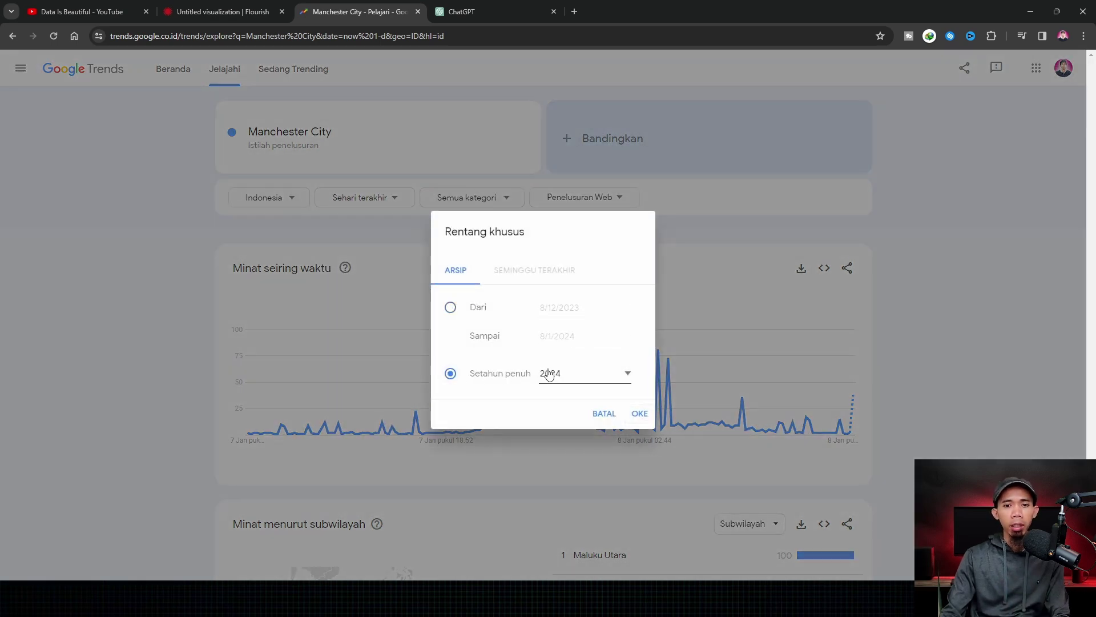
{"action": "left_click", "coordinate": [605, 376]}
{"action": "scroll", "coordinate": [571, 459], "scroll_direction": "down", "scroll_amount": 5}
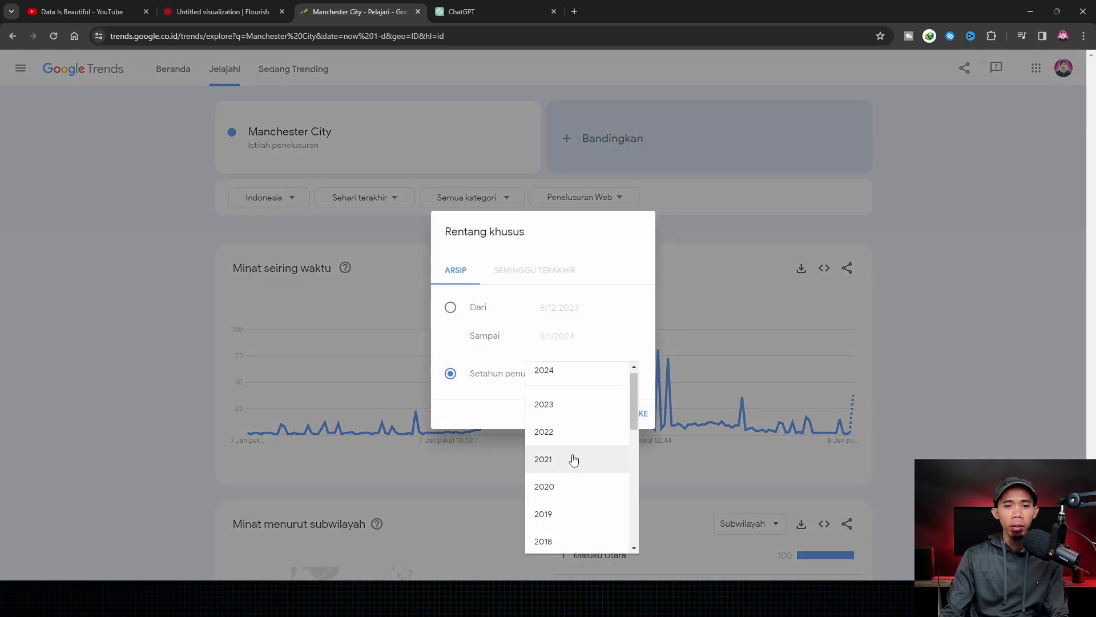
{"action": "left_click", "coordinate": [557, 484]}
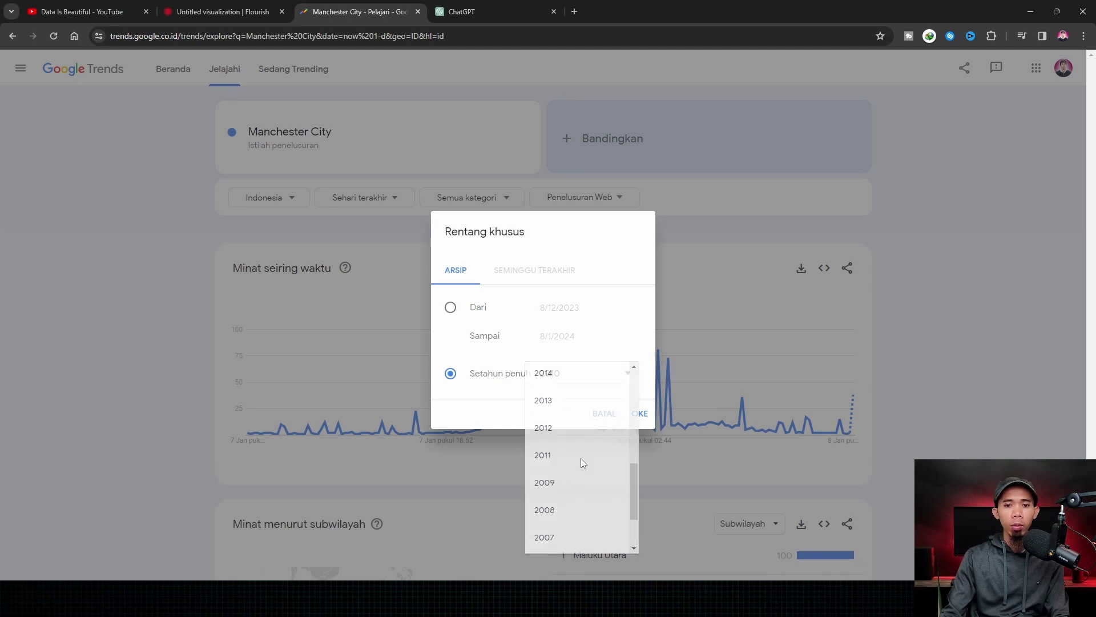
{"action": "scroll", "coordinate": [565, 474], "scroll_direction": "down", "scroll_amount": 7}
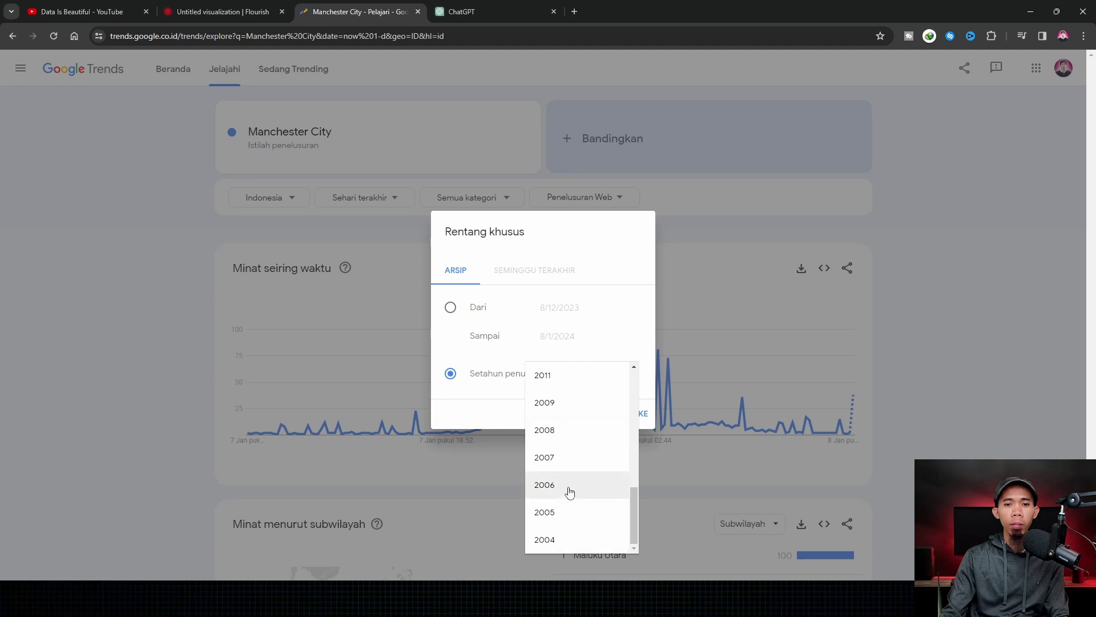
{"action": "scroll", "coordinate": [567, 490], "scroll_direction": "up", "scroll_amount": 4}
{"action": "left_click", "coordinate": [501, 396]}
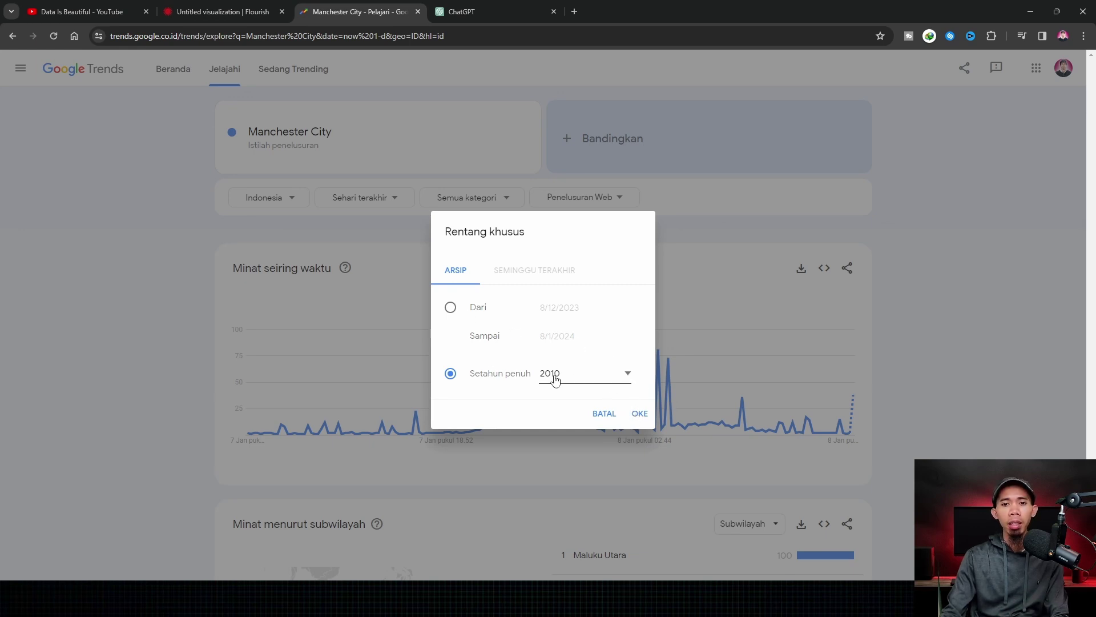
{"action": "left_click", "coordinate": [637, 412]}
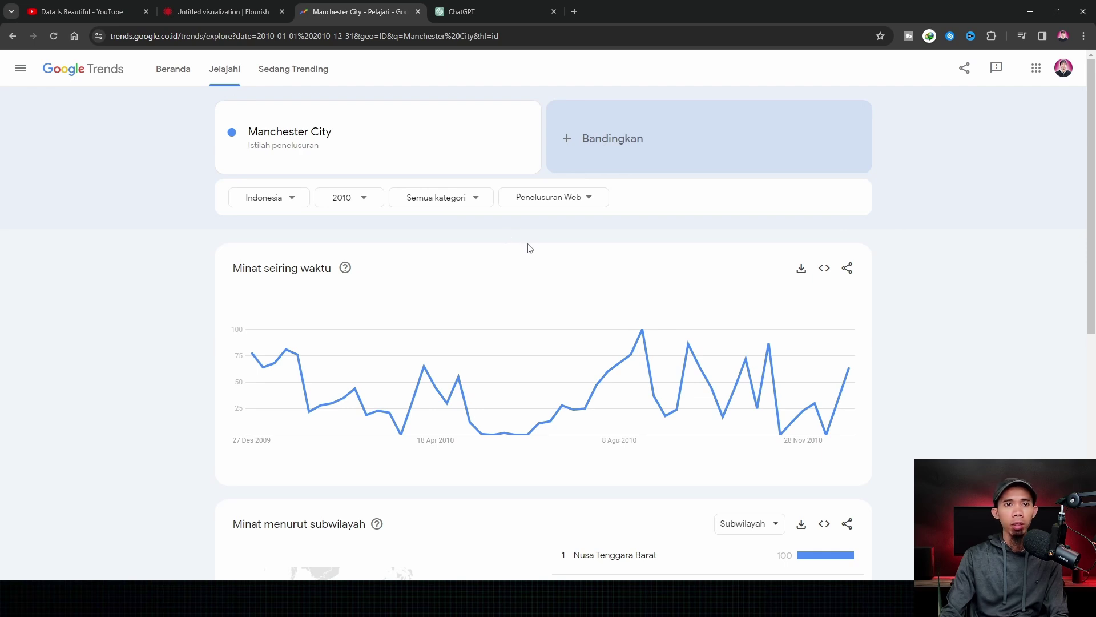
Copy Liverpool from the ChatGPT club list and add it as a comparison term in Google Trends
{"action": "left_click", "coordinate": [498, 7]}
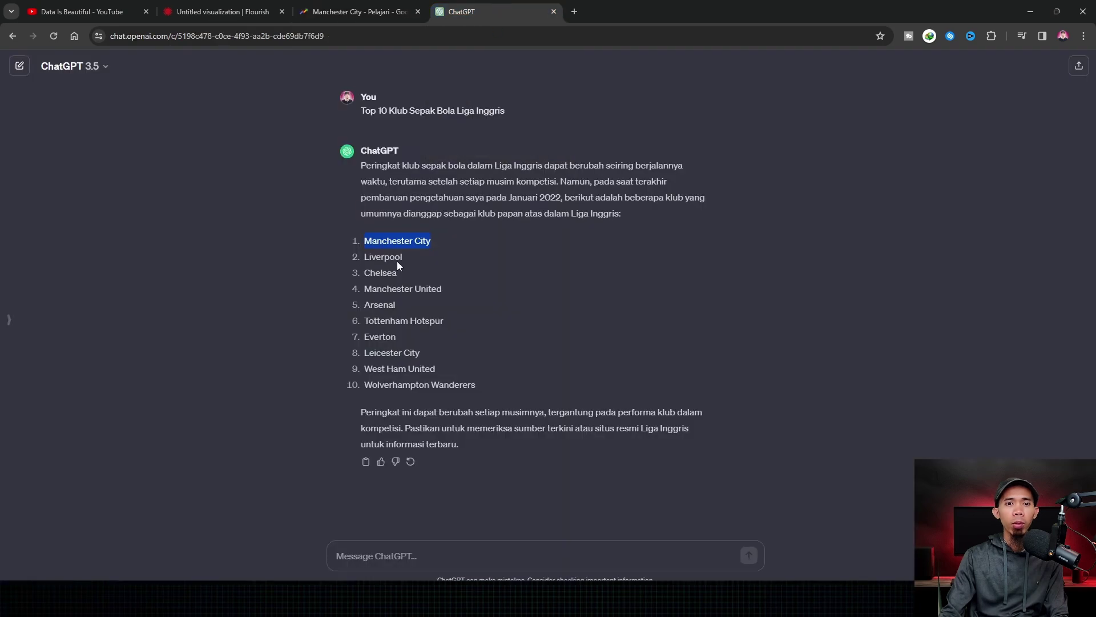
{"action": "double_click", "coordinate": [377, 256]}
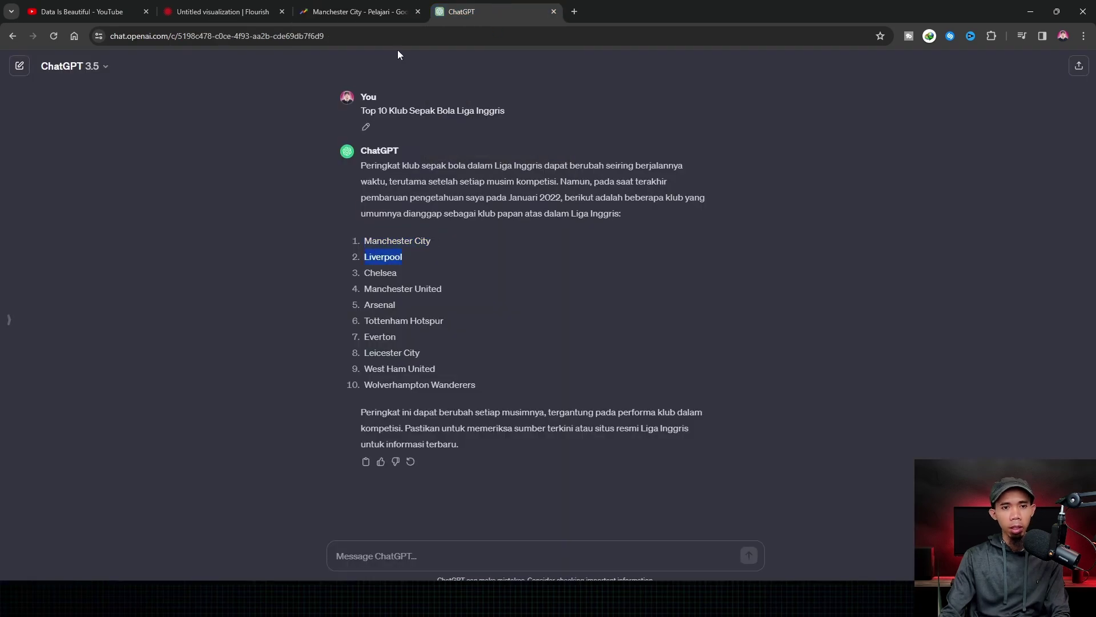
{"action": "left_click", "coordinate": [357, 11]}
{"action": "left_click", "coordinate": [603, 150]}
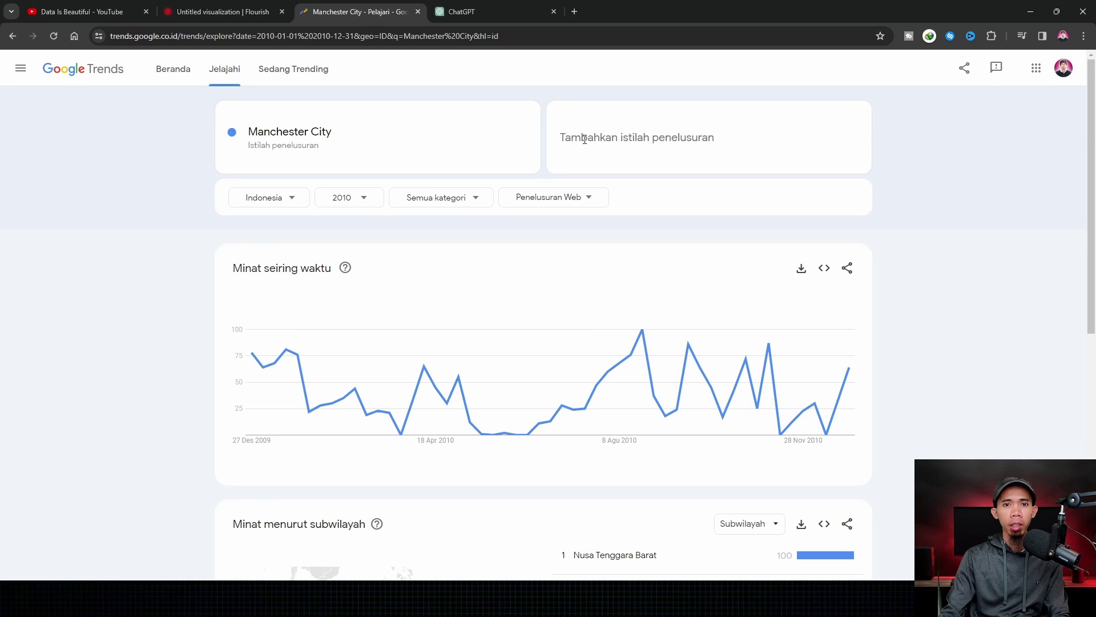
{"action": "key", "text": "ctrl+v"}
{"action": "key", "text": "Return"}
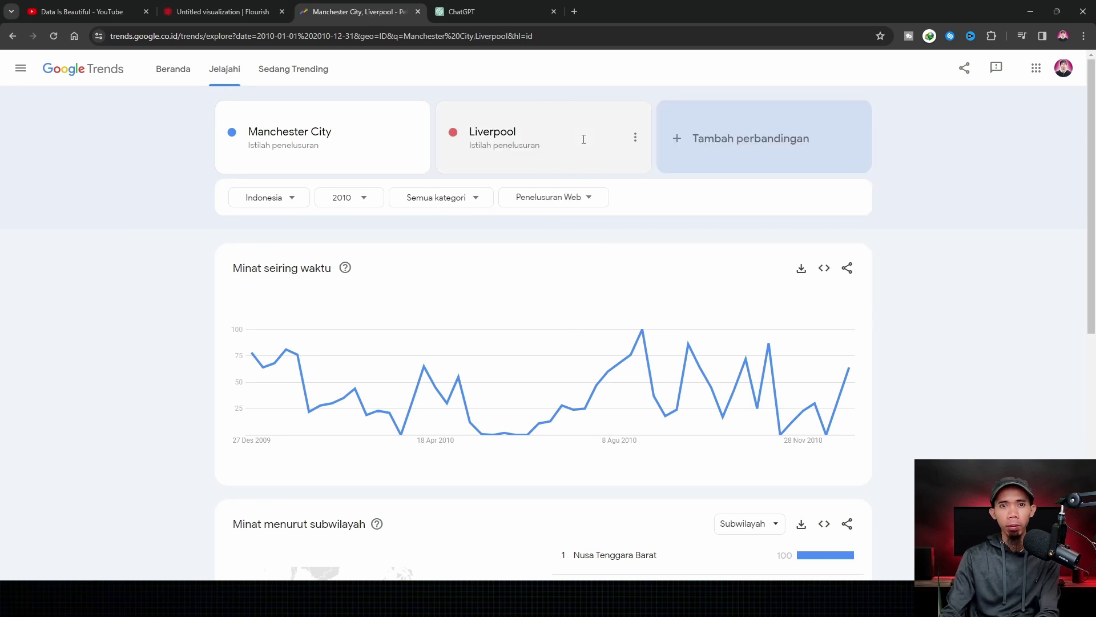
Copy Chelsea, Manchester United and Arsenal from the ChatGPT club list and add each as a comparison term in Google Trends
{"action": "left_click", "coordinate": [488, 10]}
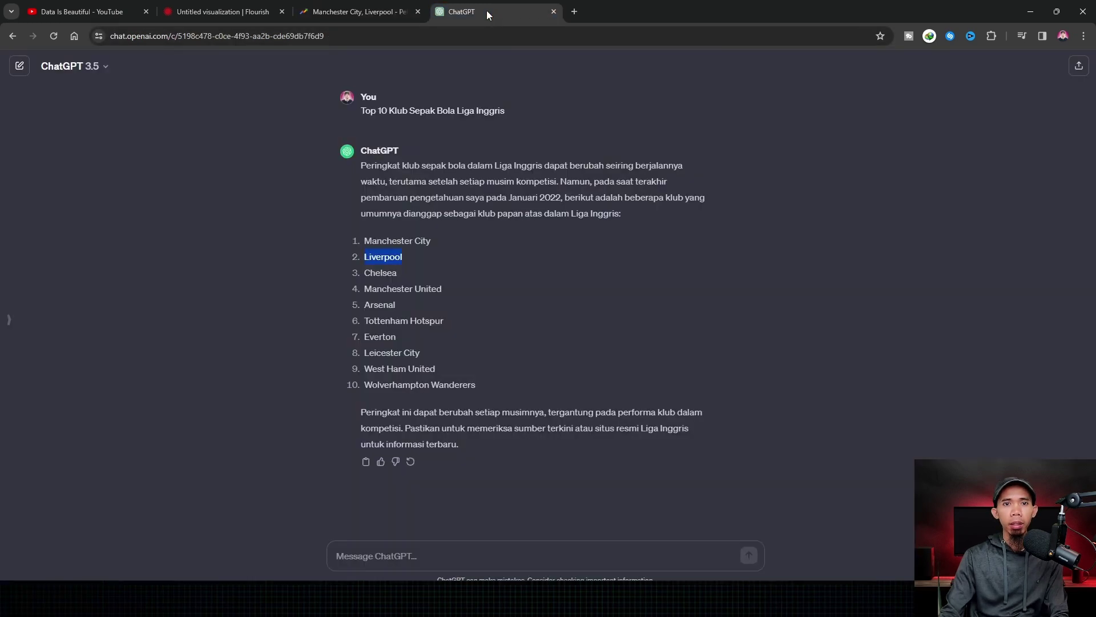
{"action": "double_click", "coordinate": [380, 272]}
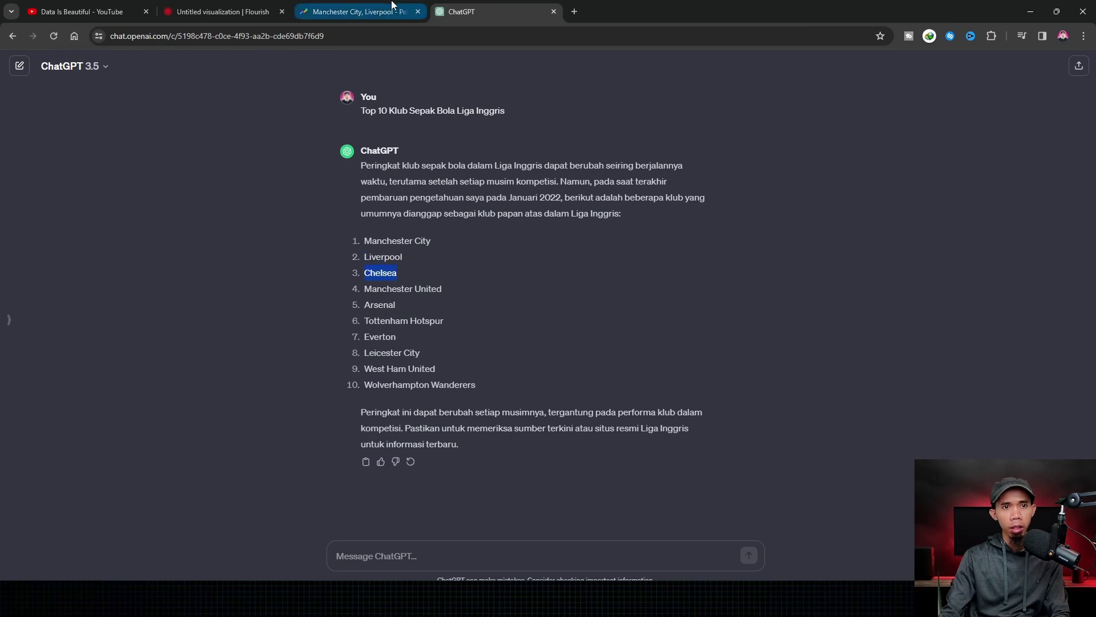
{"action": "left_click", "coordinate": [357, 11]}
{"action": "left_click", "coordinate": [716, 158]}
{"action": "key", "text": "ctrl+v"}
{"action": "key", "text": "Return"}
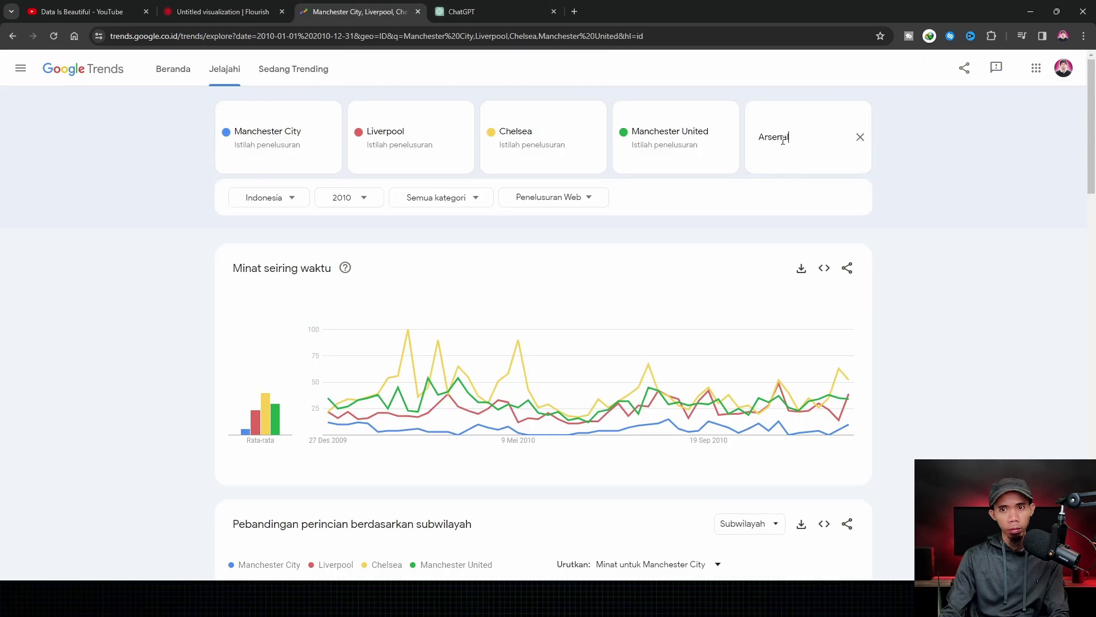
{"action": "key", "text": "ctrl+v"}
{"action": "key", "text": "Return"}
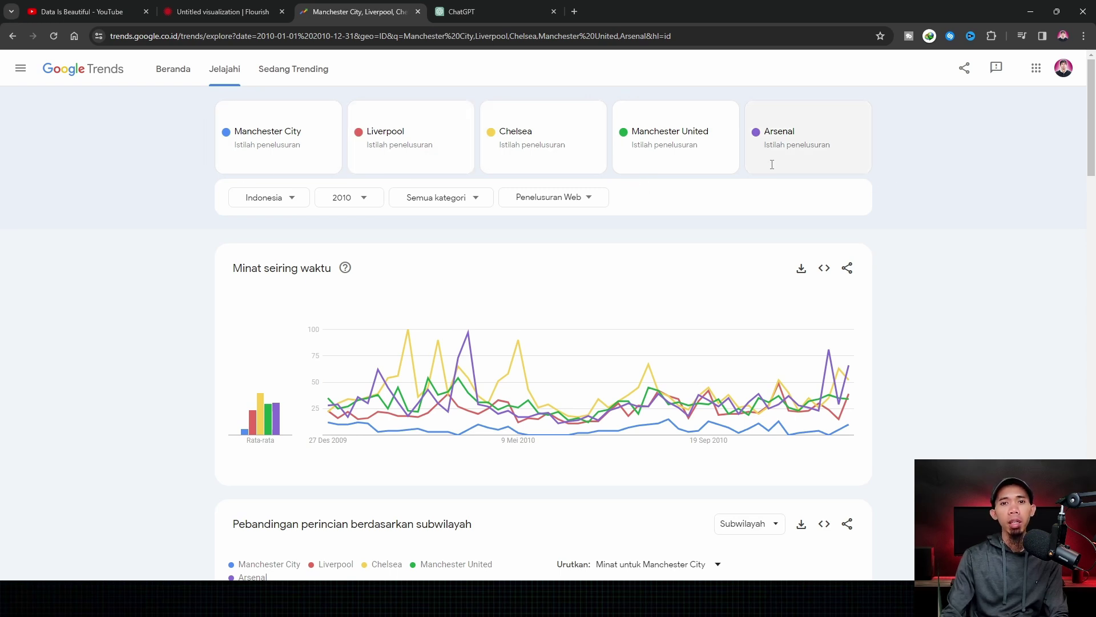
{"action": "left_click", "coordinate": [462, 11]}
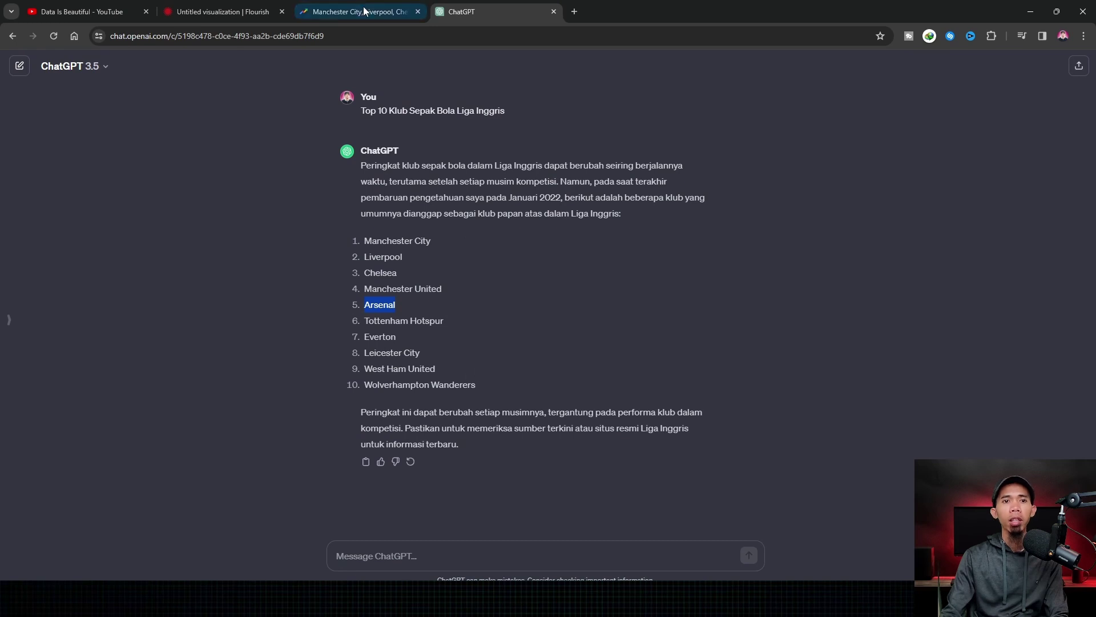
{"action": "left_click", "coordinate": [359, 12]}
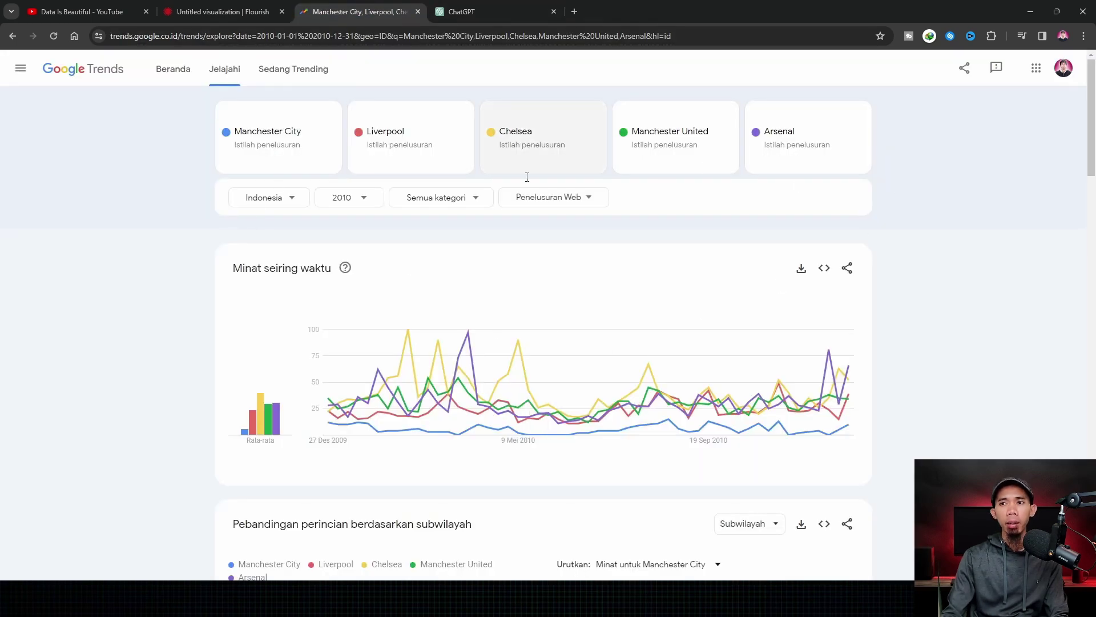
Download the interest-over-time data for the five clubs as a CSV file and open it in Excel
{"action": "left_click", "coordinate": [800, 271]}
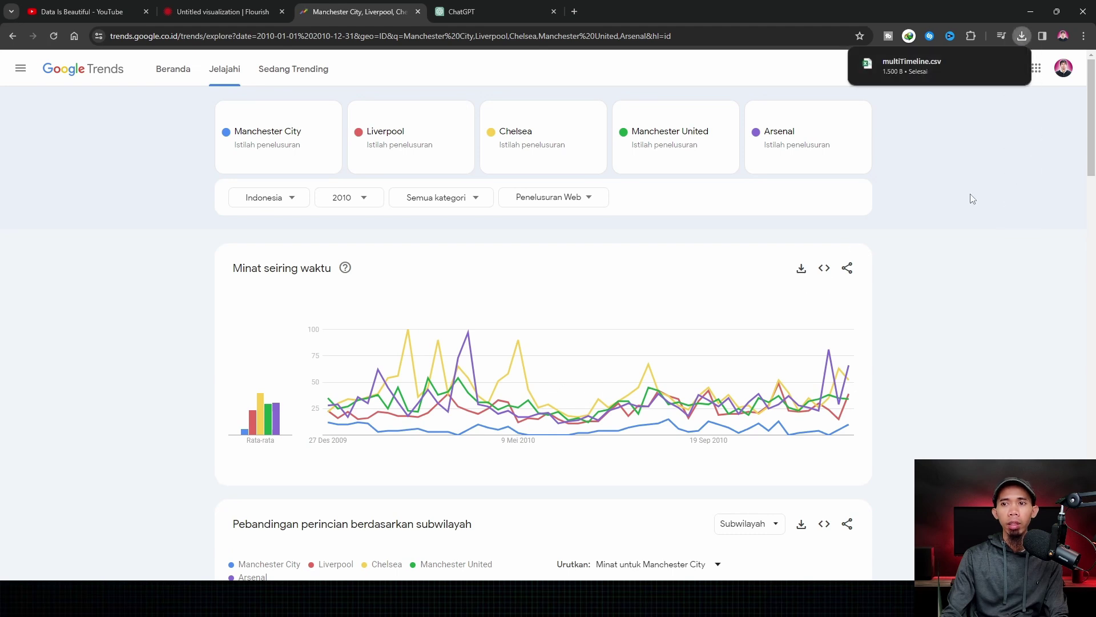
{"action": "left_click", "coordinate": [917, 72]}
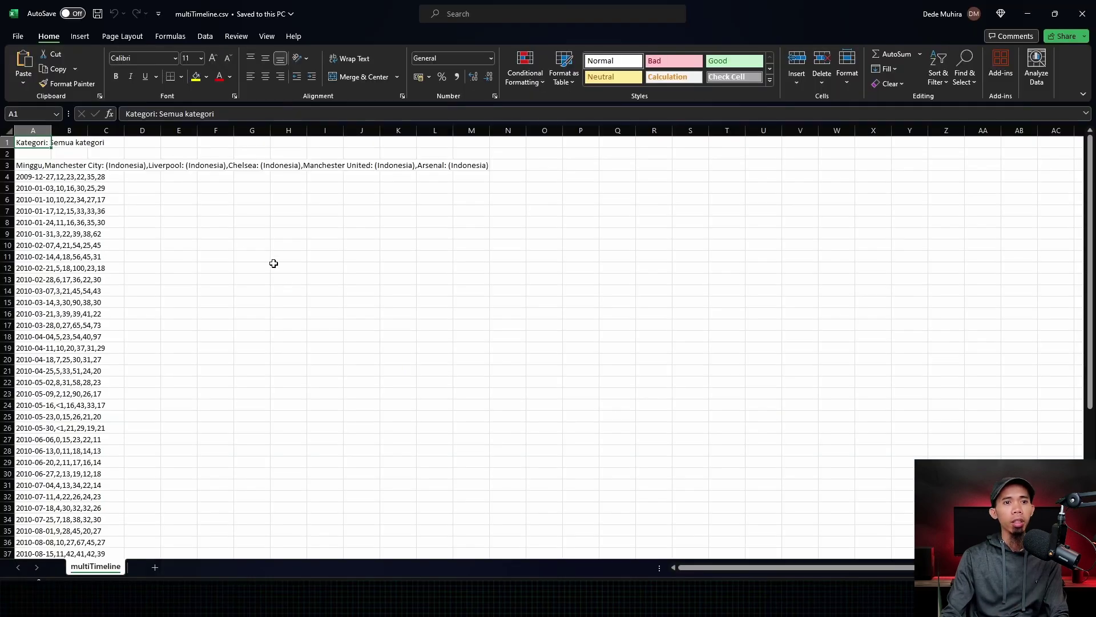
{"action": "left_click", "coordinate": [273, 264]}
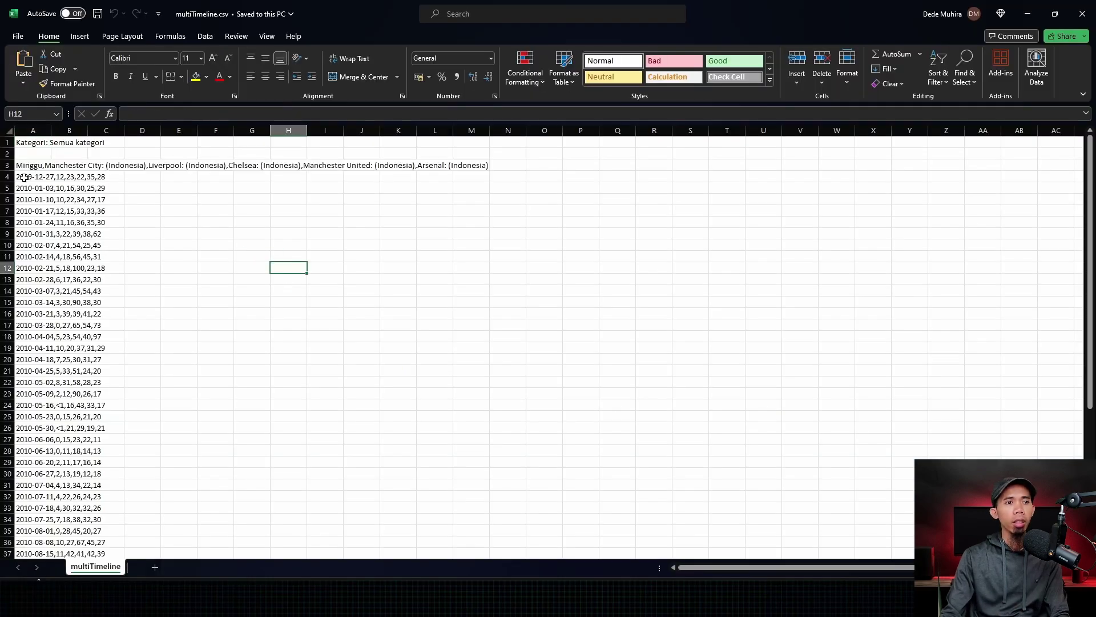
Split column A into separate columns with Text to Columns, using Delimited data and adding Comma as a delimiter
{"action": "left_click", "coordinate": [29, 130]}
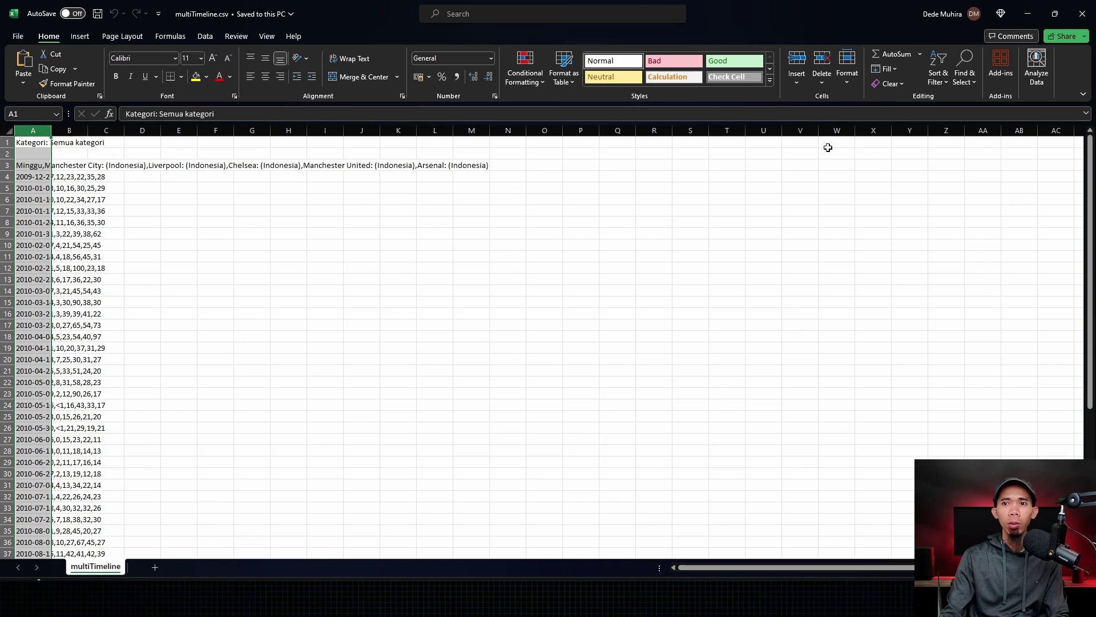
{"action": "left_click", "coordinate": [212, 35]}
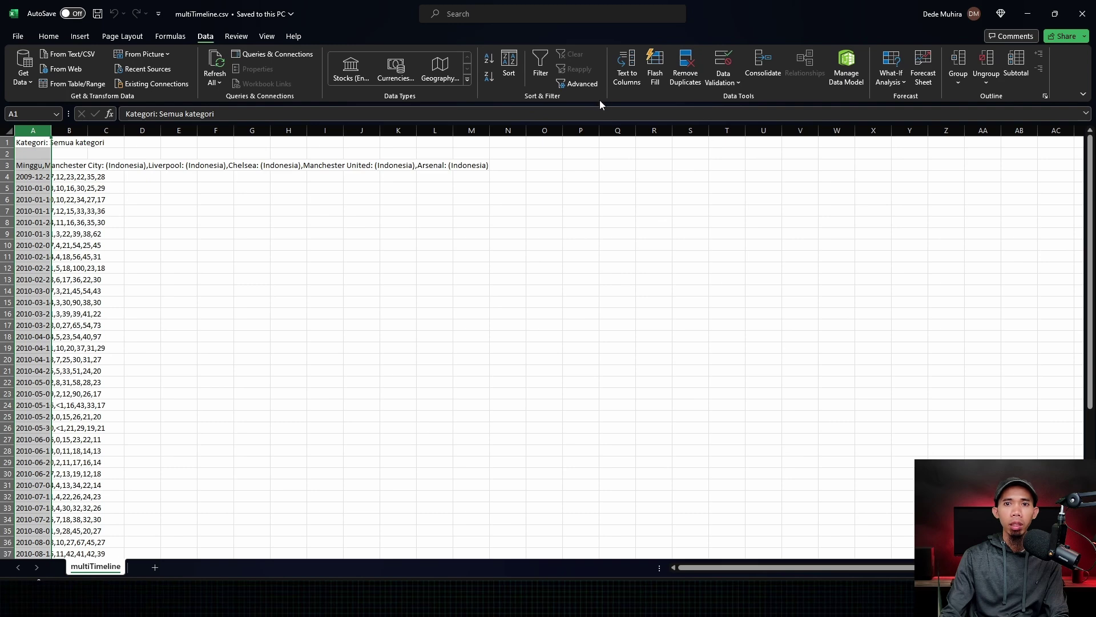
{"action": "left_click", "coordinate": [626, 84]}
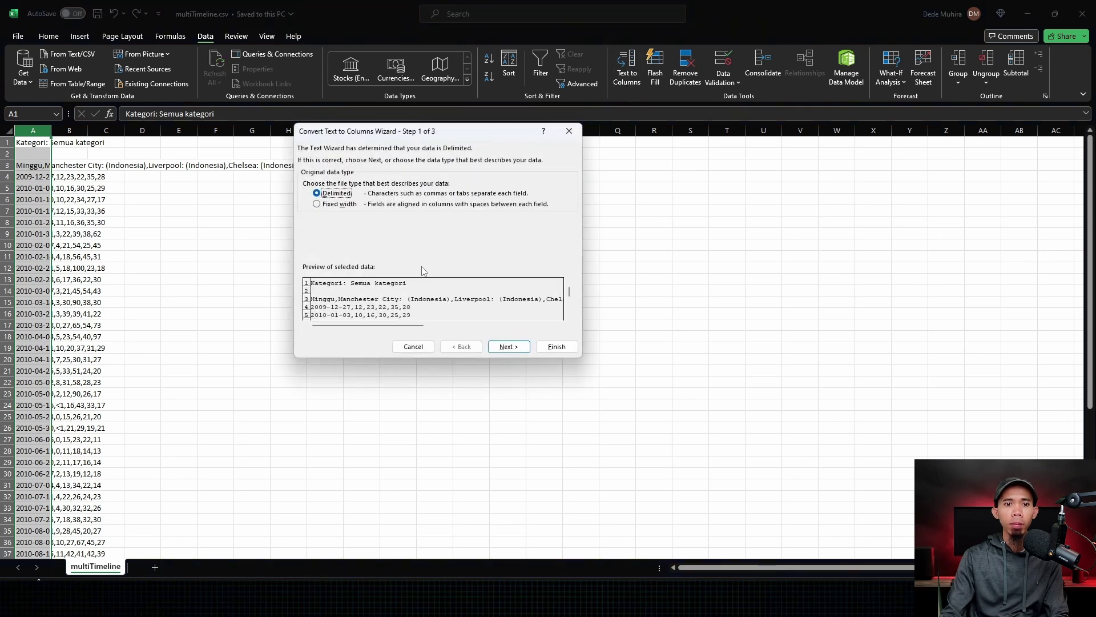
{"action": "left_click", "coordinate": [513, 347]}
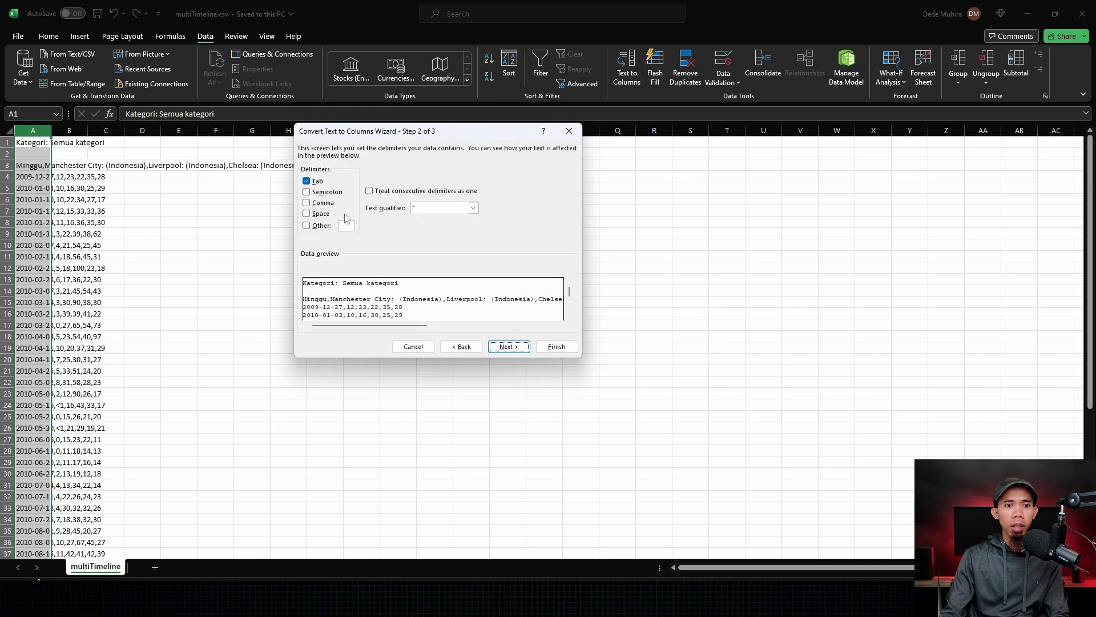
{"action": "left_click", "coordinate": [308, 203]}
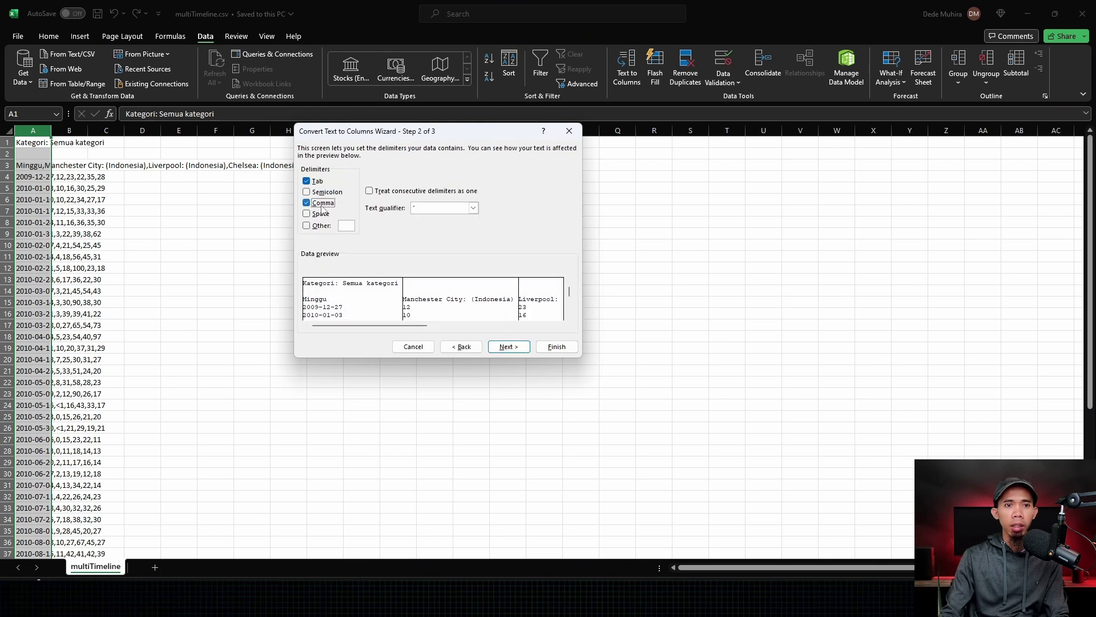
{"action": "left_click", "coordinate": [505, 347]}
{"action": "left_click", "coordinate": [557, 347]}
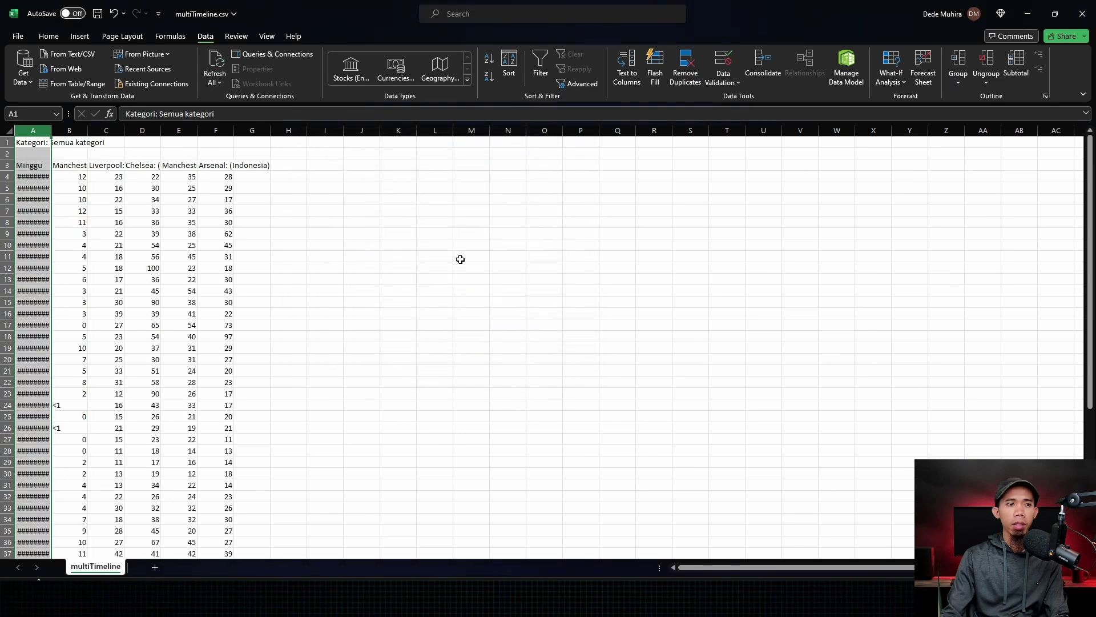
{"action": "left_click_drag", "start_coordinate": [411, 245], "coordinate": [403, 235]}
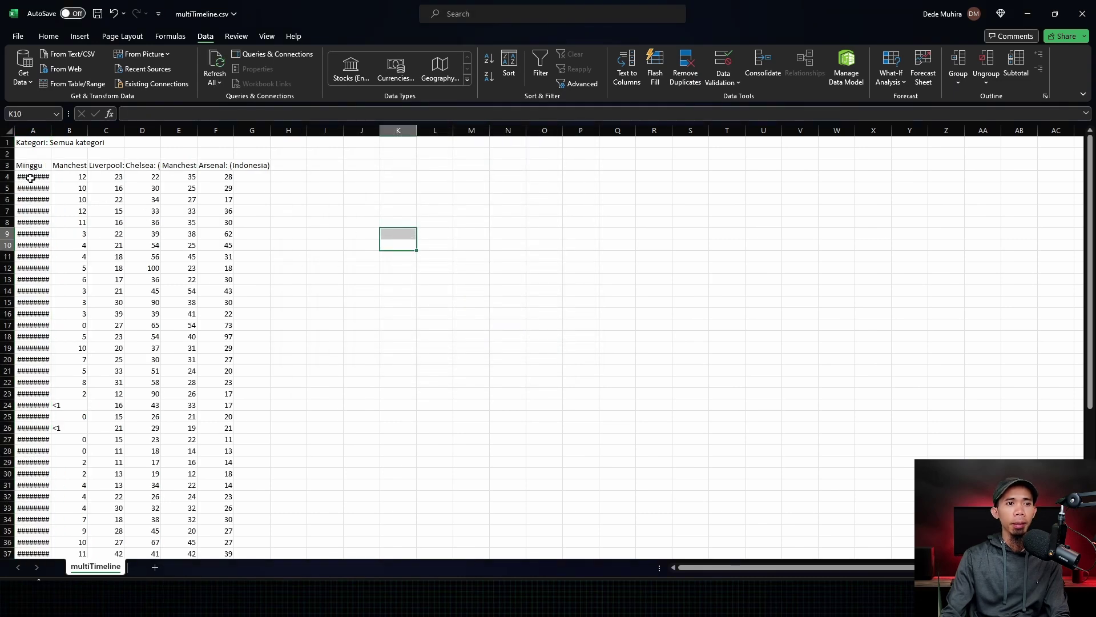
AutoFit the column widths of the entire sheet to their contents
{"action": "left_click", "coordinate": [7, 131]}
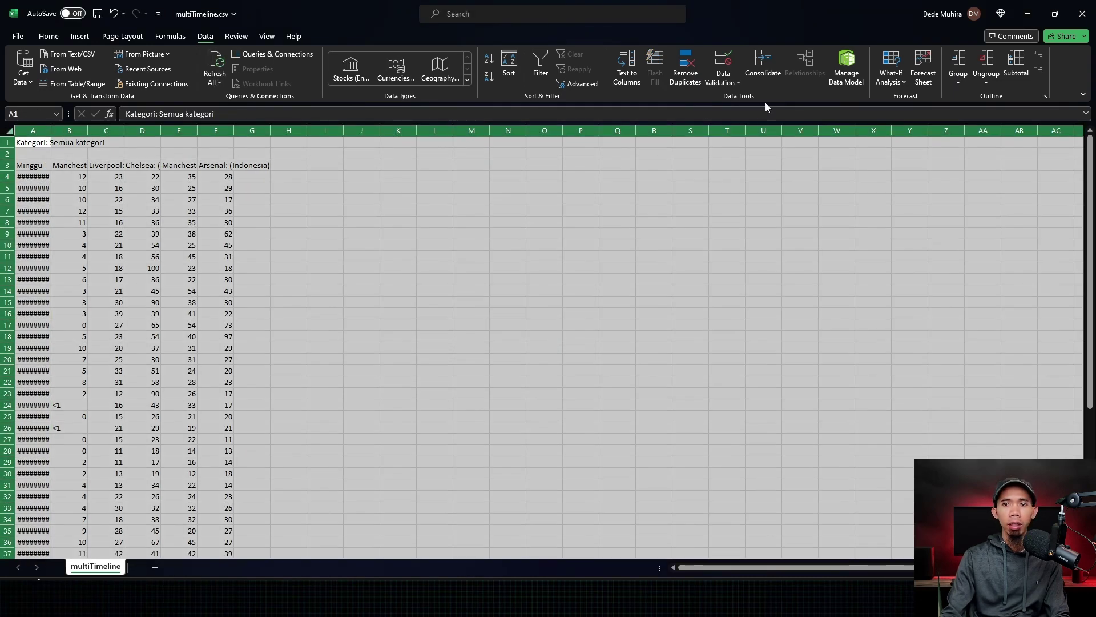
{"action": "left_click", "coordinate": [48, 36]}
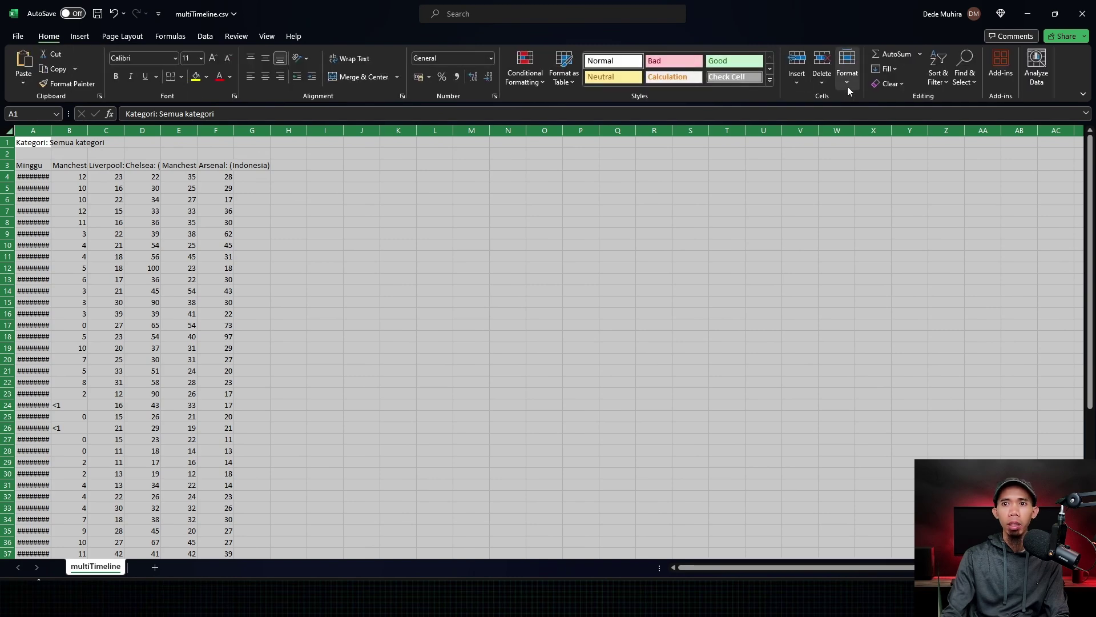
{"action": "left_click", "coordinate": [848, 90]}
{"action": "left_click", "coordinate": [876, 167]}
{"action": "left_click", "coordinate": [803, 245]}
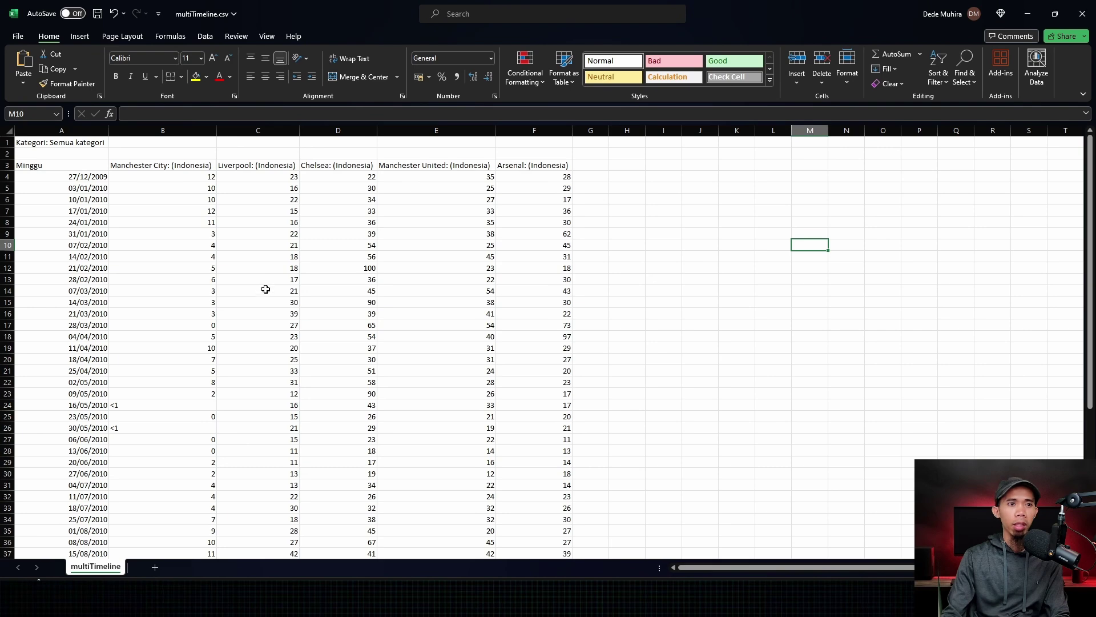
Check the date range of the weekly data and delete row 4, dated 27/12/2009
{"action": "left_click", "coordinate": [82, 176]}
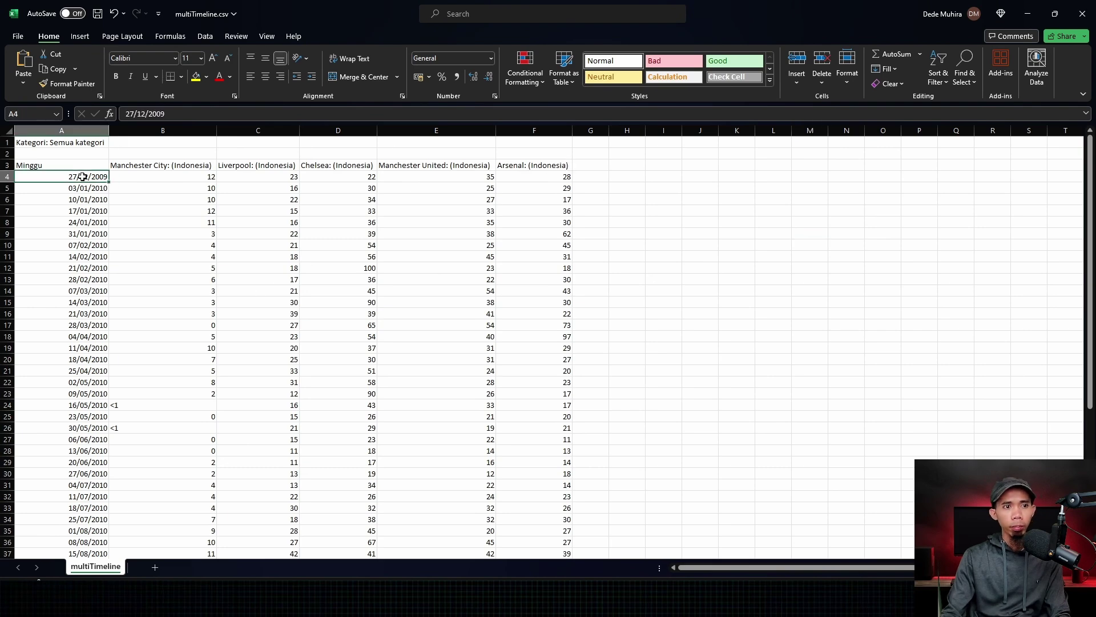
{"action": "scroll", "coordinate": [225, 309], "scroll_direction": "down", "scroll_amount": 15}
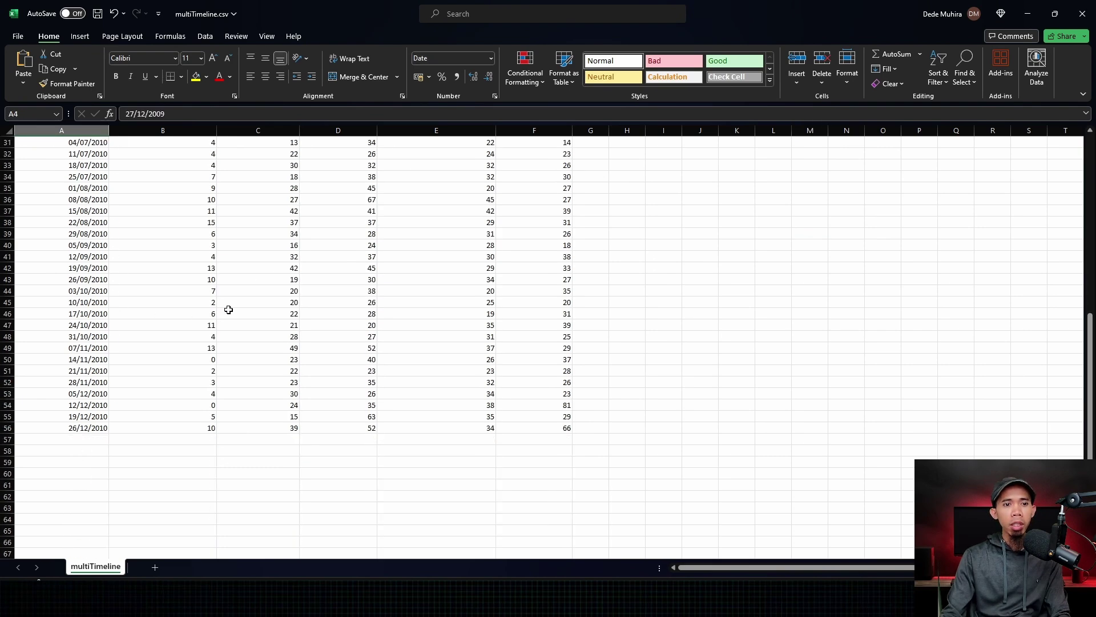
{"action": "scroll", "coordinate": [225, 308], "scroll_direction": "up", "scroll_amount": 15}
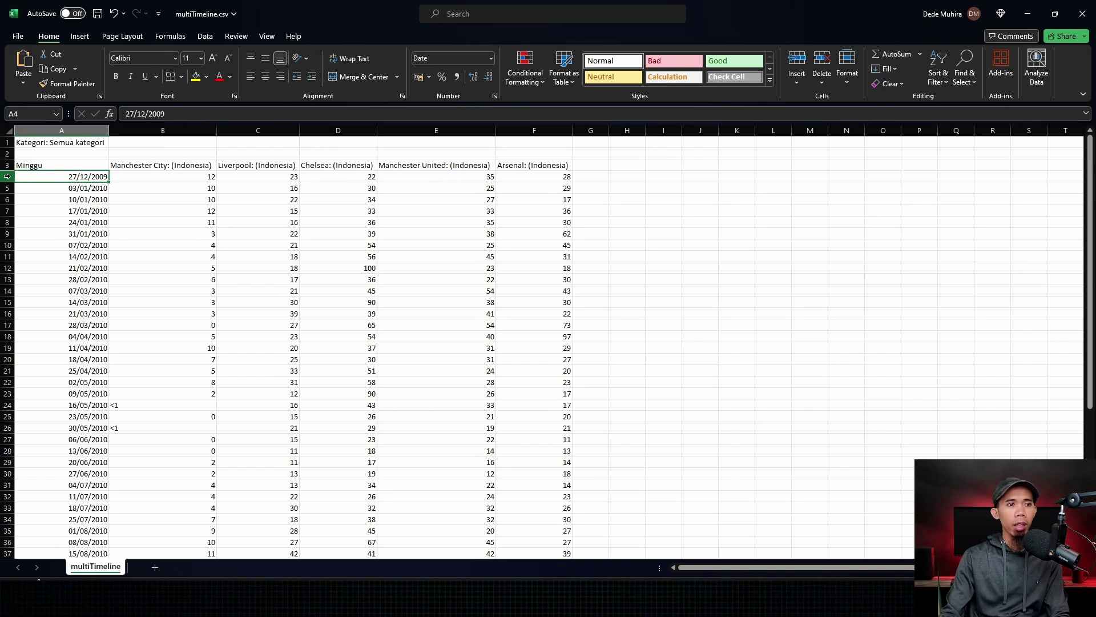
{"action": "left_click", "coordinate": [7, 176]}
{"action": "right_click", "coordinate": [6, 176]}
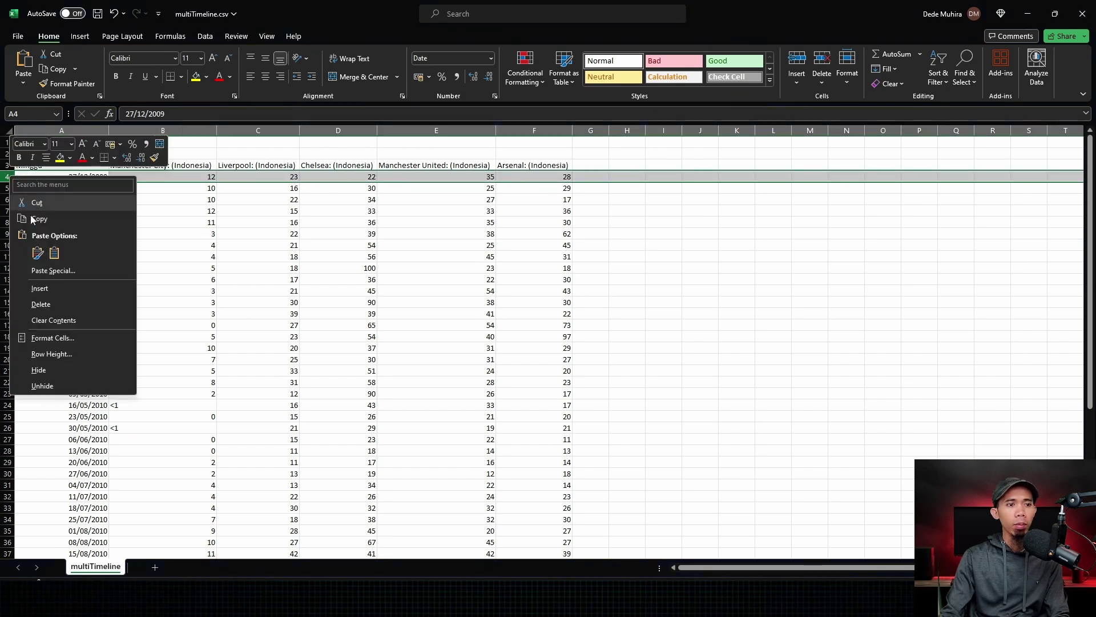
{"action": "left_click", "coordinate": [55, 306]}
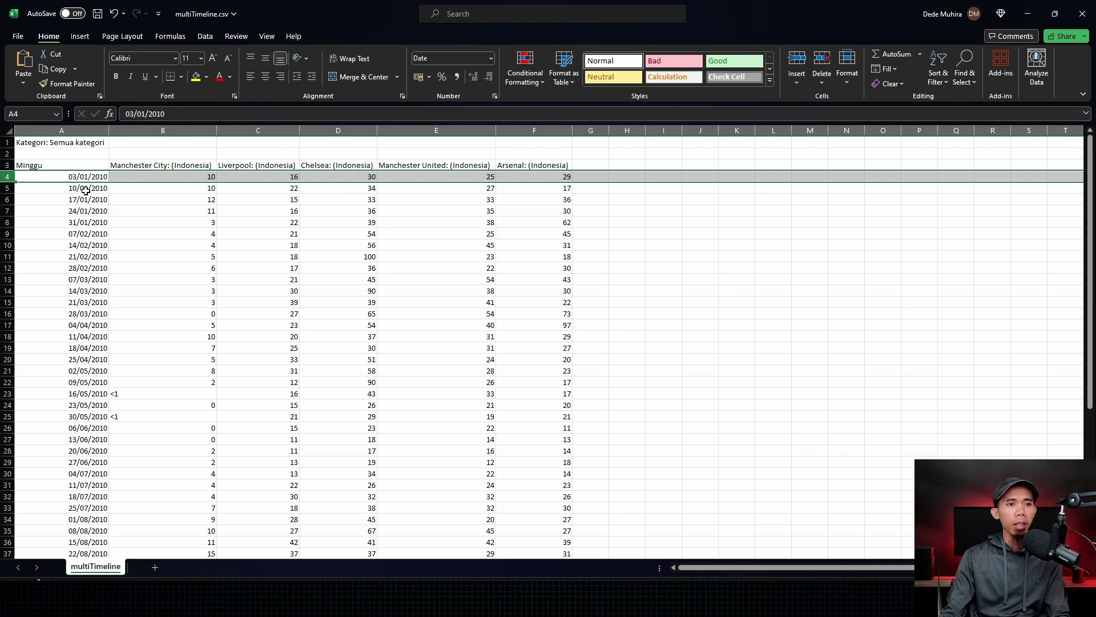
Delete rows 5 to 8, the January 2010 weeks after 03/01/2010
{"action": "left_click", "coordinate": [85, 192]}
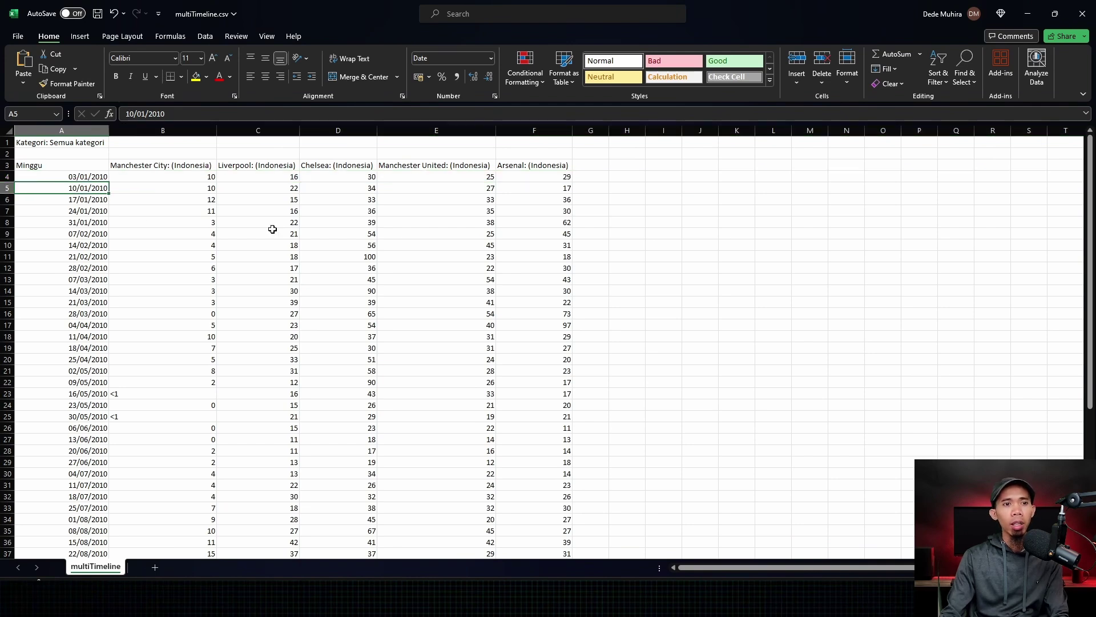
{"action": "left_click", "coordinate": [90, 177]}
{"action": "left_click", "coordinate": [89, 220]}
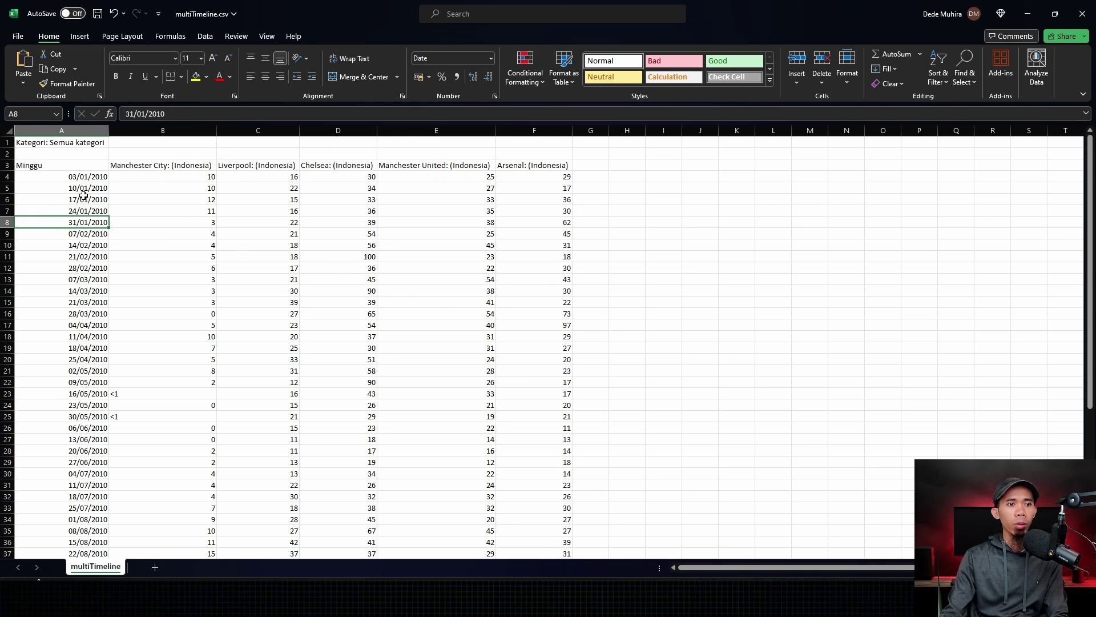
{"action": "left_click_drag", "start_coordinate": [4, 187], "coordinate": [9, 219]}
{"action": "right_click", "coordinate": [8, 222]}
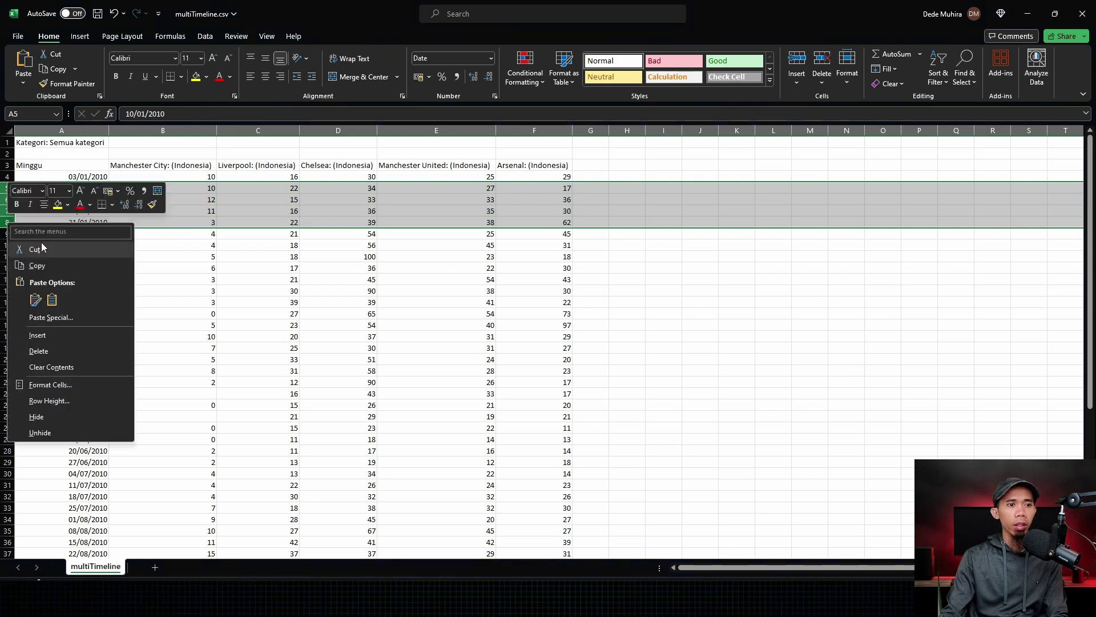
{"action": "left_click", "coordinate": [38, 350]}
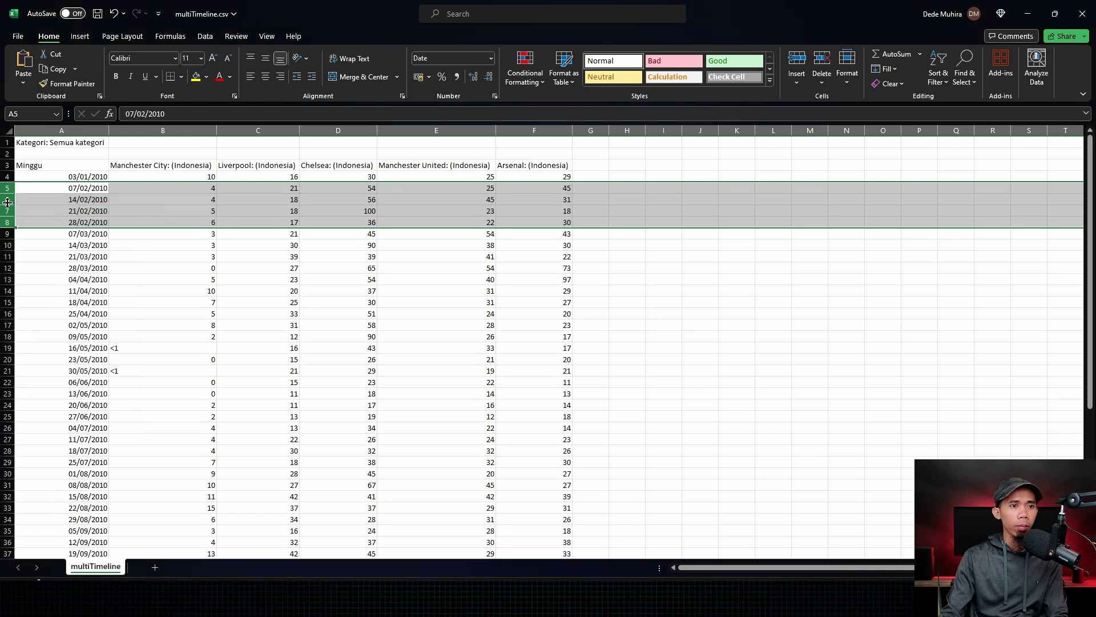
Delete the surplus weekly rows from February to December 2010, keeping only the first entry of each month
{"action": "left_click", "coordinate": [51, 209]}
{"action": "left_click_drag", "start_coordinate": [7, 200], "coordinate": [16, 222]}
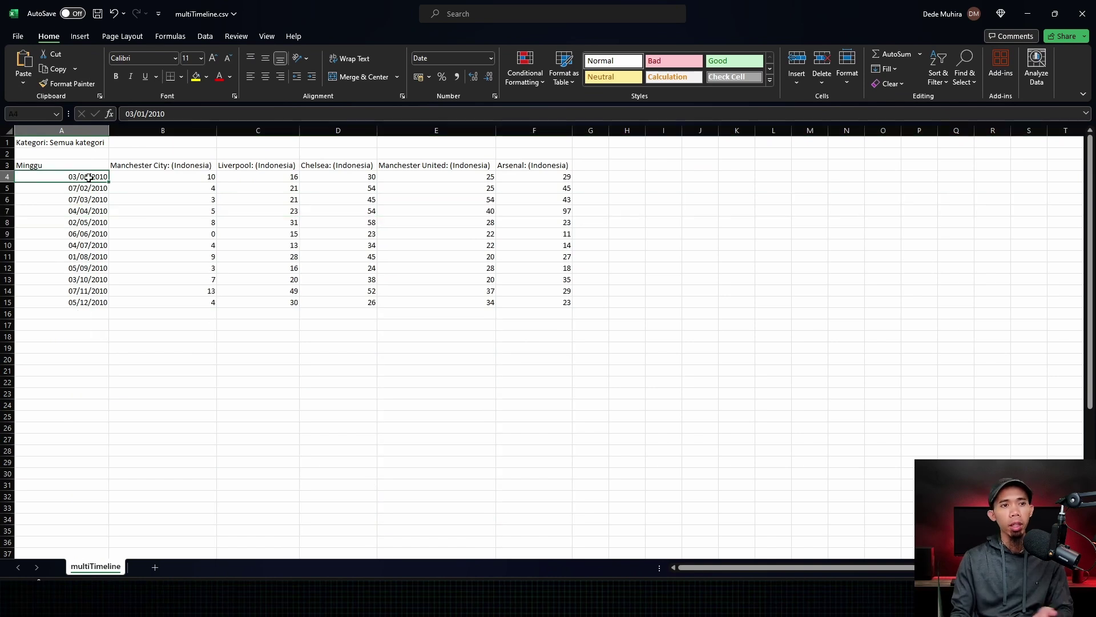
{"action": "key", "text": "Down"}
{"action": "left_click", "coordinate": [83, 178]}
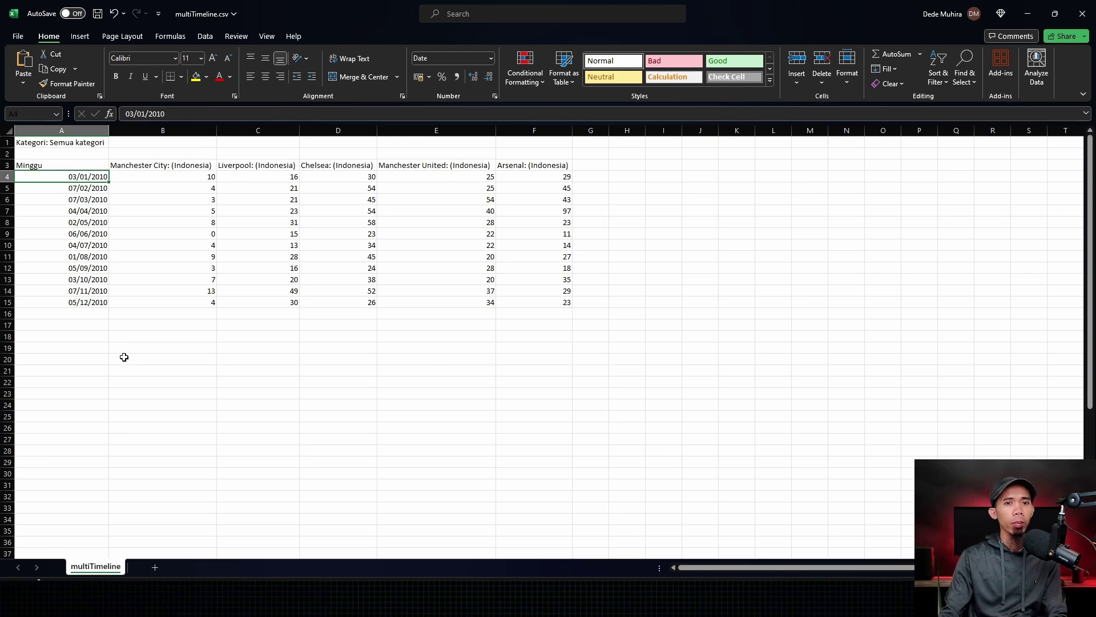
{"action": "left_click", "coordinate": [82, 223]}
Open the custom number formats for the dates in A4:A15 and choose the code [$-id-ID]dd mmmm yyyy as the basis
{"action": "left_click", "coordinate": [81, 175]}
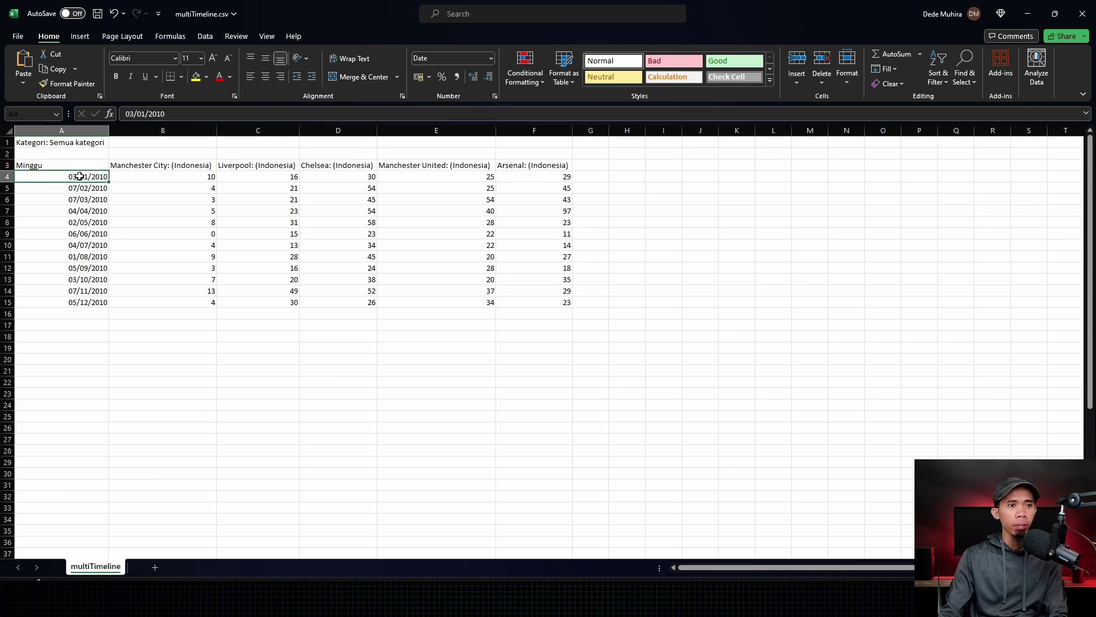
{"action": "left_click", "coordinate": [86, 301], "text": "shift"}
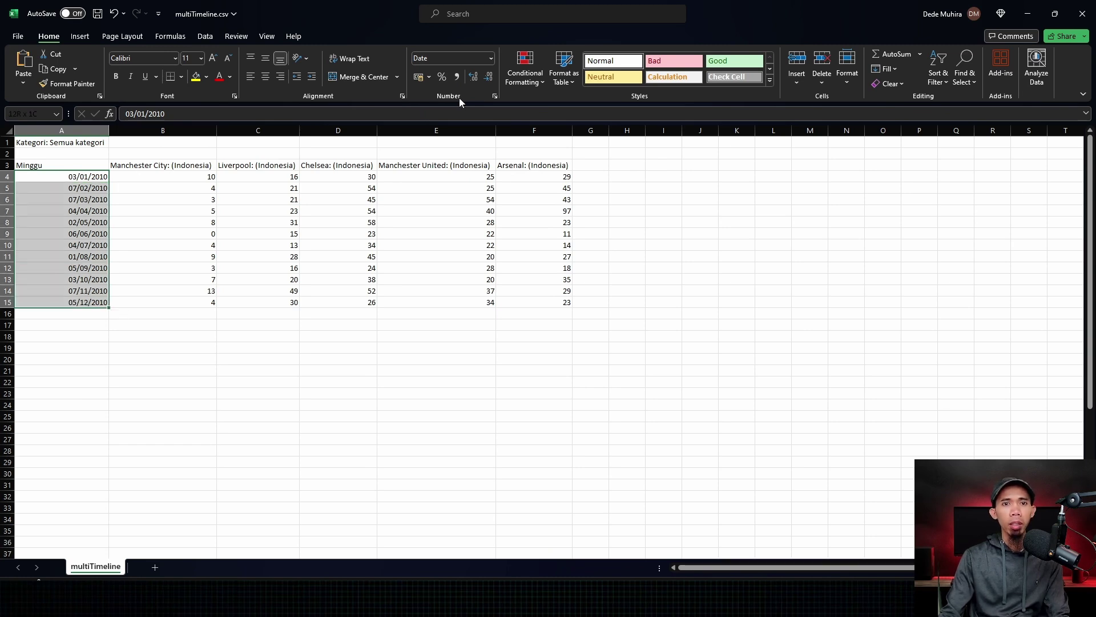
{"action": "left_click", "coordinate": [492, 59]}
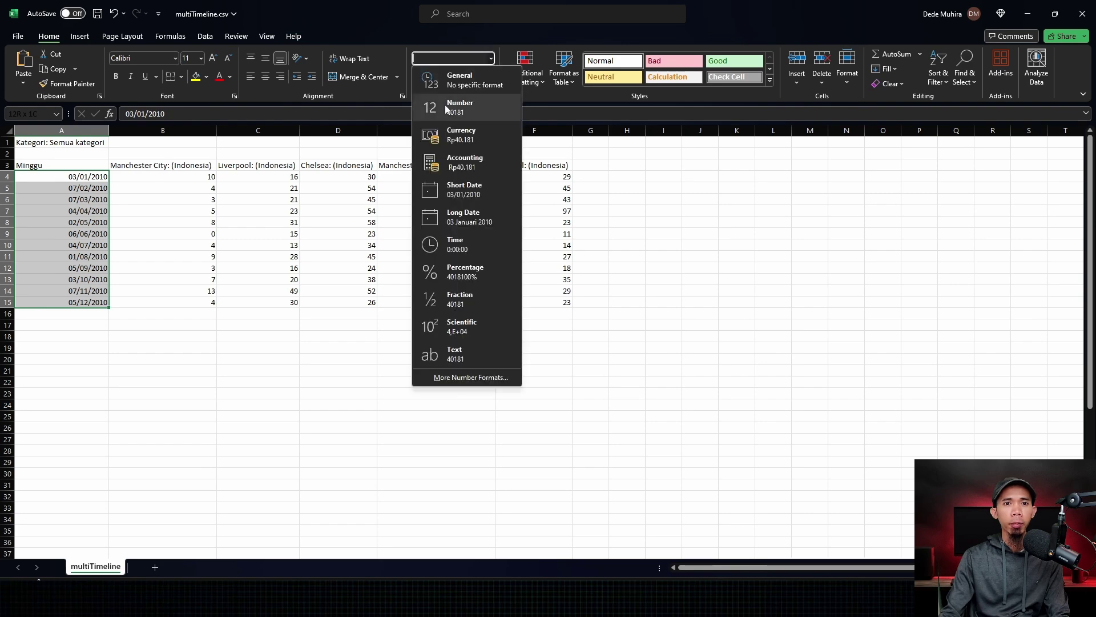
{"action": "left_click", "coordinate": [456, 378]}
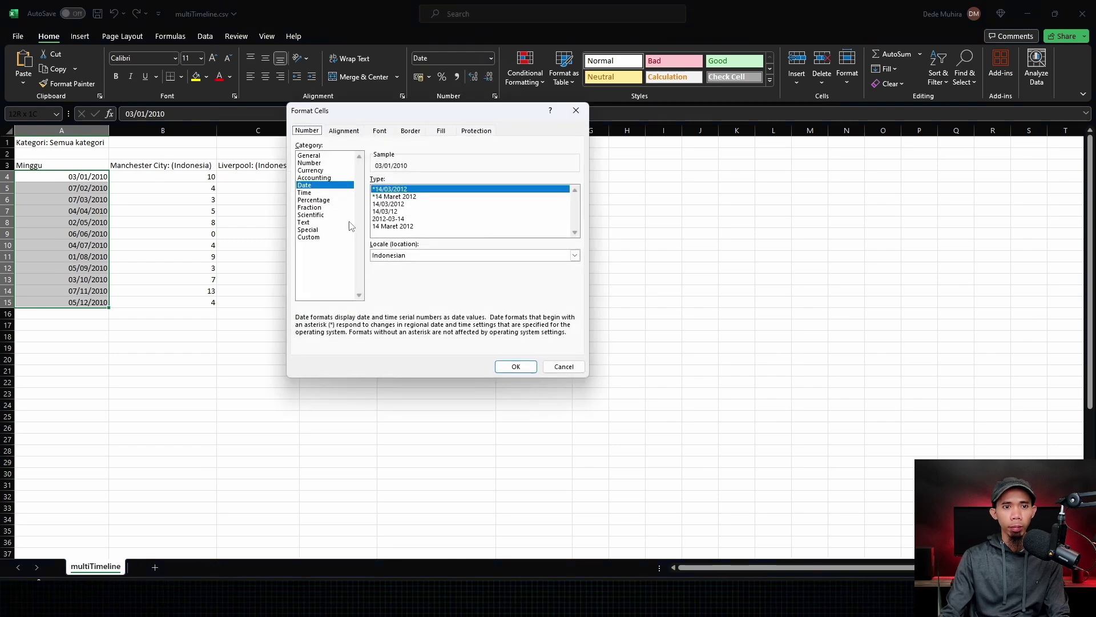
{"action": "left_click", "coordinate": [316, 237]}
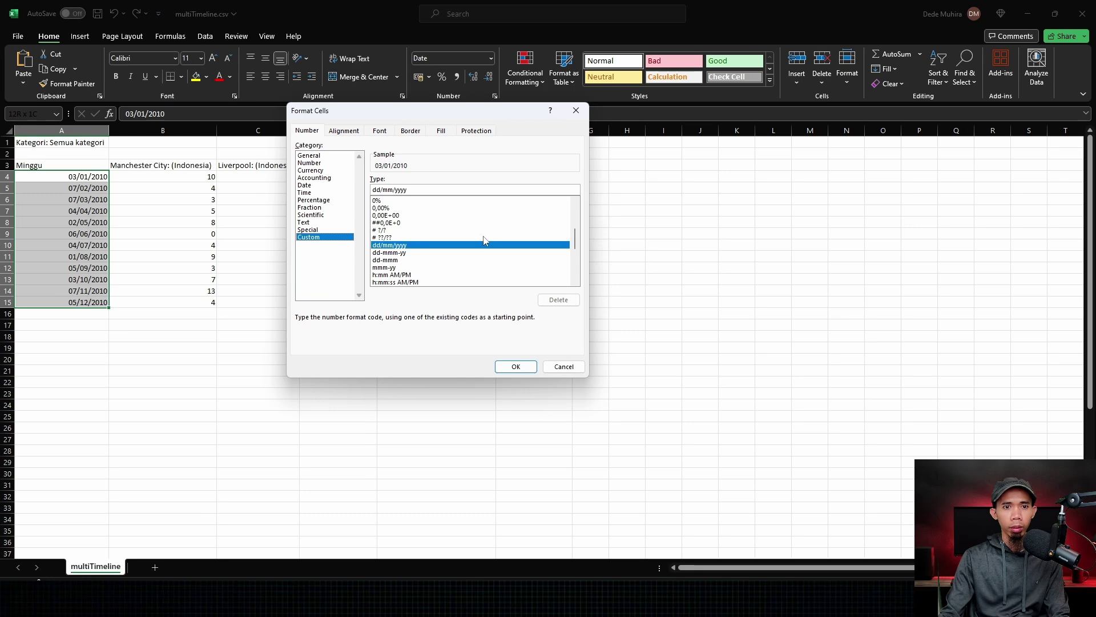
{"action": "left_click_drag", "start_coordinate": [575, 239], "coordinate": [575, 269]}
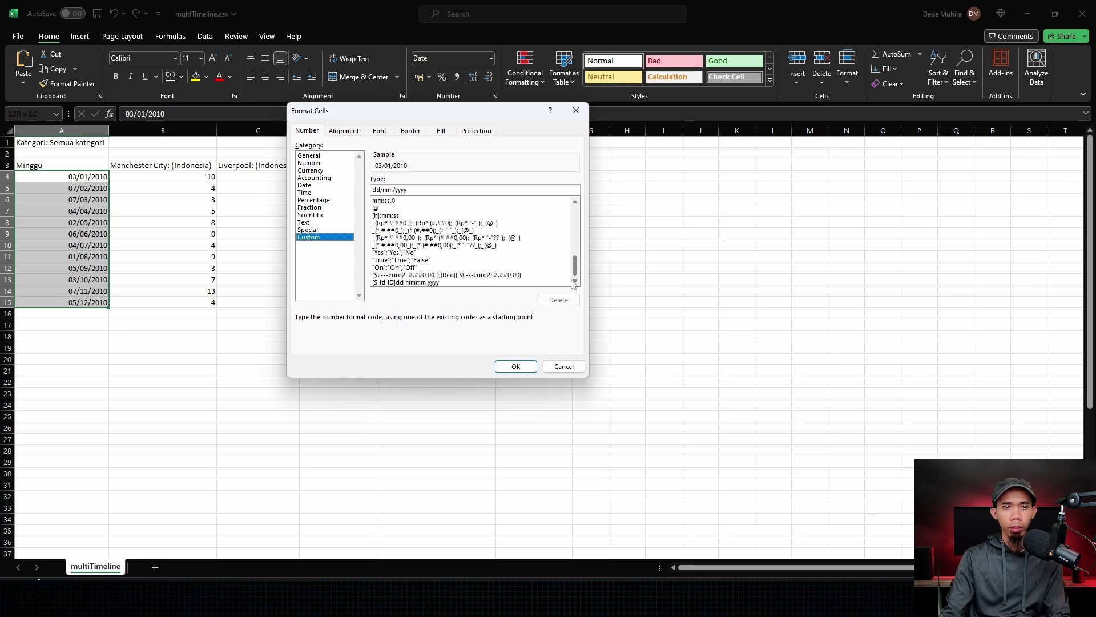
{"action": "left_click", "coordinate": [411, 282]}
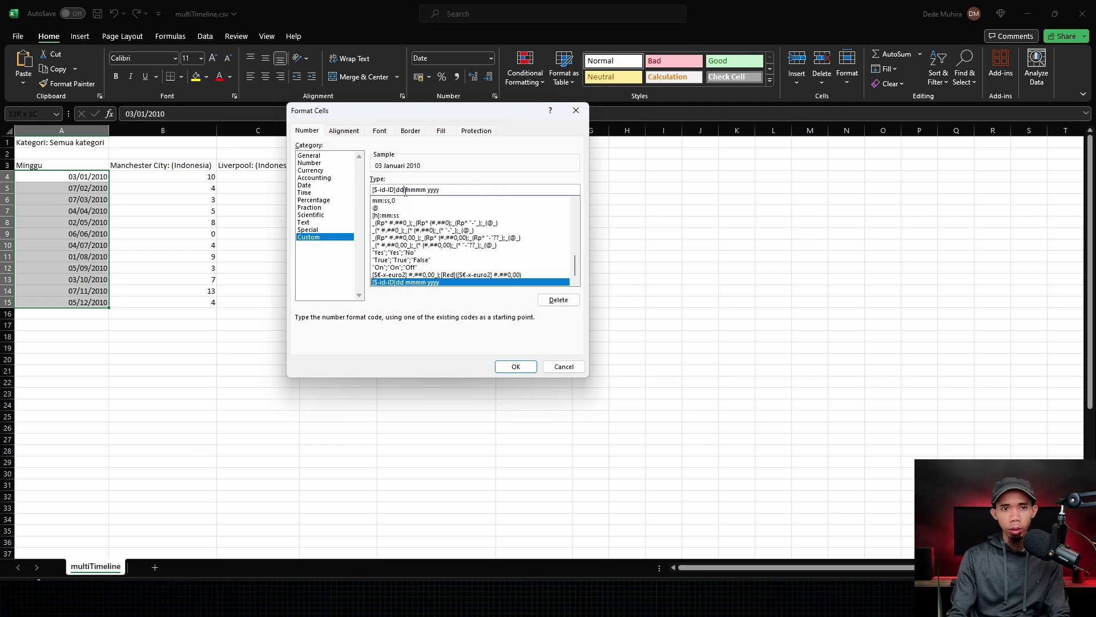
Edit the custom format code to [$-id-ID]mmmm (yyyy) and apply it to the dates in A4:A15
{"action": "key", "text": "BackSpace"}
{"action": "key", "text": "Delete"}
{"action": "key", "text": "BackSpace"}
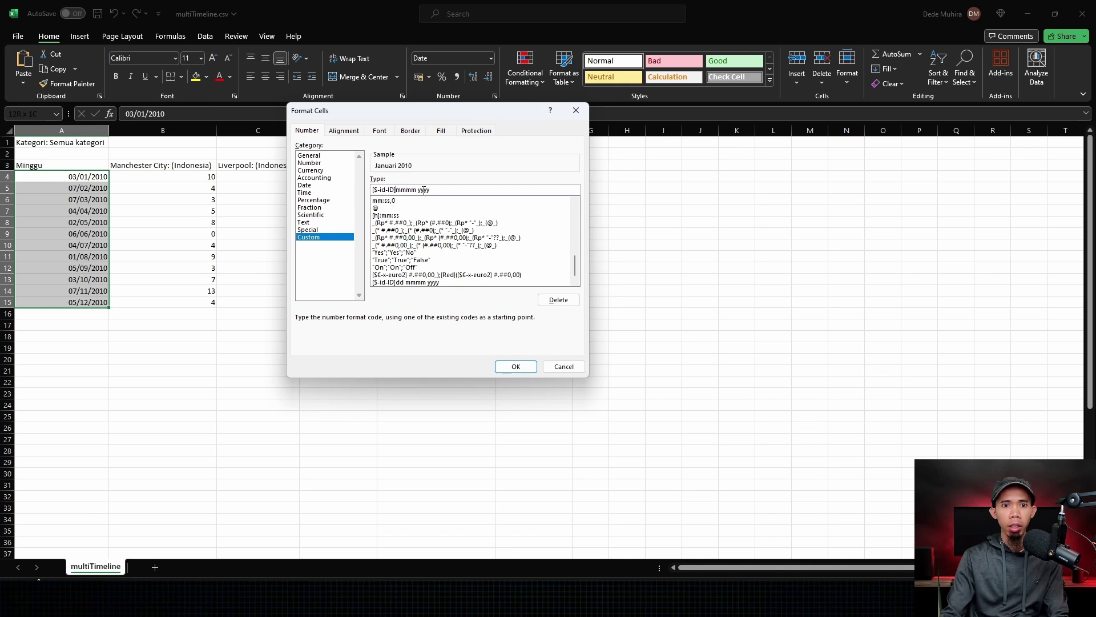
{"action": "type", "text": "(yyyy)"}
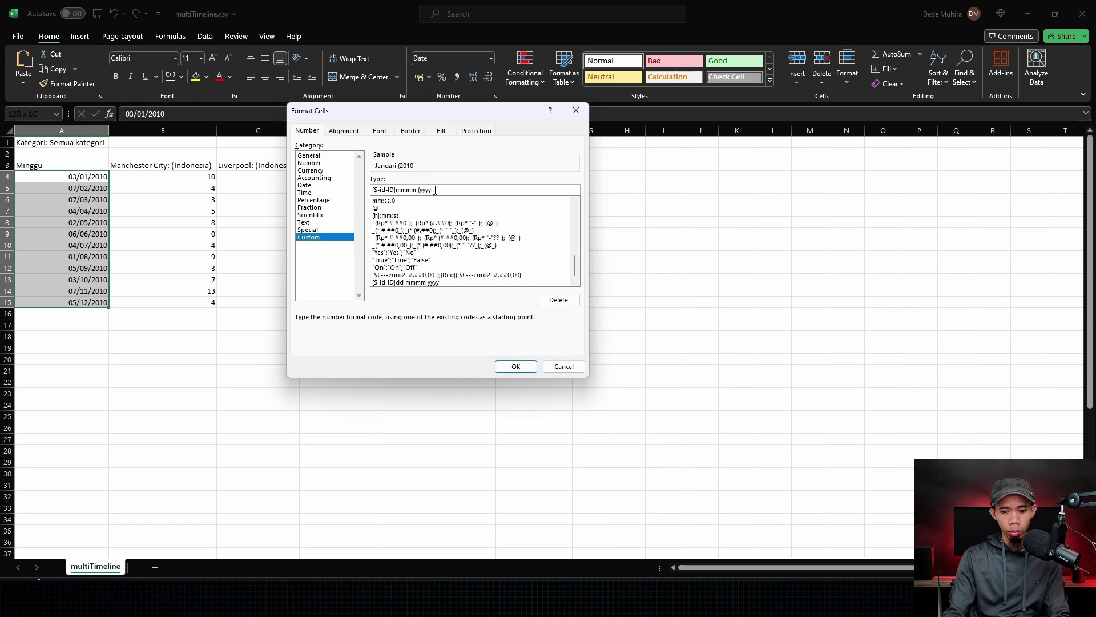
{"action": "left_click", "coordinate": [514, 366]}
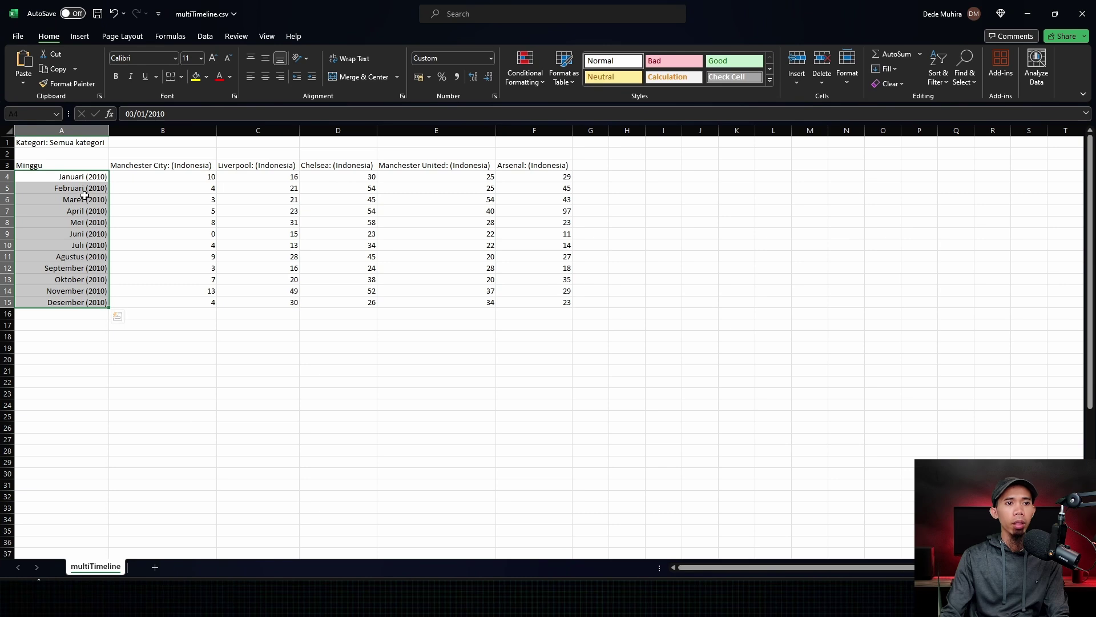
{"action": "left_click", "coordinate": [84, 197]}
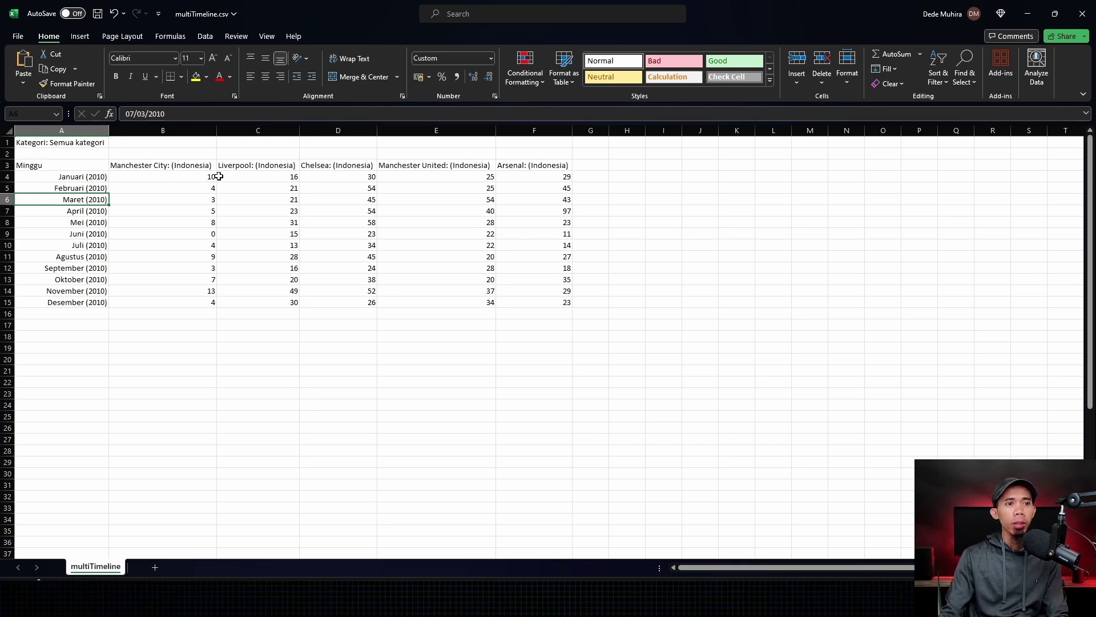
Select the table A3:F15, switch to the Flourish visualisation in the browser and examine how its sample data is laid out
{"action": "left_click", "coordinate": [41, 166]}
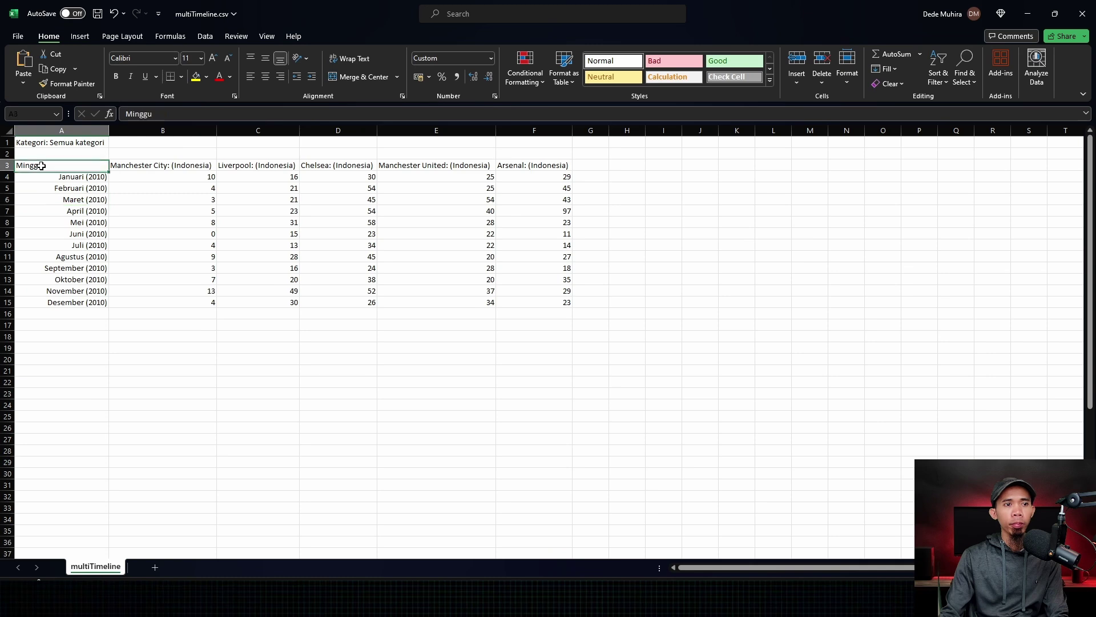
{"action": "left_click", "coordinate": [569, 305], "text": "shift"}
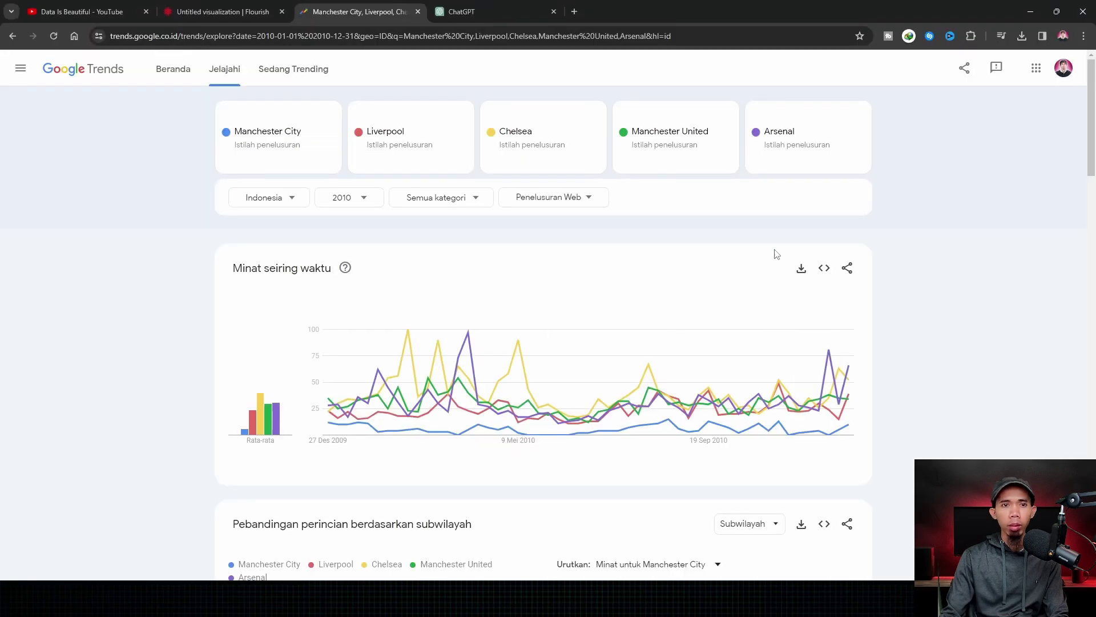
{"action": "key", "text": "ctrl+Tab"}
{"action": "key", "text": "ctrl+Tab"}
{"action": "key", "text": "ctrl+Tab"}
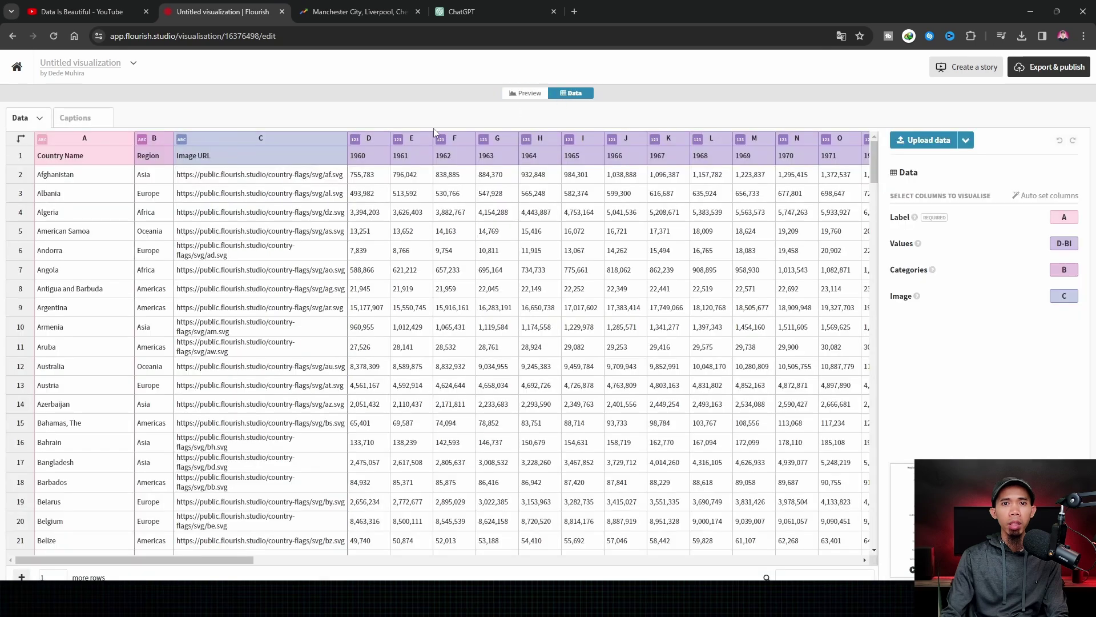
{"action": "left_click", "coordinate": [570, 93]}
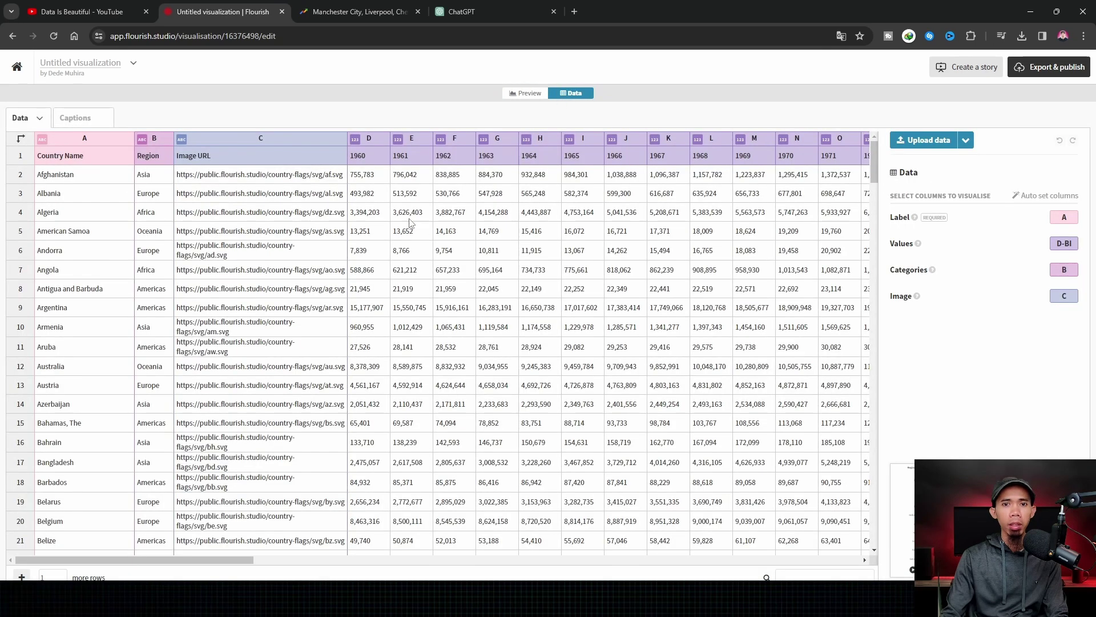
Switch back to multiTimeline.csv in Excel, copy the table A3:F15 and paste it transposed at cell A19
{"action": "mouse_move", "coordinate": [648, 600]}
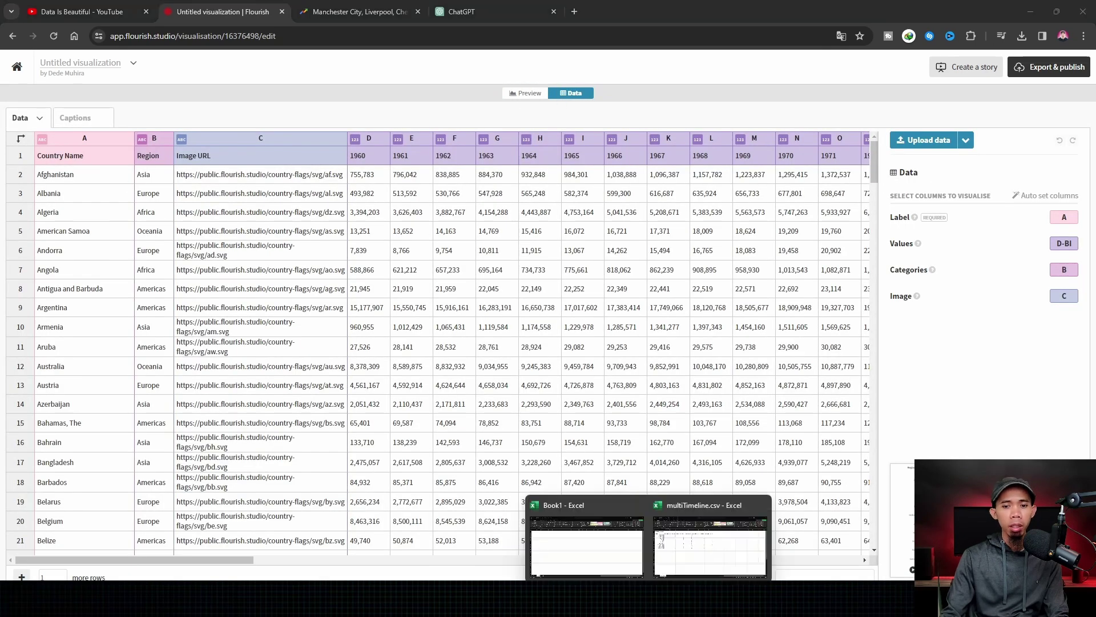
{"action": "left_click", "coordinate": [678, 557]}
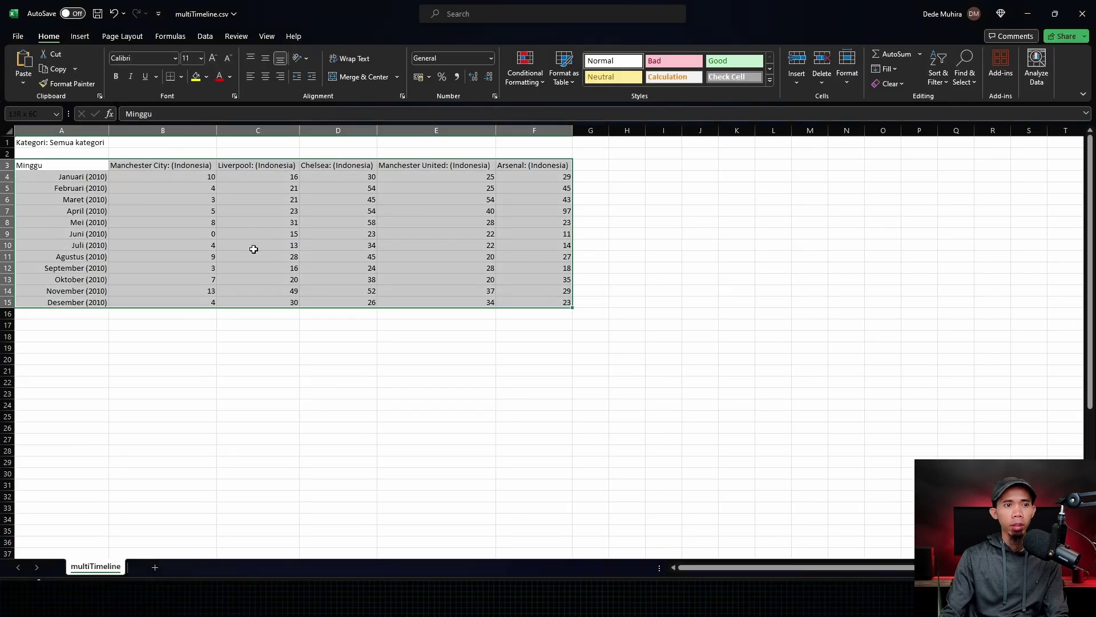
{"action": "right_click", "coordinate": [62, 165]}
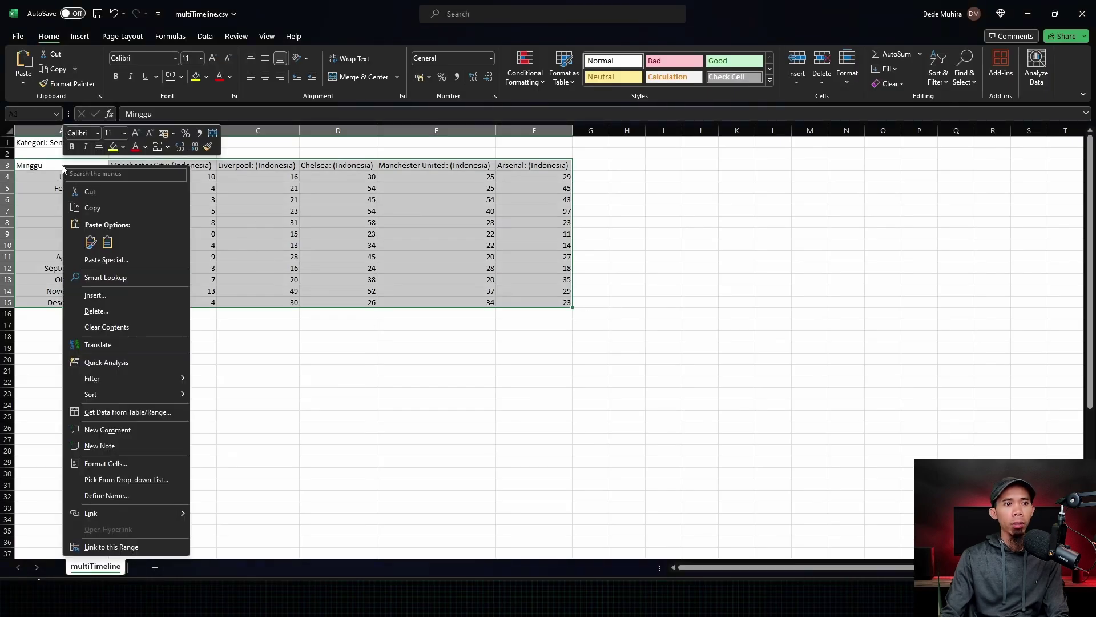
{"action": "left_click", "coordinate": [99, 214]}
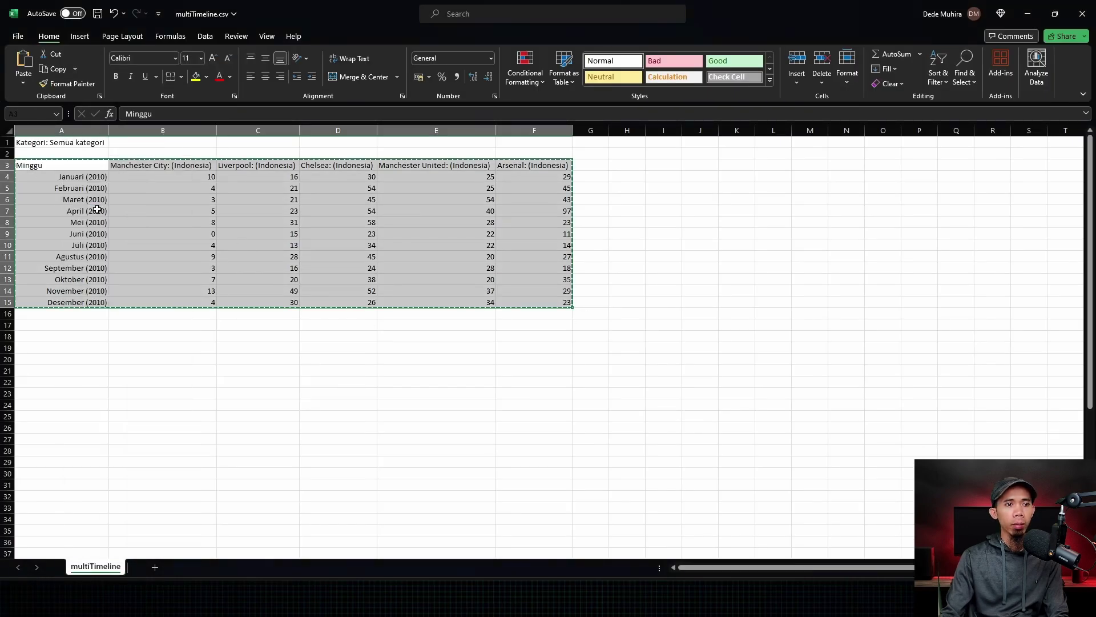
{"action": "left_click", "coordinate": [64, 348]}
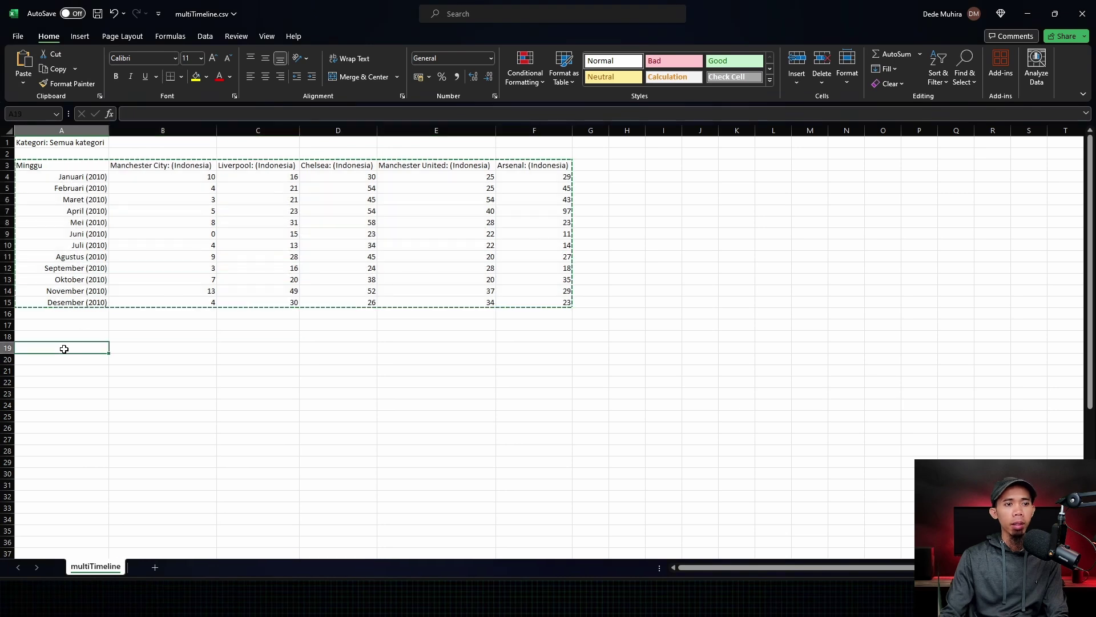
{"action": "right_click", "coordinate": [64, 348]}
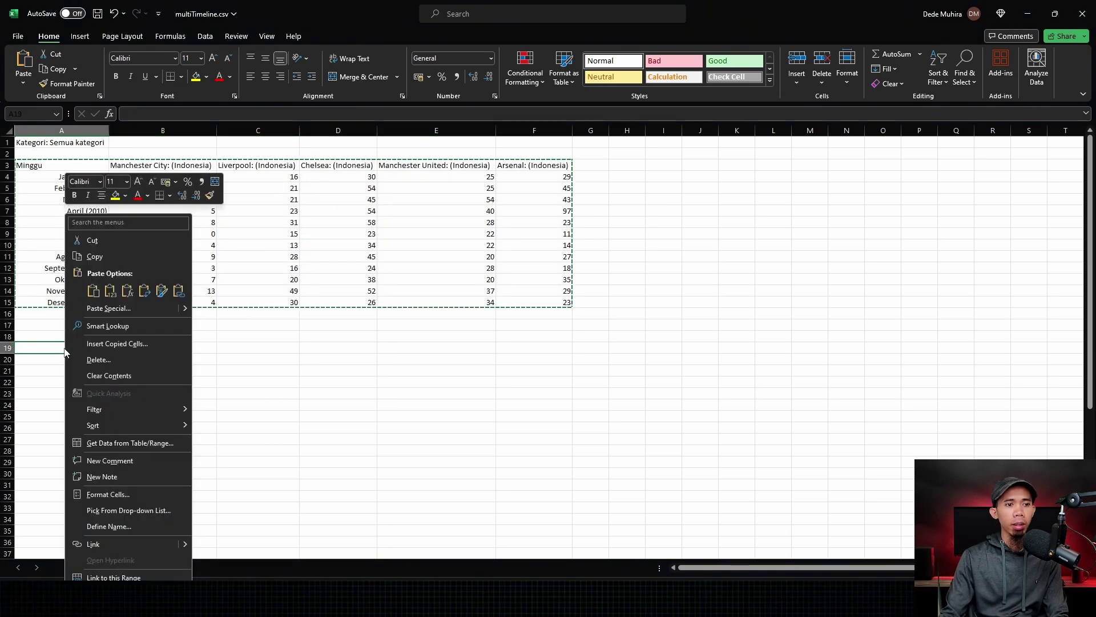
{"action": "left_click", "coordinate": [118, 308]}
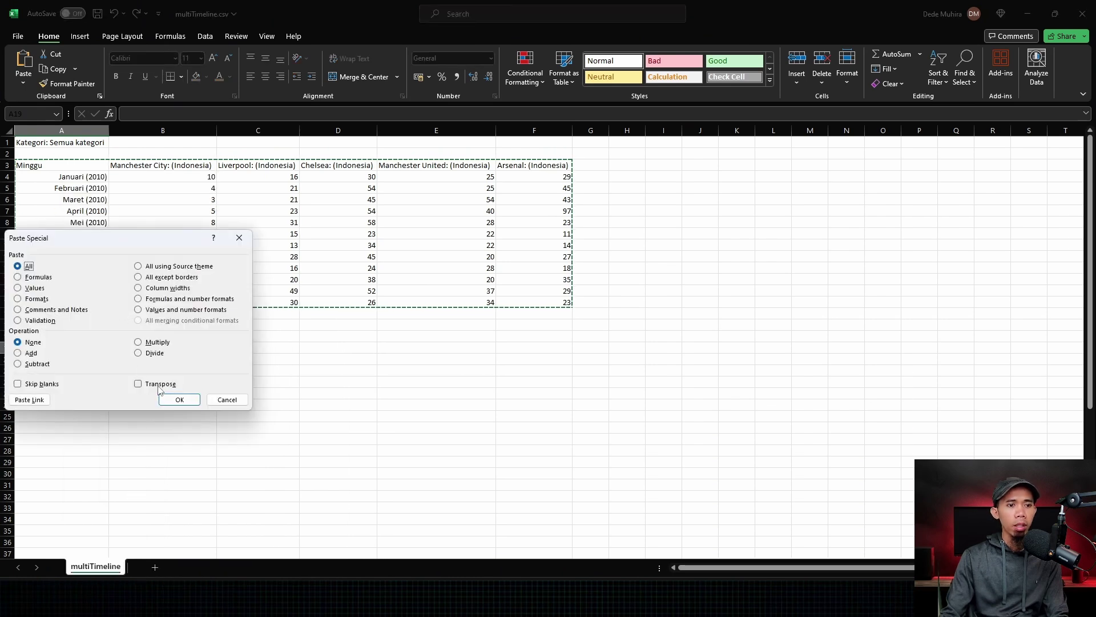
{"action": "left_click", "coordinate": [137, 384]}
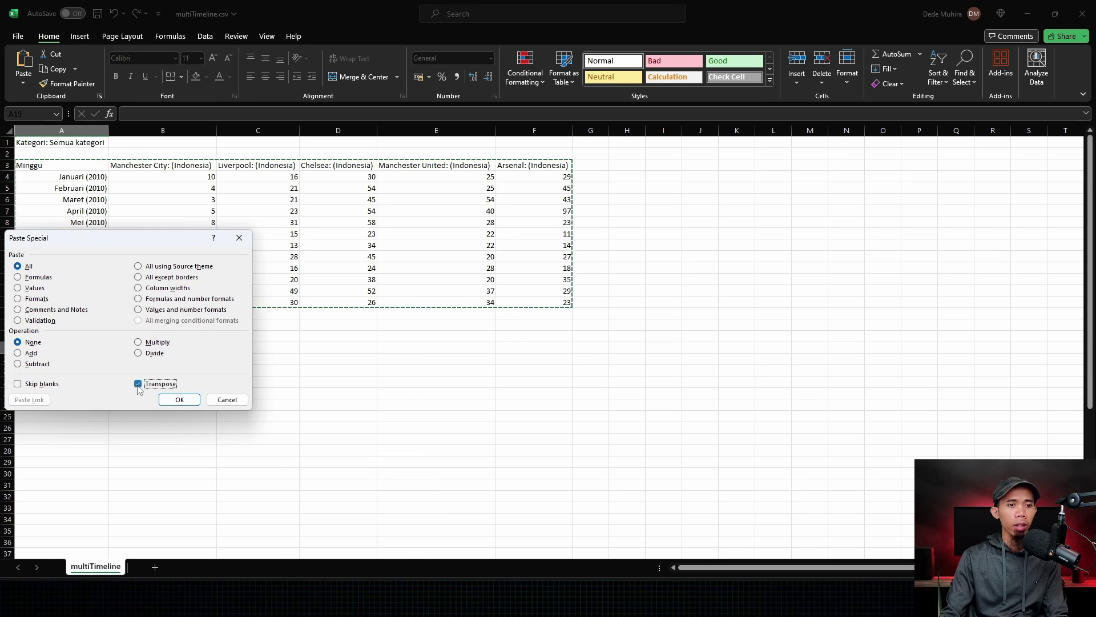
{"action": "left_click", "coordinate": [179, 399]}
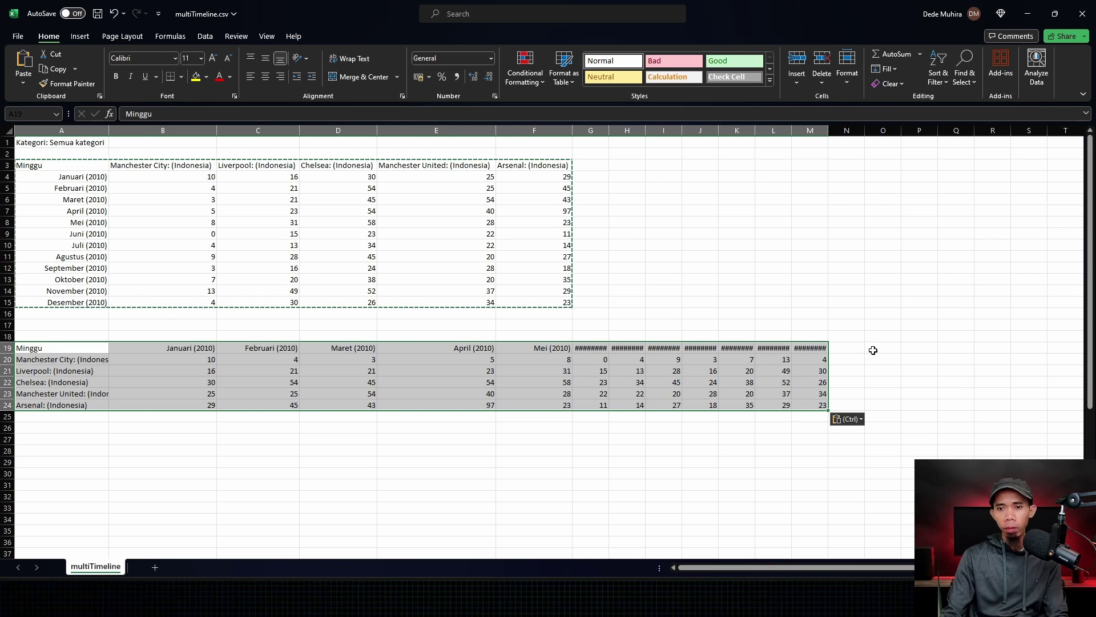
AutoFit all column widths of the sheet so the transposed table's month headings and club names fit
{"action": "left_click", "coordinate": [3, 129]}
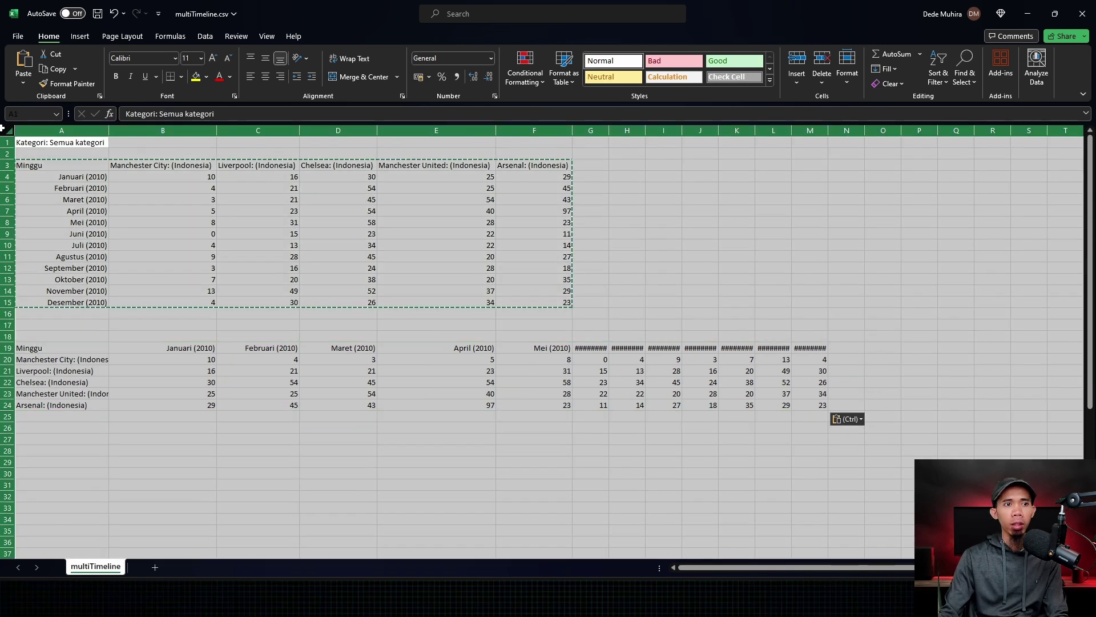
{"action": "left_click", "coordinate": [854, 83]}
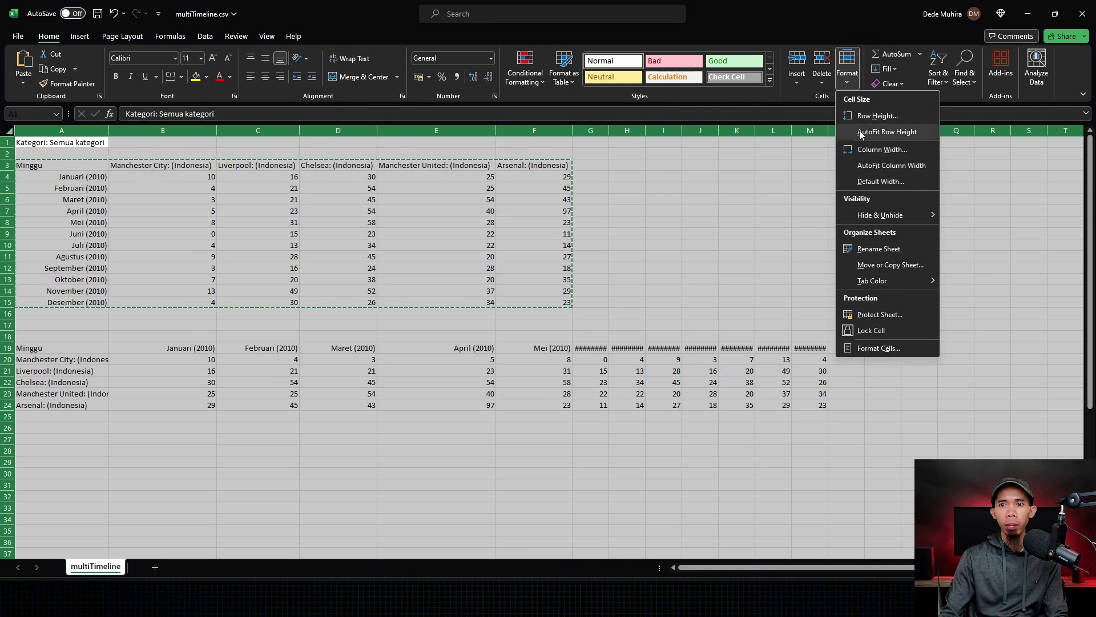
{"action": "left_click", "coordinate": [879, 169]}
{"action": "left_click", "coordinate": [948, 473]}
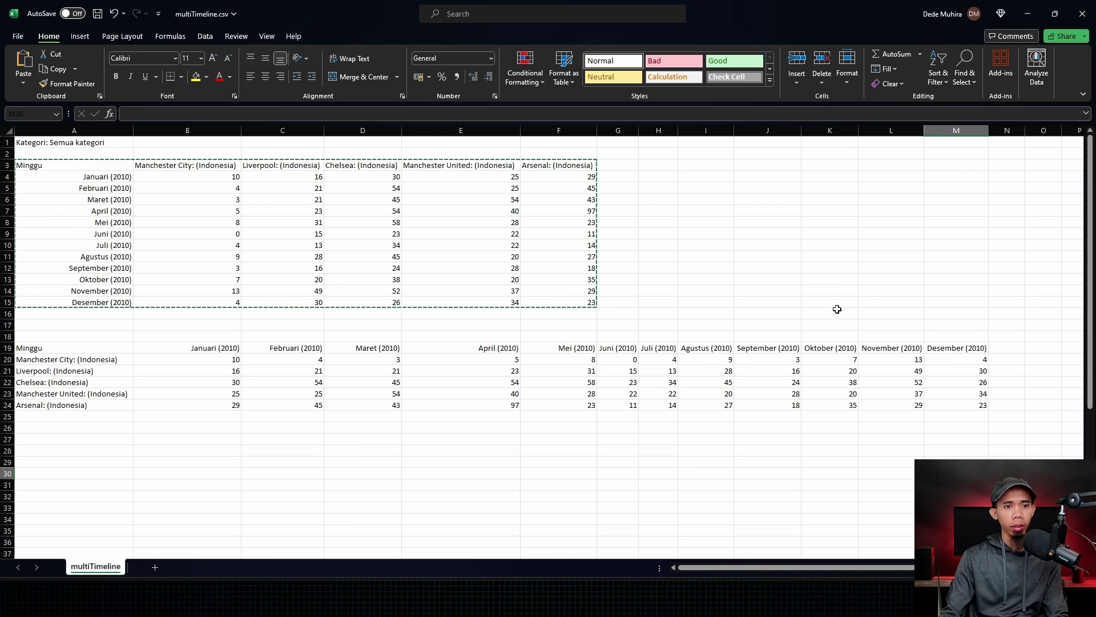
Remove ": (Indonesia)" from all club names by replacing every occurrence in the sheet with nothing
{"action": "left_click", "coordinate": [83, 360]}
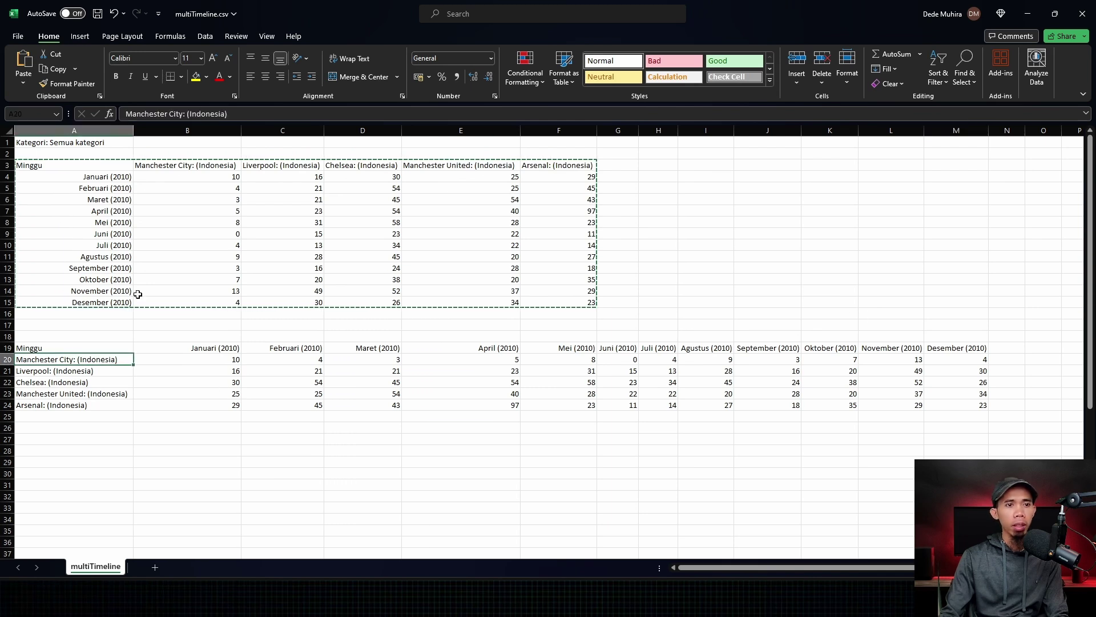
{"action": "left_click_drag", "start_coordinate": [183, 114], "coordinate": [228, 114]}
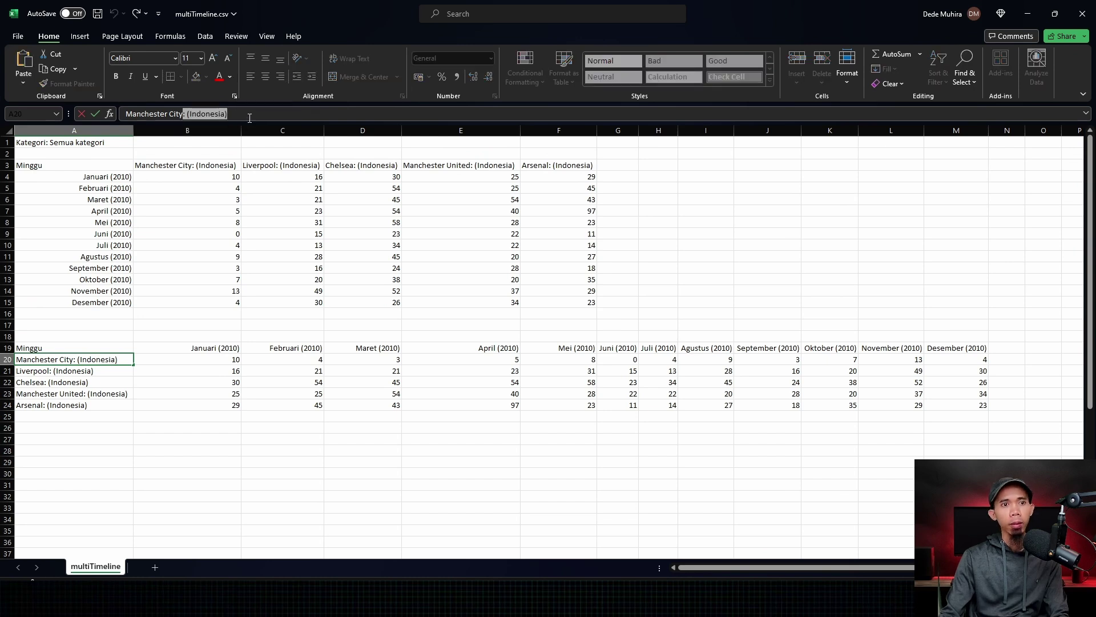
{"action": "left_click", "coordinate": [105, 361]}
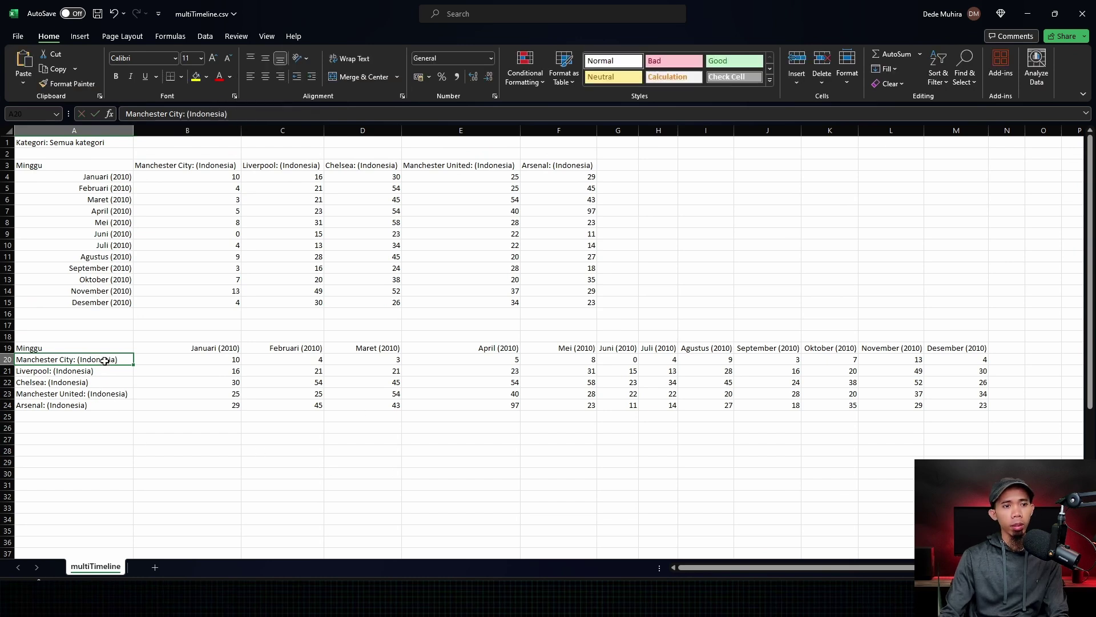
{"action": "key", "text": "ctrl+h"}
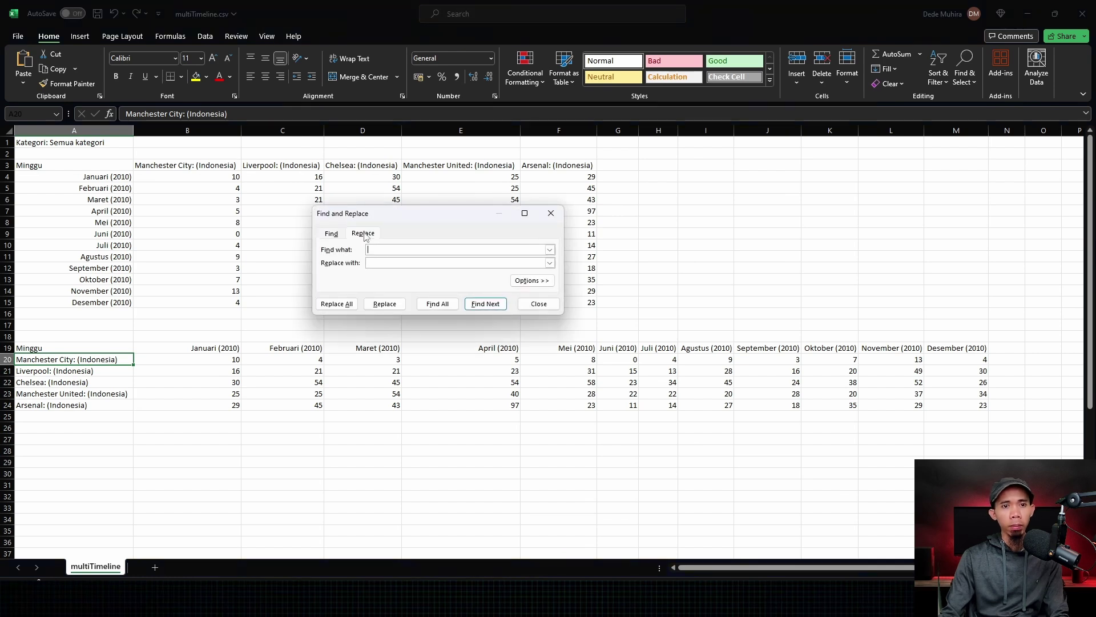
{"action": "key", "text": "ctrl+v"}
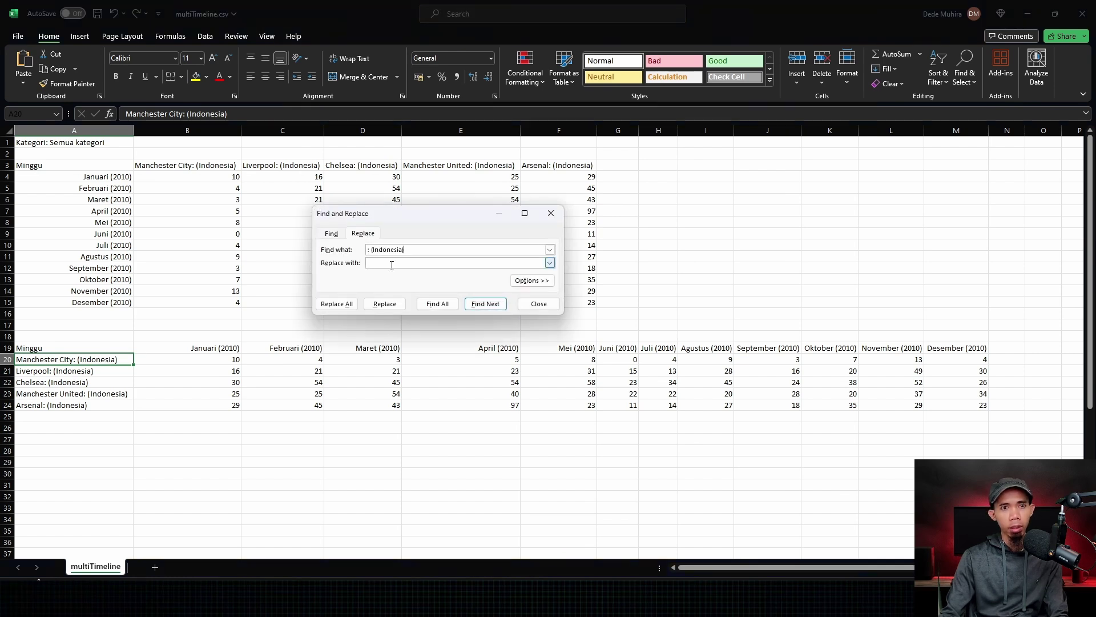
{"action": "left_click", "coordinate": [337, 304]}
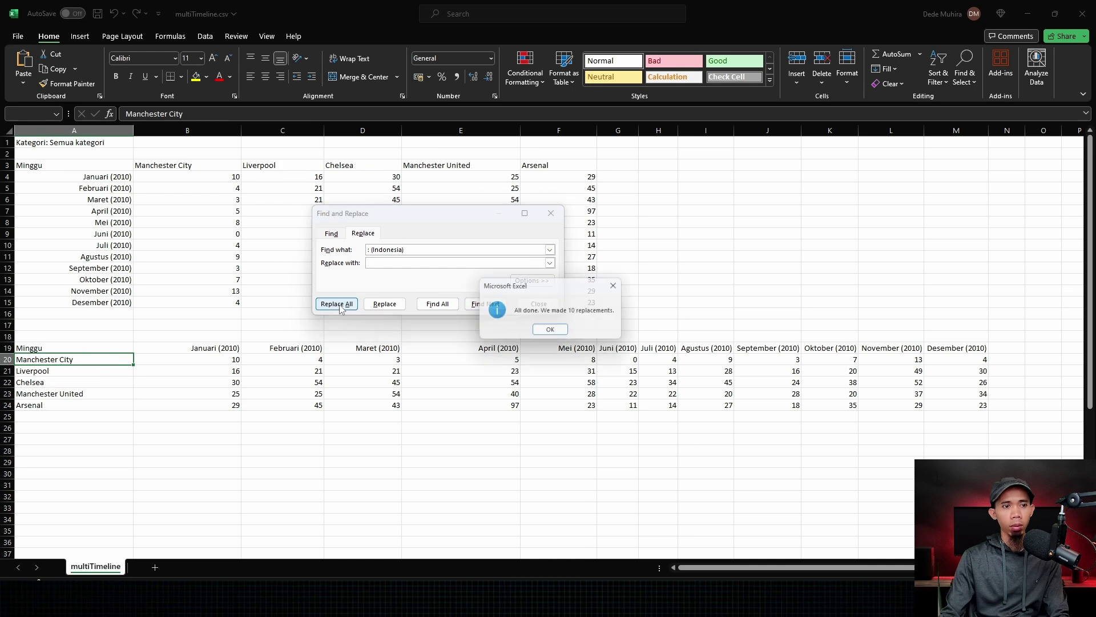
{"action": "left_click", "coordinate": [552, 332]}
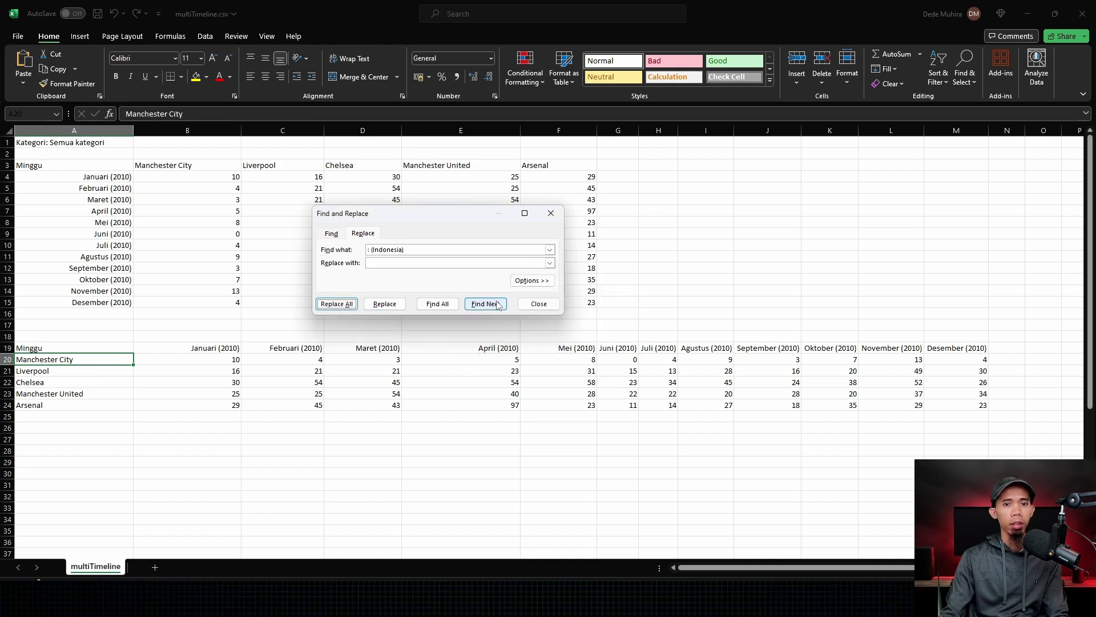
{"action": "left_click", "coordinate": [530, 307]}
{"action": "left_click", "coordinate": [279, 393]}
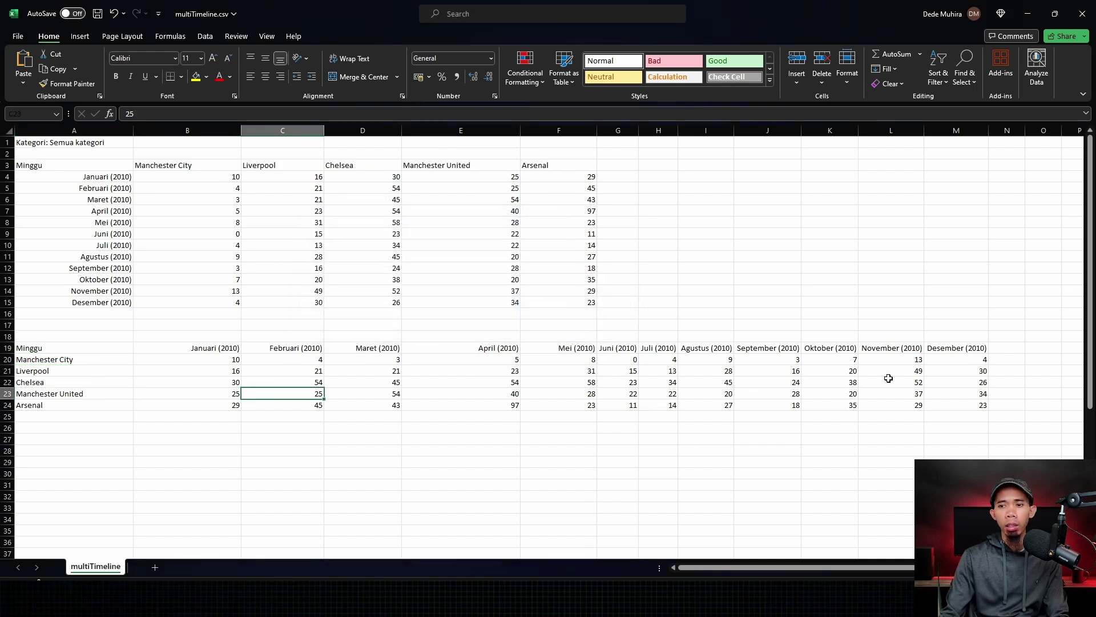
Copy the club names in A20:A24 below the transposed table, starting at cell A29
{"action": "scroll", "coordinate": [453, 382], "scroll_direction": "down", "scroll_amount": 3}
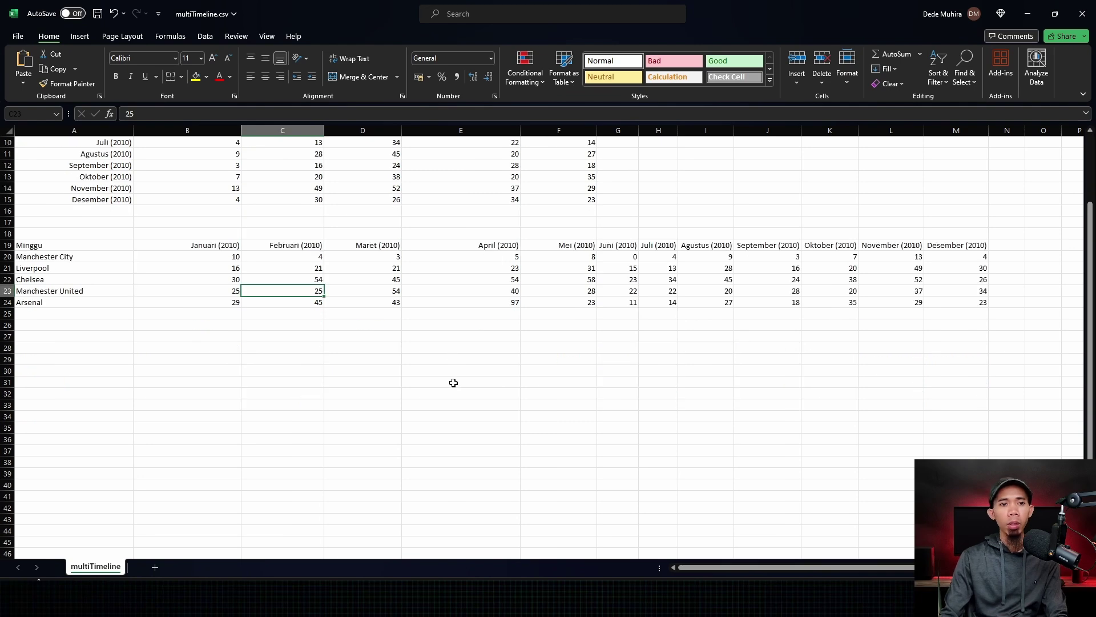
{"action": "scroll", "coordinate": [454, 383], "scroll_direction": "up", "scroll_amount": 2}
{"action": "scroll", "coordinate": [453, 382], "scroll_direction": "down", "scroll_amount": 3}
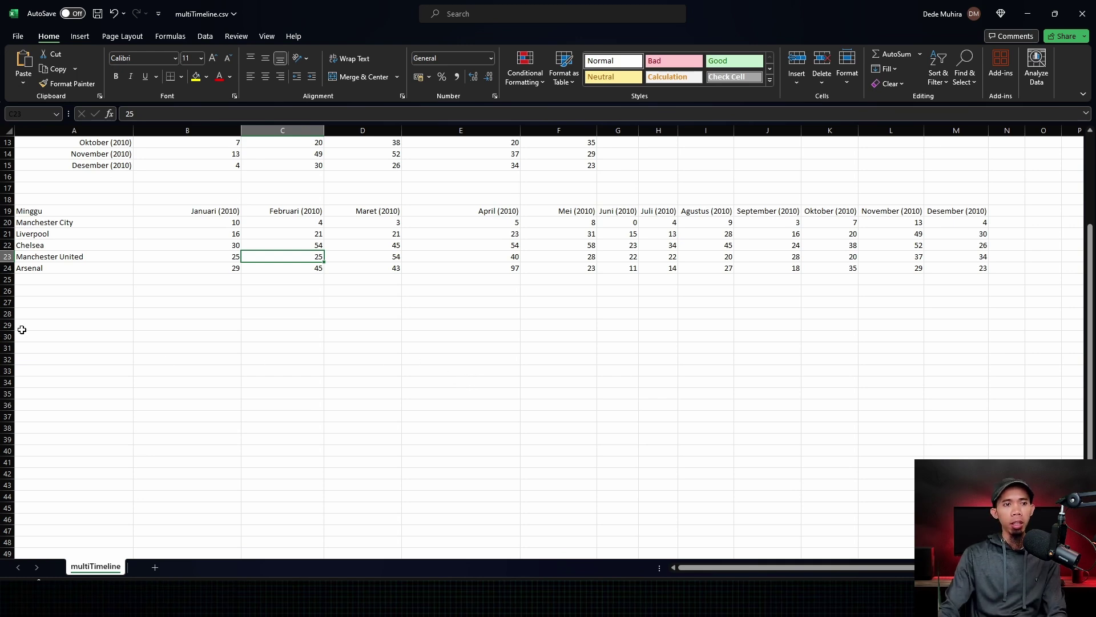
{"action": "left_click", "coordinate": [50, 224]}
{"action": "left_click", "coordinate": [52, 213]}
{"action": "left_click", "coordinate": [51, 224]}
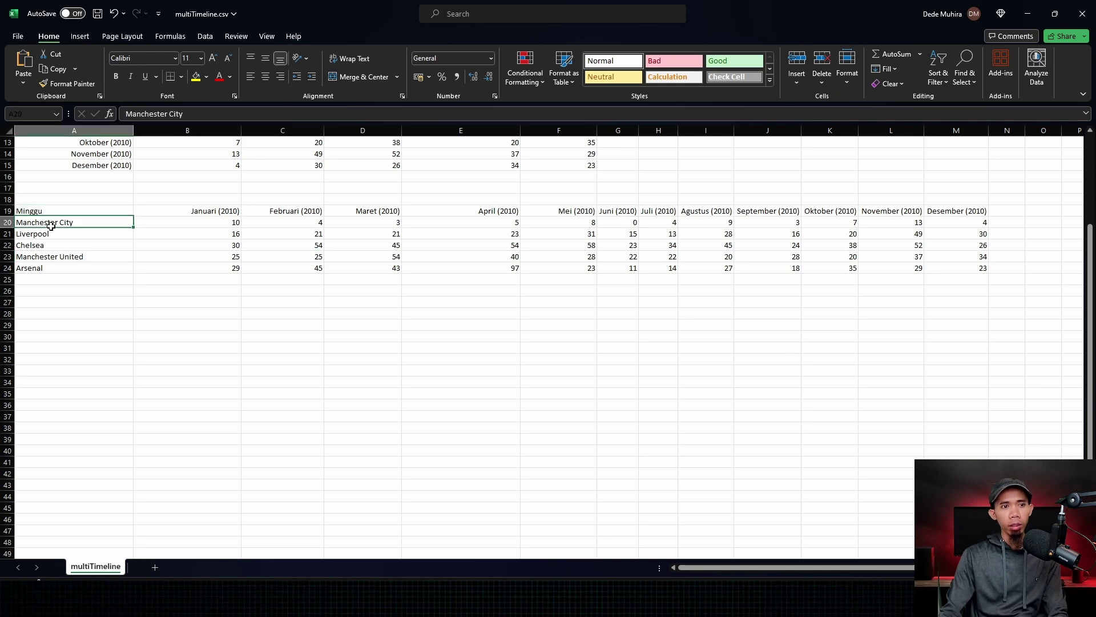
{"action": "left_click", "coordinate": [50, 268], "text": "shift"}
{"action": "key", "text": "ctrl+c"}
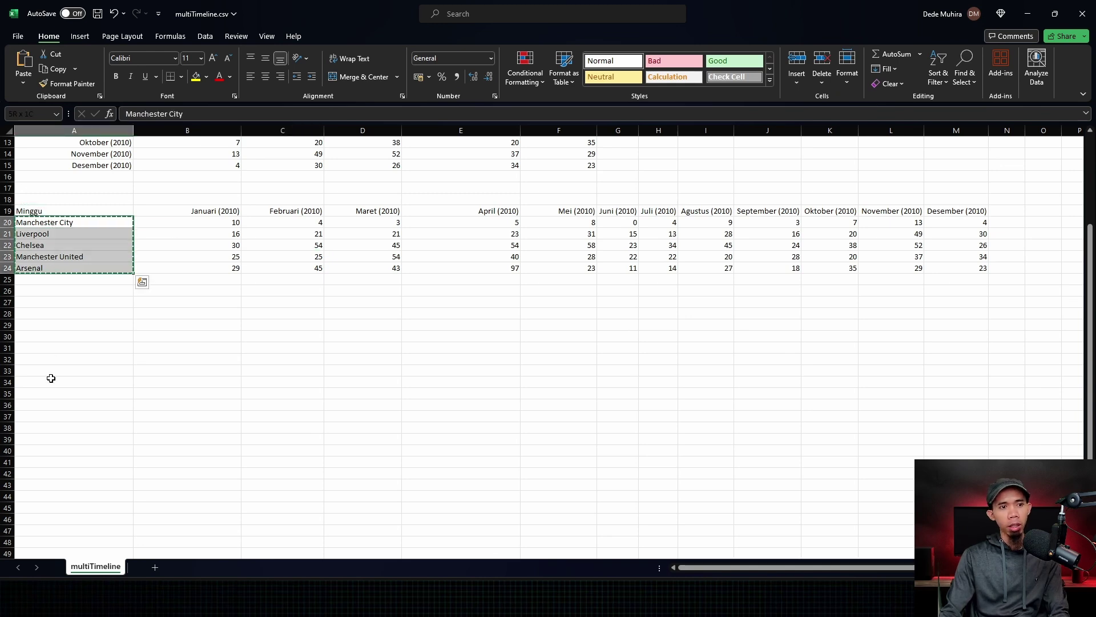
{"action": "left_click", "coordinate": [45, 324]}
{"action": "key", "text": "ctrl+v"}
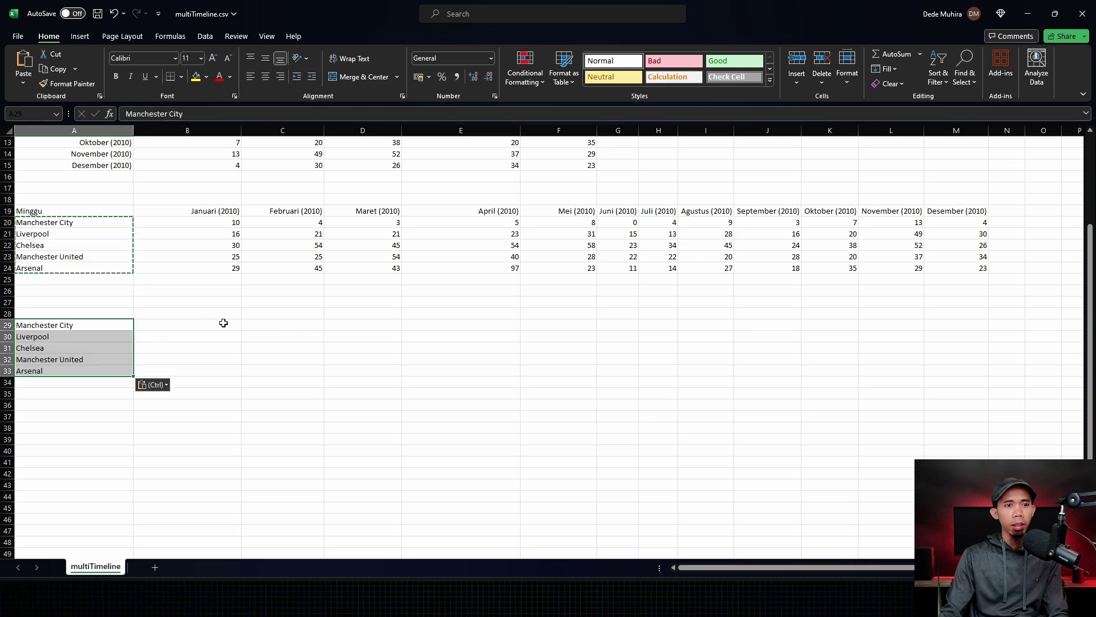
Sum the January values with =SUM(B20:B25) in B26 and fill the total across to M26 for every month
{"action": "left_click", "coordinate": [235, 293]}
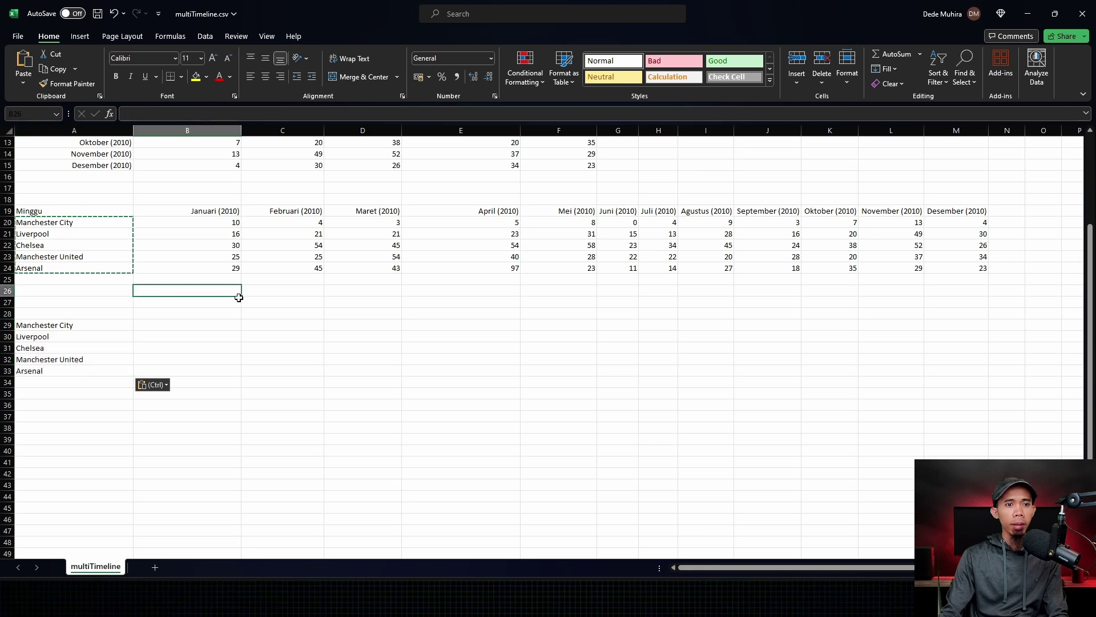
{"action": "left_click", "coordinate": [896, 54]}
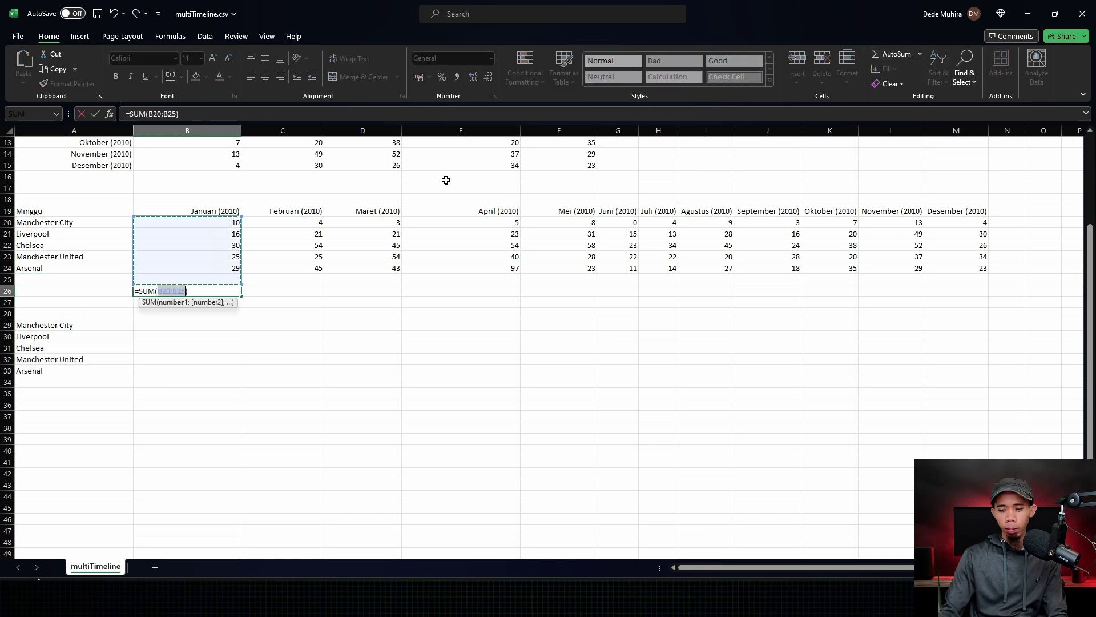
{"action": "key", "text": "Return"}
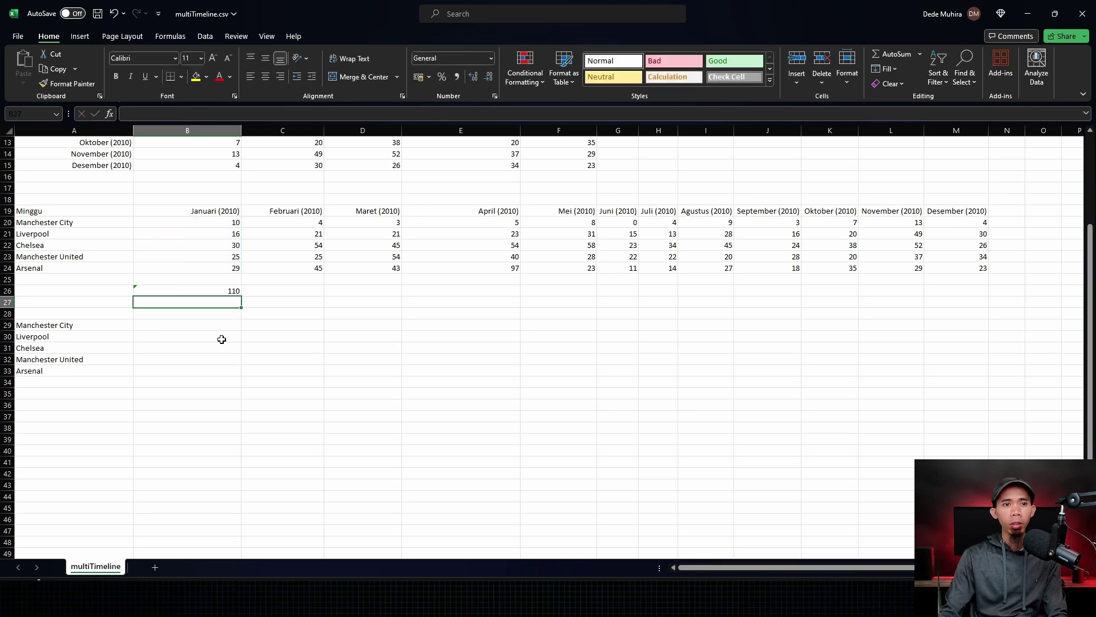
{"action": "left_click", "coordinate": [232, 293]}
{"action": "left_click_drag", "start_coordinate": [241, 294], "coordinate": [988, 293]}
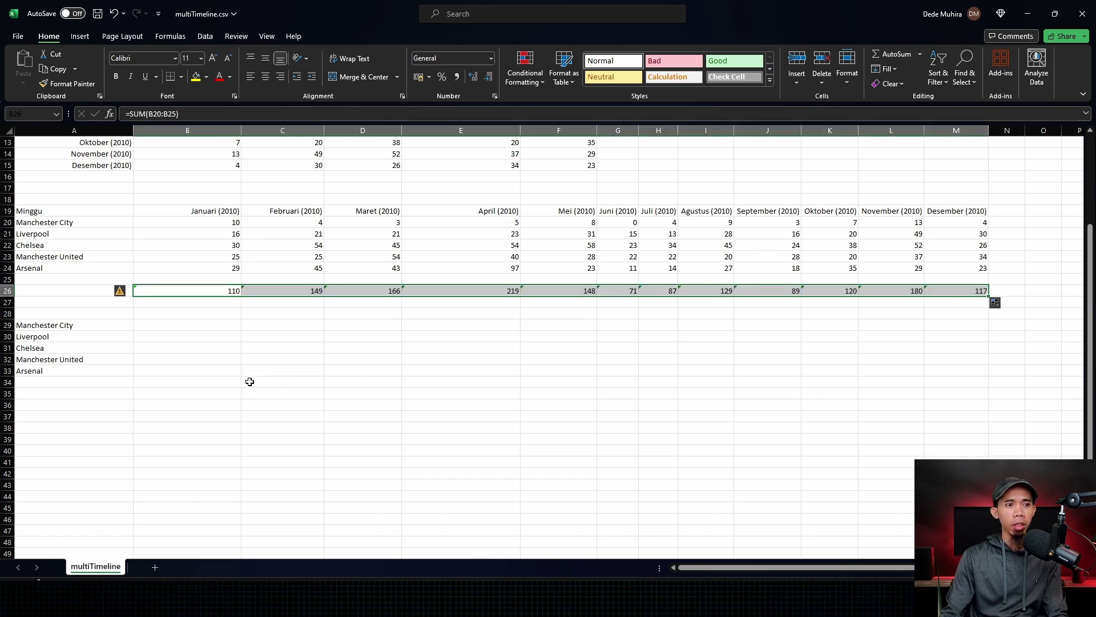
Calculate Manchester City's January share in B29 with =B20/$B$26 and fill the formula down to B33 for the other clubs
{"action": "left_click", "coordinate": [219, 323]}
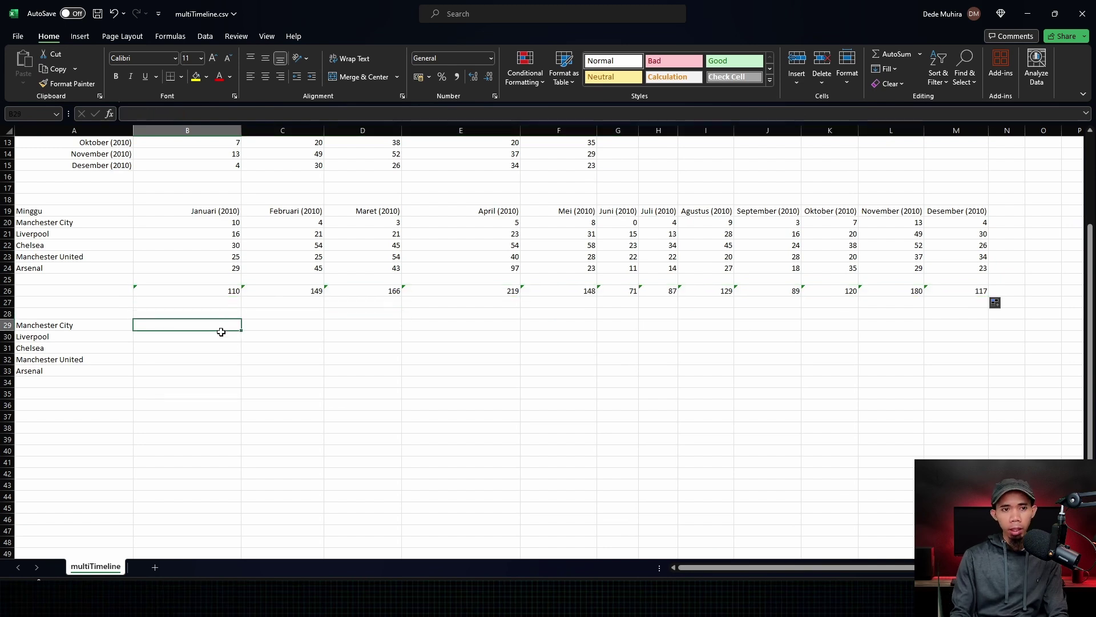
{"action": "type", "text": "="}
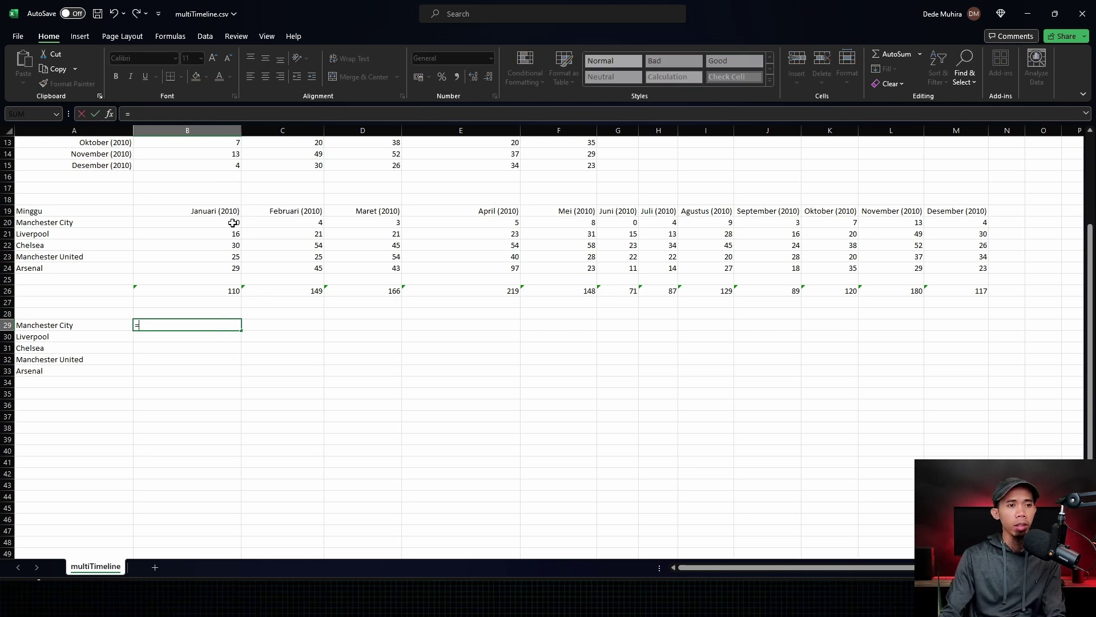
{"action": "left_click", "coordinate": [233, 222]}
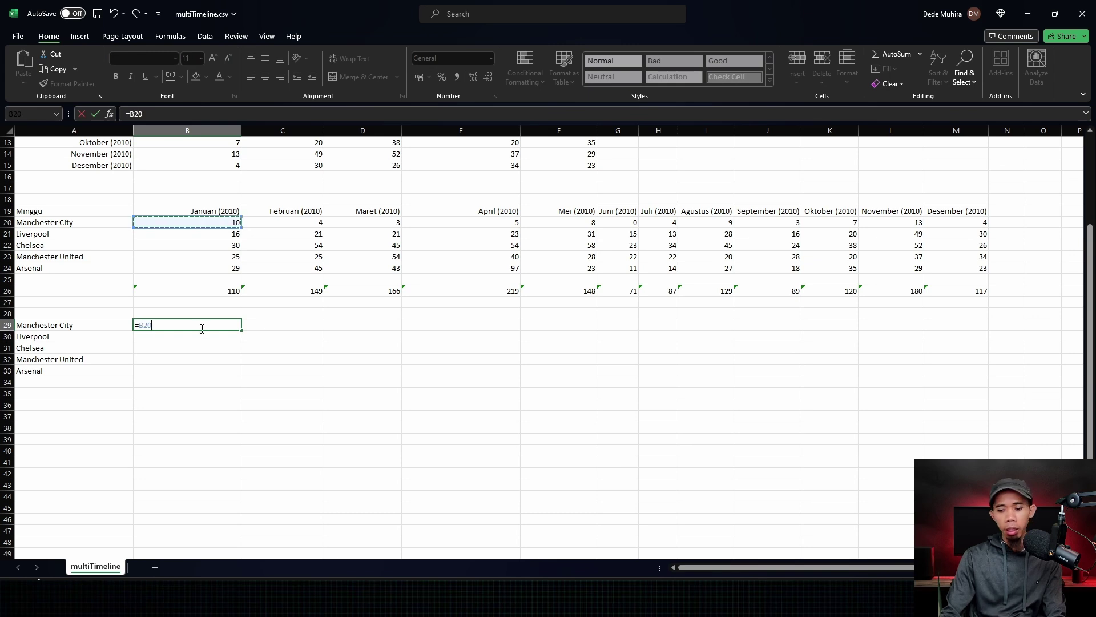
{"action": "type", "text": "/"}
{"action": "left_click", "coordinate": [235, 292]}
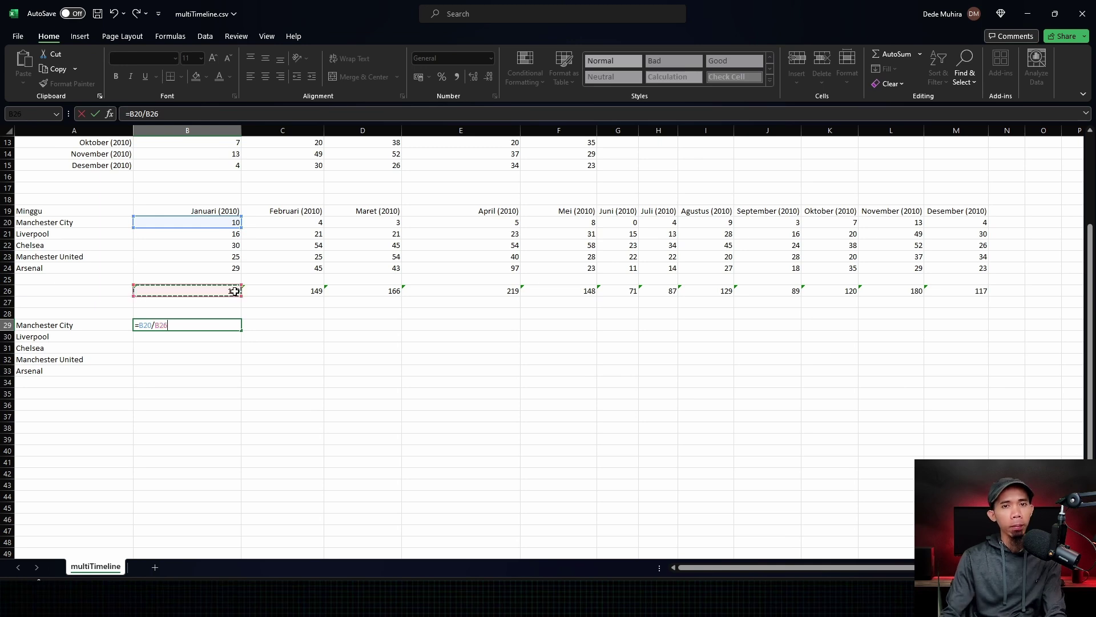
{"action": "key", "text": "F4"}
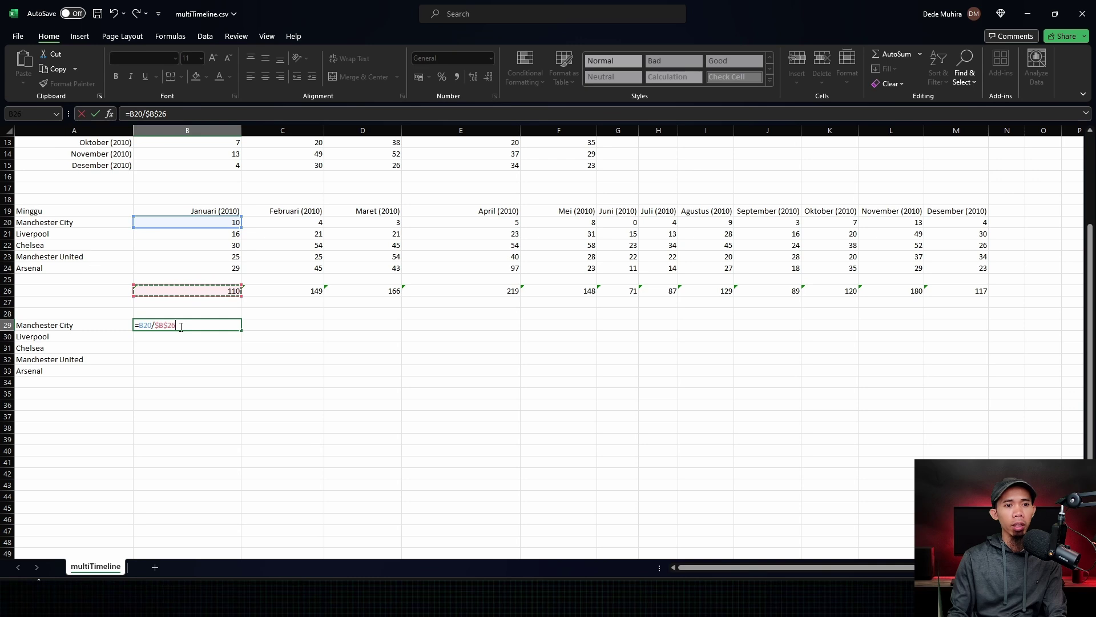
{"action": "key", "text": "Return"}
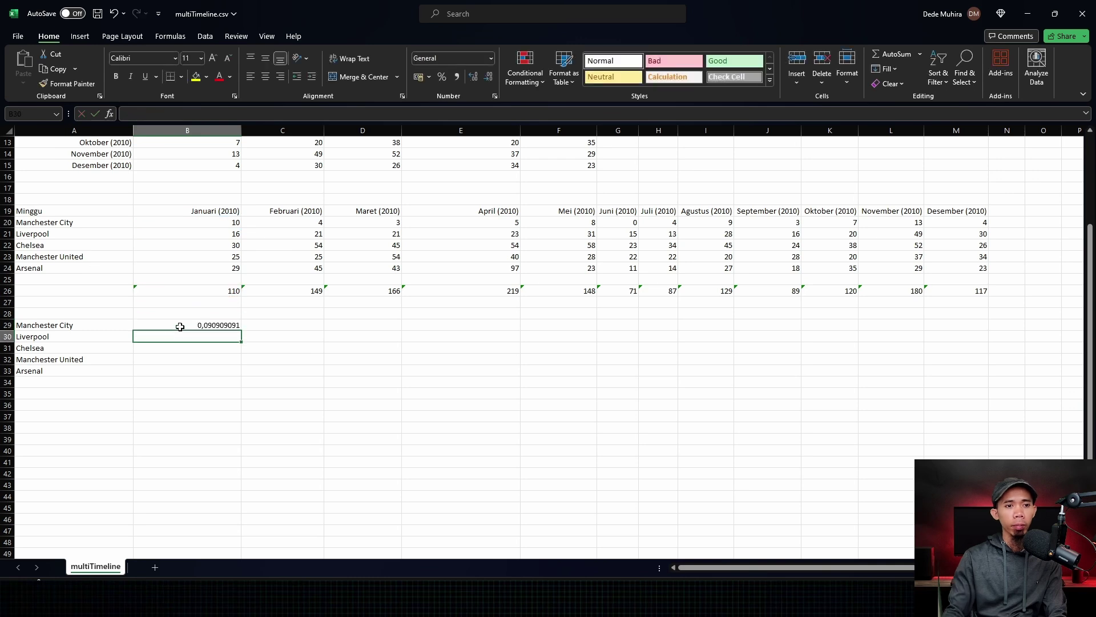
{"action": "left_click", "coordinate": [229, 323]}
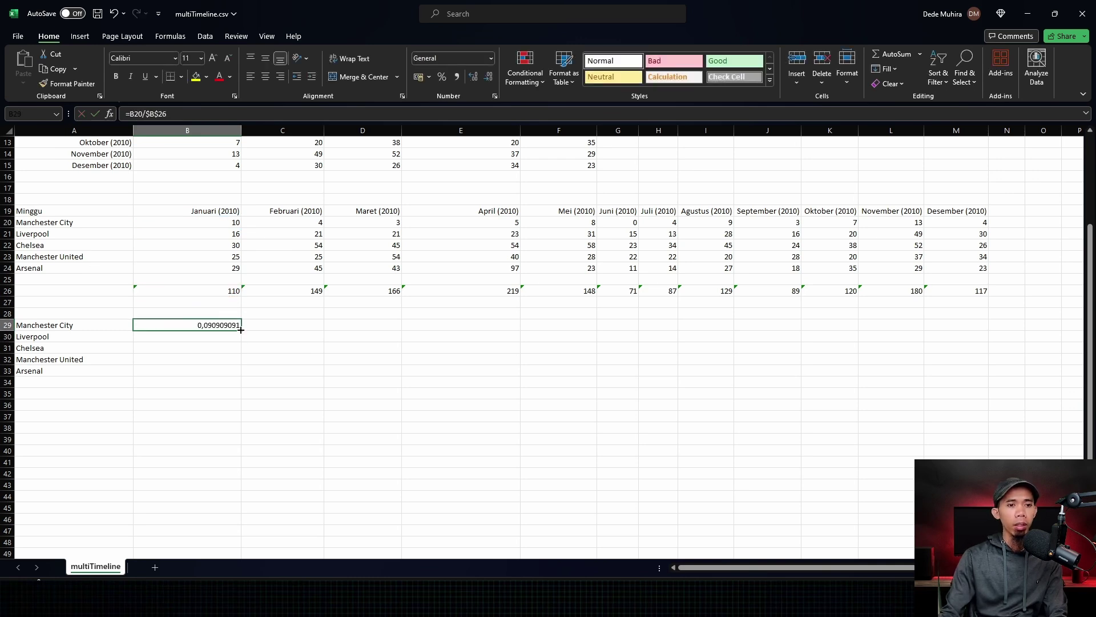
{"action": "left_click_drag", "start_coordinate": [242, 331], "coordinate": [234, 374]}
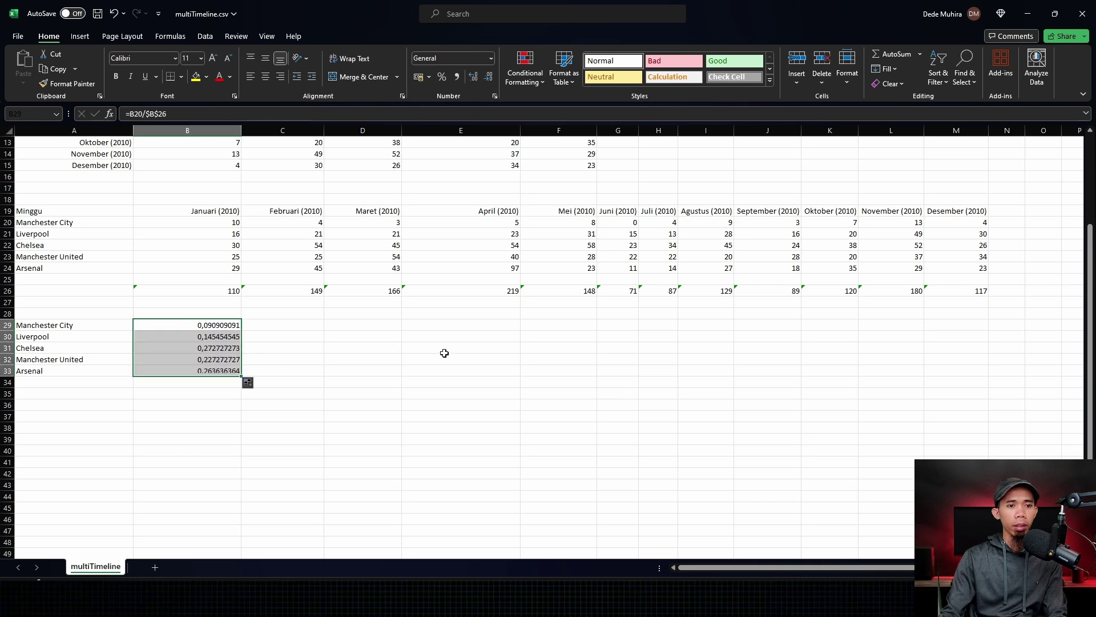
Fill Manchester City's share formula from B29 across to M29, checking the reference copied into C29
{"action": "left_click", "coordinate": [297, 328]}
{"action": "left_click", "coordinate": [235, 329]}
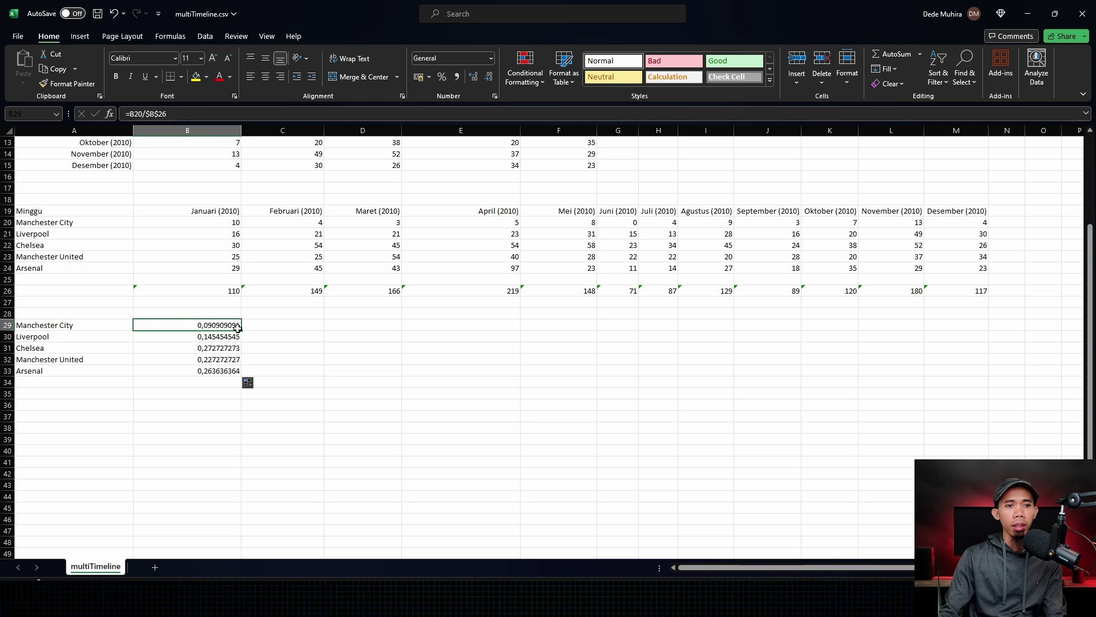
{"action": "left_click_drag", "start_coordinate": [241, 331], "coordinate": [304, 325]}
{"action": "left_click", "coordinate": [296, 326]}
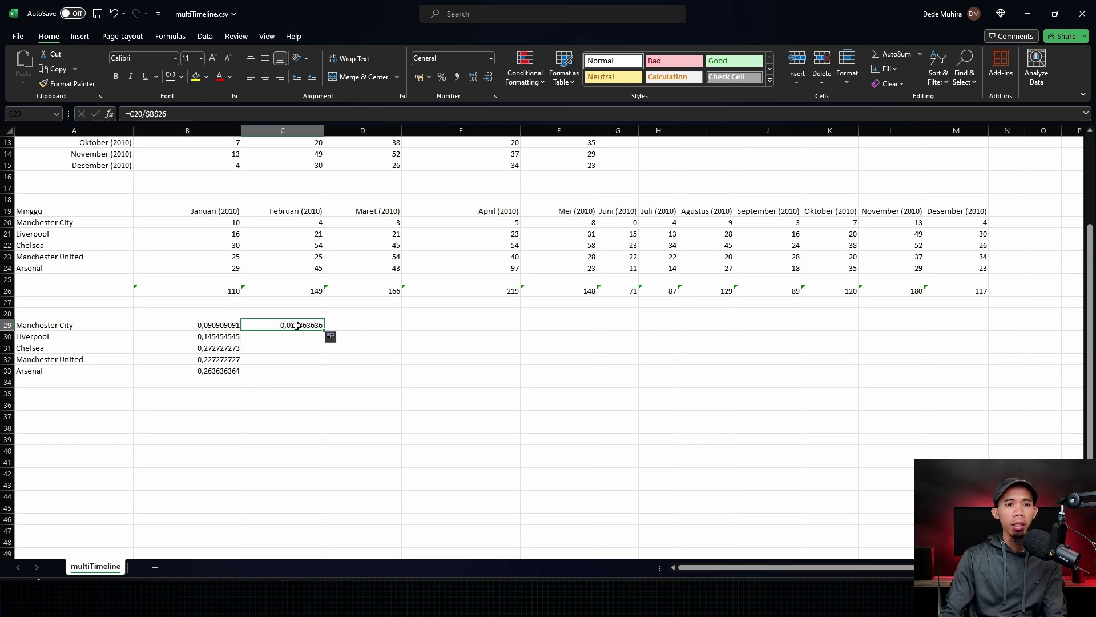
{"action": "left_click", "coordinate": [223, 328]}
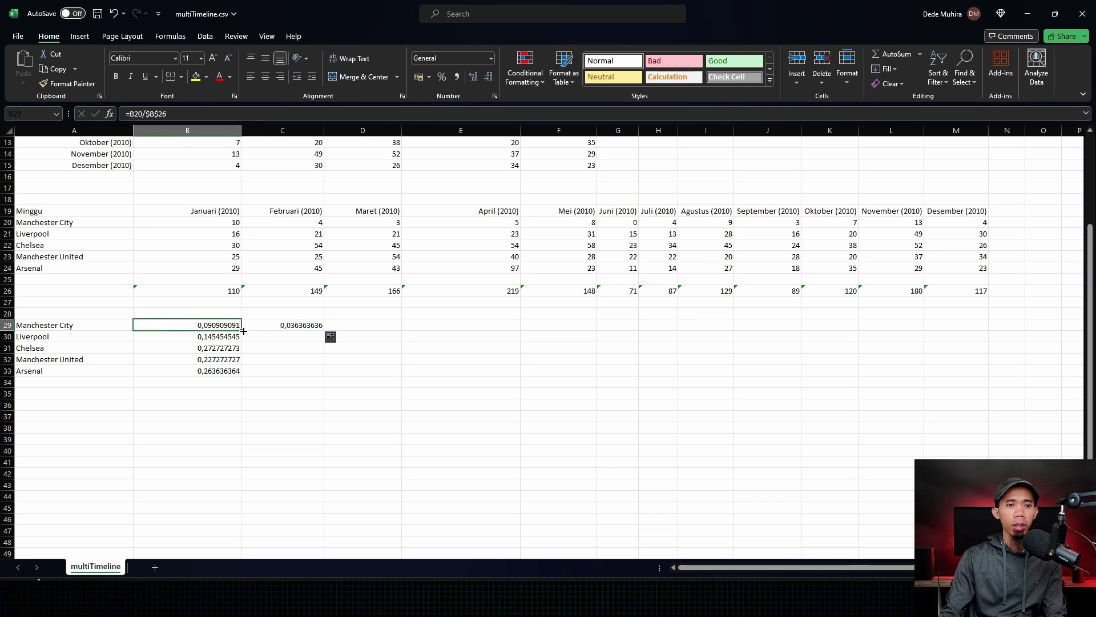
{"action": "left_click_drag", "start_coordinate": [243, 332], "coordinate": [951, 326]}
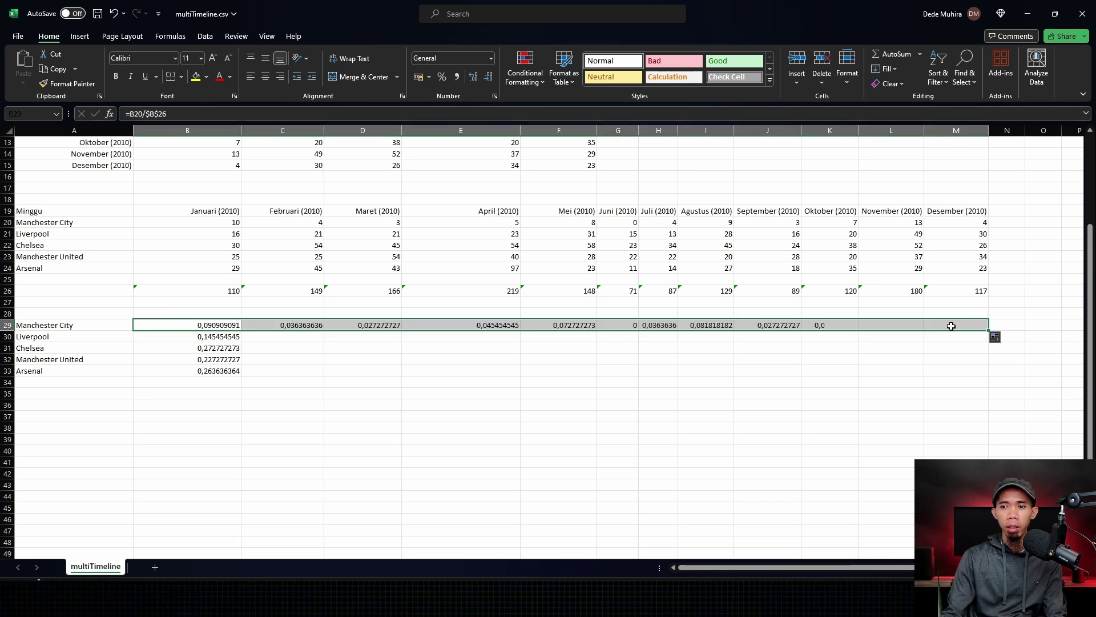
Correct the divisors in C29 through F29 to their own monthly totals: $C$26, $D$26, $E$26 and $F$26
{"action": "double_click", "coordinate": [307, 328]}
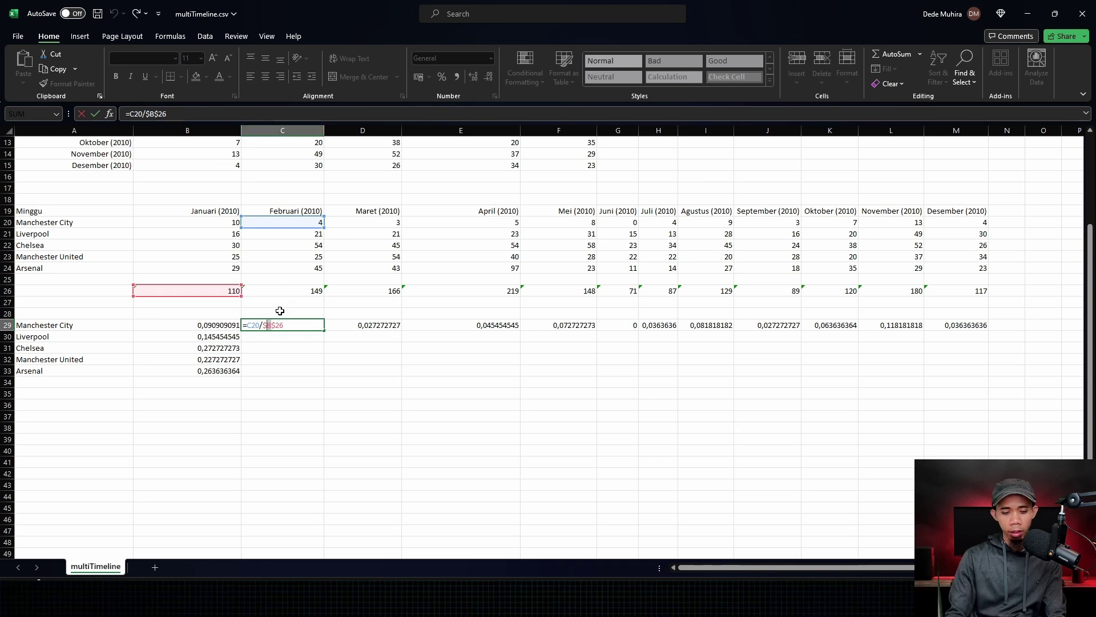
{"action": "type", "text": "C"}
{"action": "key", "text": "Return"}
{"action": "left_click", "coordinate": [366, 325]}
{"action": "double_click", "coordinate": [366, 324]}
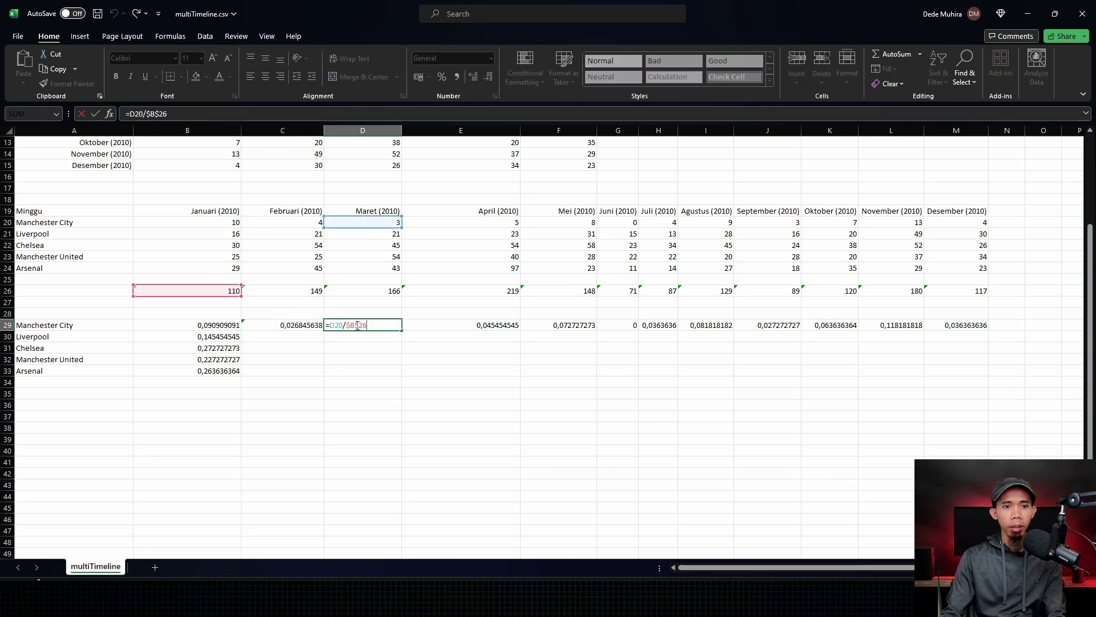
{"action": "type", "text": "D"}
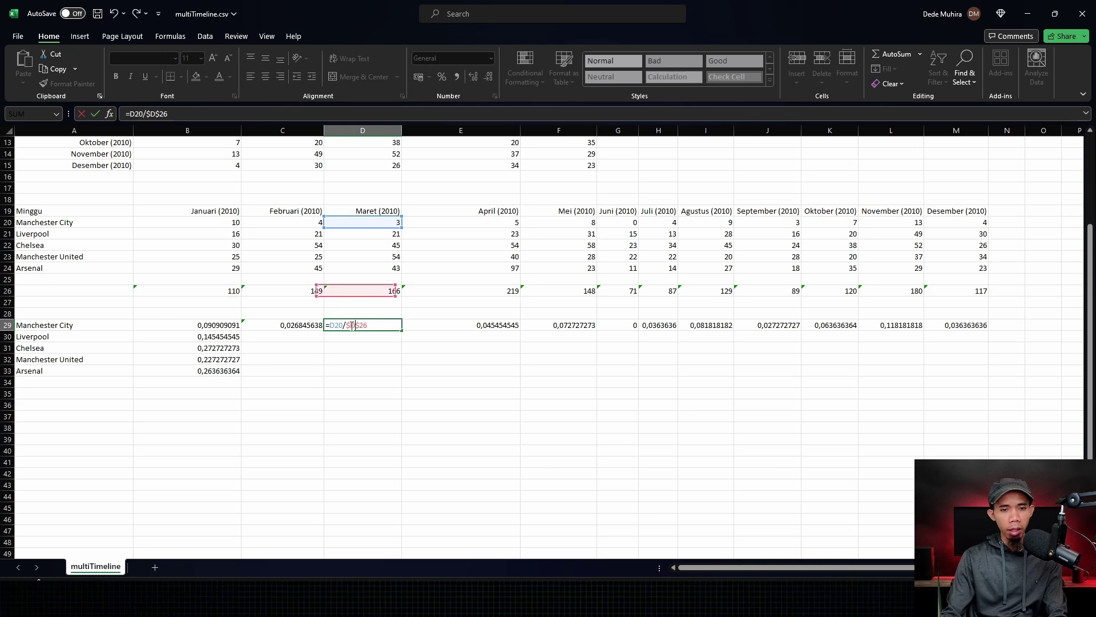
{"action": "key", "text": "Return"}
{"action": "double_click", "coordinate": [432, 325]}
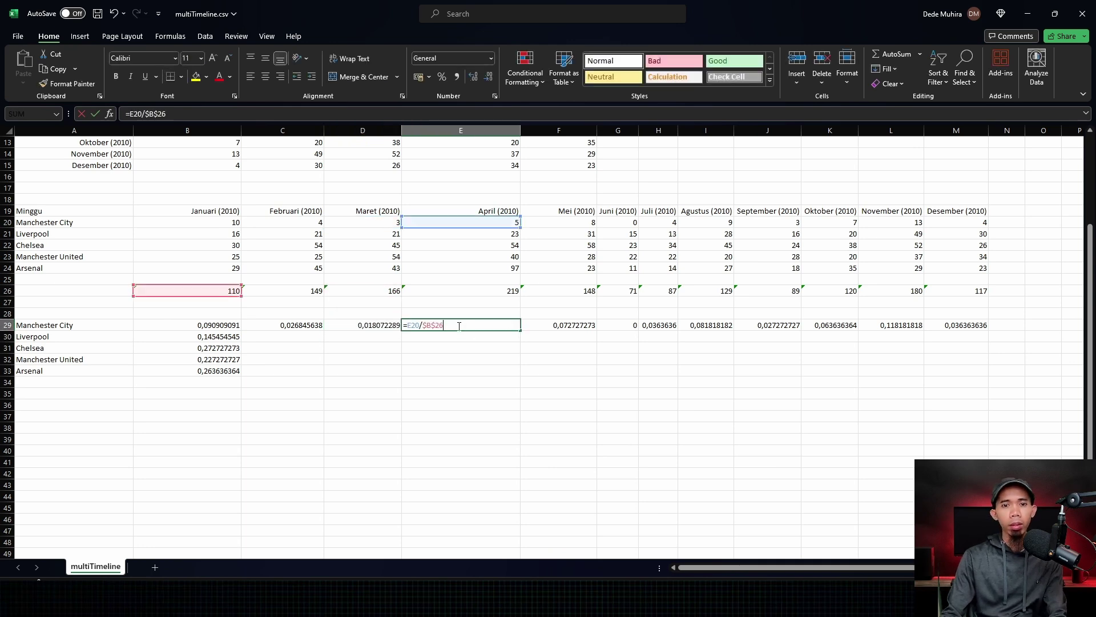
{"action": "type", "text": "E"}
{"action": "key", "text": "Return"}
{"action": "double_click", "coordinate": [554, 326]}
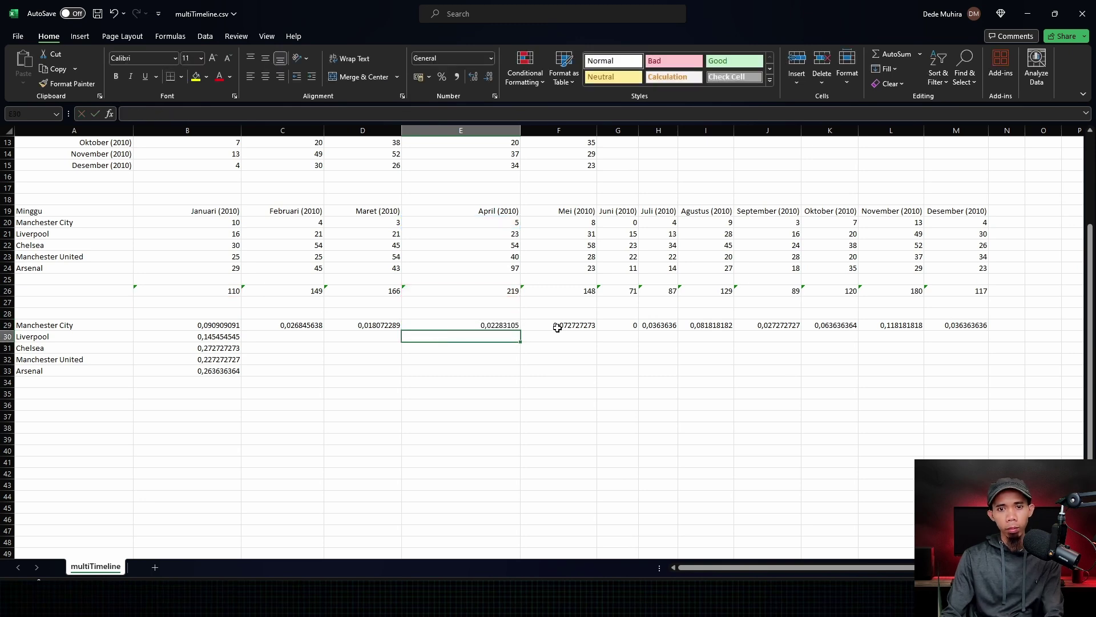
{"action": "type", "text": "F"}
{"action": "key", "text": "Return"}
Point the divisors in G29 through M29 to their own row 26 totals and fill C29:M29 down to row 33
{"action": "double_click", "coordinate": [622, 325]}
{"action": "type", "text": "G20/$B$26"}
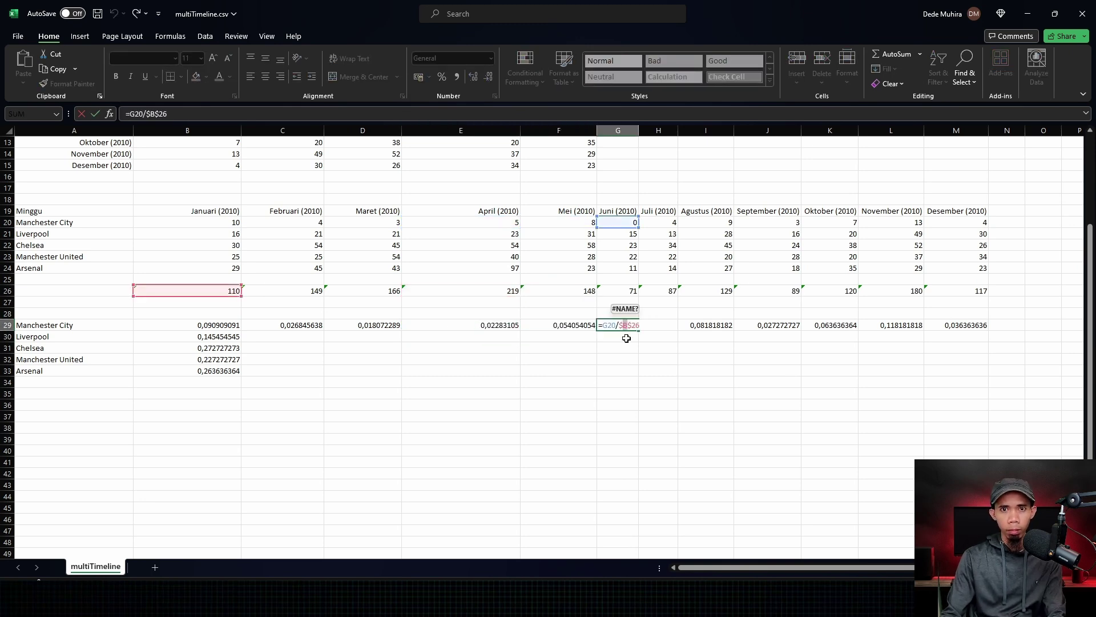
{"action": "key", "text": "Return"}
{"action": "double_click", "coordinate": [659, 325]}
{"action": "type", "text": "H"}
{"action": "key", "text": "Return"}
{"action": "double_click", "coordinate": [713, 326]}
{"action": "type", "text": "I"}
{"action": "double_click", "coordinate": [762, 326]}
{"action": "type", "text": "J"}
{"action": "key", "text": "Return"}
{"action": "double_click", "coordinate": [822, 325]}
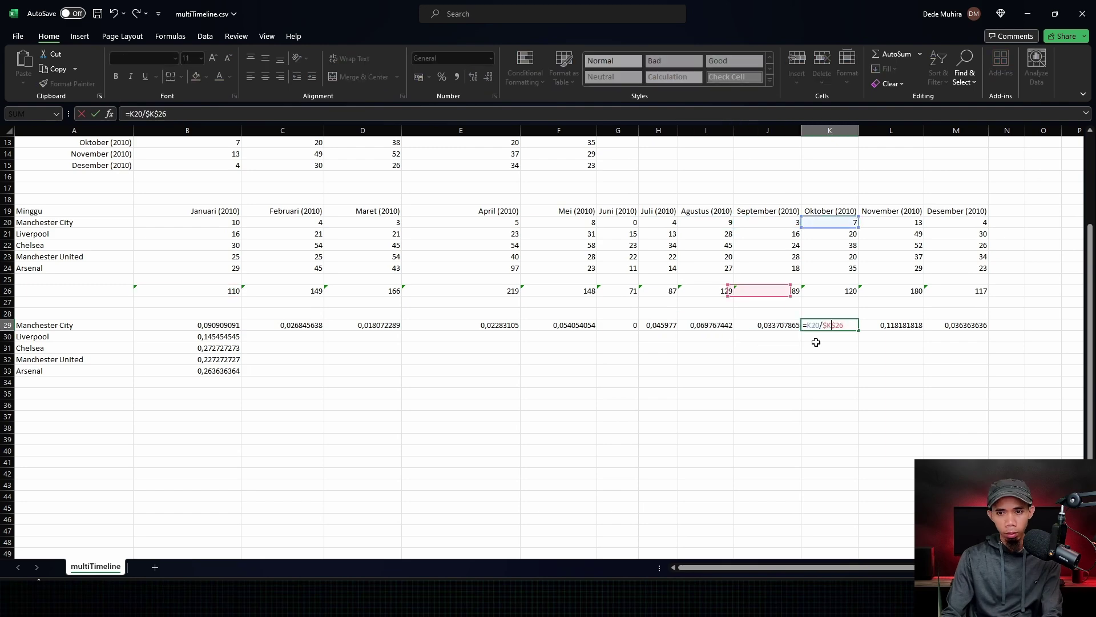
{"action": "type", "text": "K"}
{"action": "key", "text": "Return"}
{"action": "double_click", "coordinate": [888, 325]}
{"action": "type", "text": "L"}
{"action": "key", "text": "Return"}
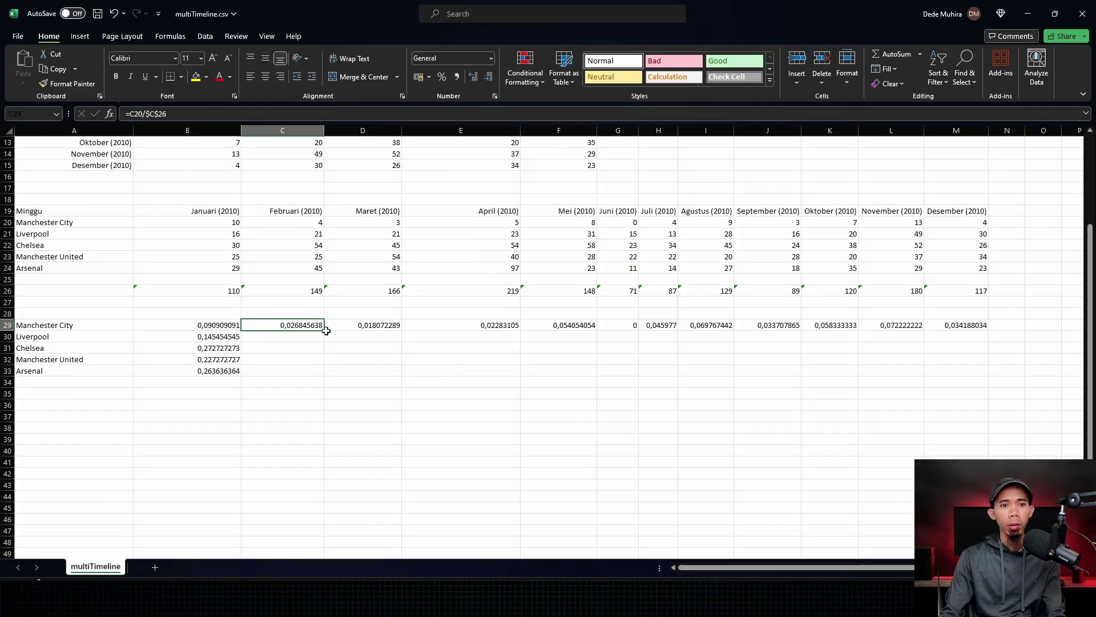
{"action": "left_click_drag", "start_coordinate": [323, 331], "coordinate": [976, 380]}
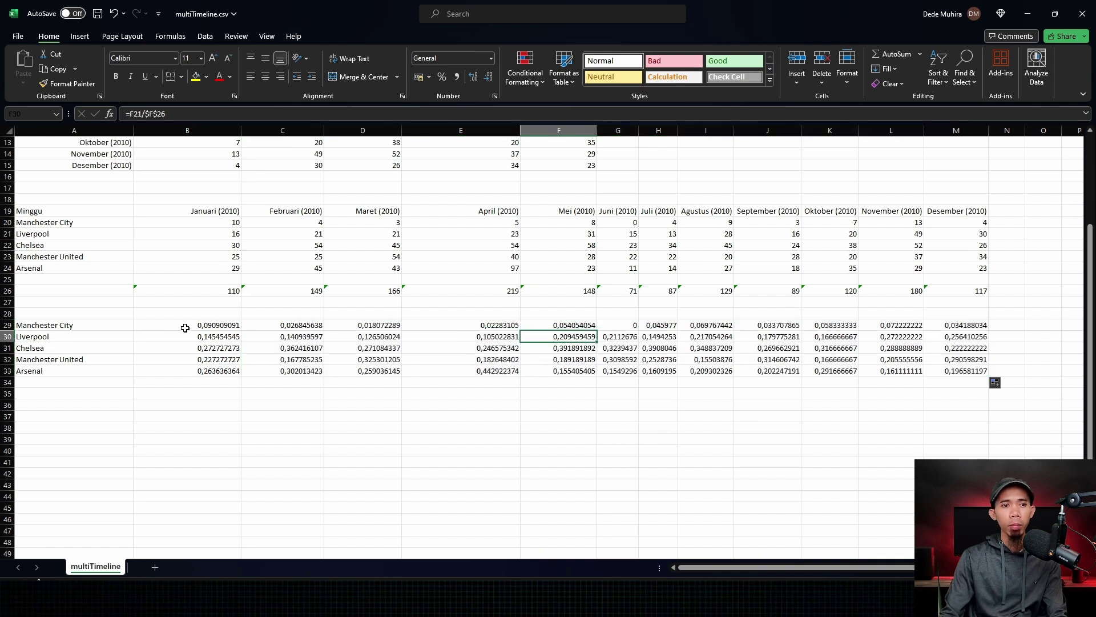
Format the shares in B29:M33 as percentages with two decimal places and switch to the Flourish visualisation's data in the browser
{"action": "left_click", "coordinate": [185, 329]}
{"action": "left_click", "coordinate": [976, 373], "text": "shift"}
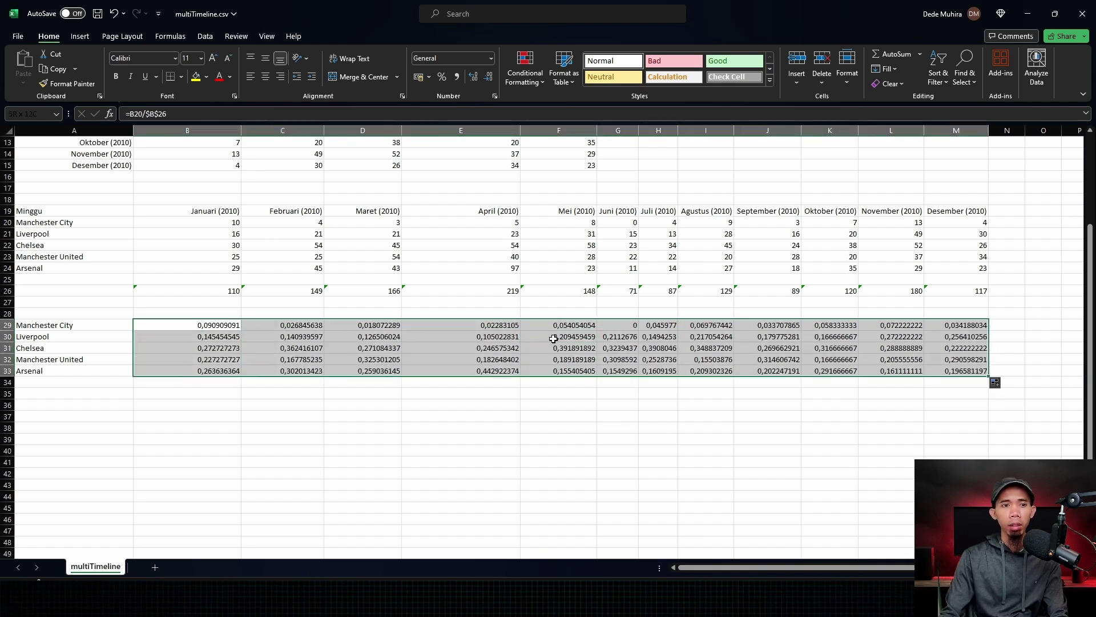
{"action": "left_click", "coordinate": [442, 78]}
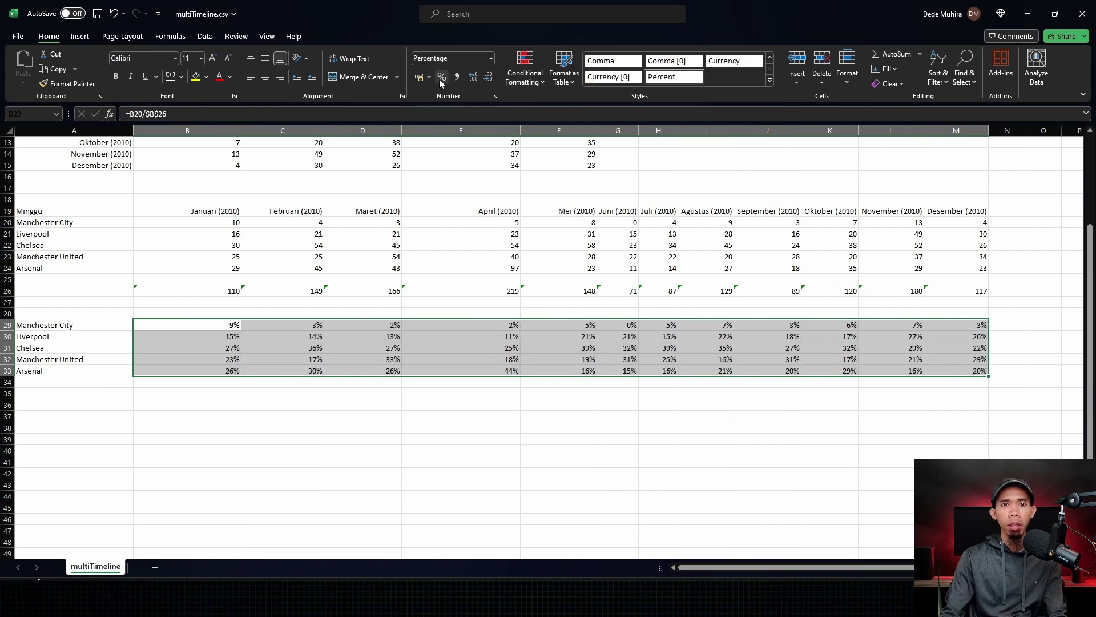
{"action": "left_click", "coordinate": [475, 76]}
{"action": "left_click", "coordinate": [475, 77]}
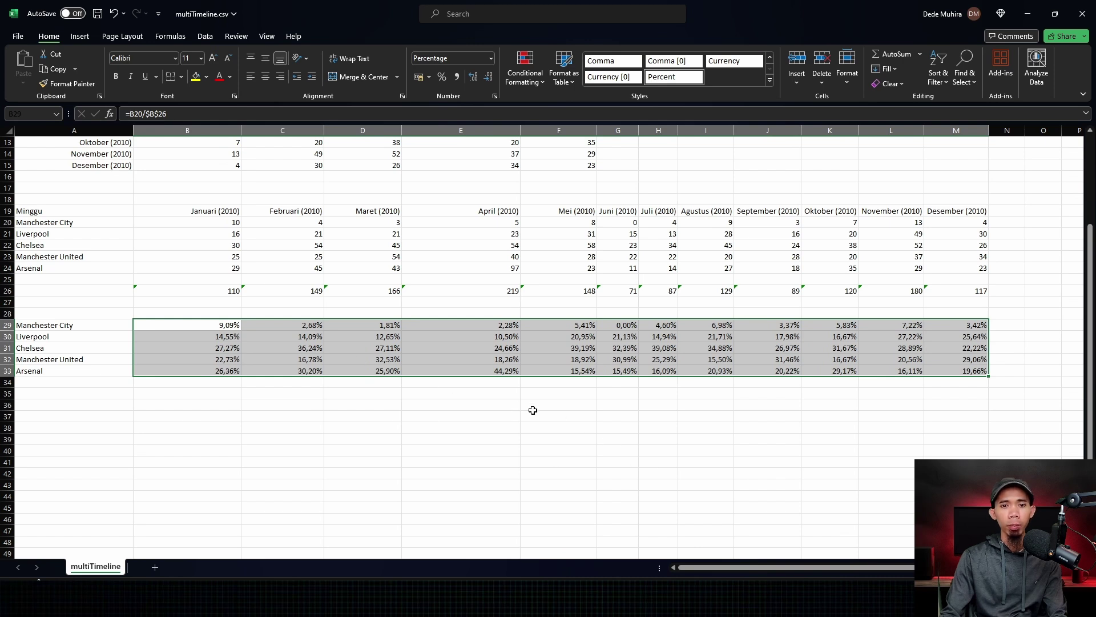
{"action": "left_click", "coordinate": [682, 405]}
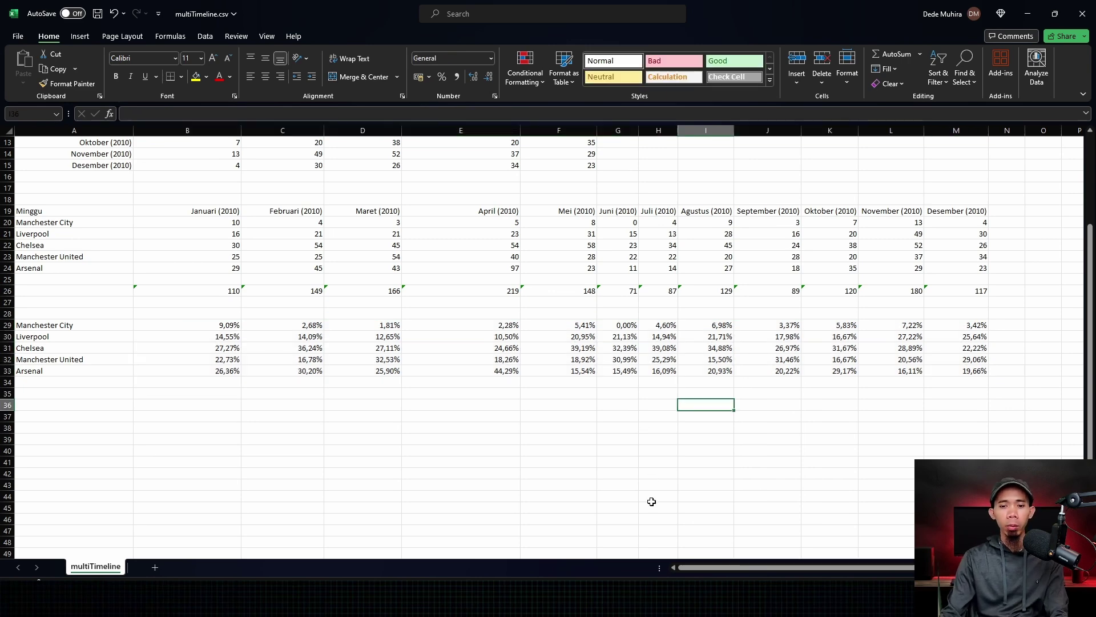
{"action": "left_click", "coordinate": [651, 598]}
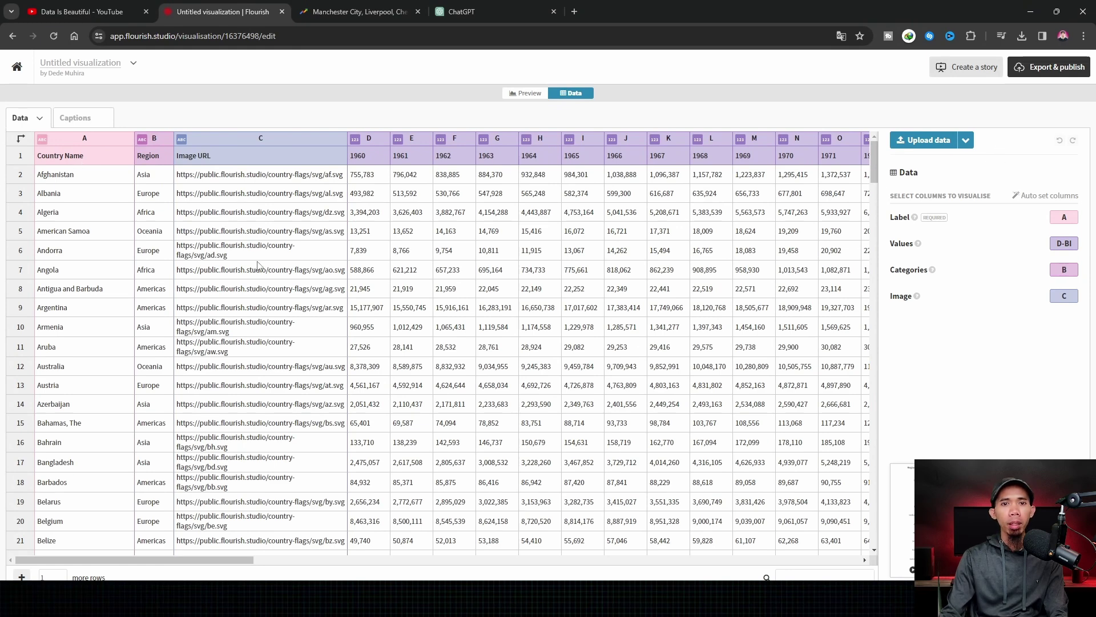
Copy the Country Name, Region and Image URL headers from the Flourish data sheet into A1:C1 of the Excel workbook Book1
{"action": "left_click", "coordinate": [55, 160]}
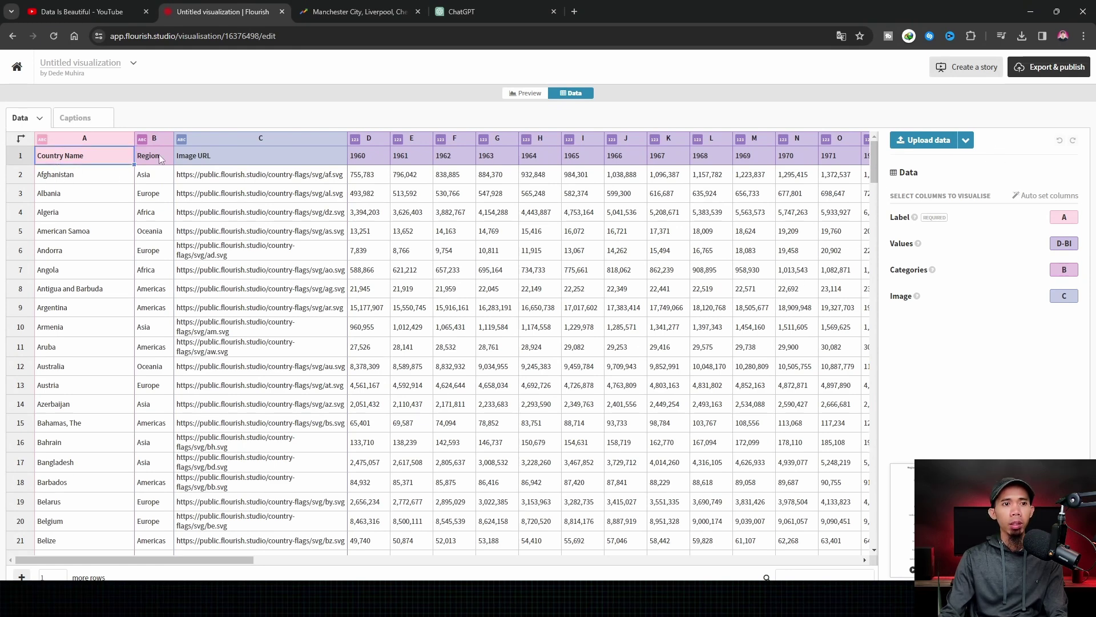
{"action": "right_click", "coordinate": [313, 154]}
{"action": "left_click_drag", "start_coordinate": [75, 156], "coordinate": [275, 155]}
{"action": "key", "text": "ctrl+c"}
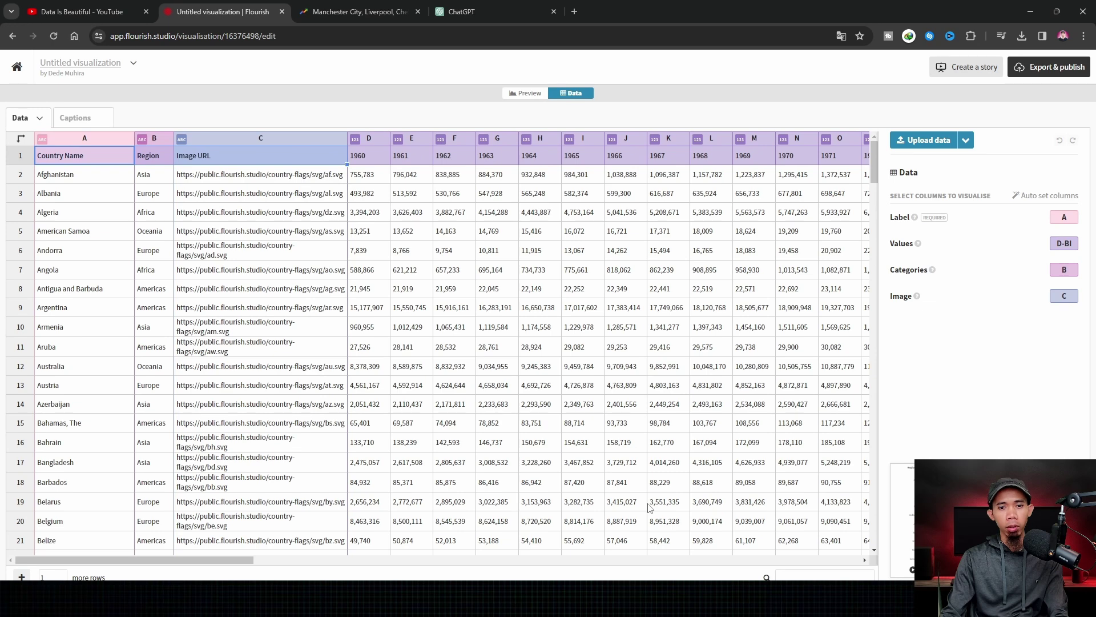
{"action": "left_click", "coordinate": [574, 540]}
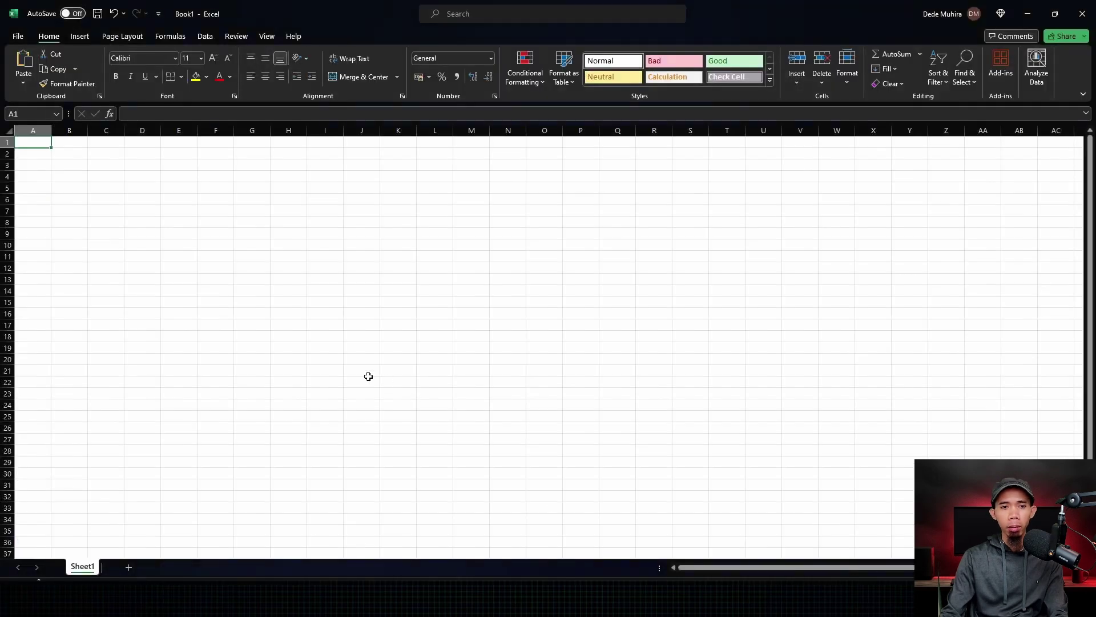
{"action": "right_click", "coordinate": [33, 145]}
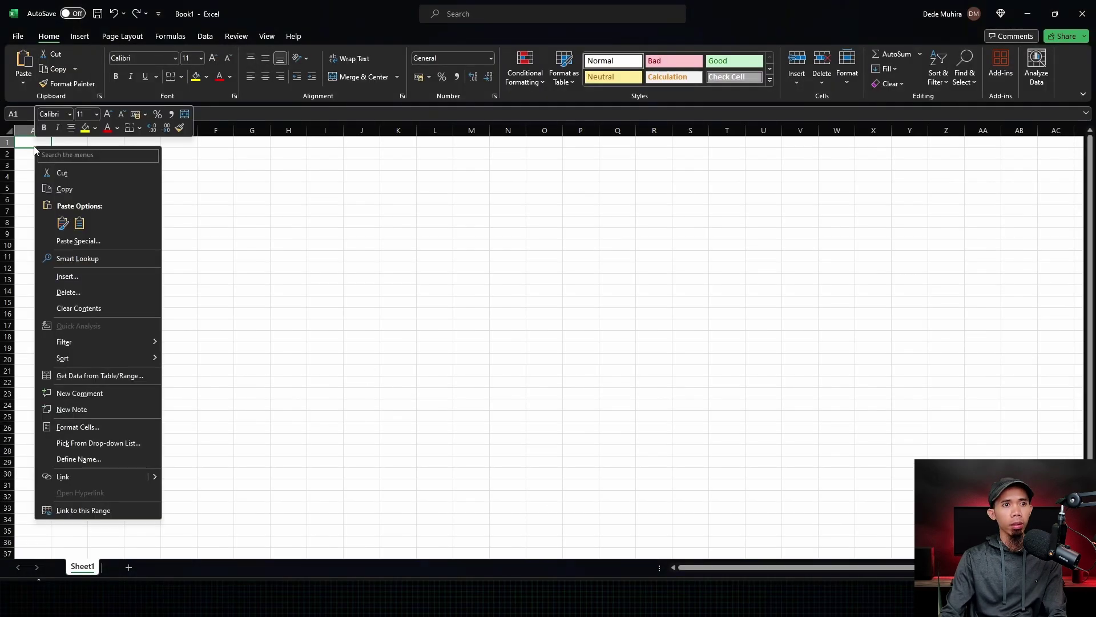
{"action": "left_click", "coordinate": [79, 223]}
{"action": "left_click", "coordinate": [416, 213]}
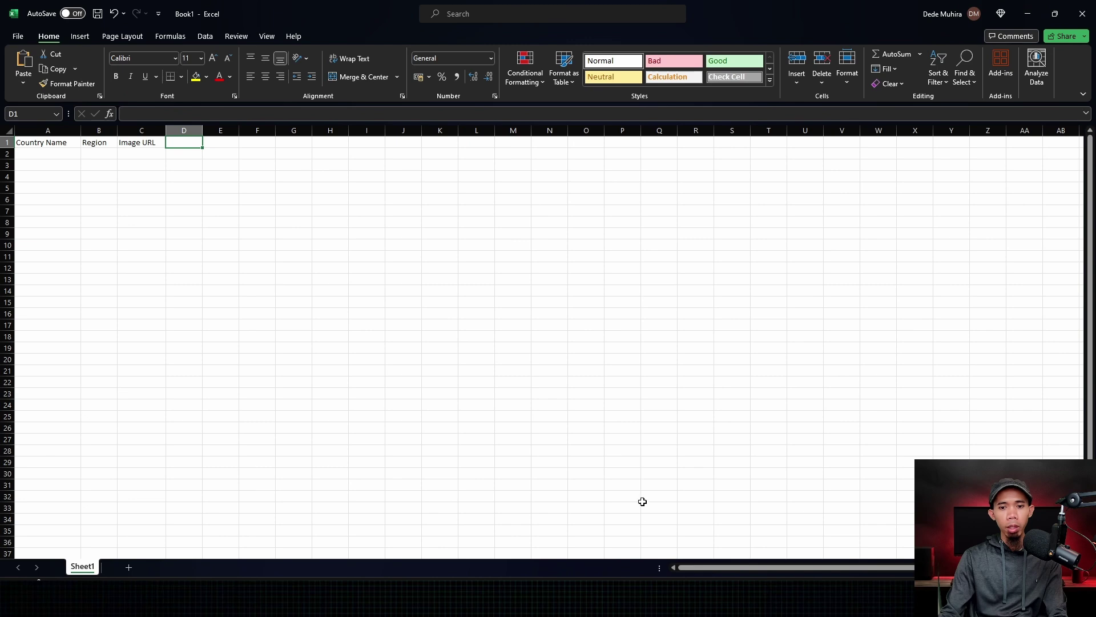
Copy the month headers Januari (2010) to Desember (2010) from multiTimeline.csv and paste them with Paste Special All starting at D1 of Book1
{"action": "mouse_move", "coordinate": [648, 599]}
{"action": "left_click", "coordinate": [688, 572]}
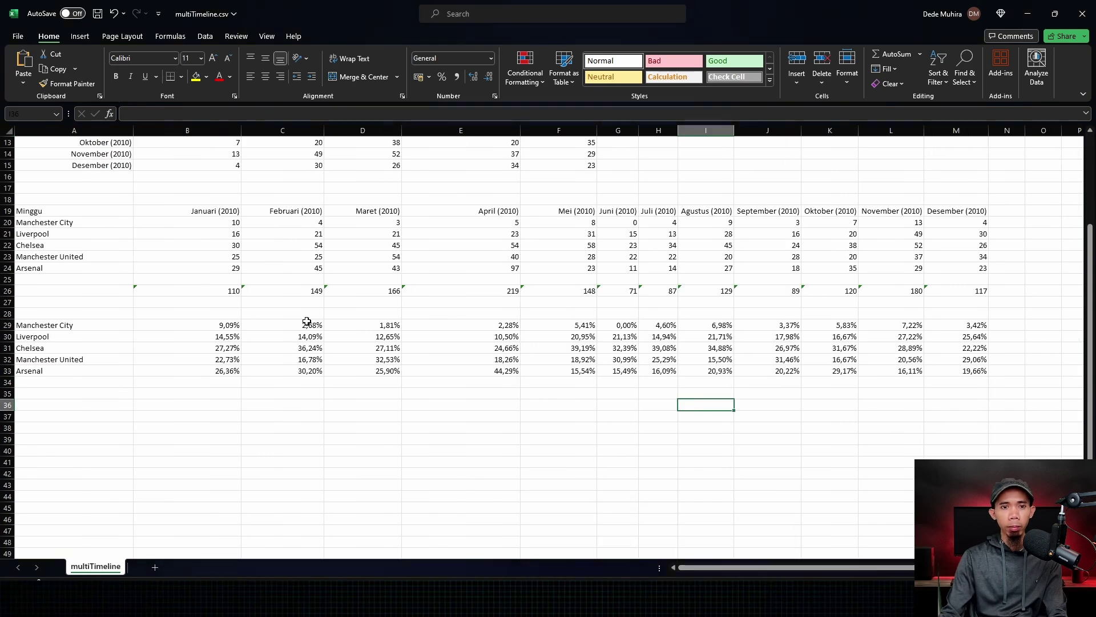
{"action": "left_click", "coordinate": [216, 214]}
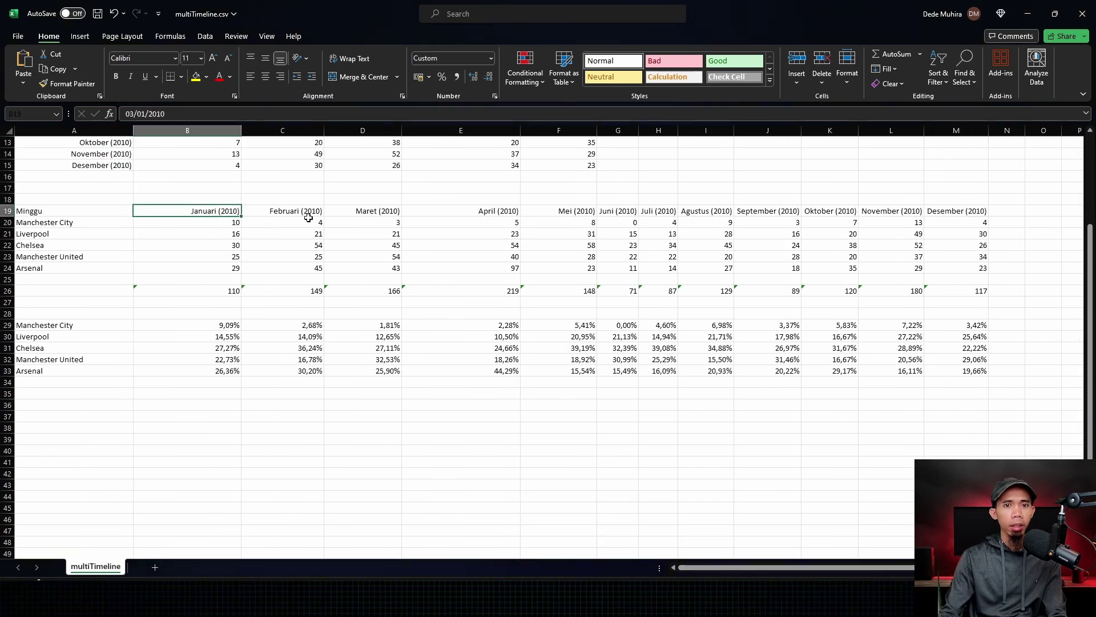
{"action": "left_click", "coordinate": [963, 212], "text": "shift"}
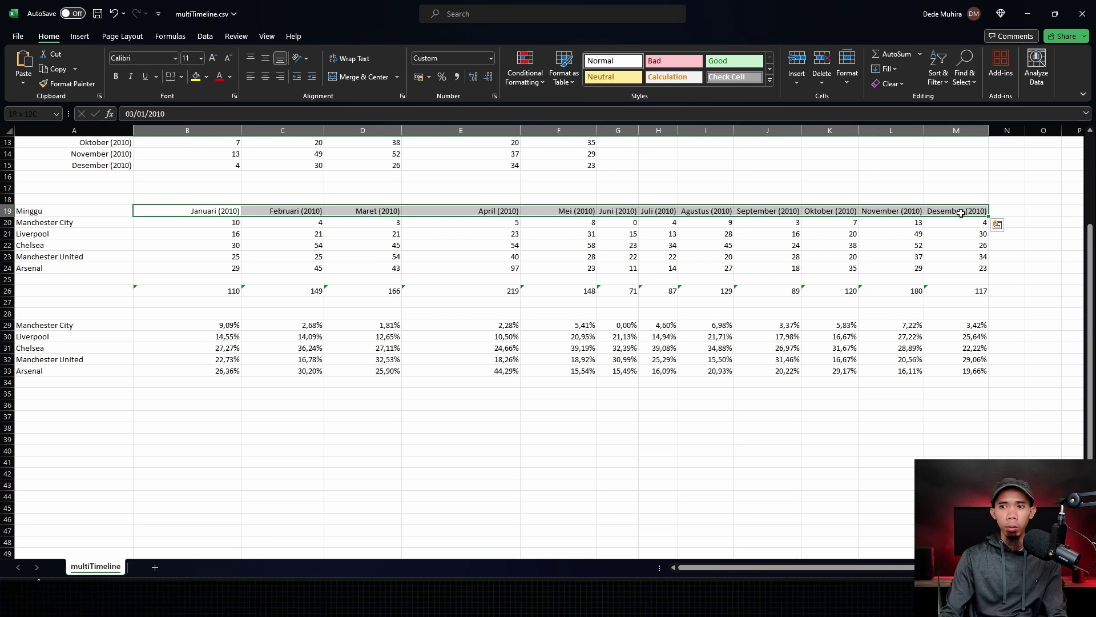
{"action": "key", "text": "ctrl+c"}
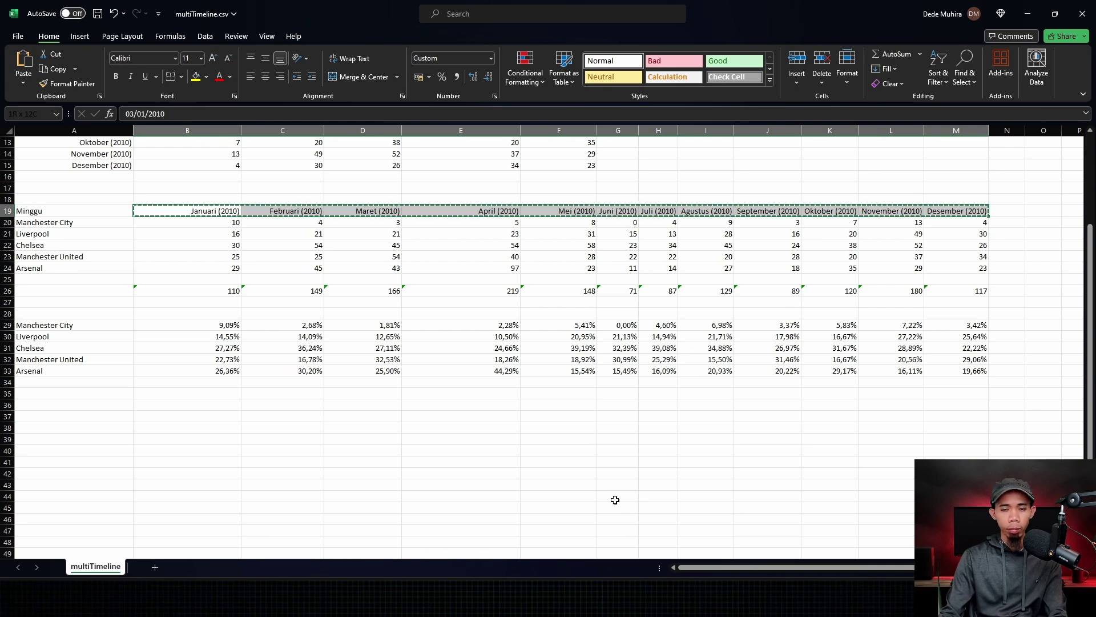
{"action": "mouse_move", "coordinate": [648, 597]}
{"action": "left_click", "coordinate": [587, 542]}
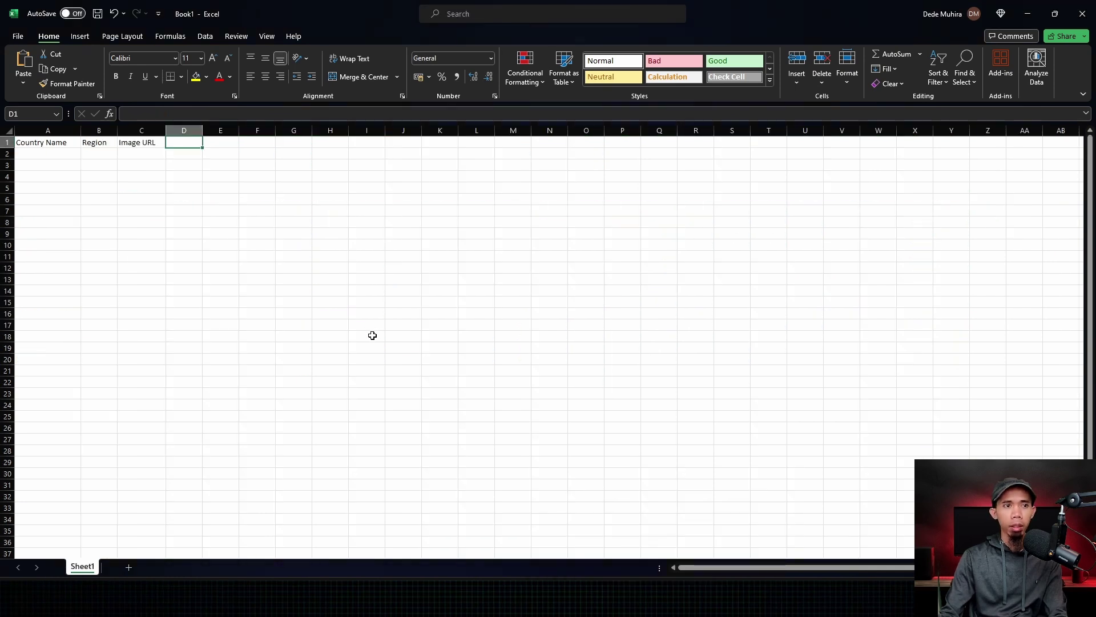
{"action": "right_click", "coordinate": [184, 142]}
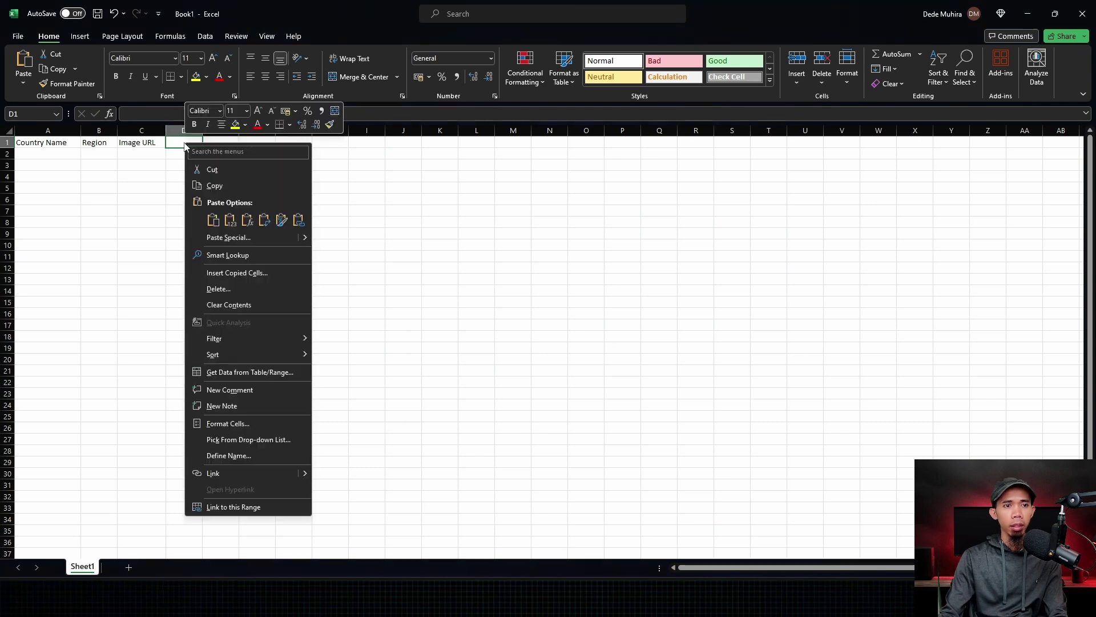
{"action": "left_click", "coordinate": [228, 238]}
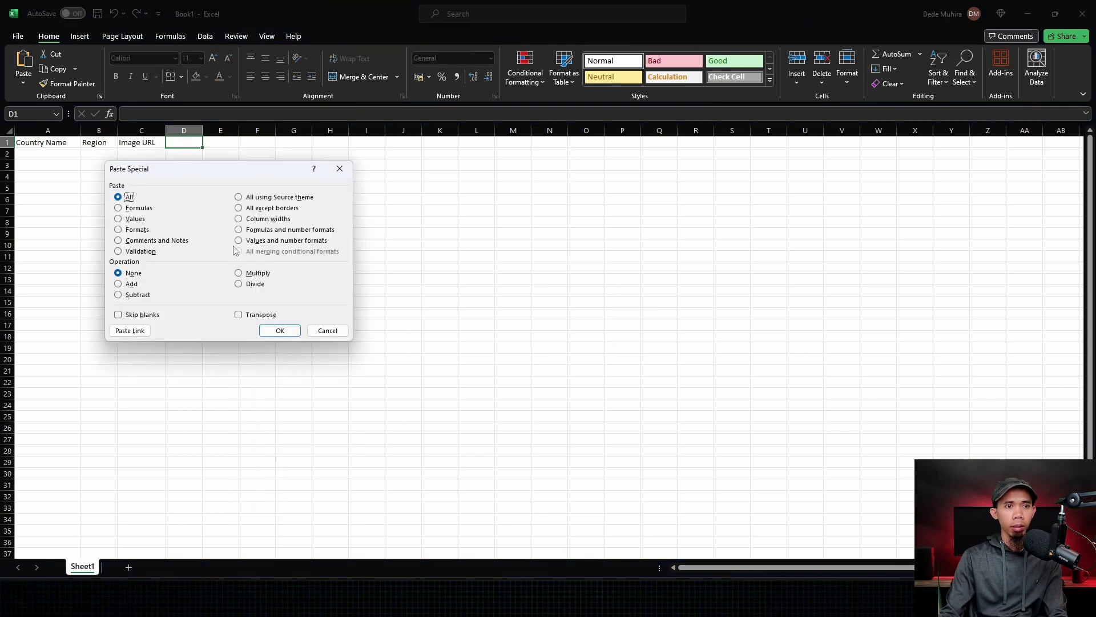
{"action": "left_click", "coordinate": [288, 334]}
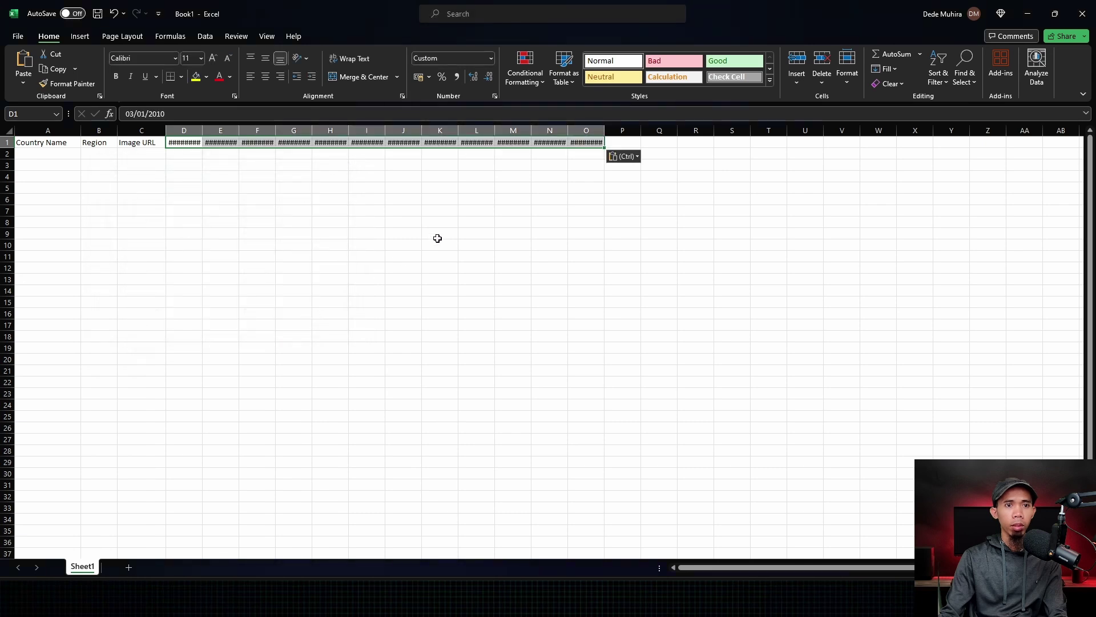
AutoFit the column widths across the whole sheet of Book1
{"action": "left_click", "coordinate": [9, 131]}
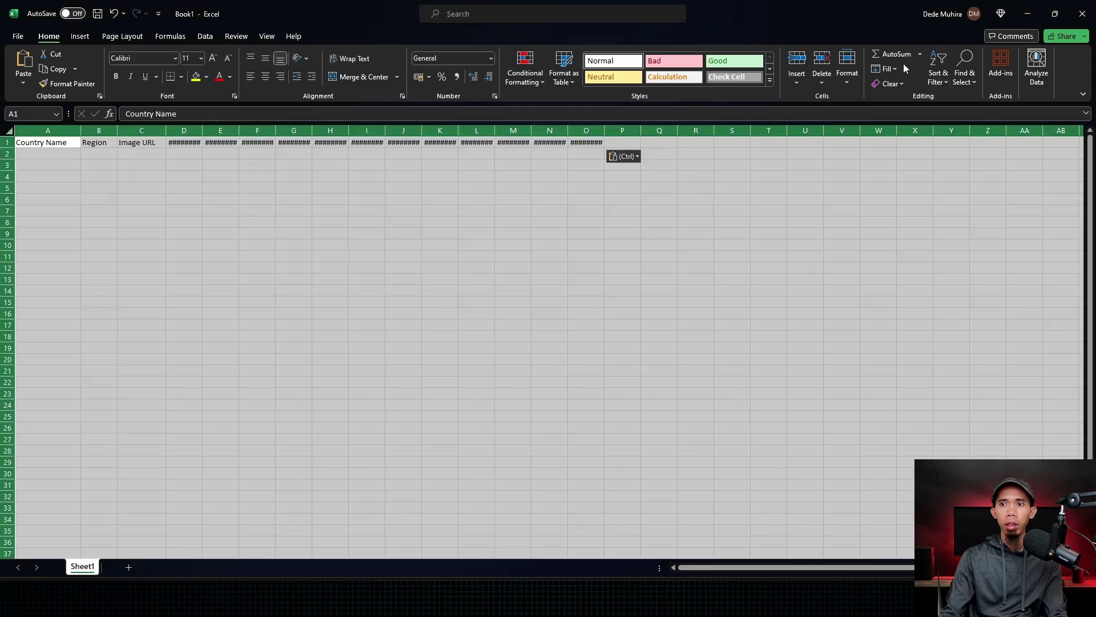
{"action": "left_click", "coordinate": [855, 74]}
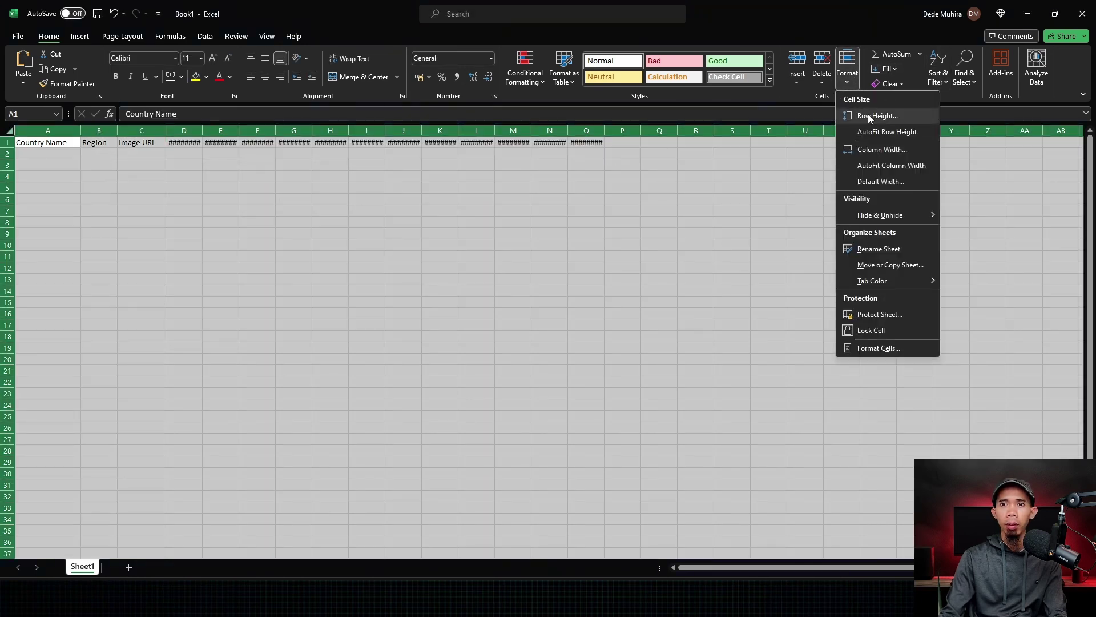
{"action": "left_click", "coordinate": [872, 166]}
{"action": "left_click", "coordinate": [678, 243]}
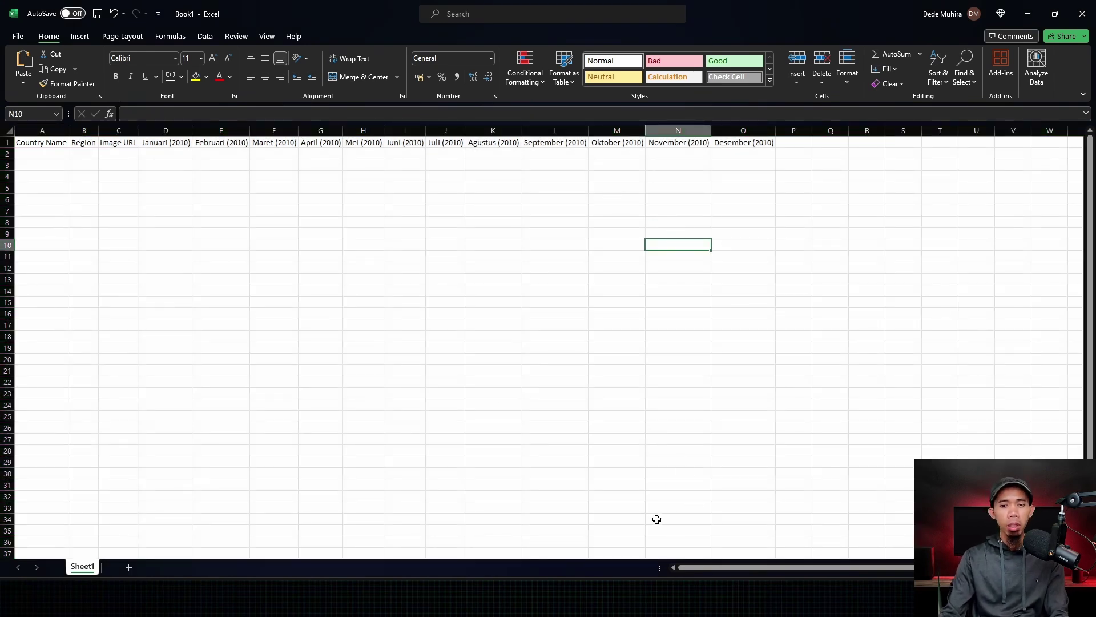
Copy the five club names in A29:A33 of multiTimeline.csv into the Country Name column of Book1, starting at A2
{"action": "mouse_move", "coordinate": [648, 597]}
{"action": "left_click", "coordinate": [710, 542]}
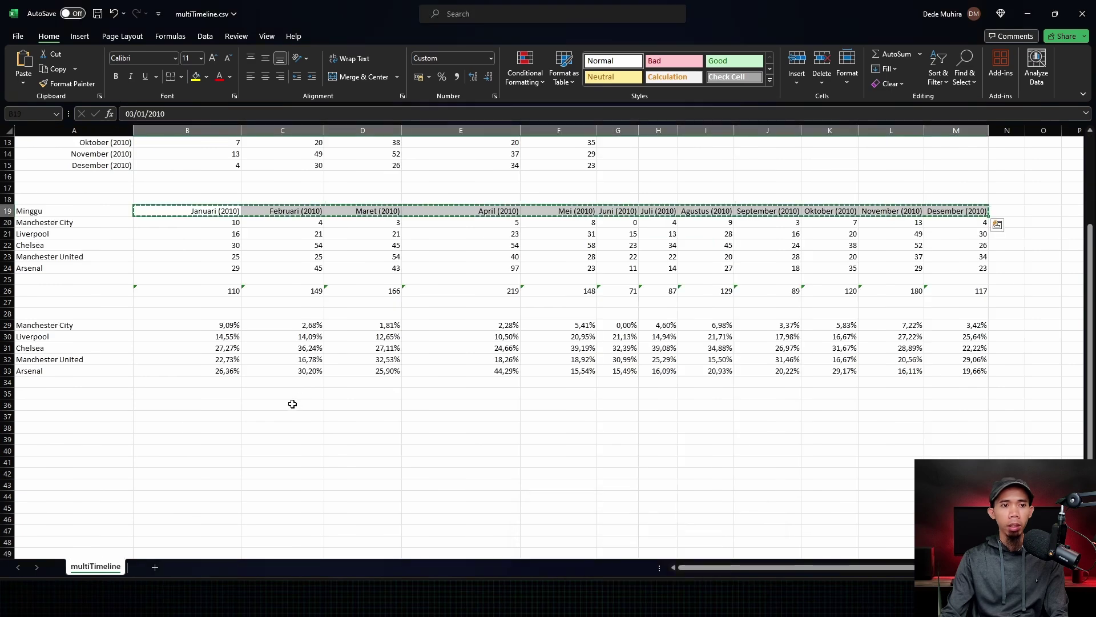
{"action": "left_click_drag", "start_coordinate": [73, 325], "coordinate": [74, 368]}
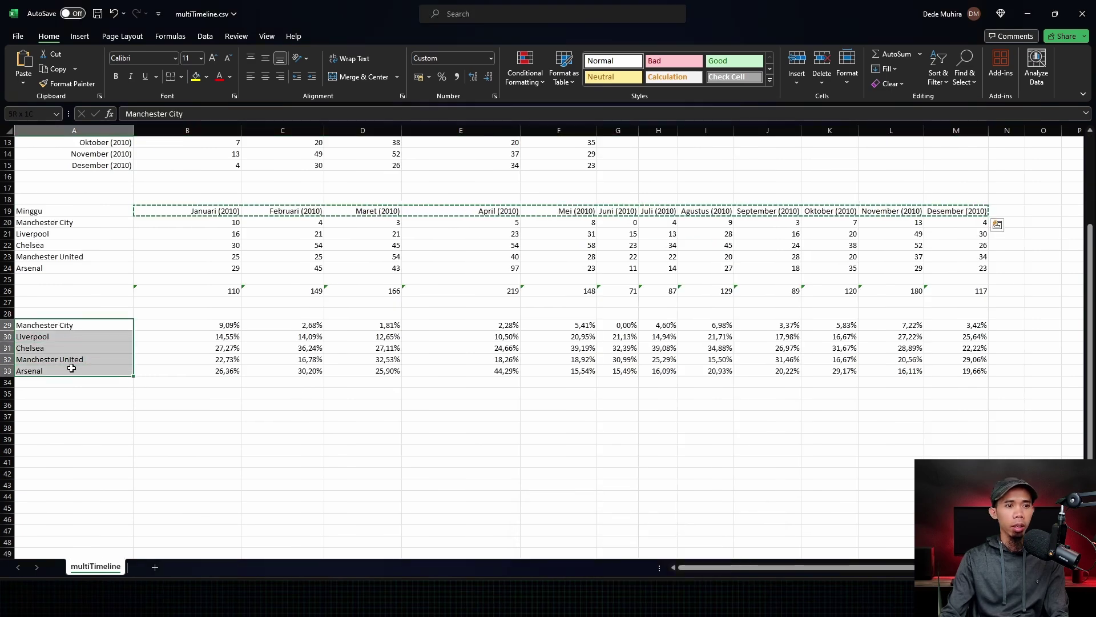
{"action": "key", "text": "ctrl+c"}
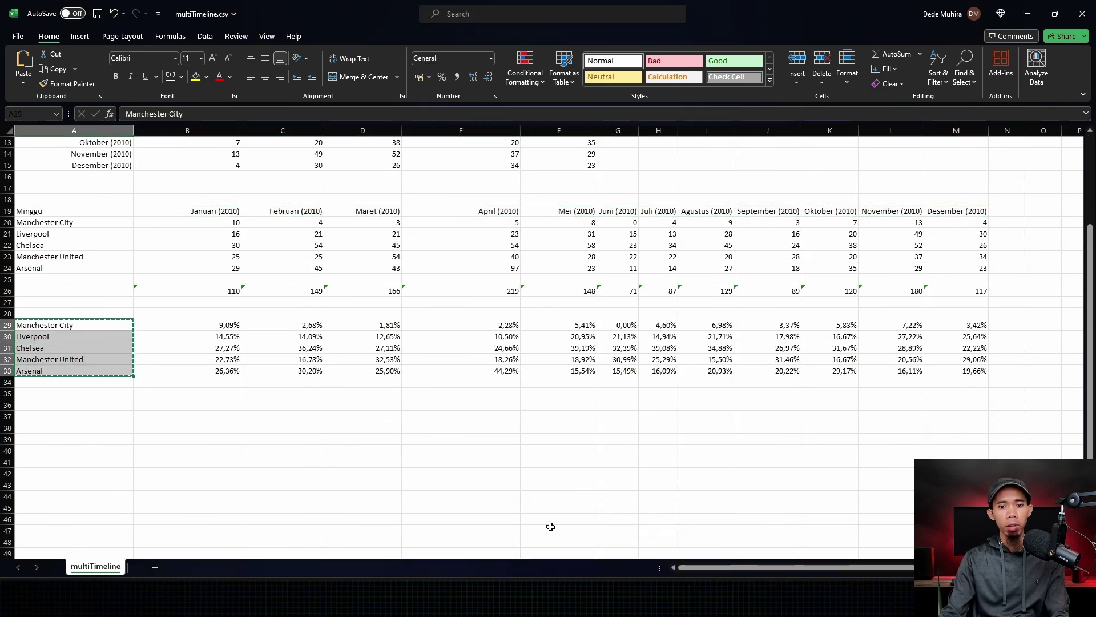
{"action": "mouse_move", "coordinate": [648, 597]}
{"action": "right_click", "coordinate": [68, 359]}
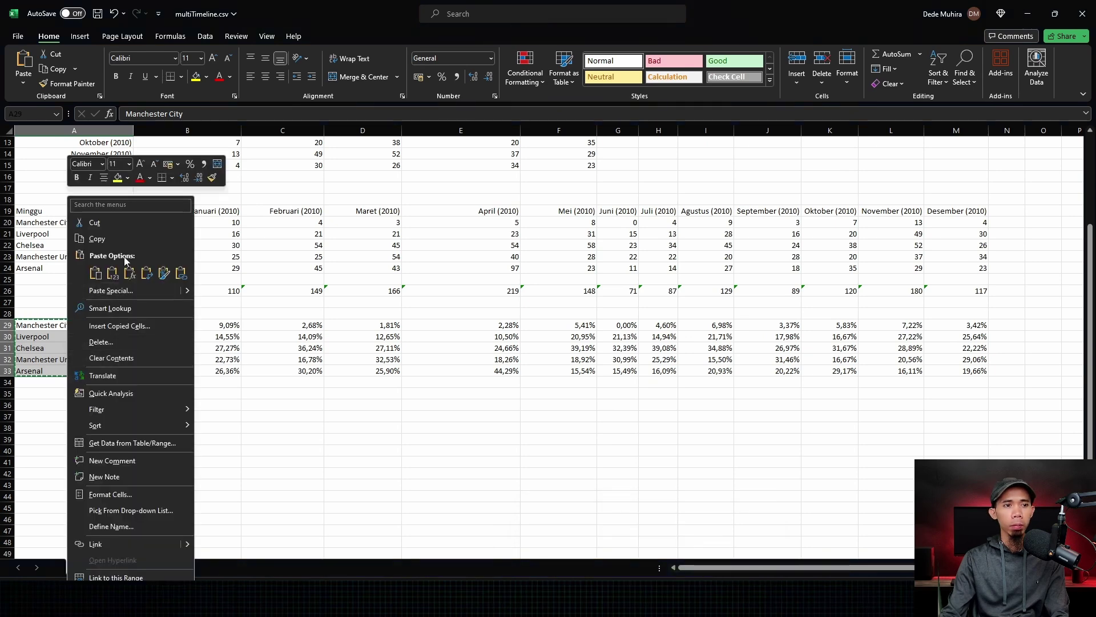
{"action": "left_click", "coordinate": [108, 242]}
{"action": "mouse_move", "coordinate": [649, 597]}
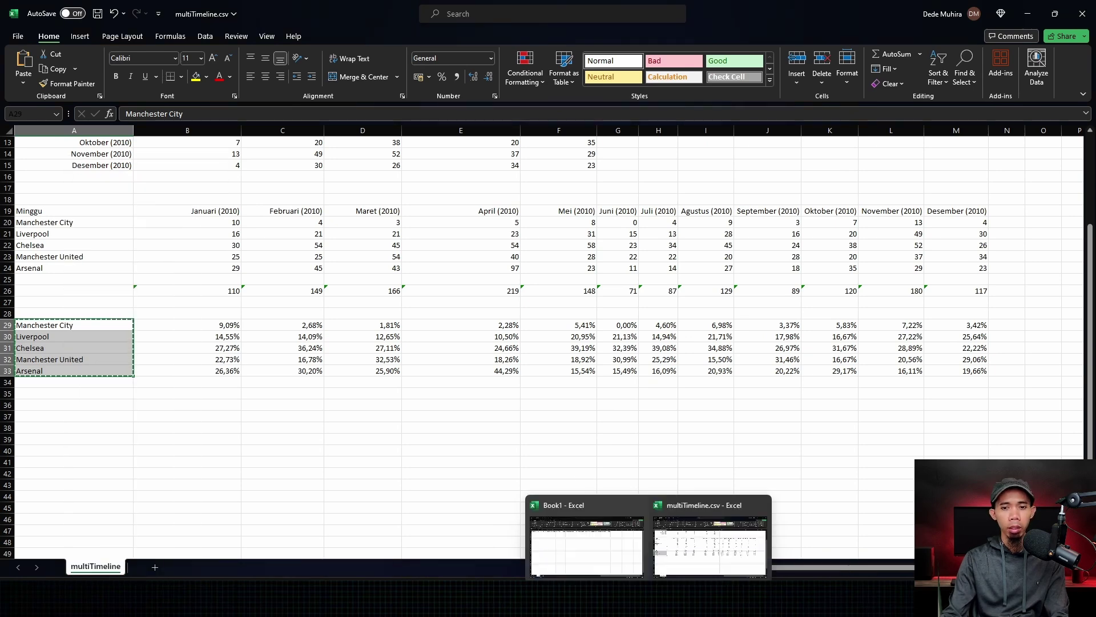
{"action": "left_click", "coordinate": [582, 540]}
{"action": "right_click", "coordinate": [43, 153]}
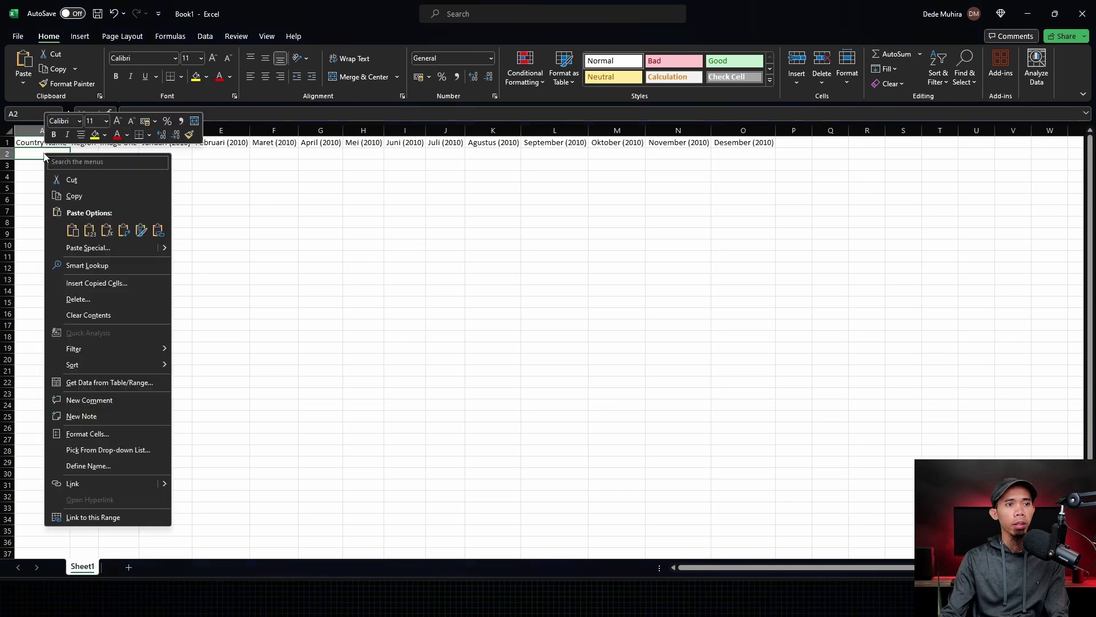
{"action": "left_click", "coordinate": [72, 230]}
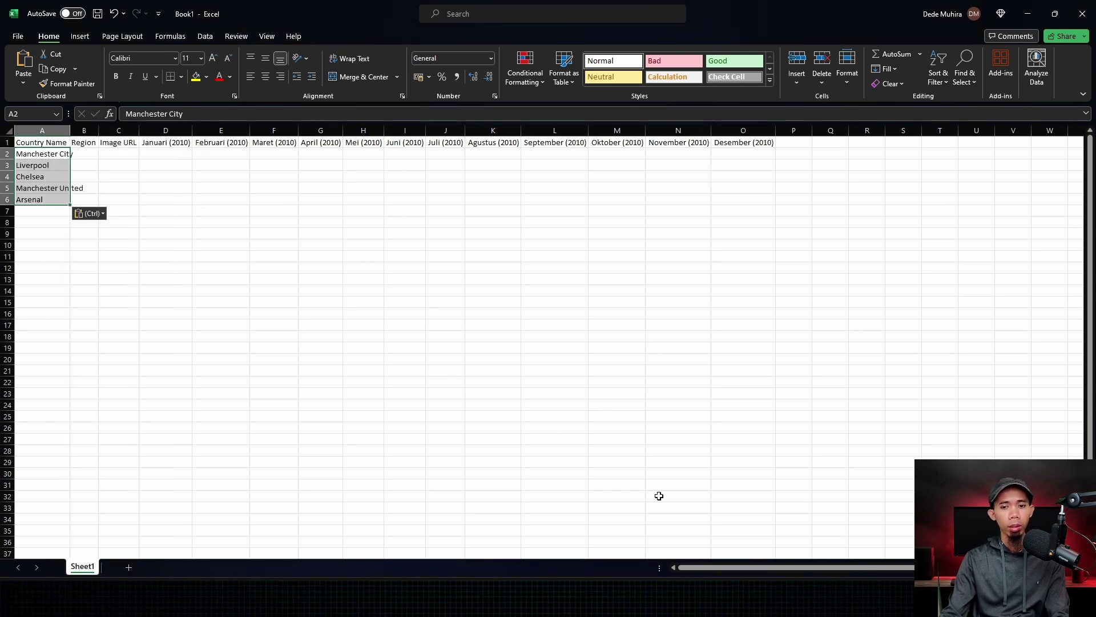
{"action": "left_click", "coordinate": [122, 154]}
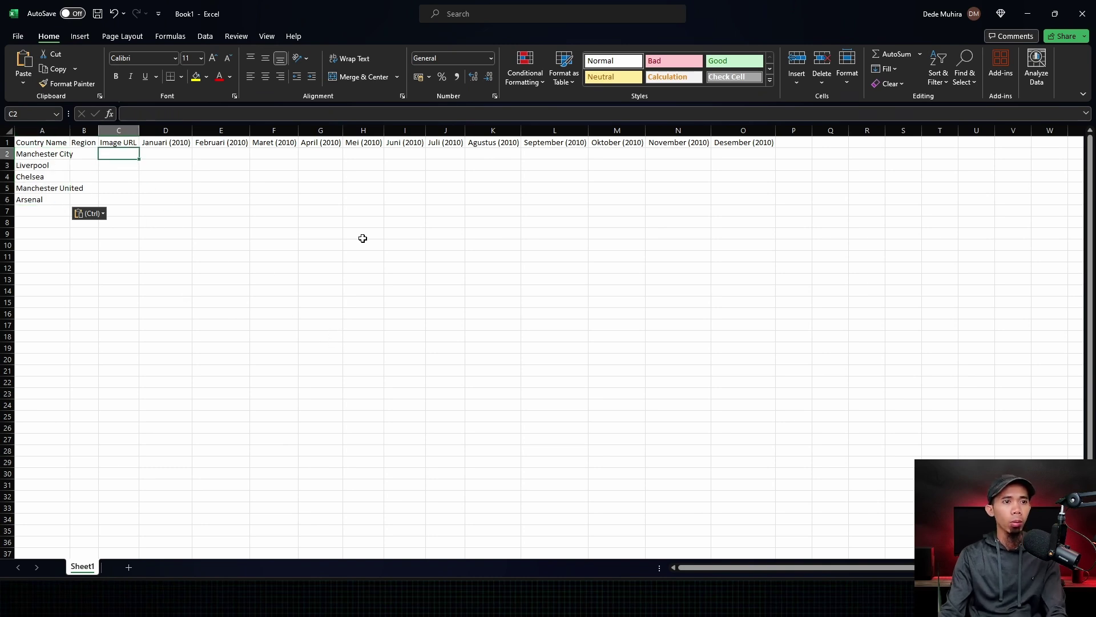
Copy the percentage shares in B29:M33 of multiTimeline.csv and paste them as values only into Book1, starting at D2
{"action": "mouse_move", "coordinate": [649, 596]}
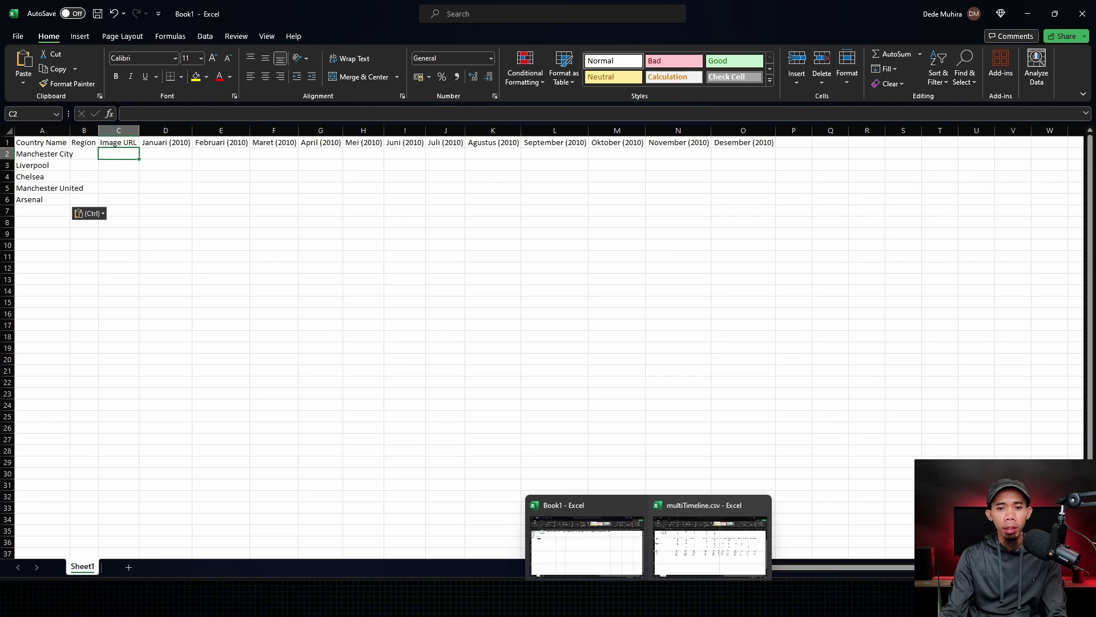
{"action": "left_click", "coordinate": [681, 555]}
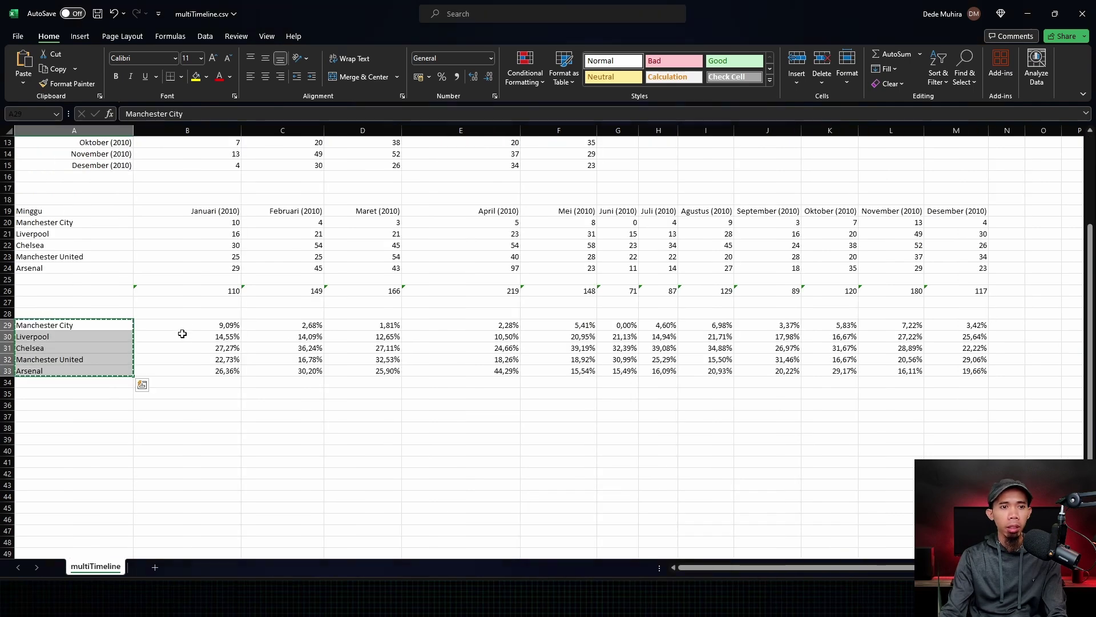
{"action": "left_click", "coordinate": [225, 325]}
{"action": "left_click", "coordinate": [974, 372], "text": "shift"}
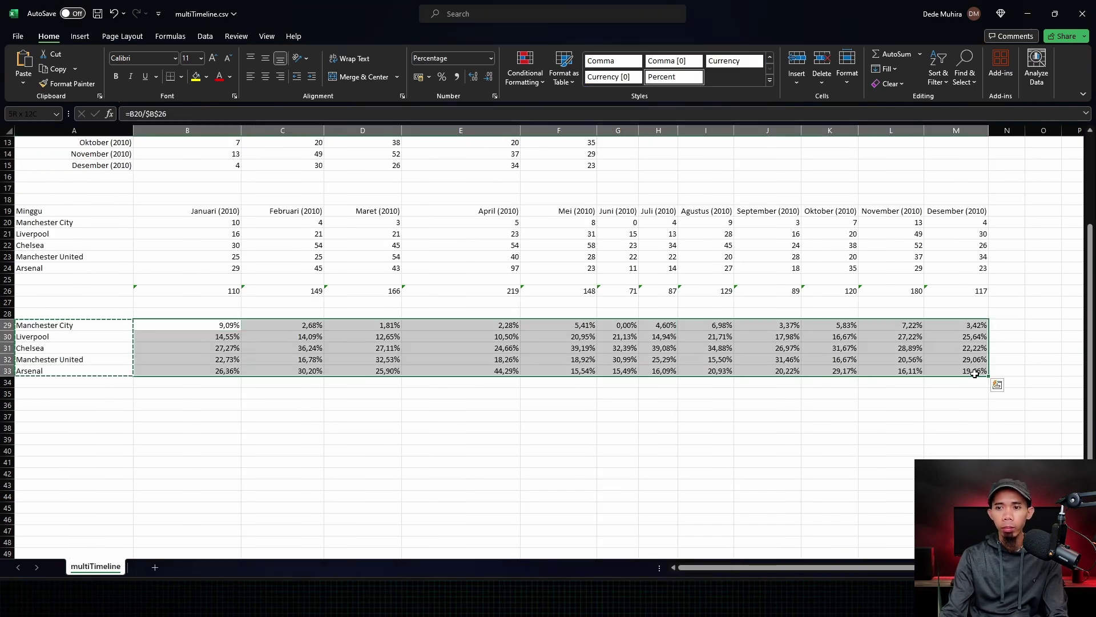
{"action": "right_click", "coordinate": [697, 320]}
{"action": "left_click", "coordinate": [708, 256]}
{"action": "mouse_move", "coordinate": [698, 594]}
{"action": "left_click", "coordinate": [610, 567]}
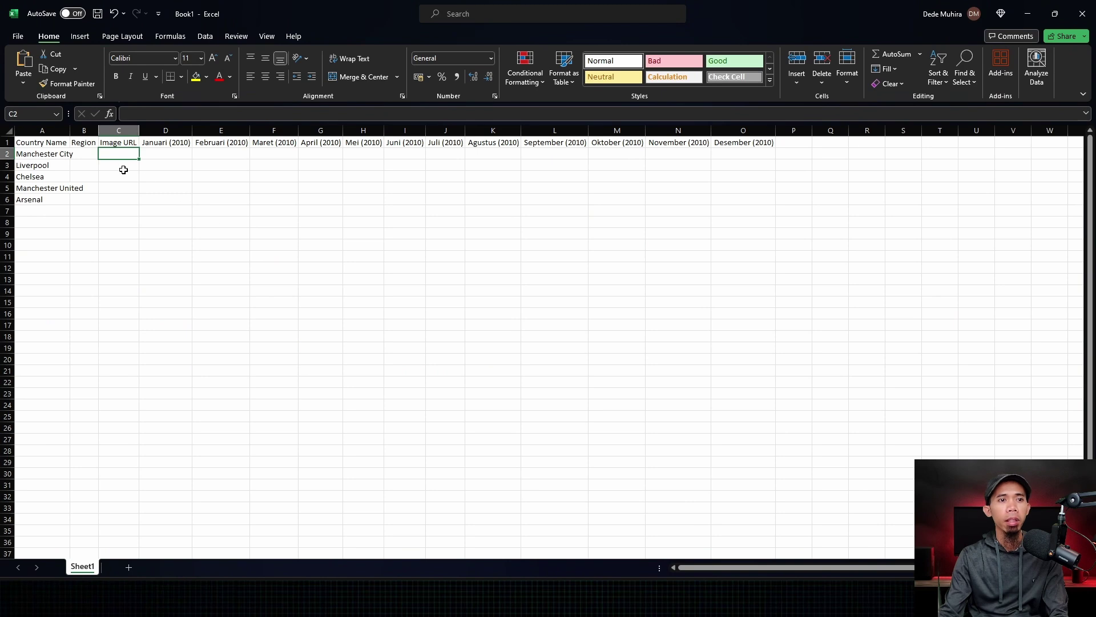
{"action": "left_click", "coordinate": [162, 153]}
{"action": "right_click", "coordinate": [162, 153]}
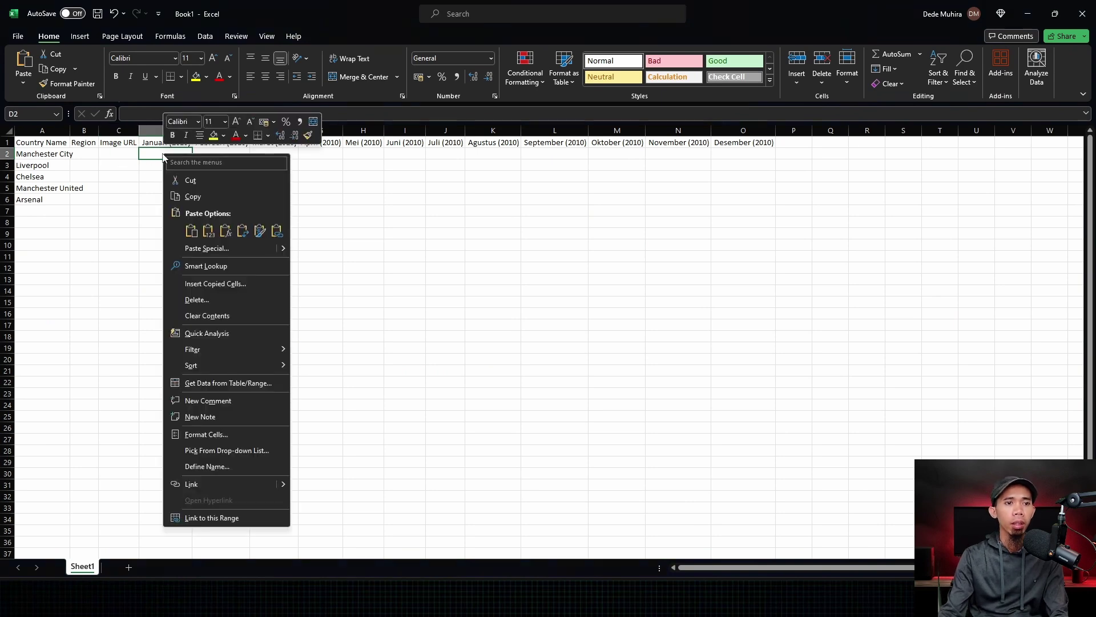
{"action": "left_click", "coordinate": [196, 249]}
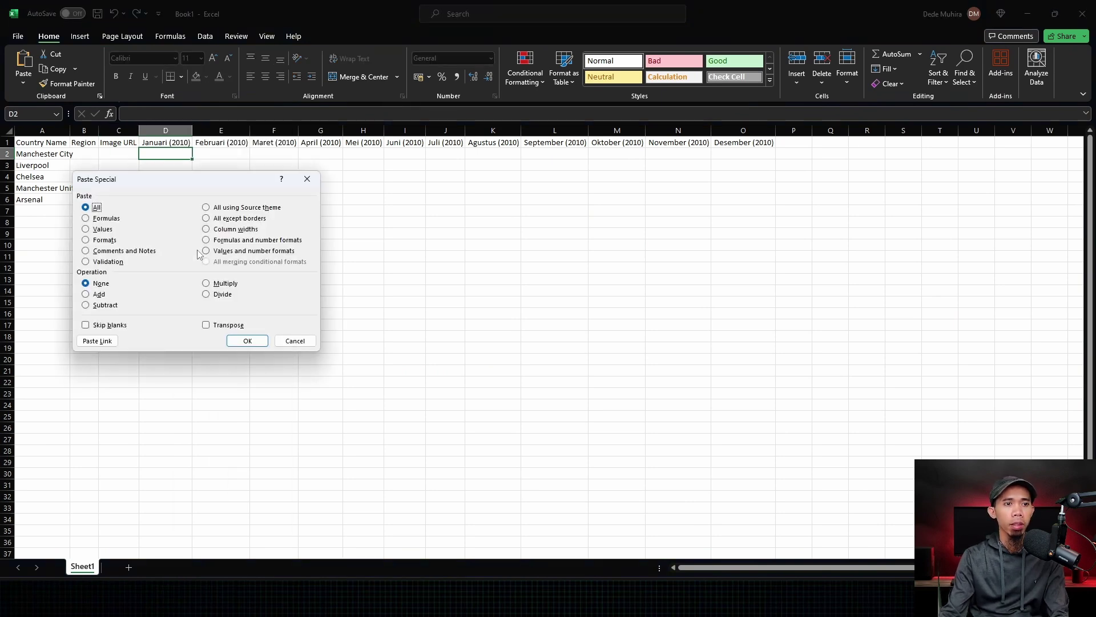
{"action": "left_click", "coordinate": [102, 229]}
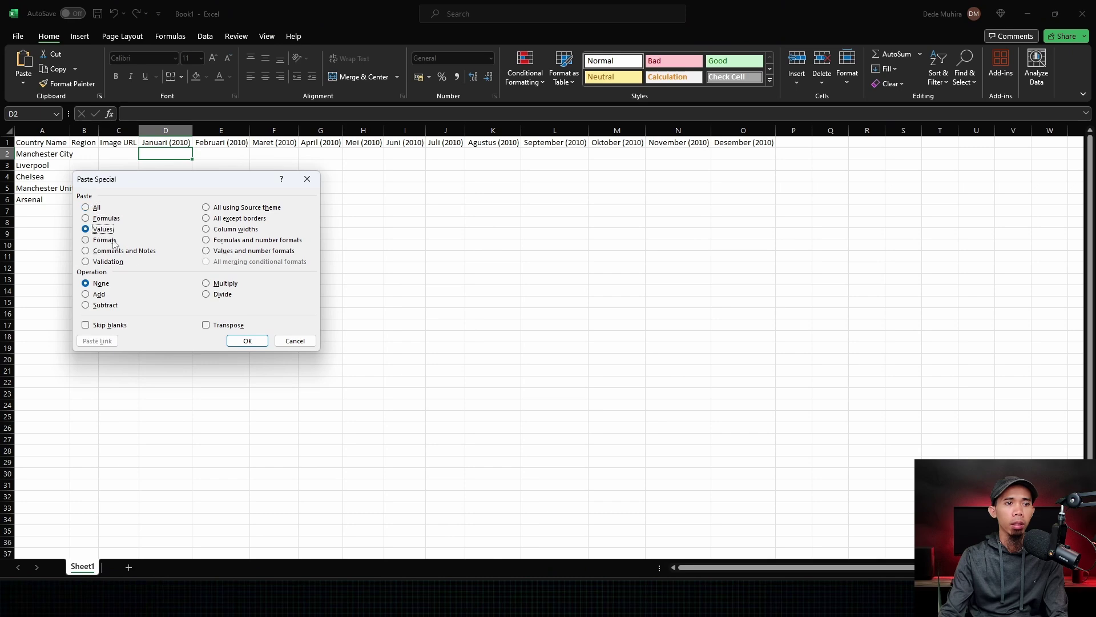
{"action": "left_click", "coordinate": [248, 340]}
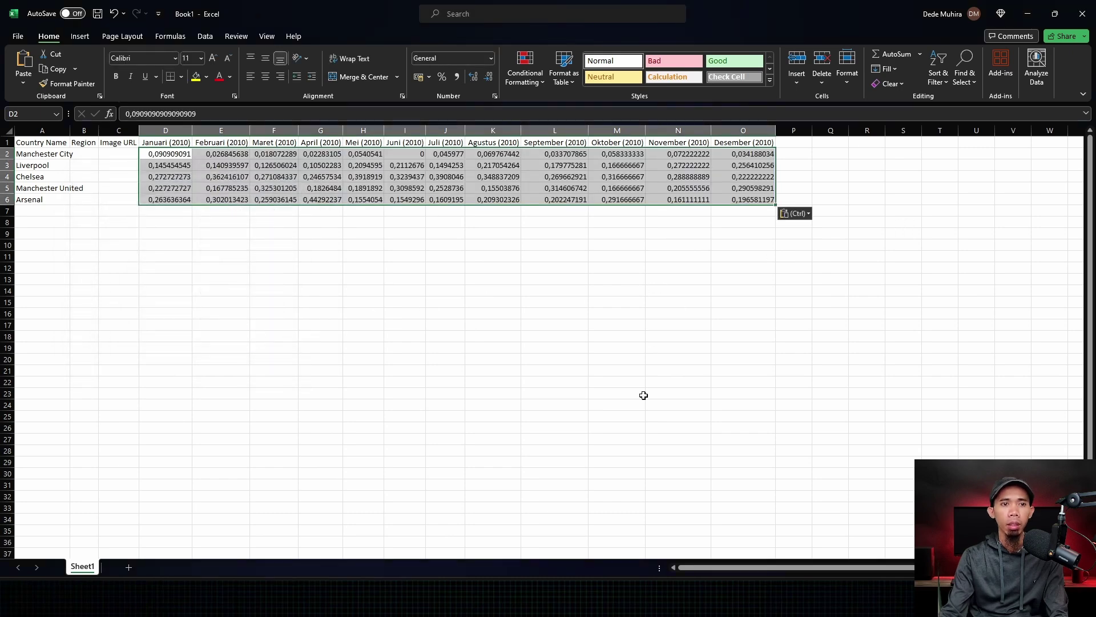
Format the pasted shares in D2:O6 as percentages with two decimal places and switch back to multiTimeline.csv
{"action": "left_click", "coordinate": [442, 77]}
{"action": "left_click", "coordinate": [473, 76]}
{"action": "left_click", "coordinate": [474, 77]}
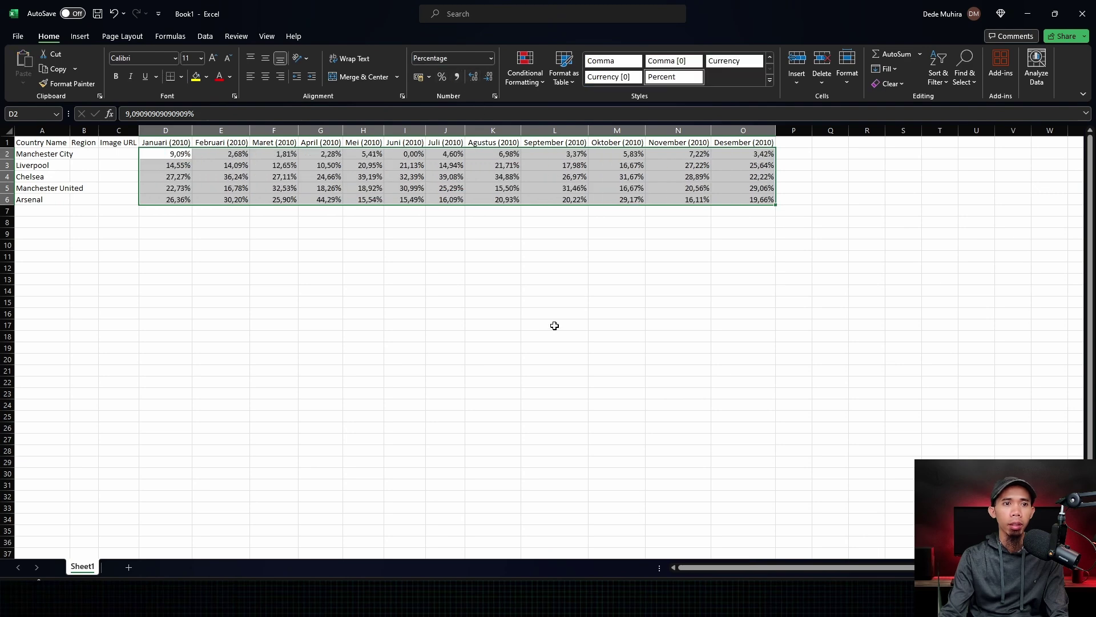
{"action": "mouse_move", "coordinate": [648, 605]}
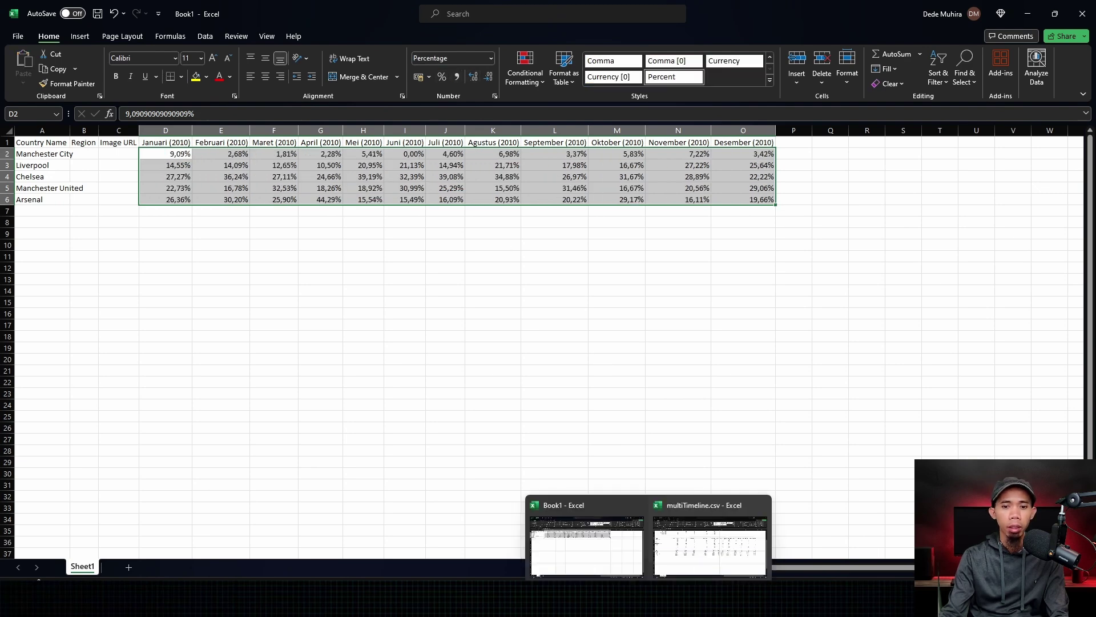
{"action": "left_click", "coordinate": [696, 554]}
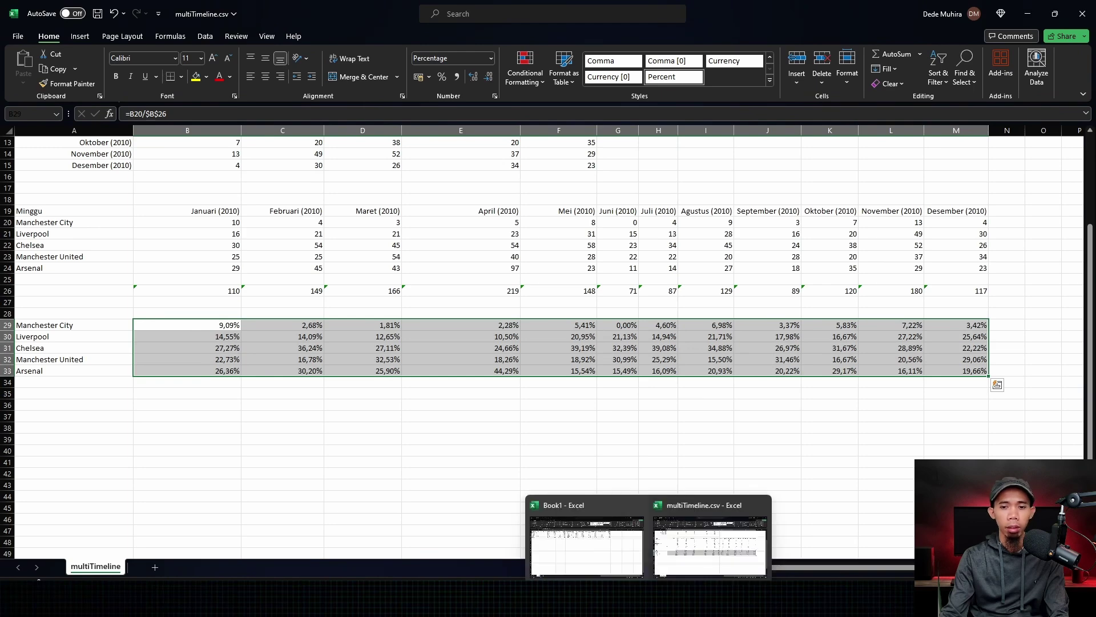
Save the Book1 workbook to the Desktop as Sepak Bola.xlsx
{"action": "left_click", "coordinate": [587, 543]}
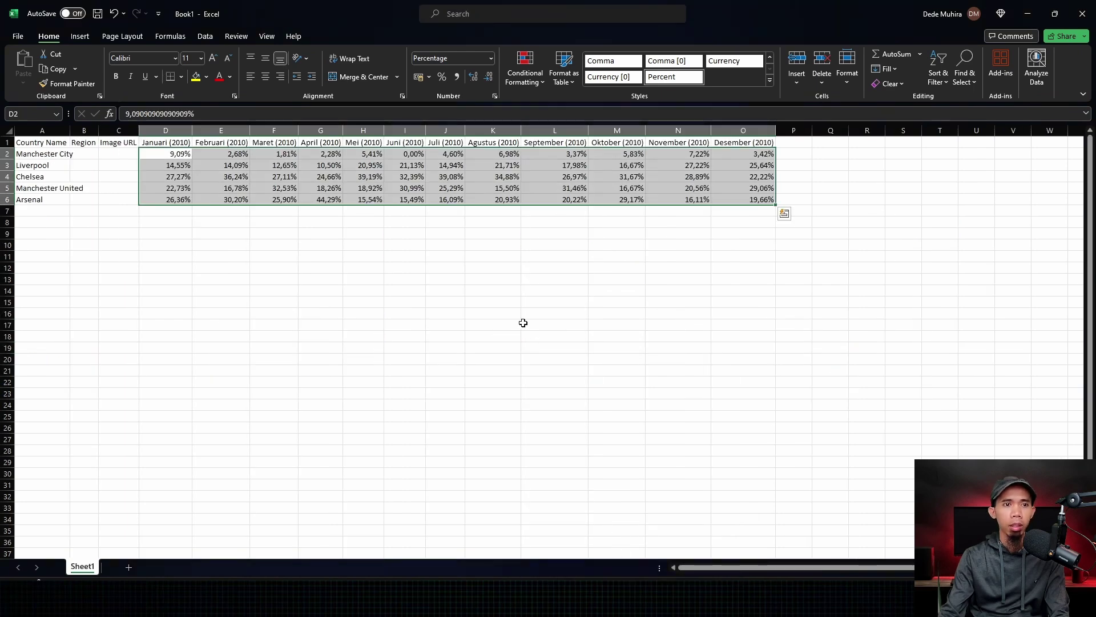
{"action": "left_click", "coordinate": [828, 186]}
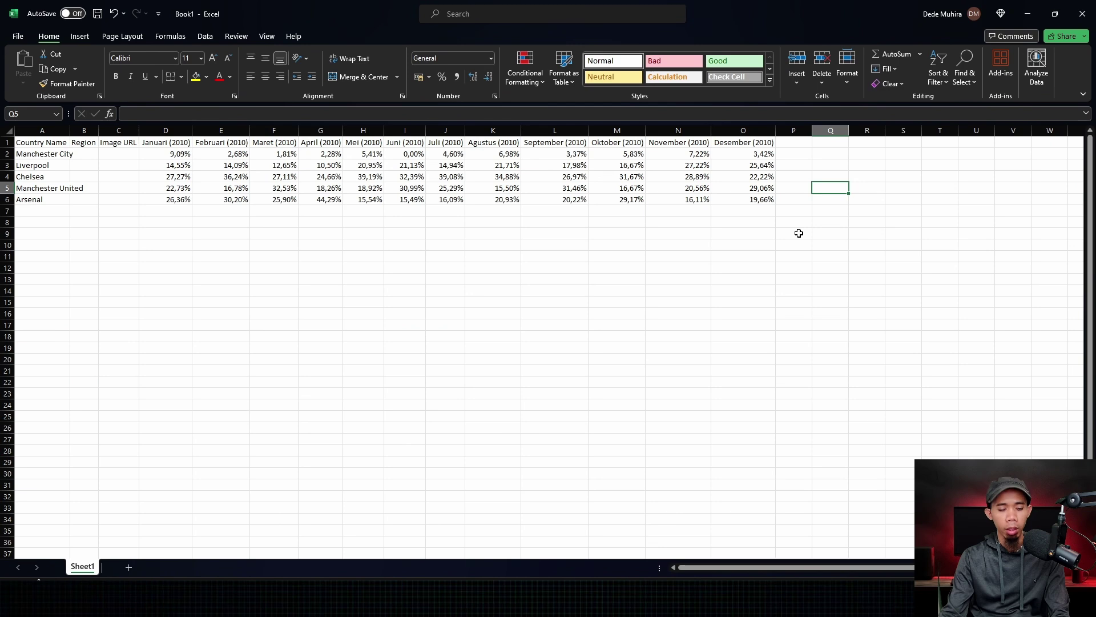
{"action": "key", "text": "ctrl+s"}
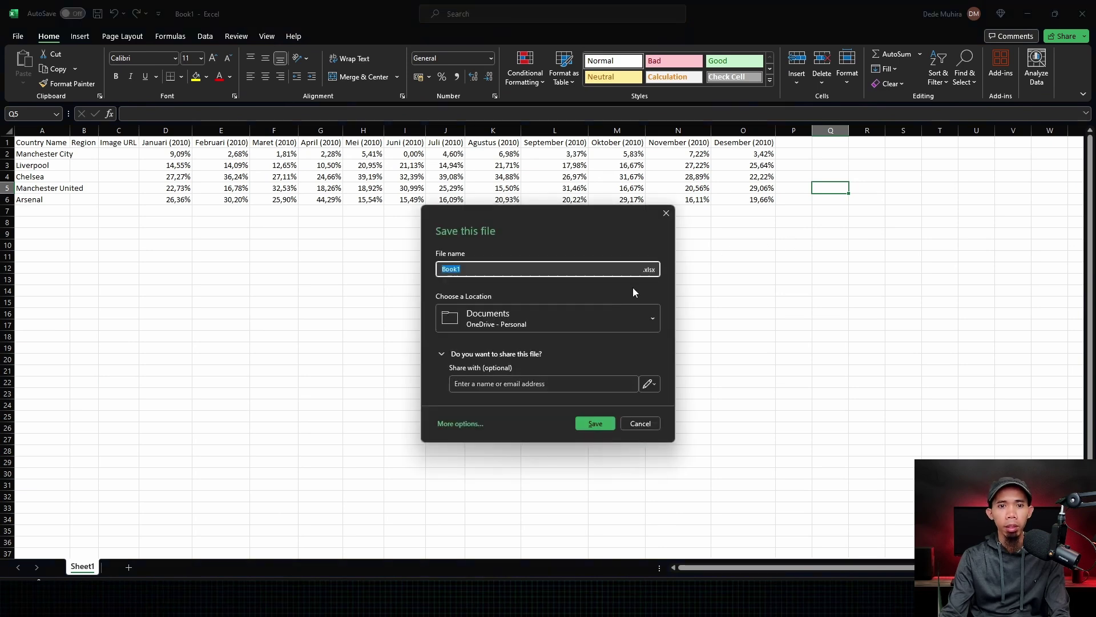
{"action": "type", "text": "Sepak Bola"}
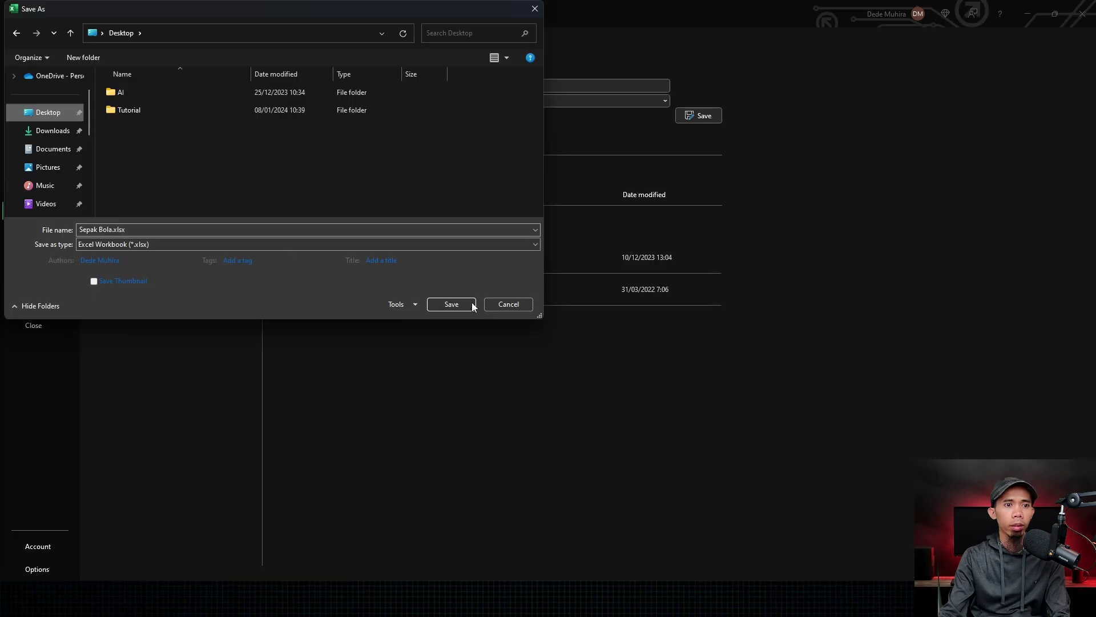
{"action": "left_click", "coordinate": [462, 306]}
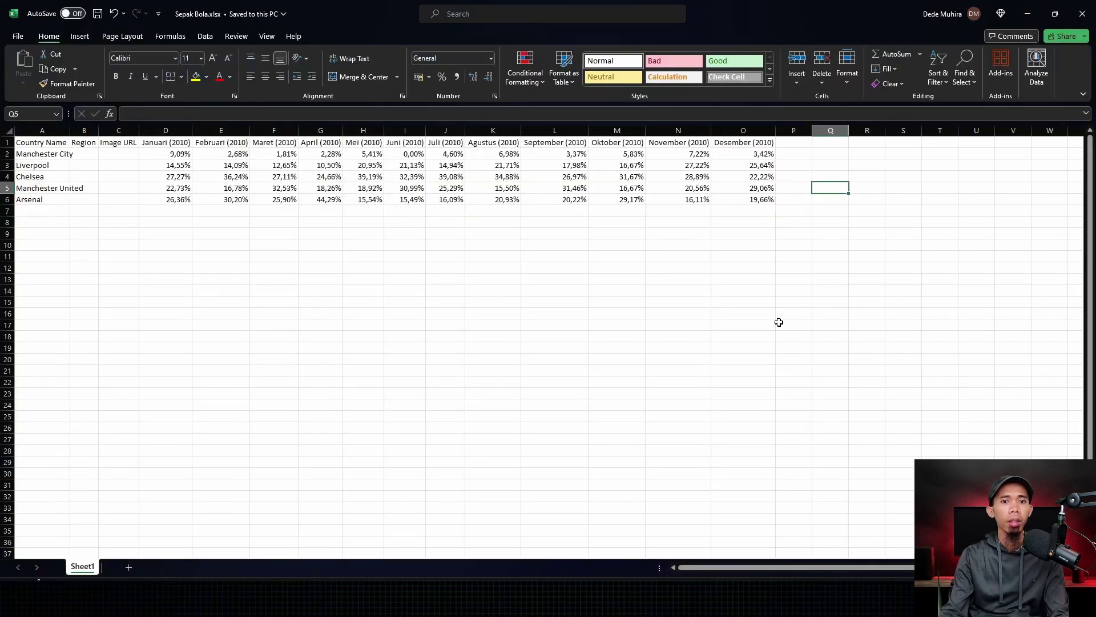
{"action": "left_click", "coordinate": [779, 322]}
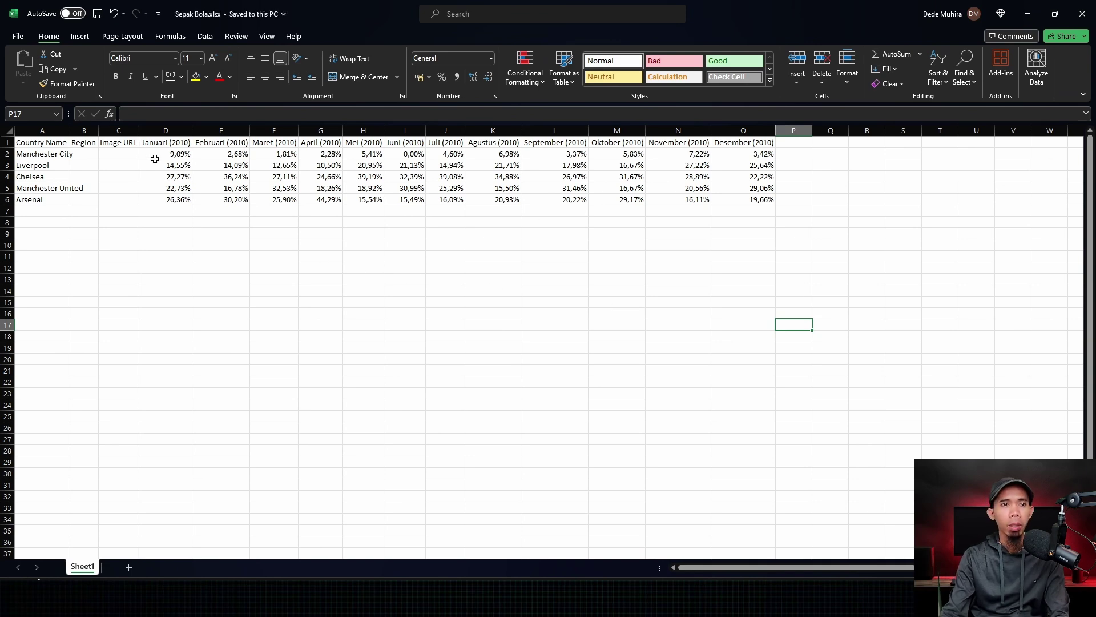
Copy the club name in A2 and open the Wikipedia article on Manchester City F.C. in the browser
{"action": "left_click", "coordinate": [121, 157]}
{"action": "left_click", "coordinate": [44, 155]}
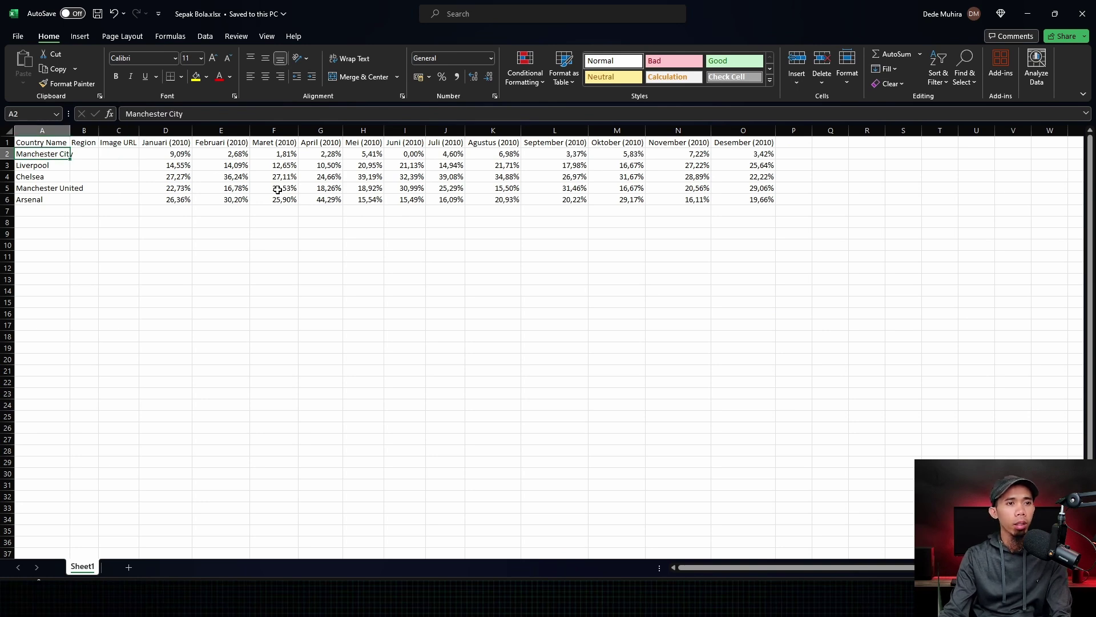
{"action": "key", "text": "ctrl+c"}
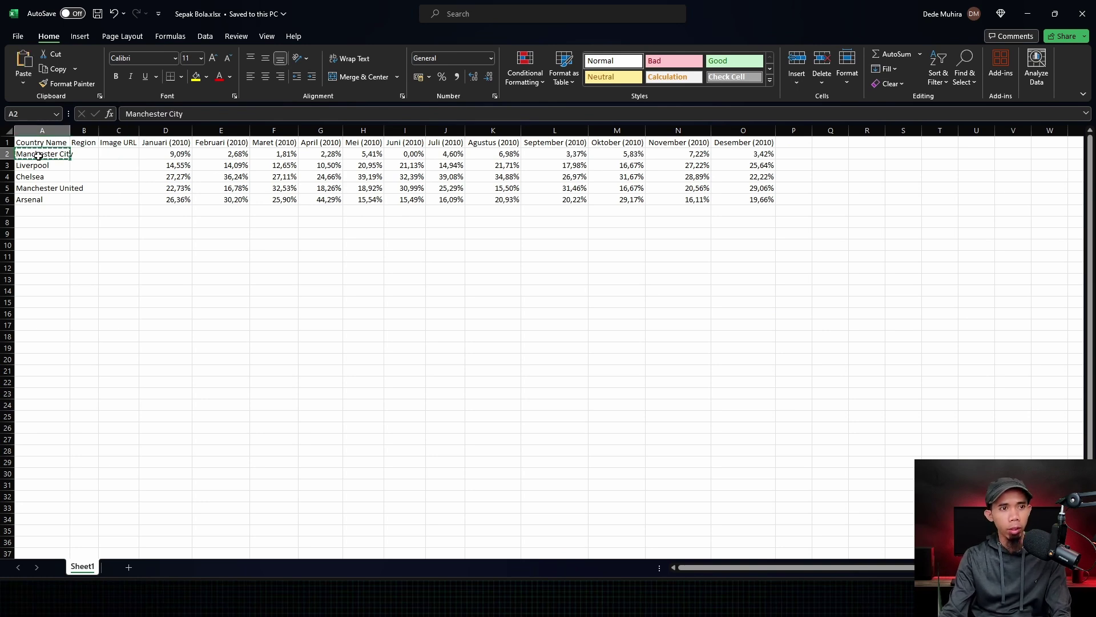
{"action": "left_click", "coordinate": [650, 598]}
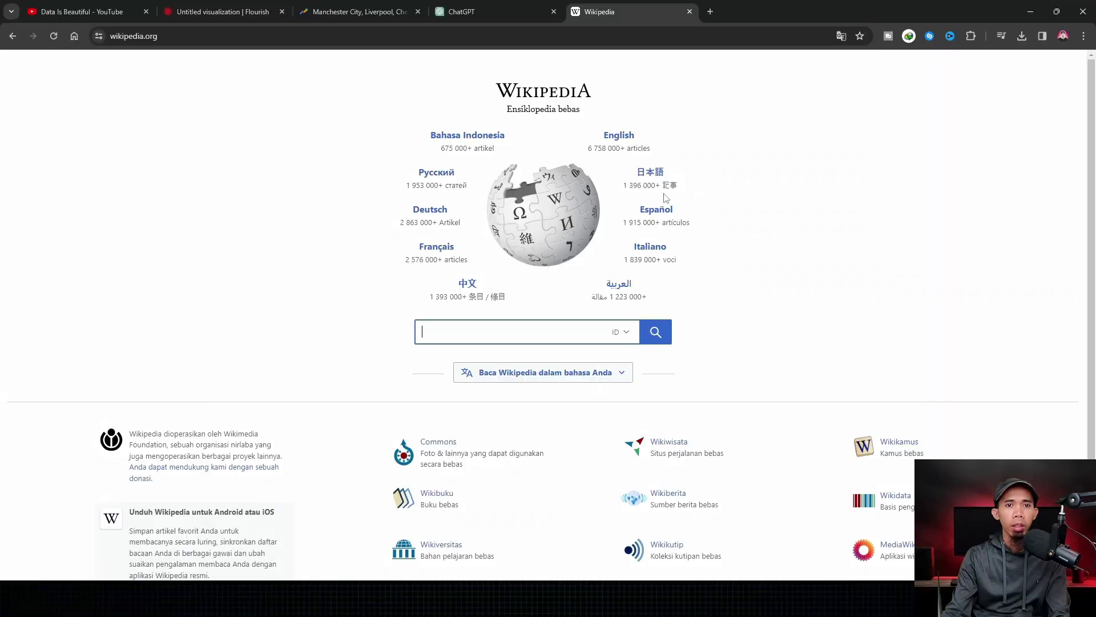
{"action": "type", "text": "Manchester City"}
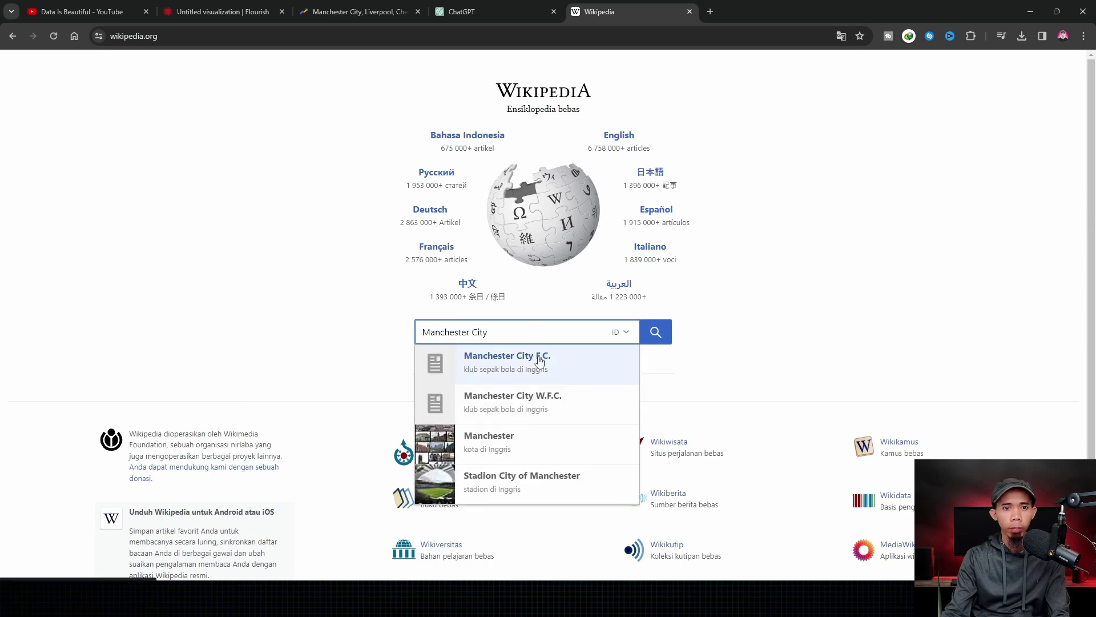
{"action": "left_click", "coordinate": [540, 361]}
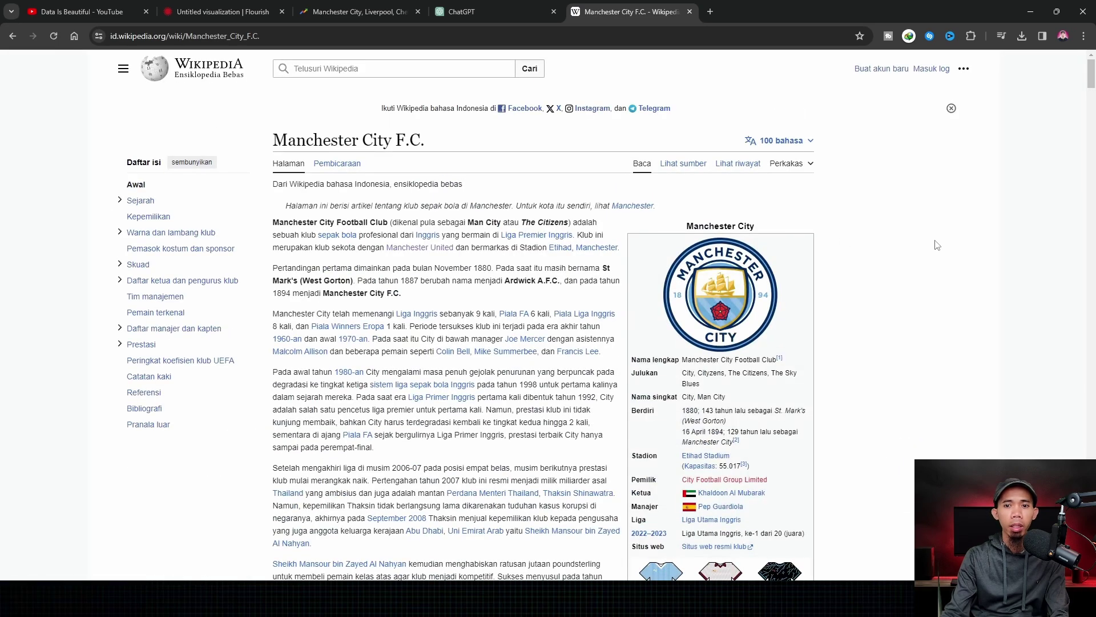
Copy the image address of the Manchester City crest and paste it into Image URL cell C2 of Sepak Bola.xlsx
{"action": "right_click", "coordinate": [717, 281]}
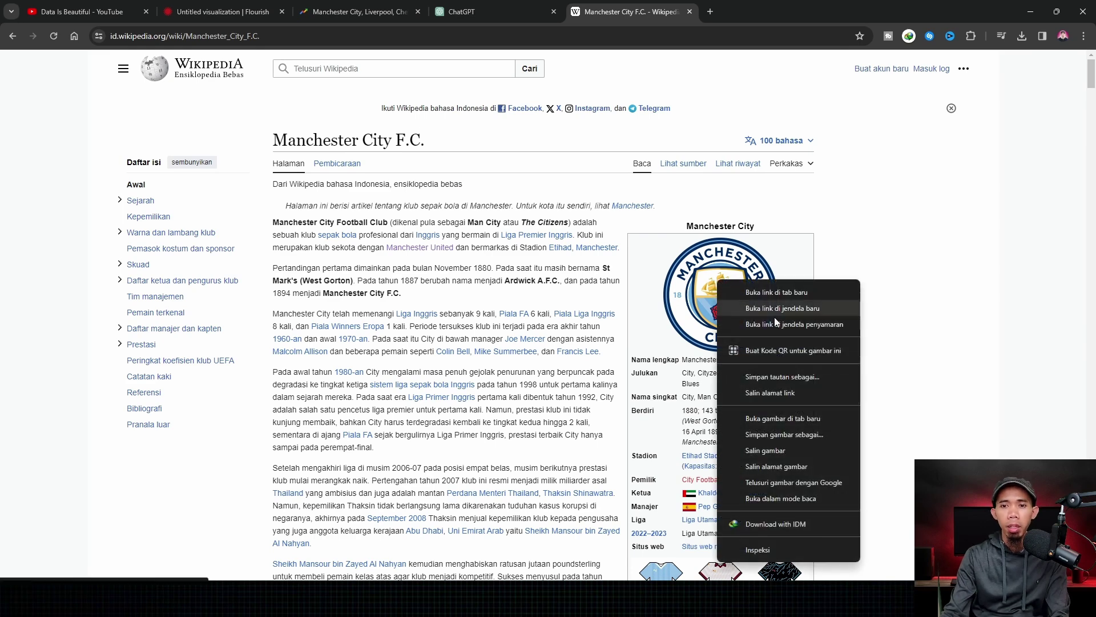
{"action": "left_click", "coordinate": [954, 227]}
{"action": "right_click", "coordinate": [726, 282]}
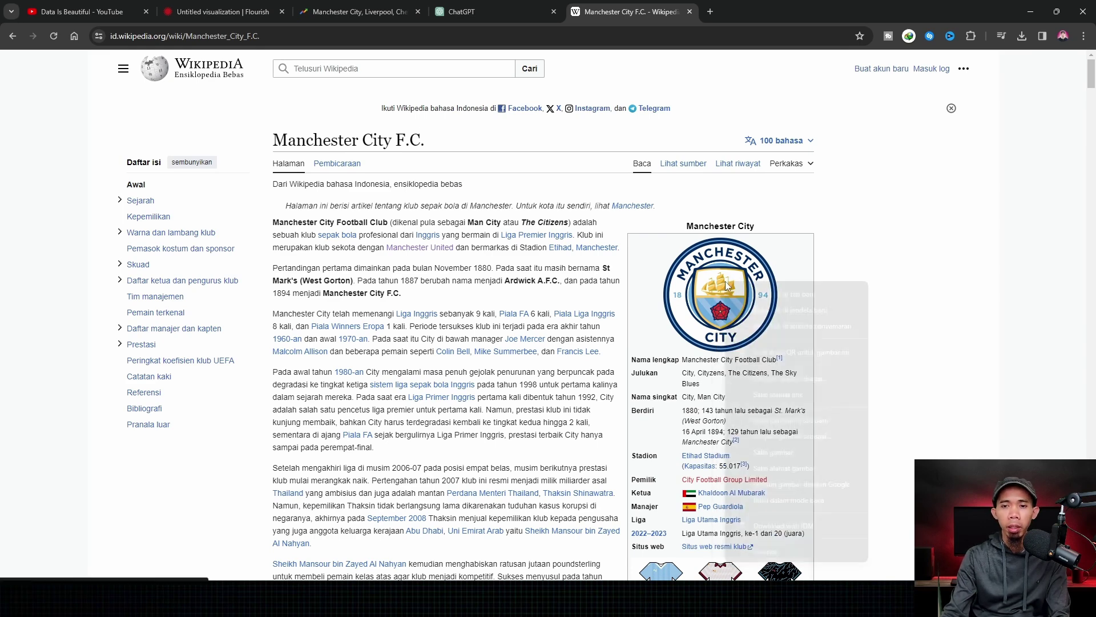
{"action": "left_click", "coordinate": [787, 468]}
{"action": "left_click", "coordinate": [649, 606]}
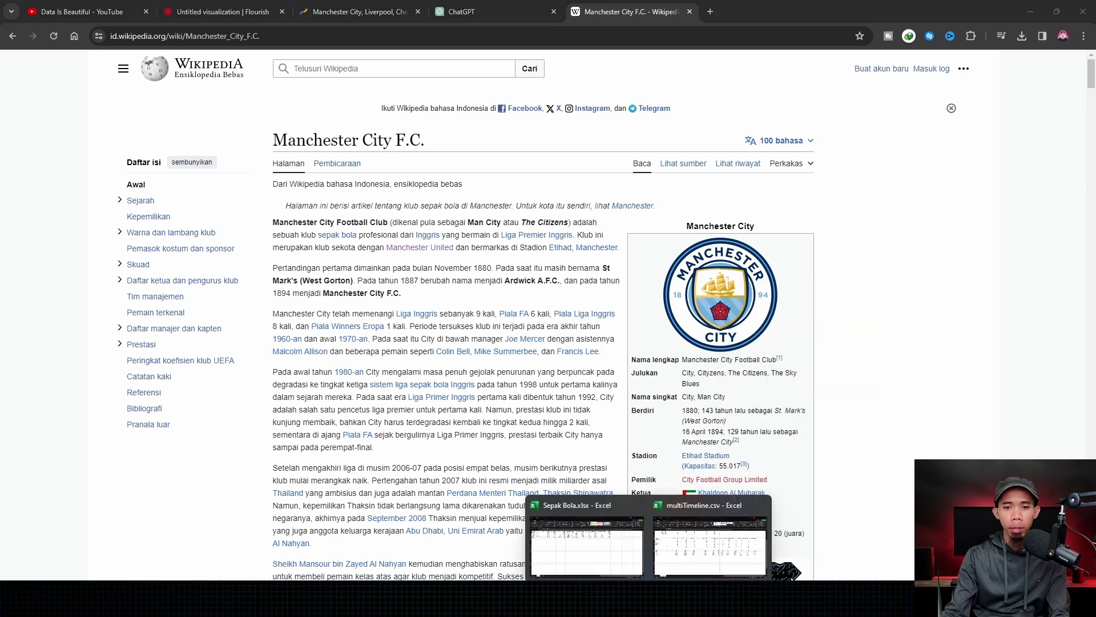
{"action": "left_click", "coordinate": [616, 545]}
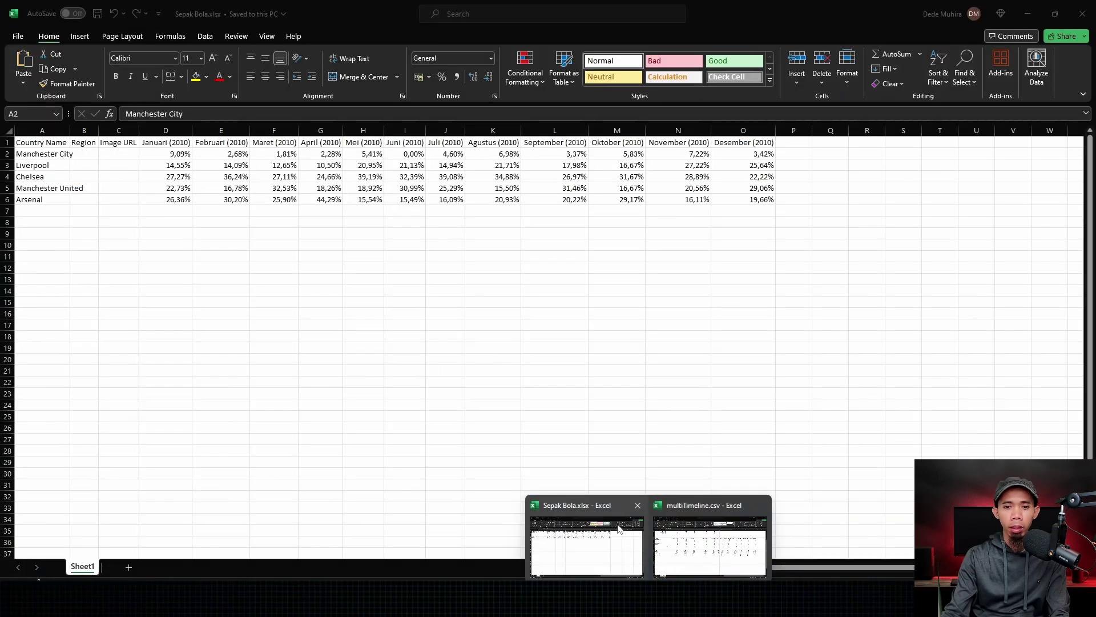
{"action": "left_click", "coordinate": [120, 151]}
{"action": "double_click", "coordinate": [119, 150]}
{"action": "key", "text": "ctrl+v"}
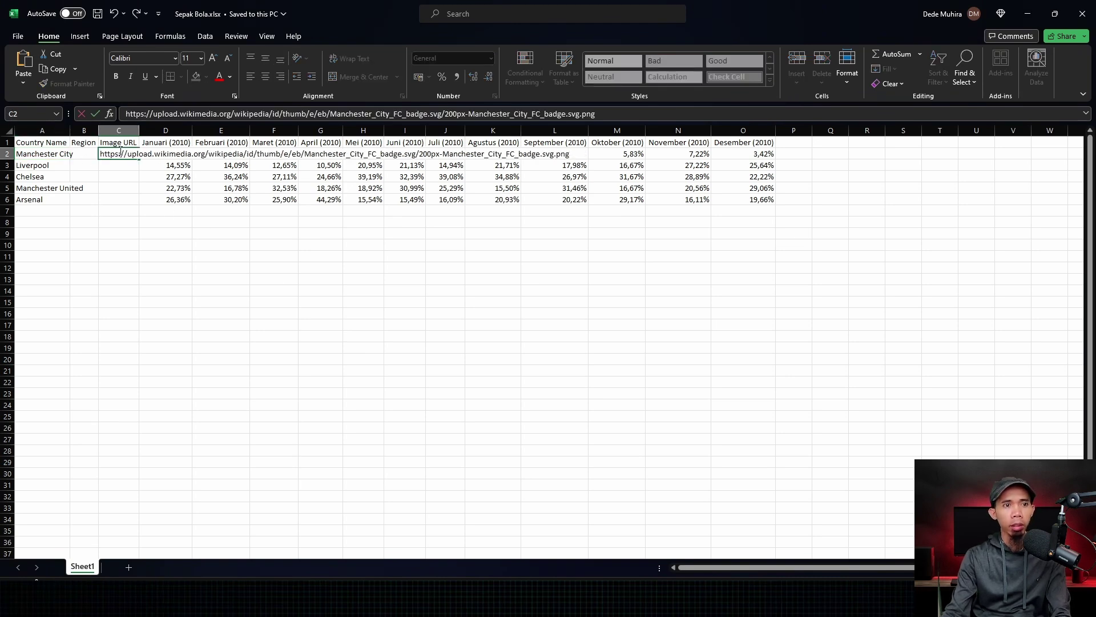
{"action": "key", "text": "Return"}
Look up the club in A3 on Wikipedia and open the Liverpool F.C. article to get its crest's image address
{"action": "left_click", "coordinate": [43, 166]}
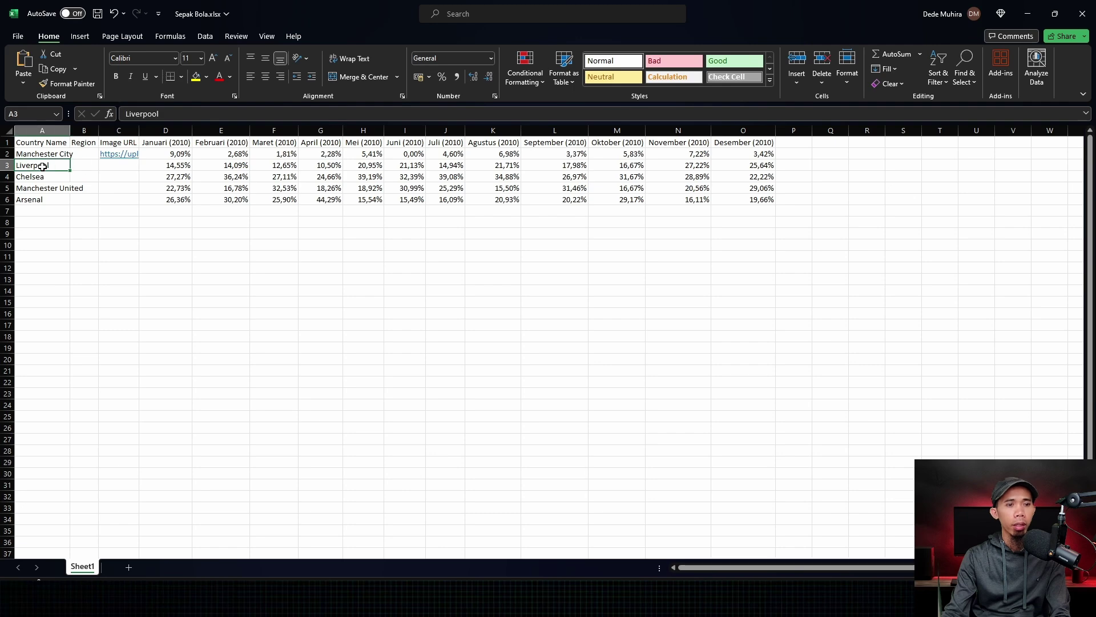
{"action": "key", "text": "alt+Tab"}
{"action": "left_click", "coordinate": [385, 69]}
{"action": "key", "text": "ctrl+v"}
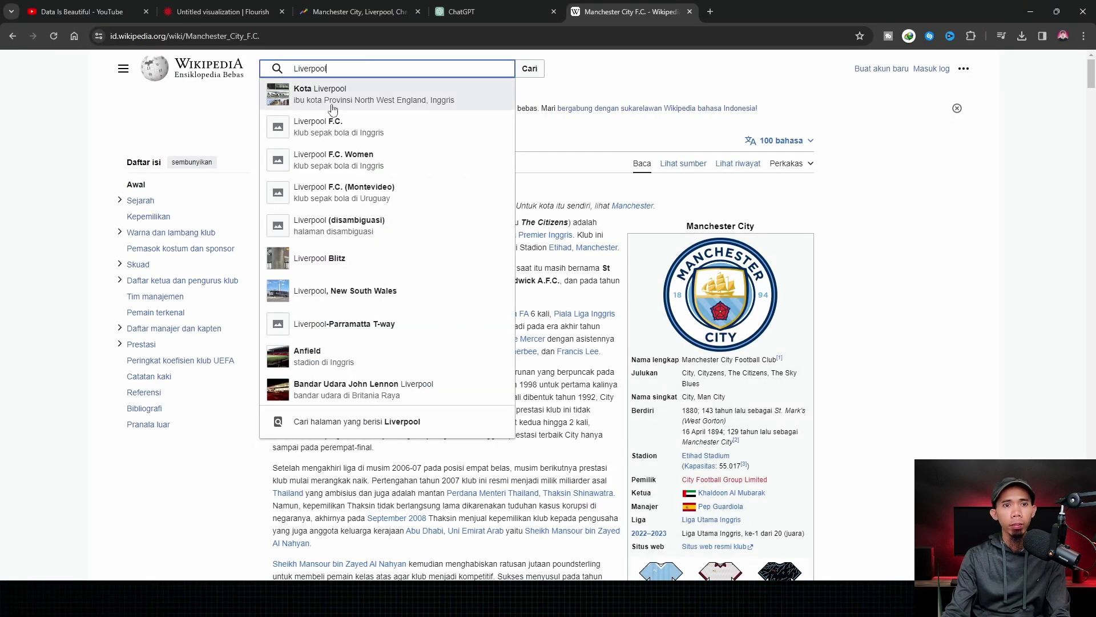
{"action": "left_click", "coordinate": [306, 122]}
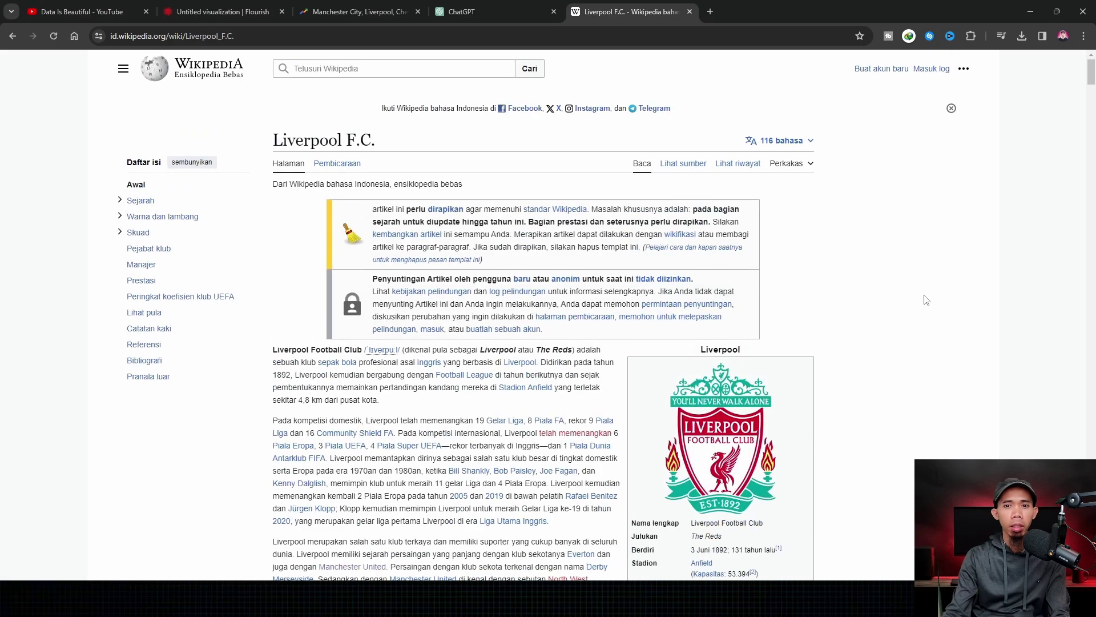
{"action": "scroll", "coordinate": [913, 285], "scroll_direction": "down", "scroll_amount": 3}
{"action": "right_click", "coordinate": [718, 257]}
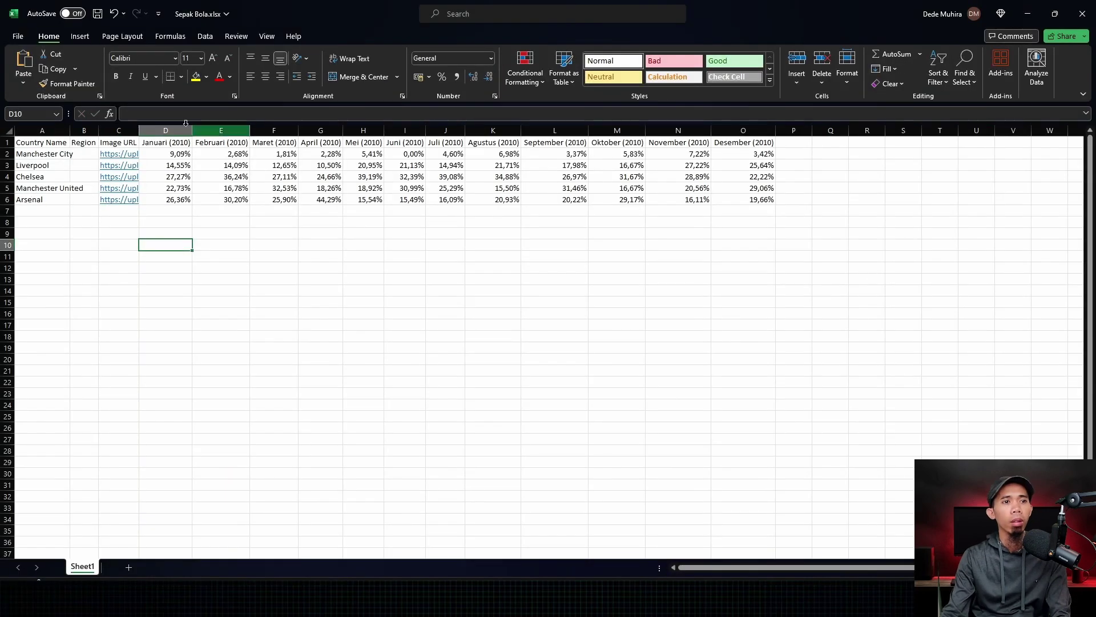
Save Sepak Bola.xlsx, then switch to Flourish in the browser and rename the visualization as Sepak Bola Inggris
{"action": "key", "text": "ctrl+s"}
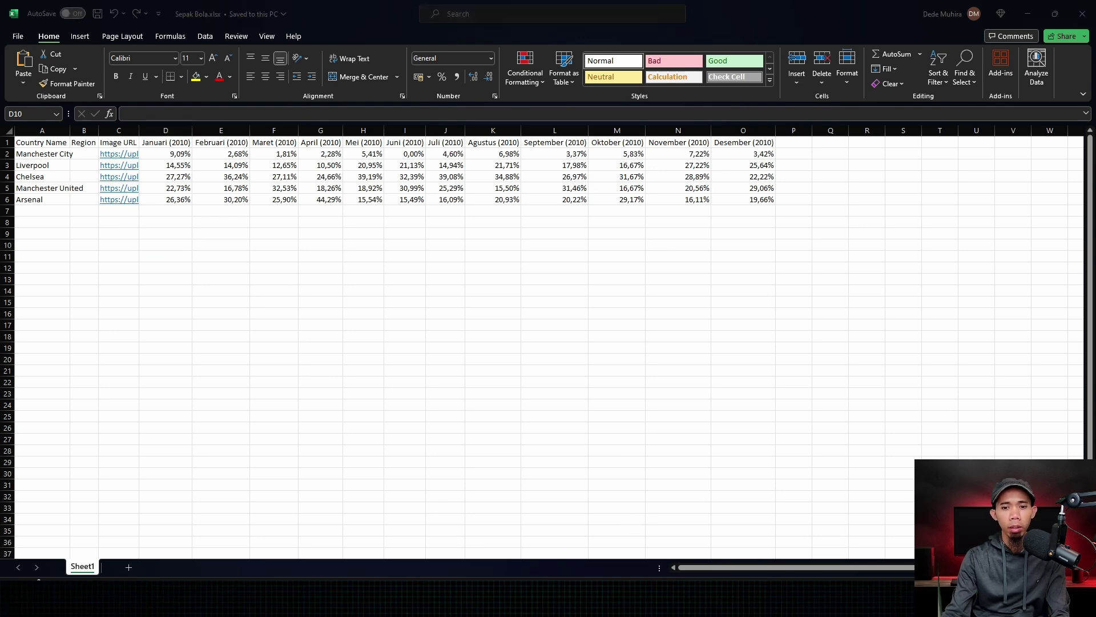
{"action": "key", "text": "alt+Tab"}
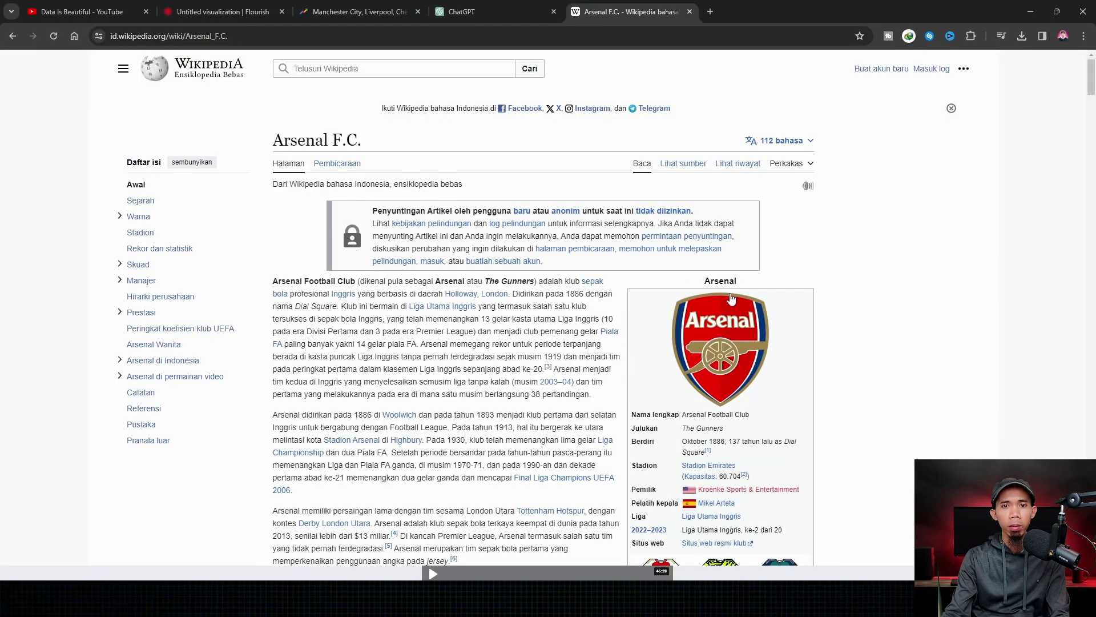
{"action": "left_click", "coordinate": [234, 11]}
{"action": "left_click", "coordinate": [91, 61]}
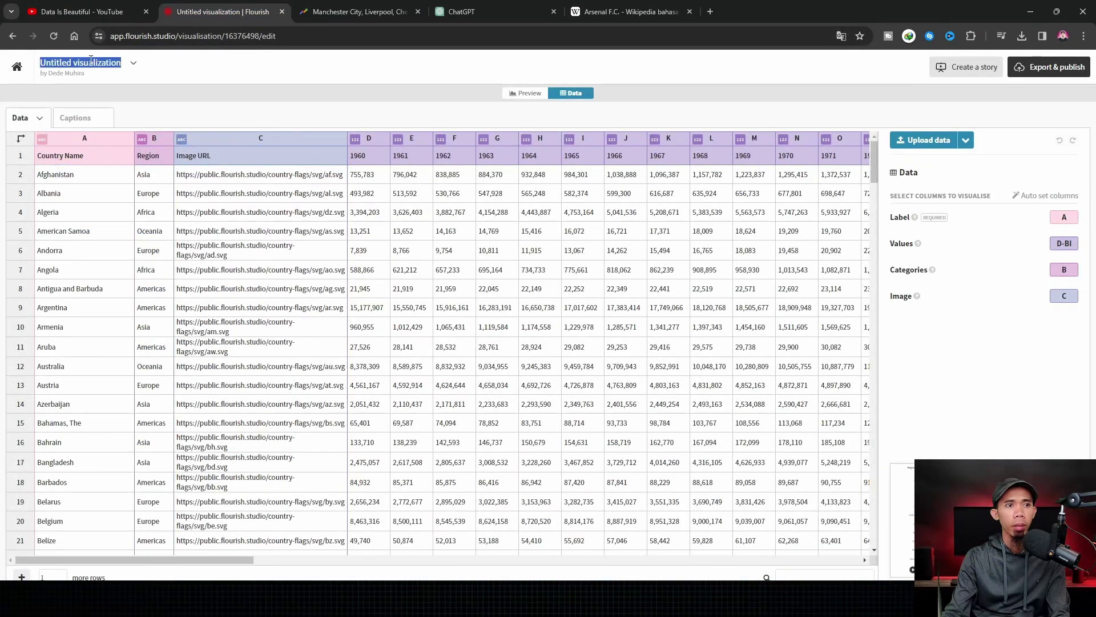
{"action": "type", "text": "Sepak Bola I"}
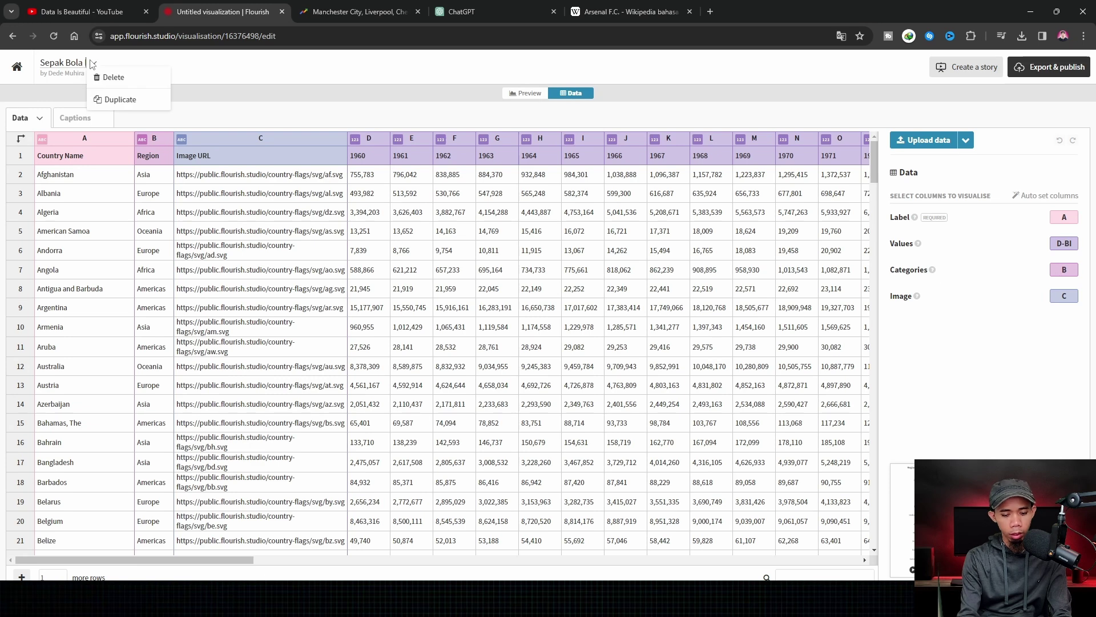
{"action": "type", "text": "ndgris"}
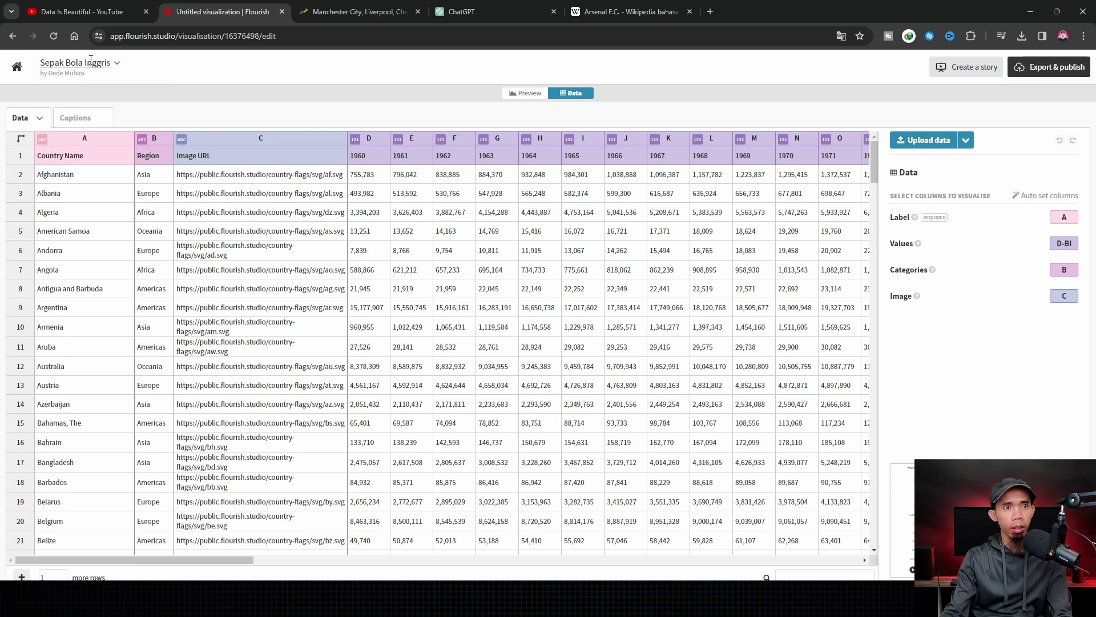
{"action": "key", "text": "Return"}
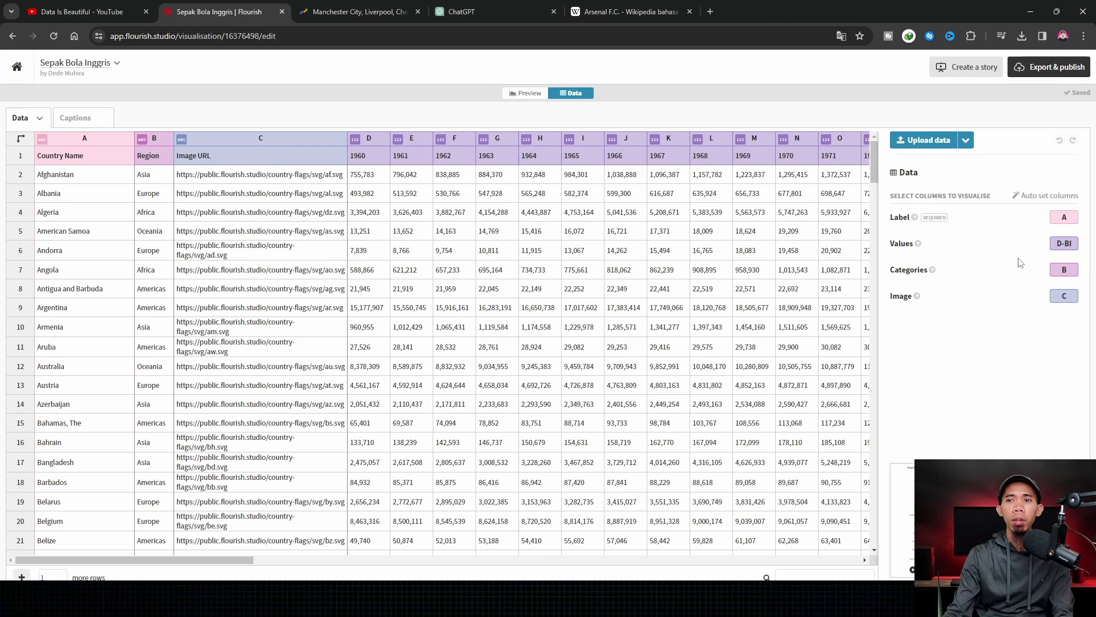
Upload Sepak Bola.xlsx from the Desktop and import its Sheet1 to replace the current Flourish data
{"action": "left_click", "coordinate": [922, 140]}
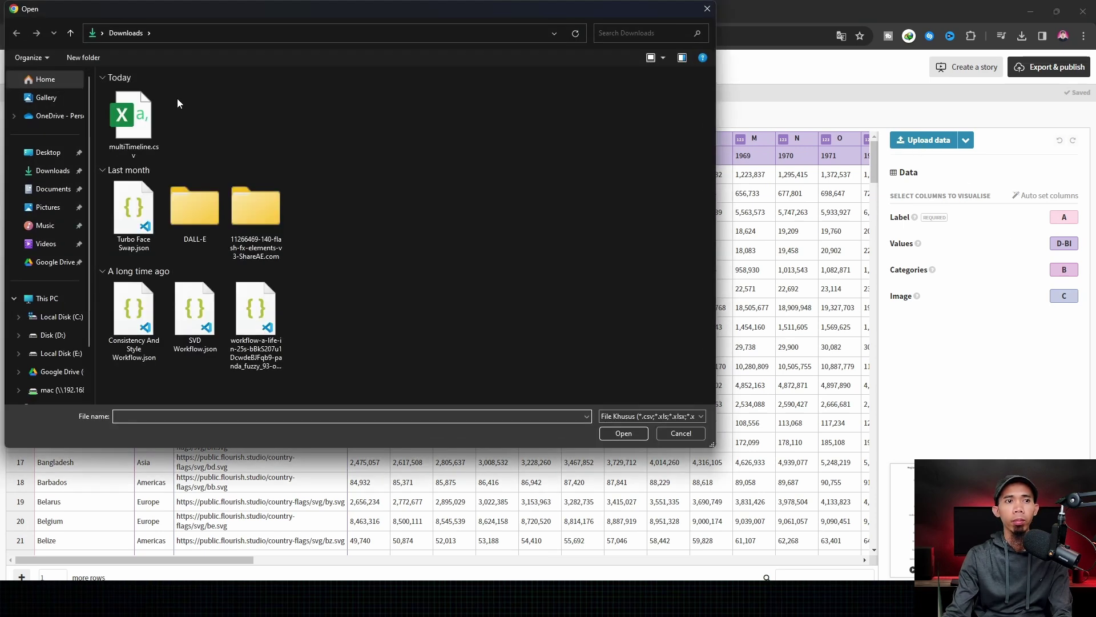
{"action": "left_click", "coordinate": [48, 152]}
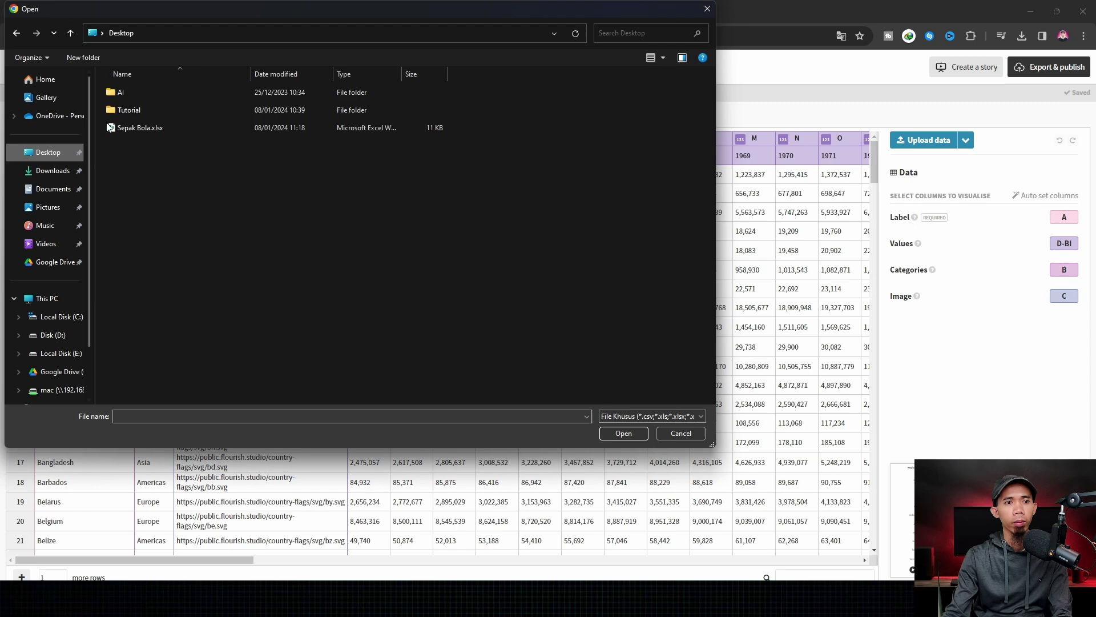
{"action": "left_click", "coordinate": [139, 129]}
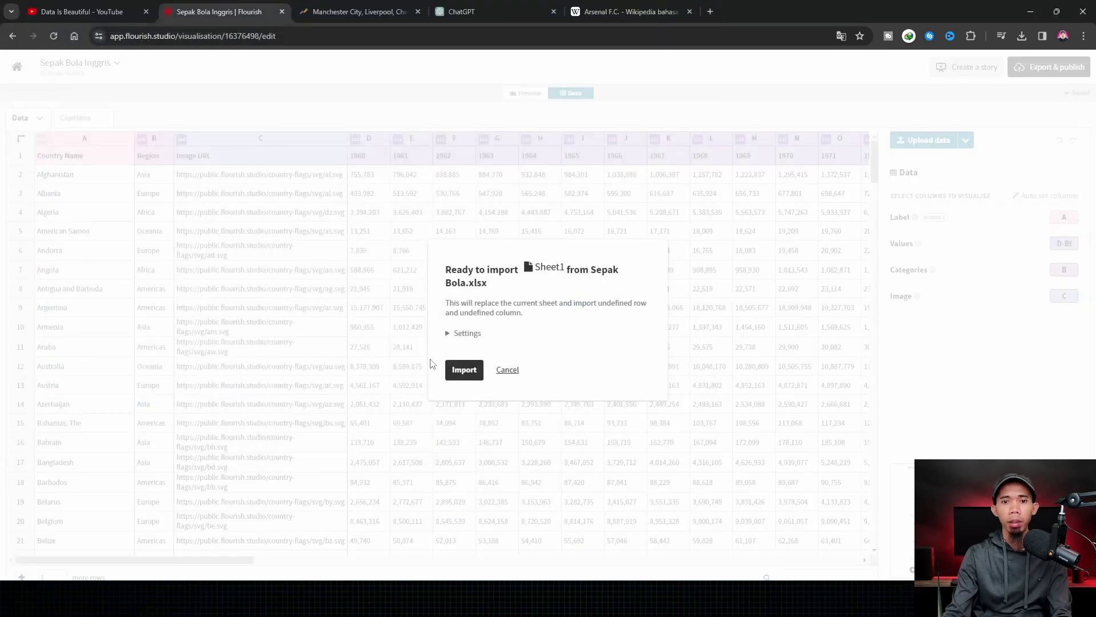
{"action": "left_click", "coordinate": [464, 370]}
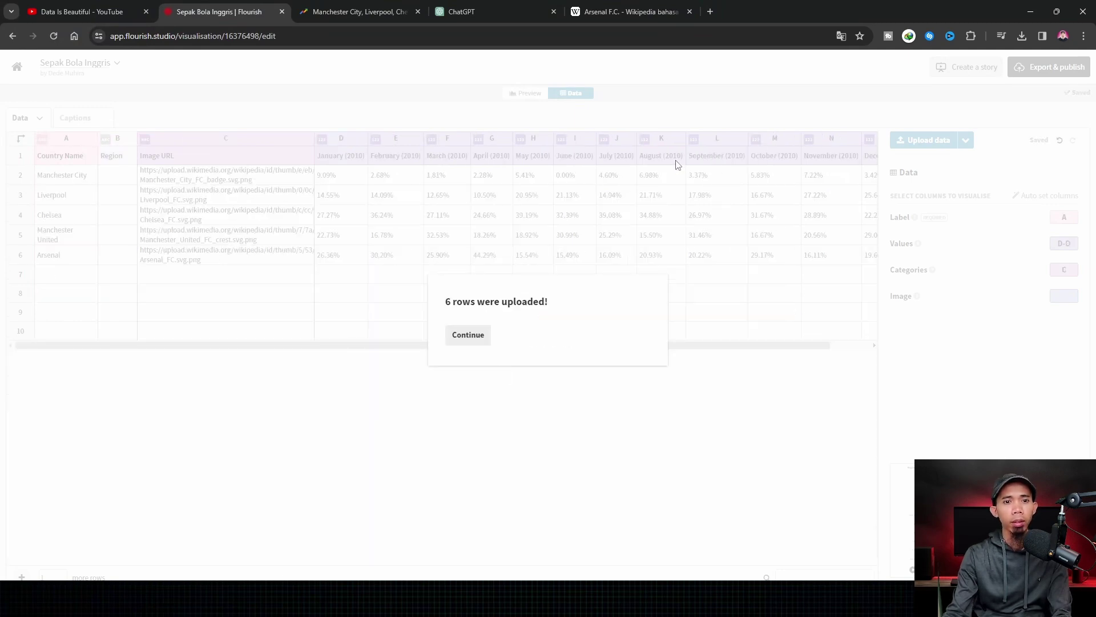
{"action": "left_click", "coordinate": [468, 335]}
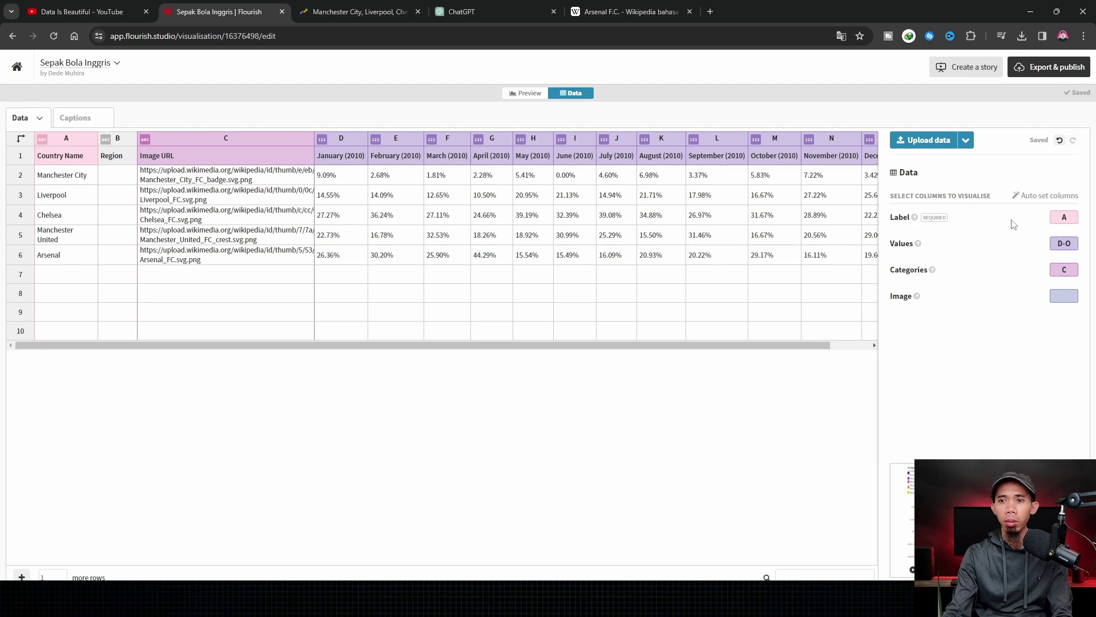
Check the label and value columns of the imported data and assign column C as the Image column
{"action": "left_click", "coordinate": [1074, 217]}
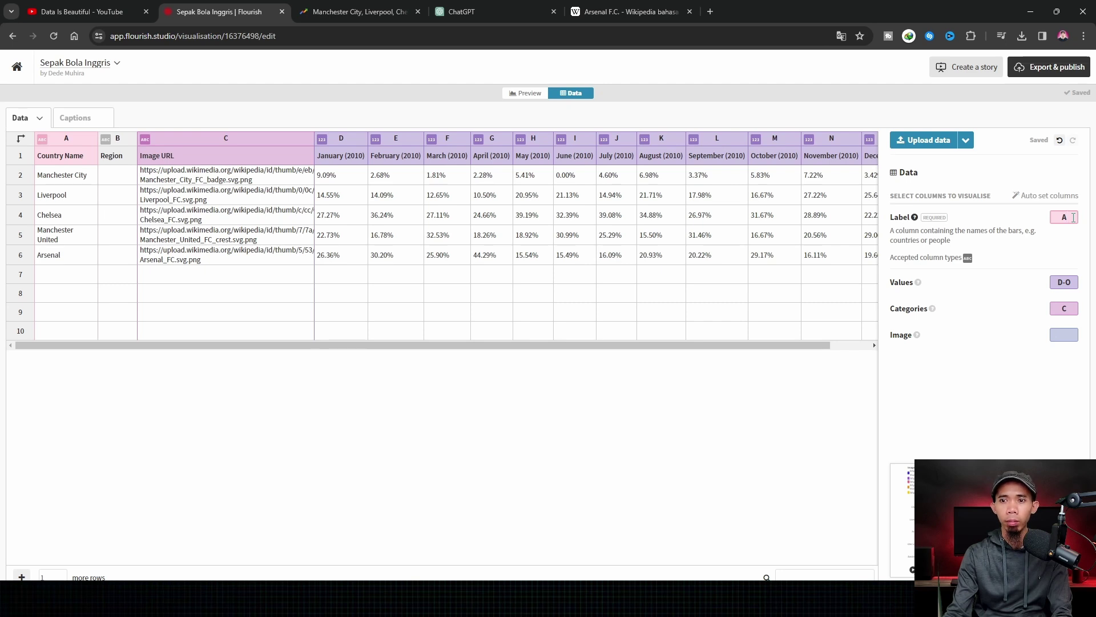
{"action": "left_click_drag", "start_coordinate": [559, 347], "coordinate": [606, 350]}
{"action": "left_click_drag", "start_coordinate": [700, 360], "coordinate": [492, 362]}
{"action": "left_click", "coordinate": [1064, 335]}
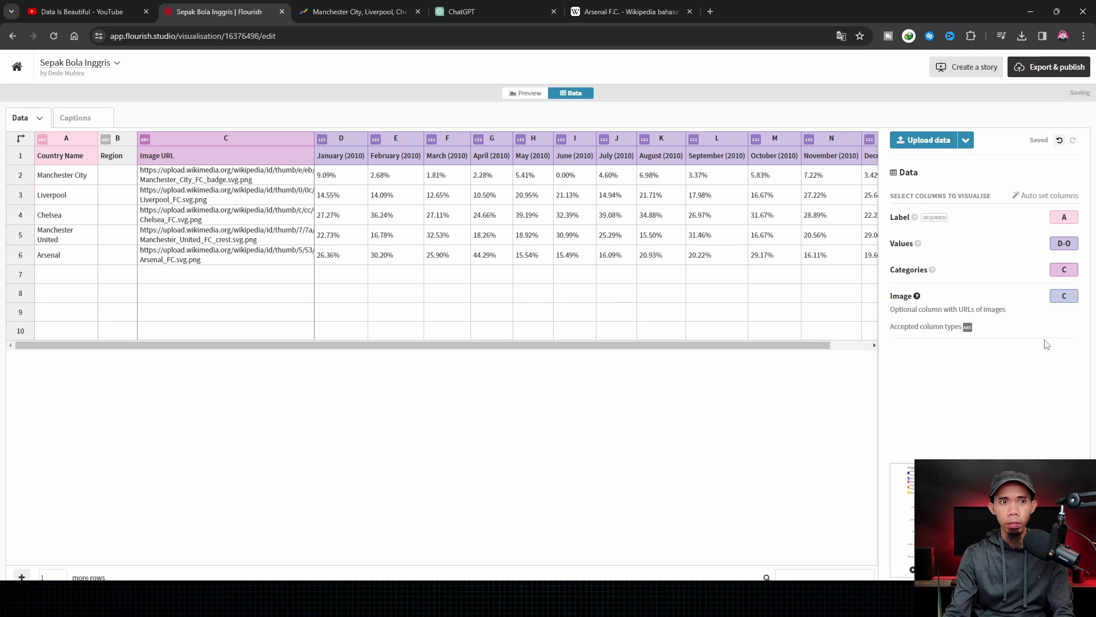
Fill the Region cells B2 to B6 with FC and assign column B as the Categories column
{"action": "left_click", "coordinate": [1072, 269]}
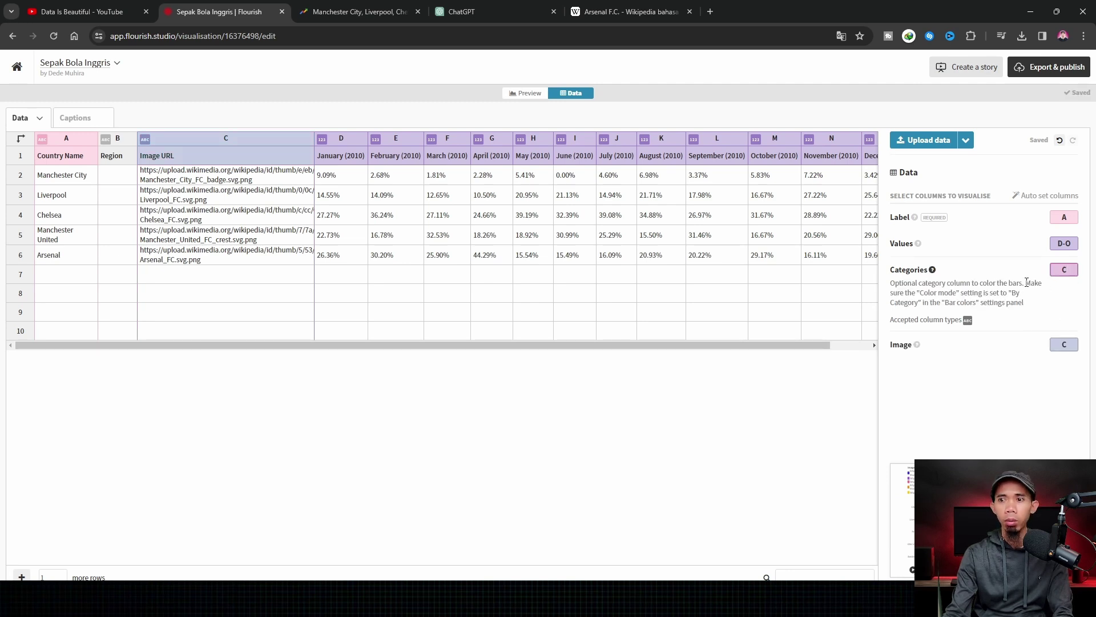
{"action": "left_click", "coordinate": [125, 181]}
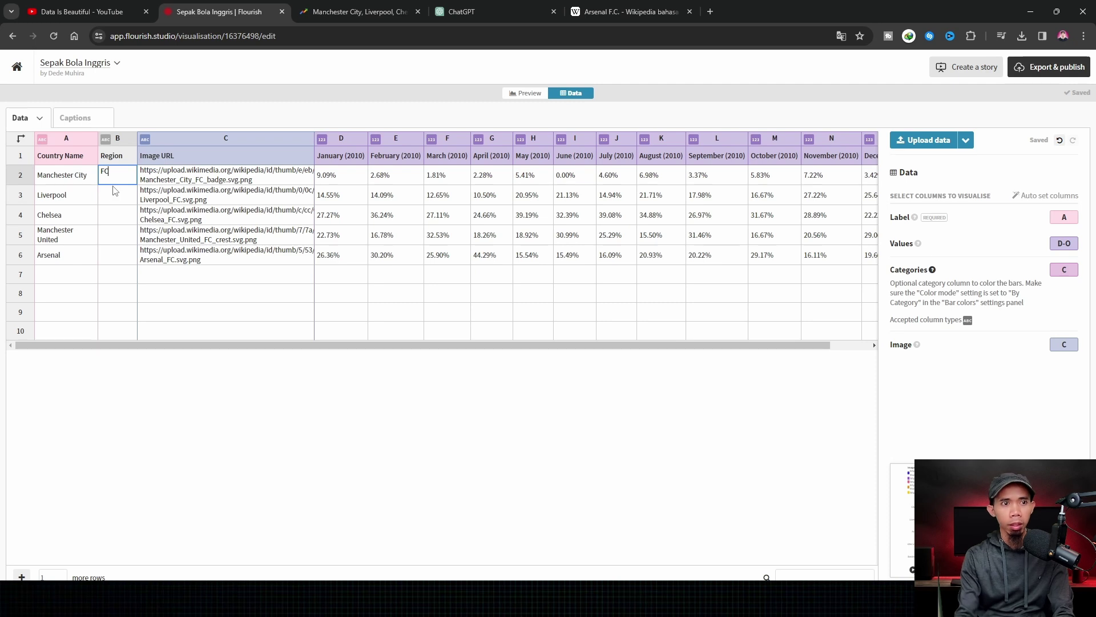
{"action": "key", "text": "Return"}
{"action": "left_click", "coordinate": [120, 182]}
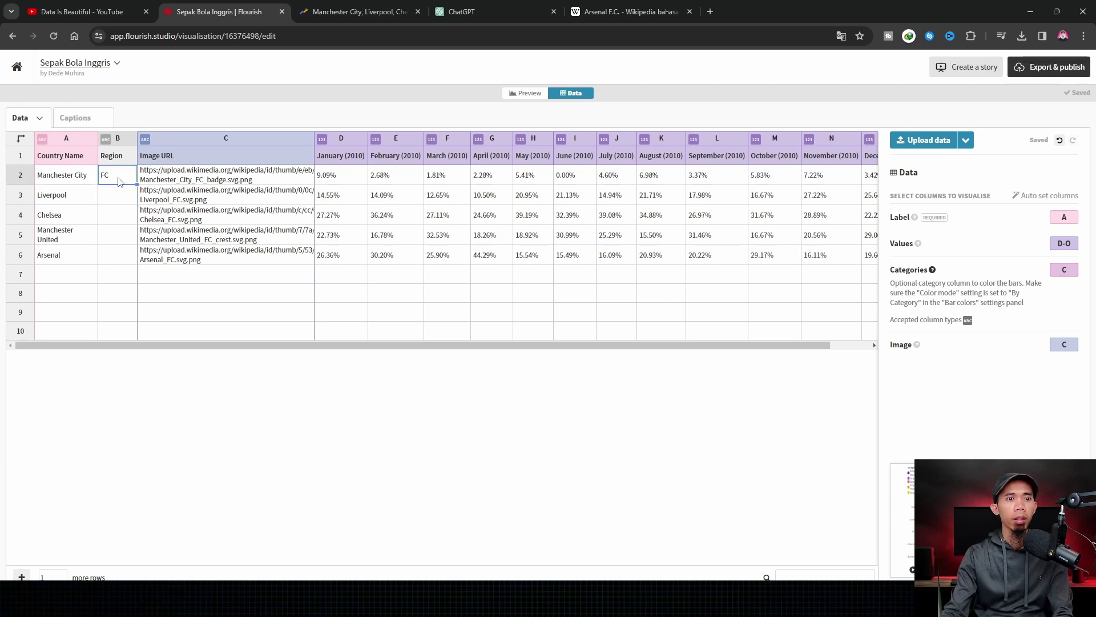
{"action": "left_click_drag", "start_coordinate": [132, 264], "coordinate": [132, 265]}
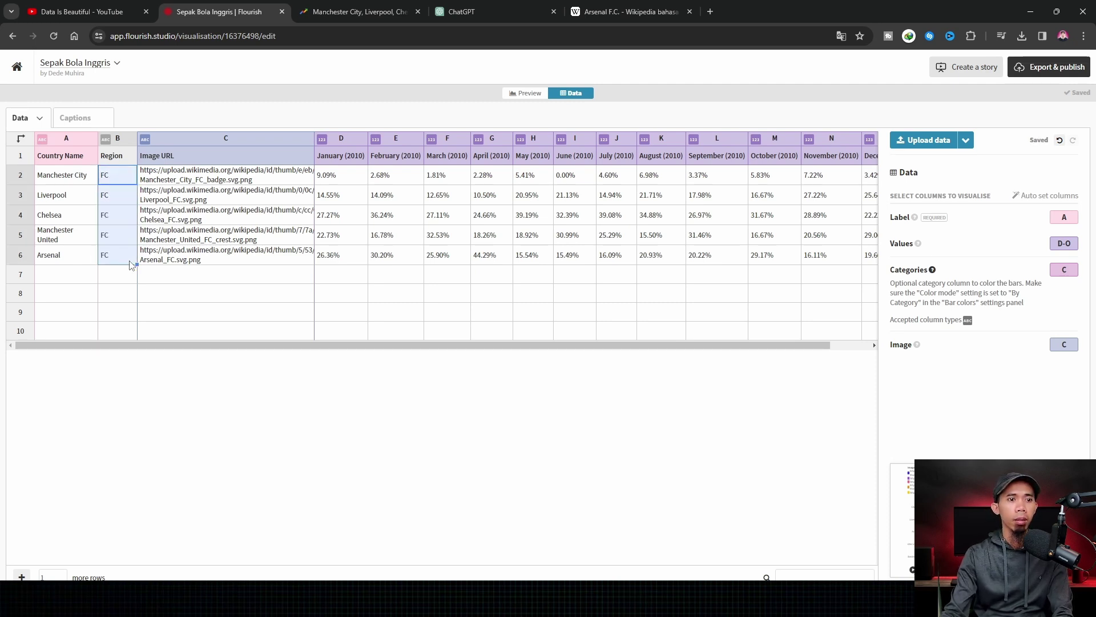
{"action": "left_click", "coordinate": [1066, 270]}
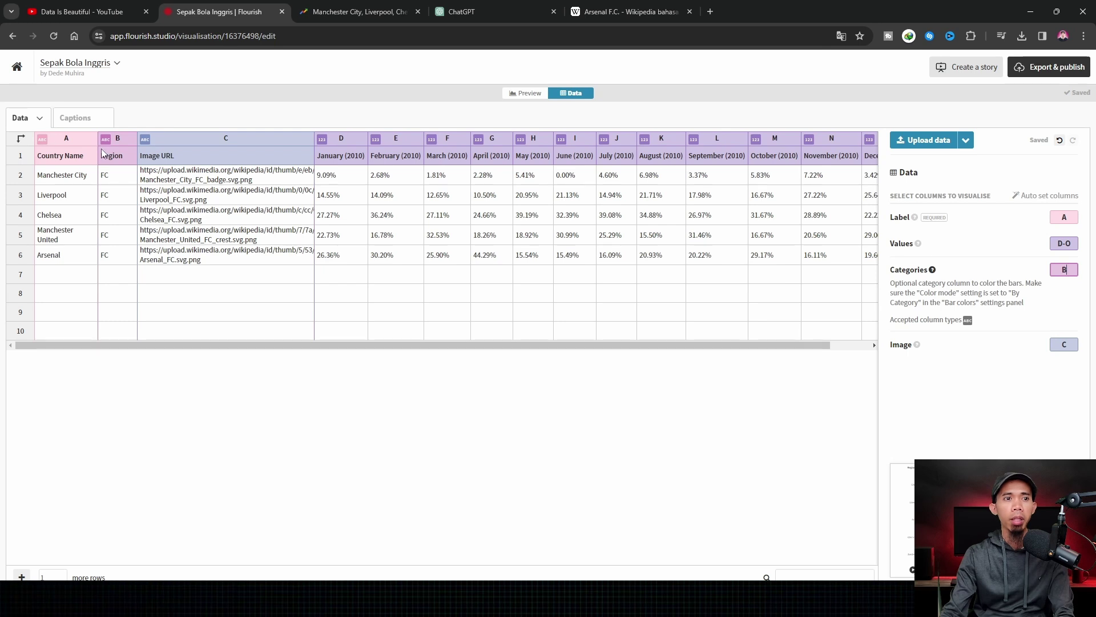
Preview the bar chart race, pause its playback and set the color mode to By bar
{"action": "left_click", "coordinate": [528, 94]}
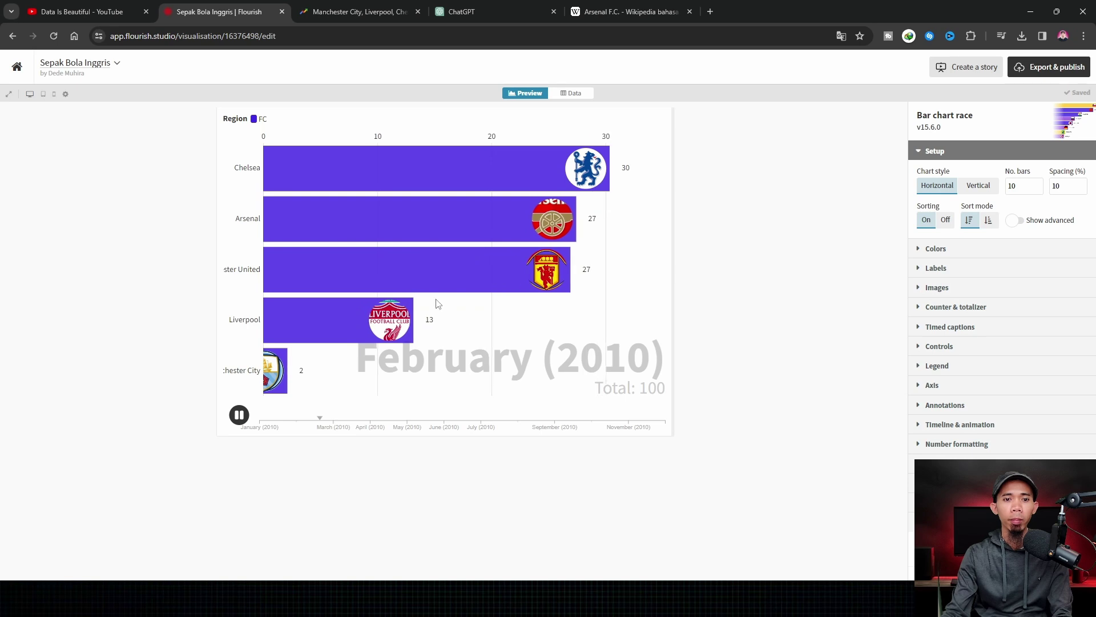
{"action": "left_click", "coordinate": [240, 416]}
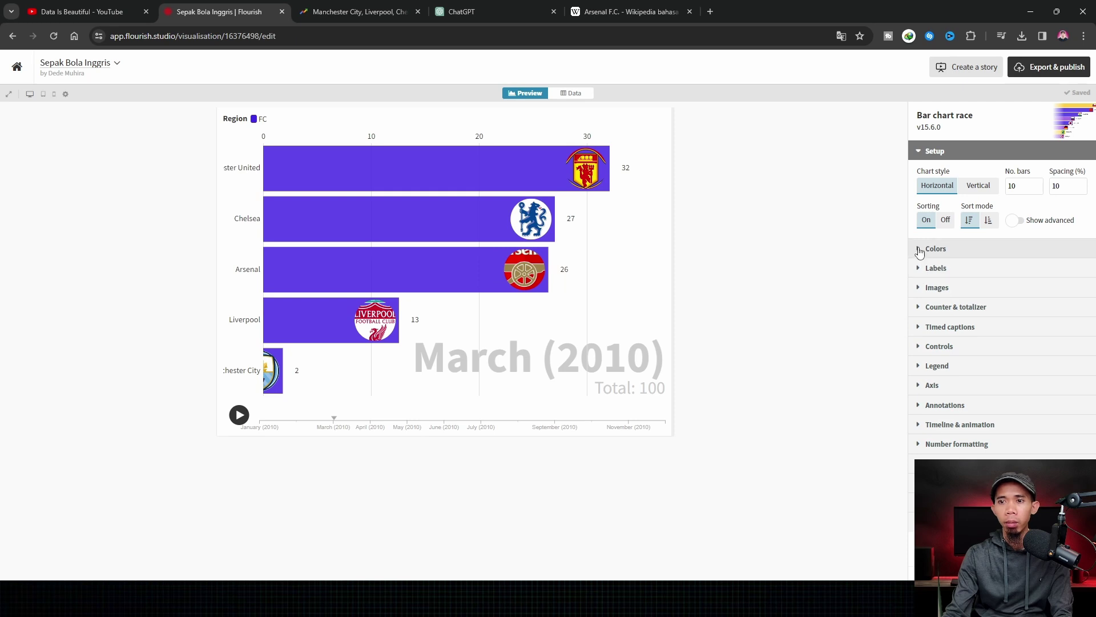
{"action": "left_click", "coordinate": [922, 248]}
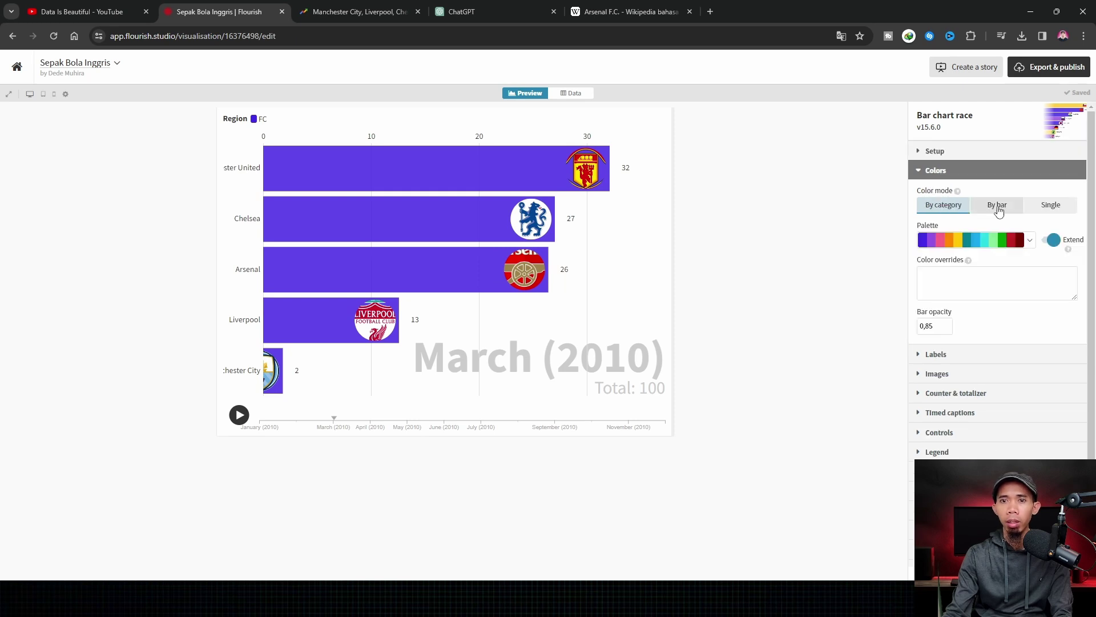
{"action": "left_click", "coordinate": [1000, 210]}
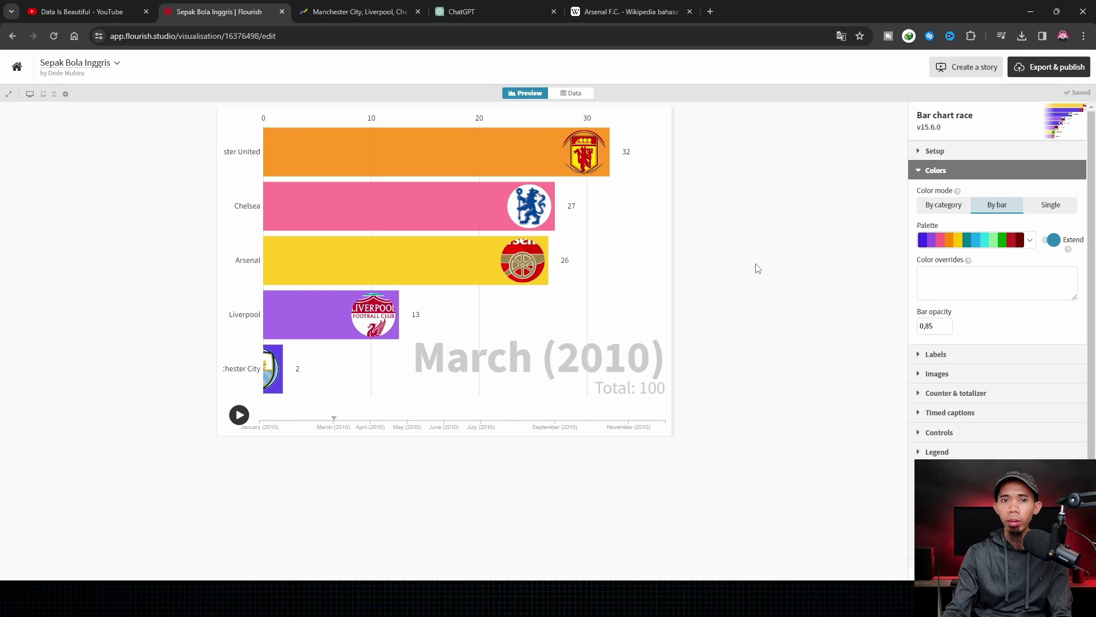
Format the chart's numbers with a % suffix and 2 decimal places
{"action": "scroll", "coordinate": [1049, 266], "scroll_direction": "down", "scroll_amount": 2}
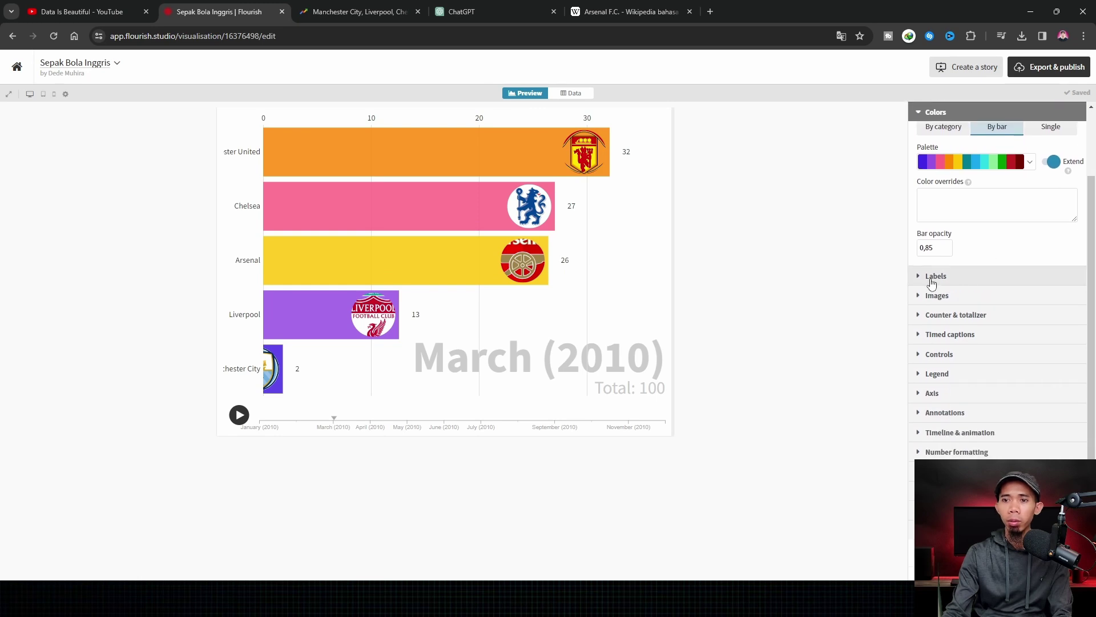
{"action": "left_click", "coordinate": [957, 452]}
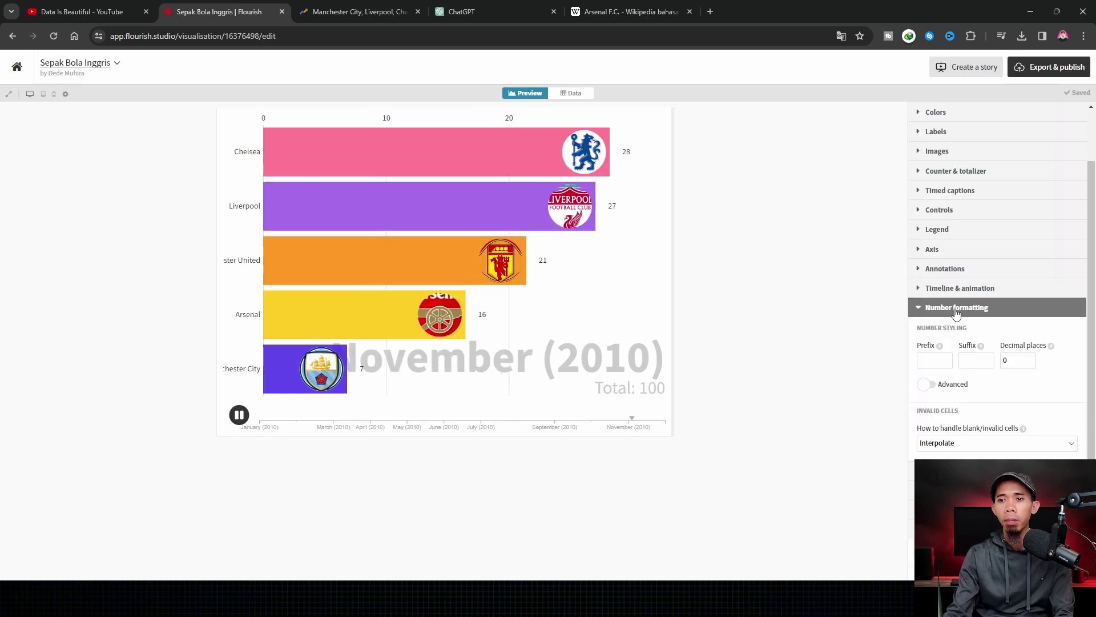
{"action": "left_click", "coordinate": [976, 359]}
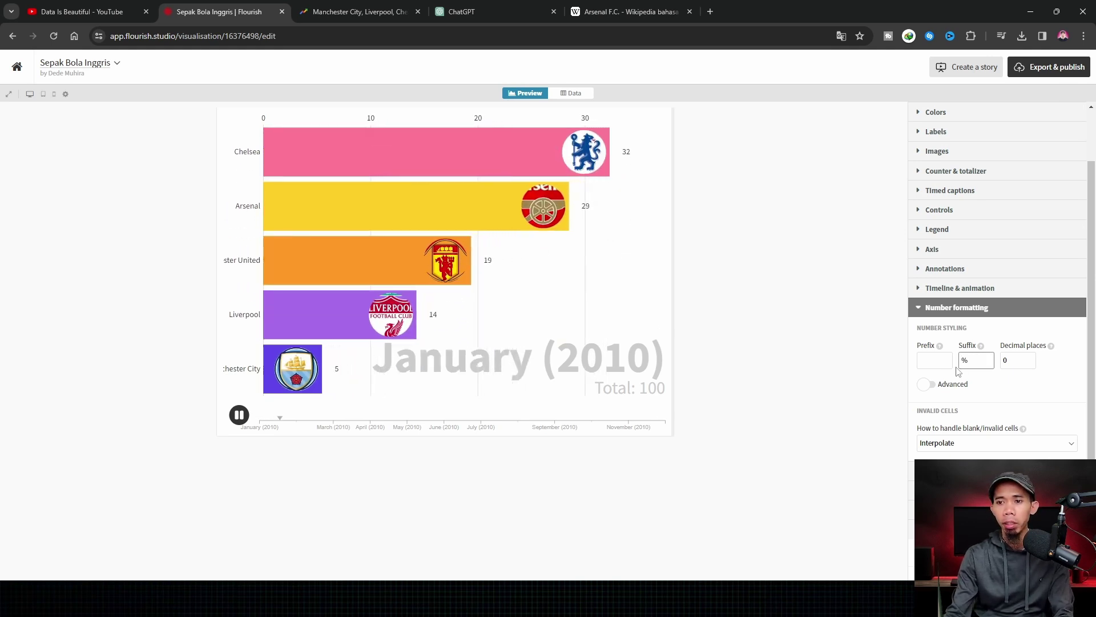
{"action": "left_click", "coordinate": [1025, 360]}
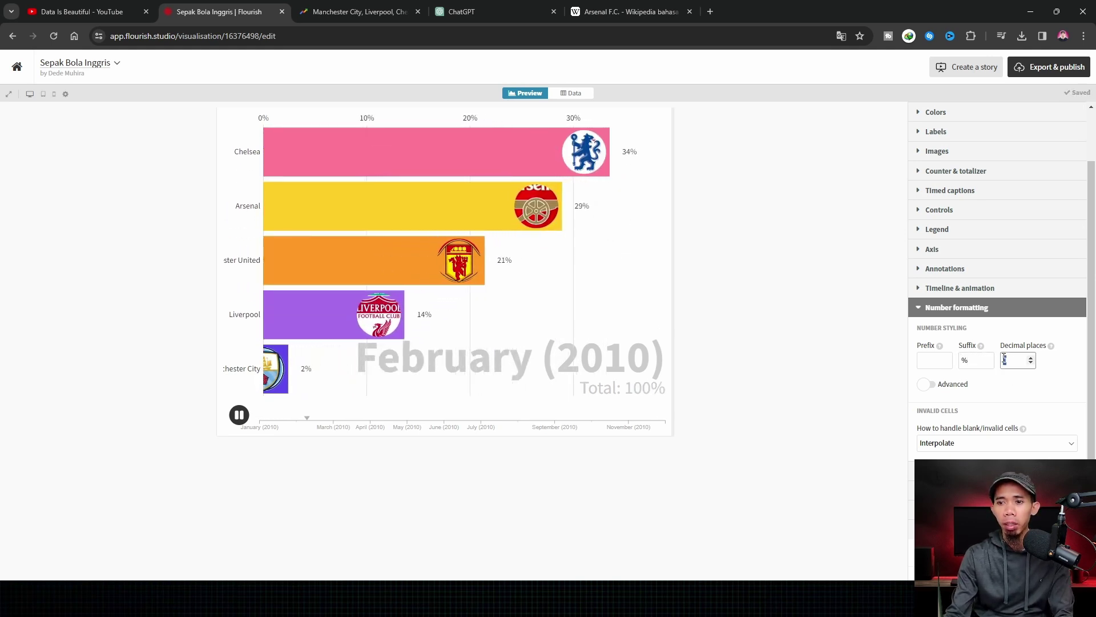
{"action": "type", "text": "2"}
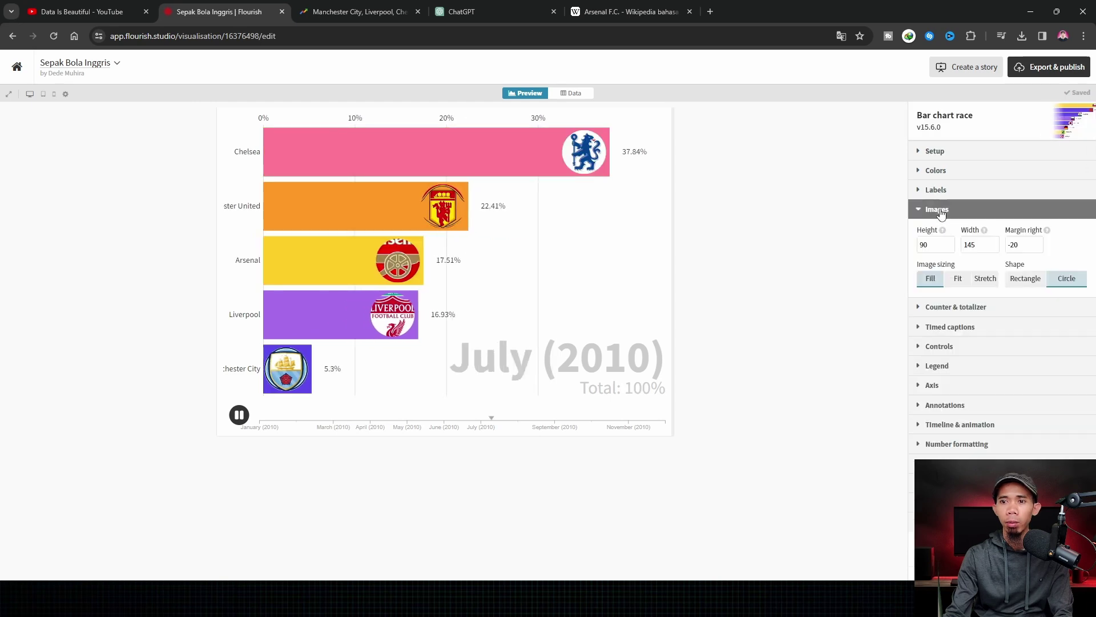
Set the club crest images to Fit sizing with the Rectangle shape
{"action": "left_click", "coordinate": [958, 278]}
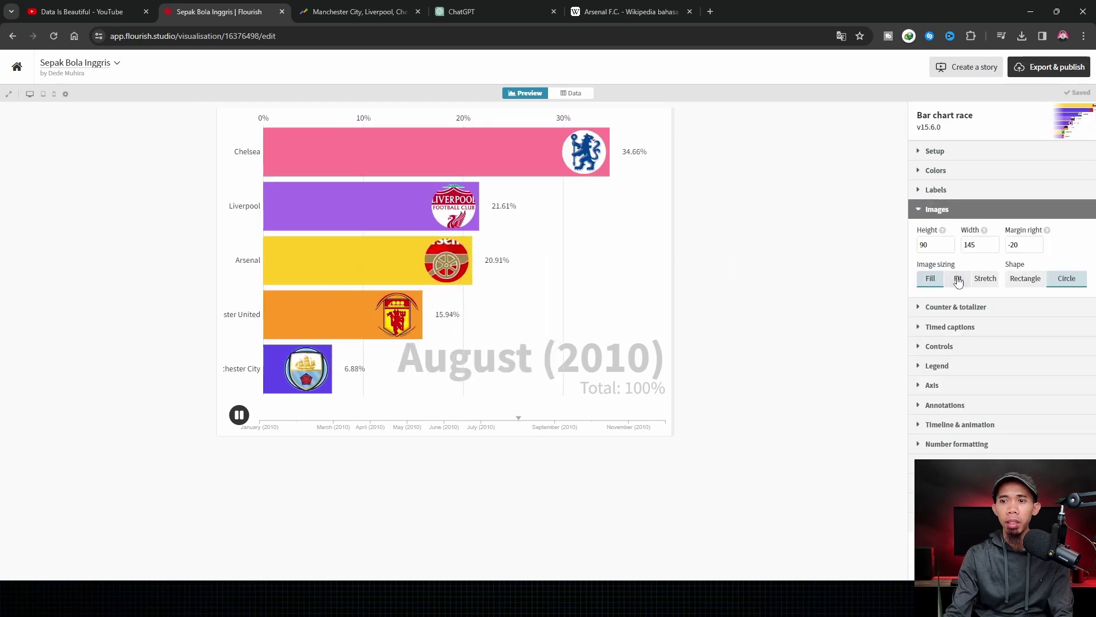
{"action": "left_click", "coordinate": [1028, 284]}
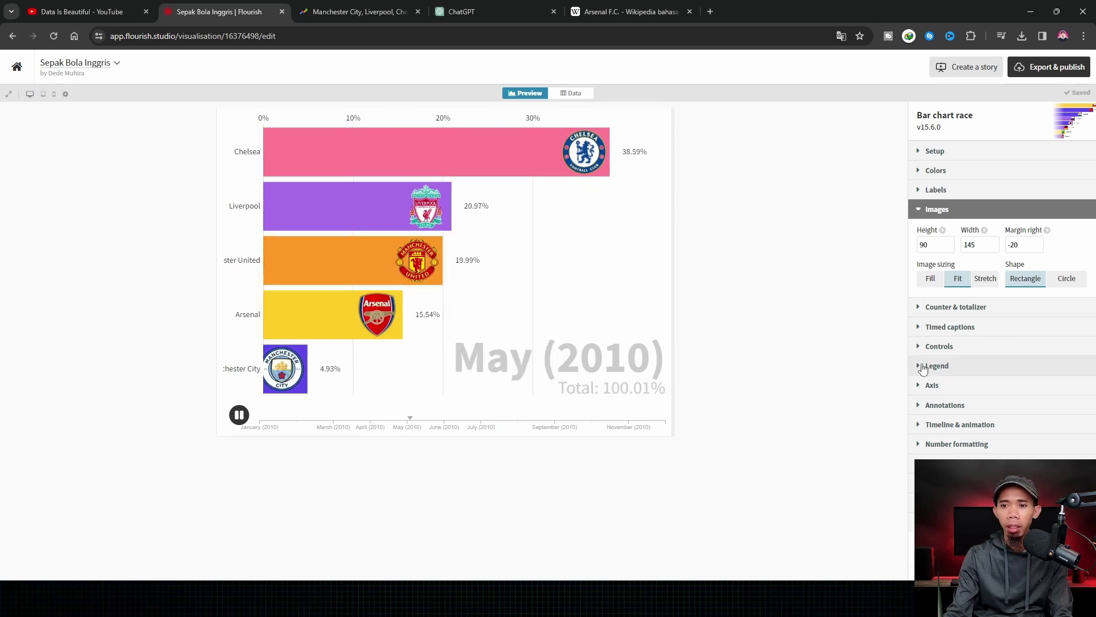
Set the current time counter's size to 7% of screen and hide the totalizer
{"action": "left_click", "coordinate": [506, 361]}
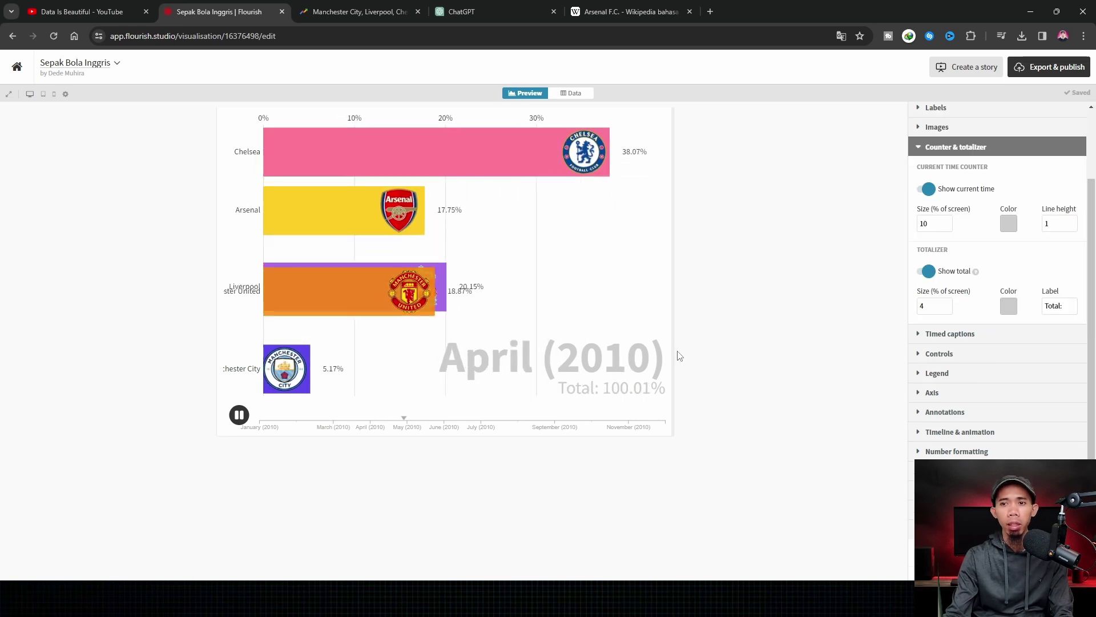
{"action": "left_click", "coordinate": [948, 226]}
{"action": "left_click", "coordinate": [947, 226]}
{"action": "left_click", "coordinate": [948, 226]}
{"action": "left_click", "coordinate": [947, 226]}
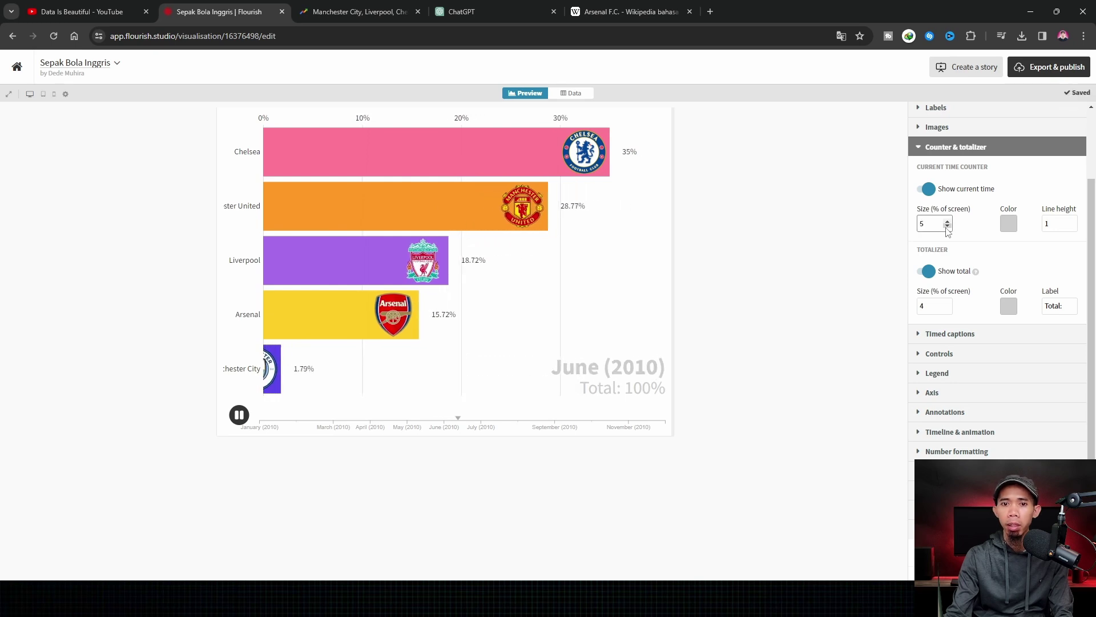
{"action": "left_click", "coordinate": [947, 222]}
{"action": "left_click", "coordinate": [947, 221]}
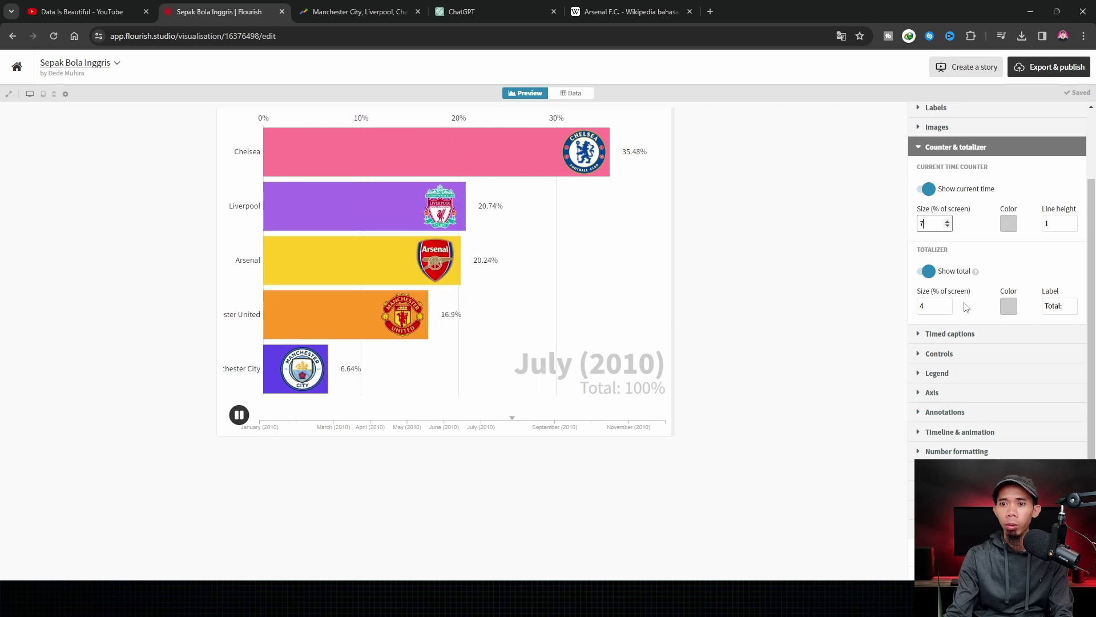
{"action": "left_click", "coordinate": [928, 271]}
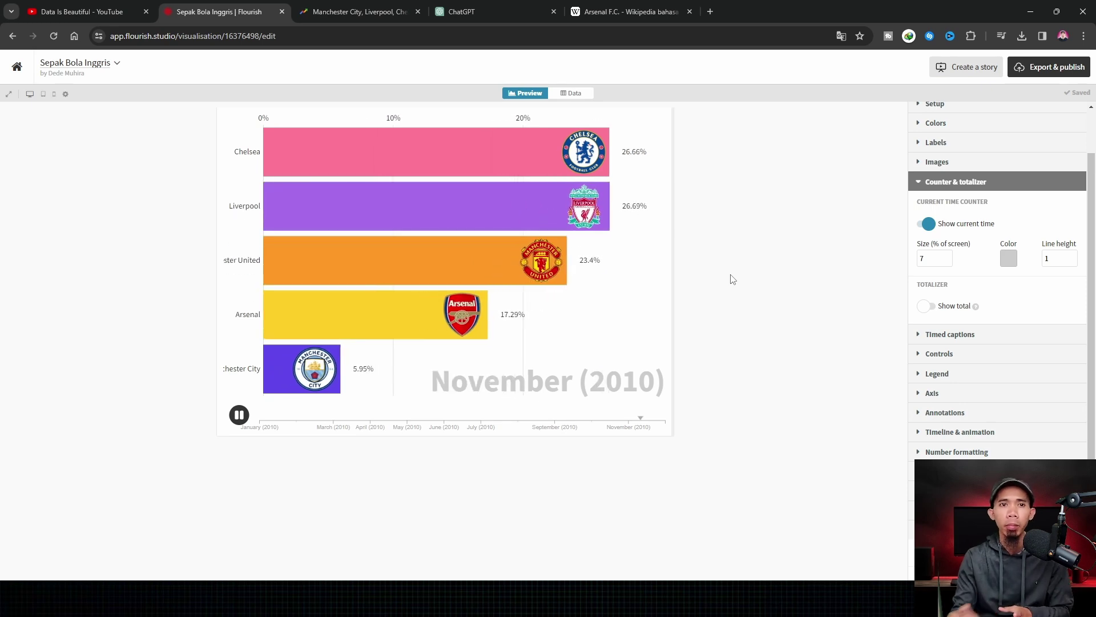
Switch to Google Trends, set the comparison to the full year 2011 and download the interest-over-time data as CSV
{"action": "left_click", "coordinate": [372, 14]}
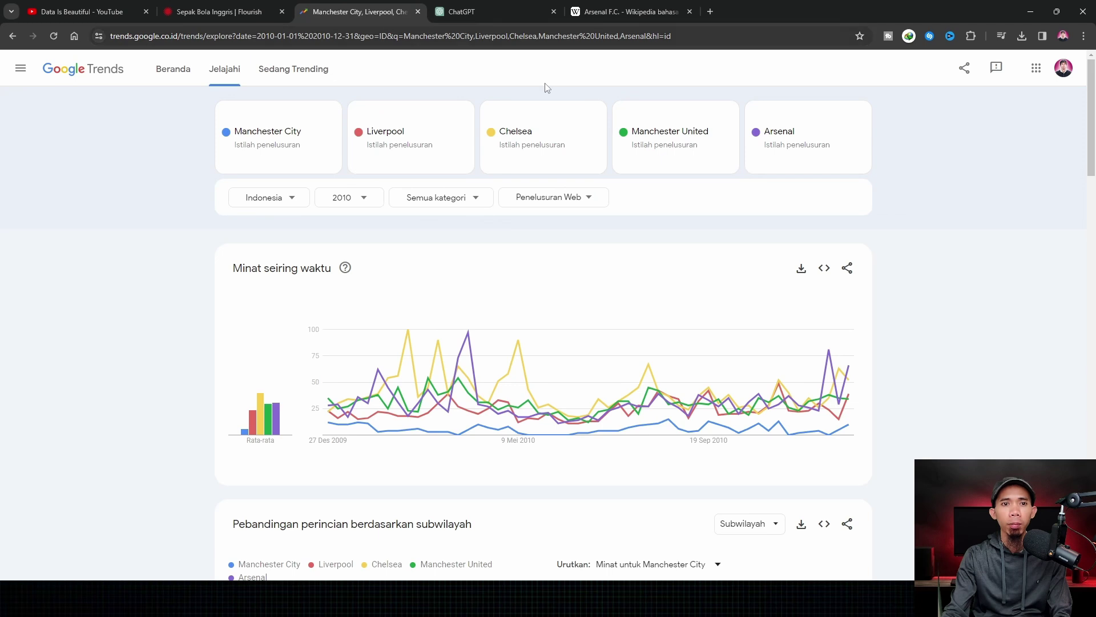
{"action": "left_click", "coordinate": [365, 205]}
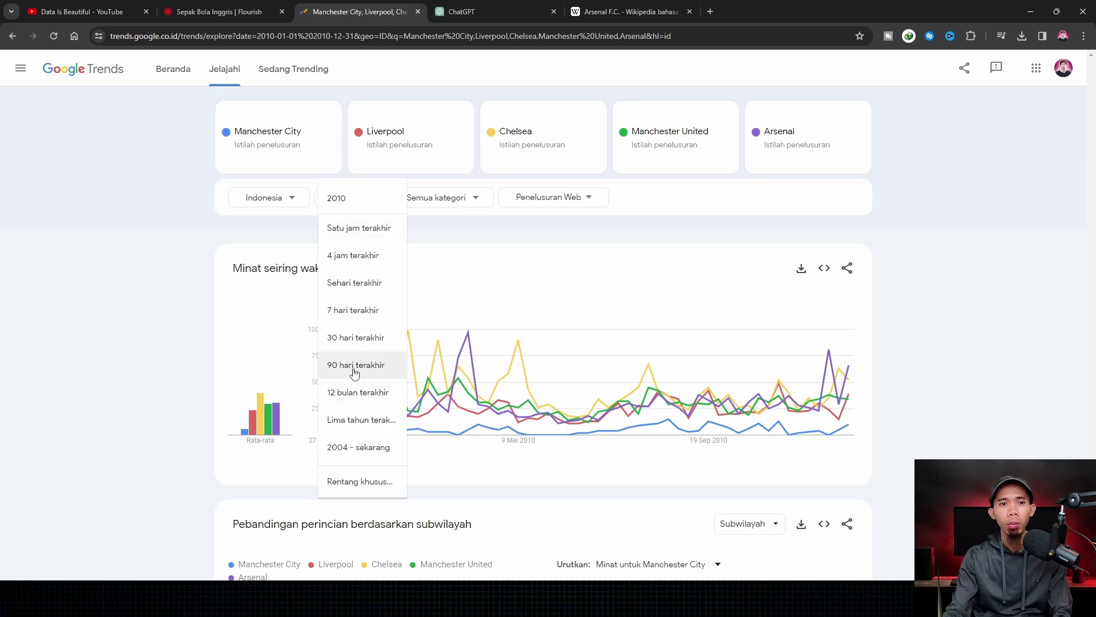
{"action": "left_click", "coordinate": [360, 483]}
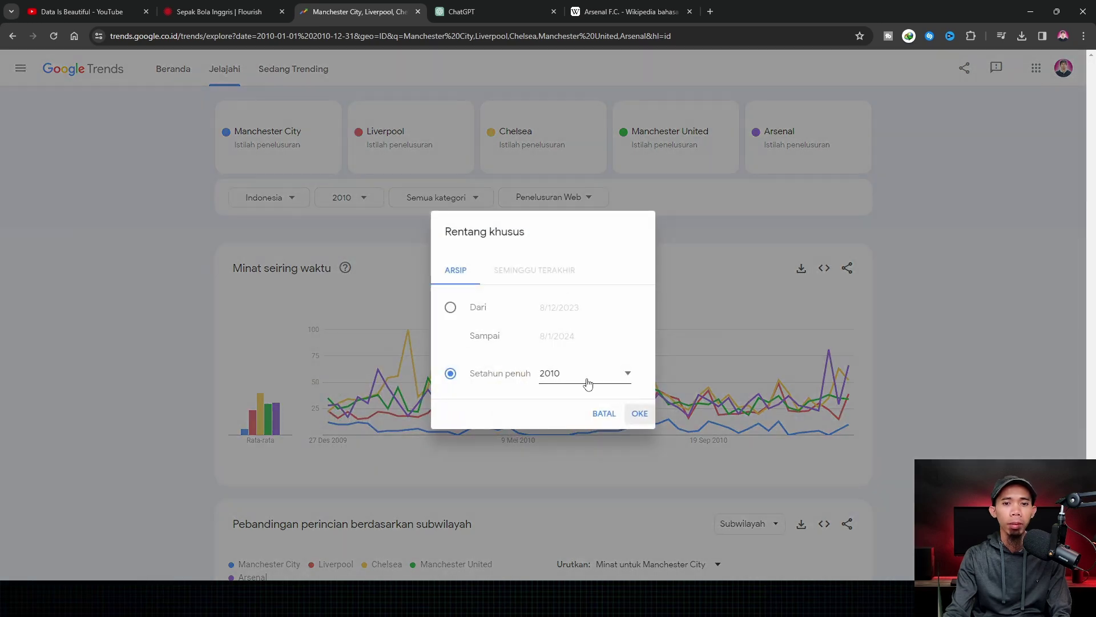
{"action": "left_click", "coordinate": [588, 380]}
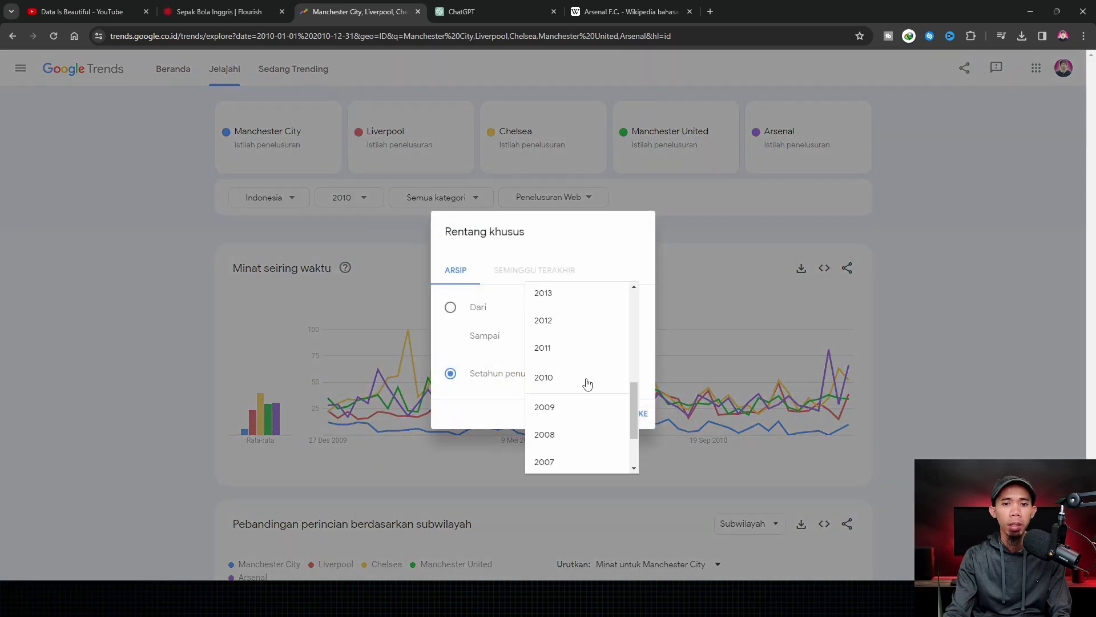
{"action": "left_click", "coordinate": [554, 350]}
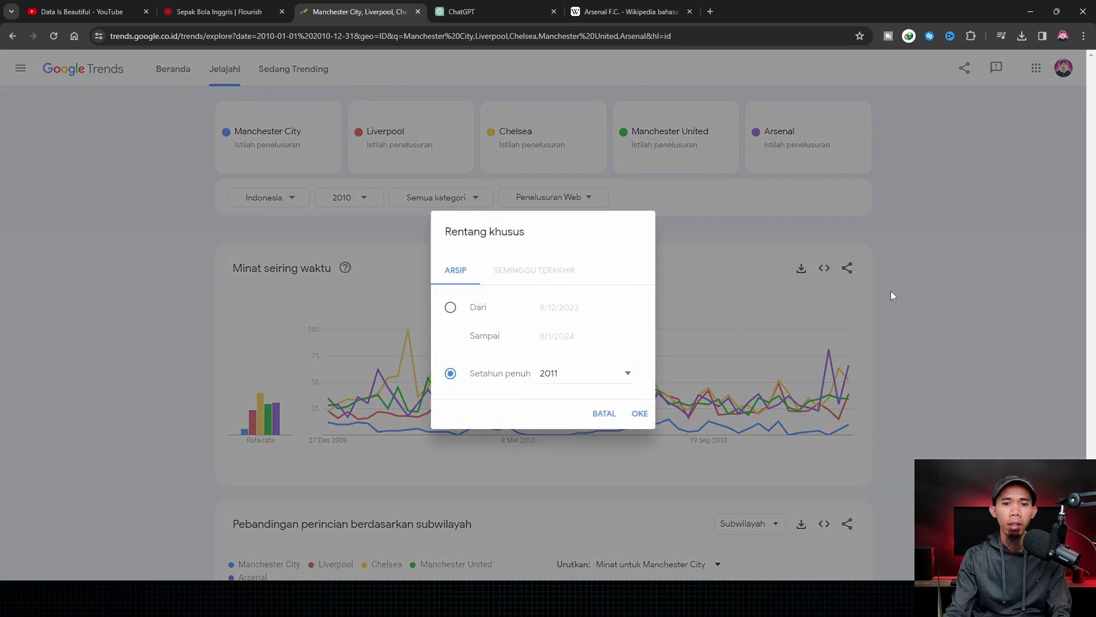
{"action": "left_click", "coordinate": [637, 414]}
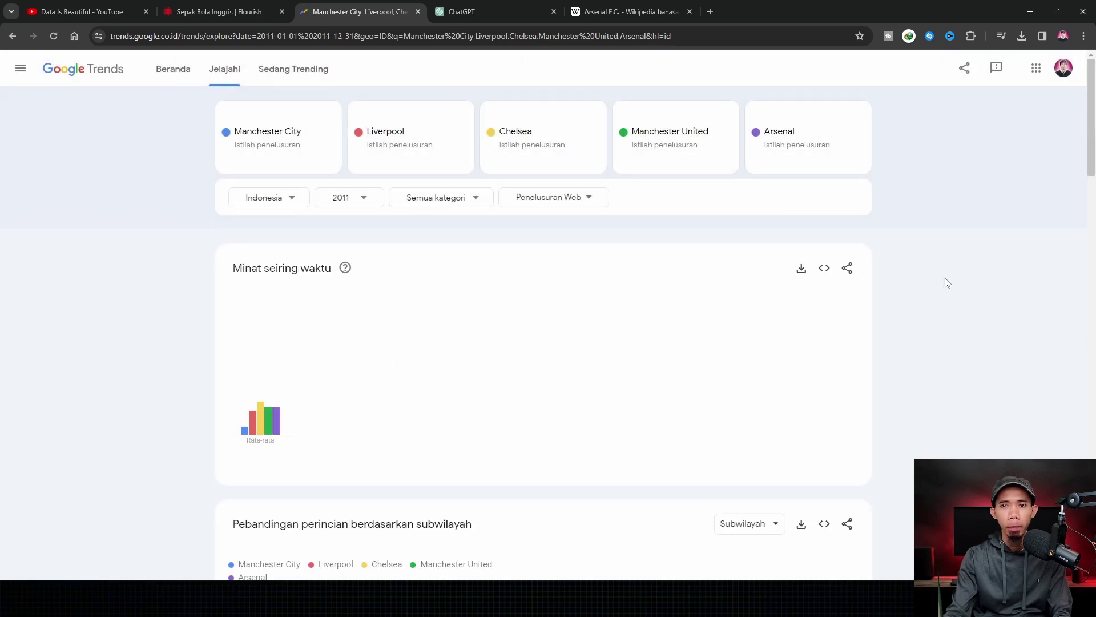
{"action": "left_click", "coordinate": [801, 270]}
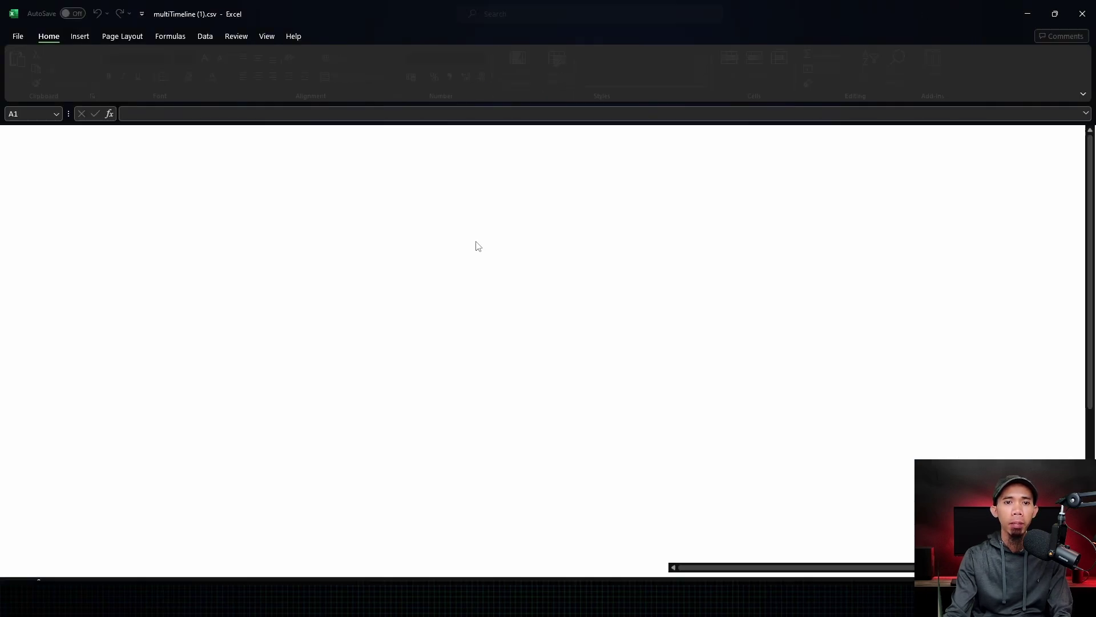
Split column A of multiTimeline (1).csv into separate columns at the commas and autofit the column widths
{"action": "left_click", "coordinate": [26, 130]}
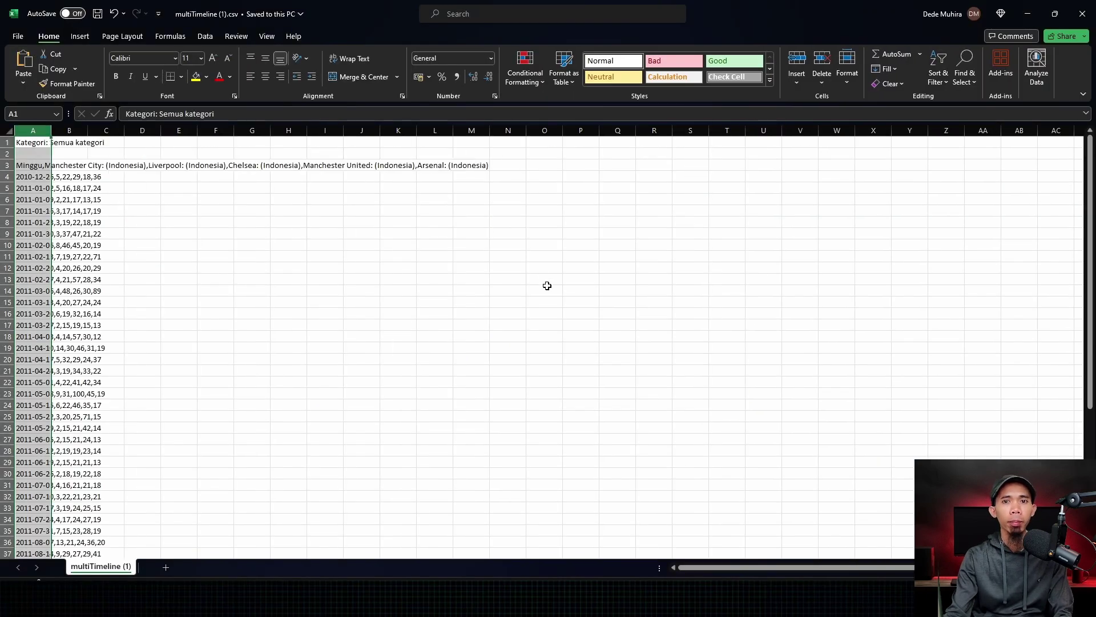
{"action": "left_click", "coordinate": [205, 36]}
{"action": "left_click", "coordinate": [562, 68]}
{"action": "left_click", "coordinate": [307, 202]}
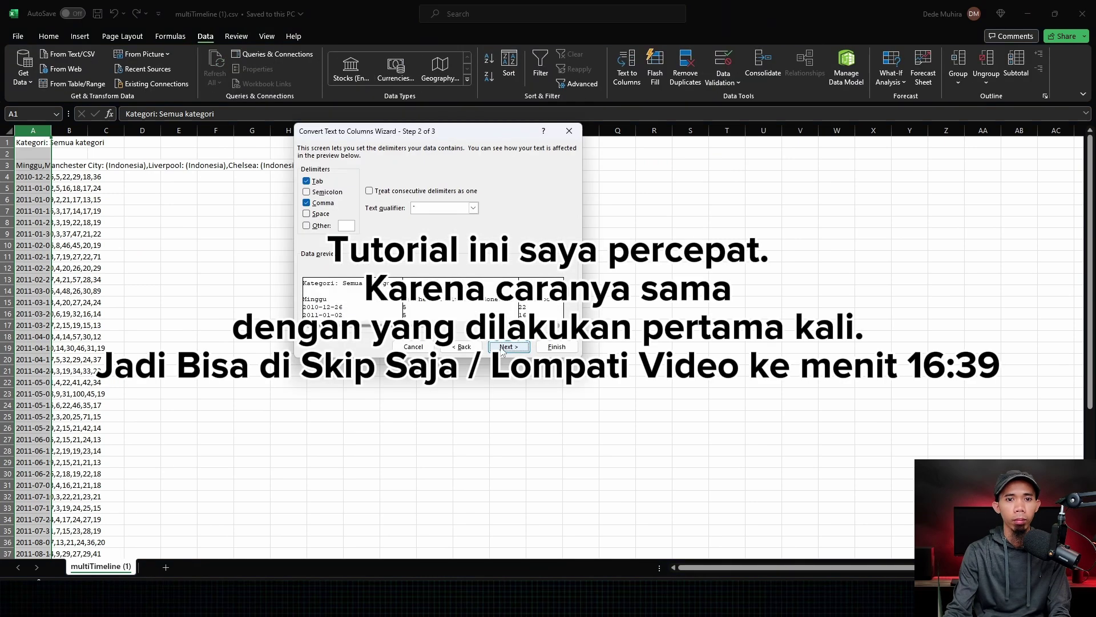
{"action": "left_click", "coordinate": [560, 345]}
{"action": "left_click", "coordinate": [9, 130]}
{"action": "left_click", "coordinate": [847, 67]}
{"action": "left_click", "coordinate": [896, 166]}
Delete the 2010-12-26 row and every weekly row except the first one of each month in 2011
{"action": "left_click", "coordinate": [34, 177]}
{"action": "left_click", "coordinate": [6, 177]}
{"action": "key", "text": "ctrl+minus"}
{"action": "left_click", "coordinate": [34, 190]}
{"action": "left_click_drag", "start_coordinate": [7, 188], "coordinate": [7, 269]}
{"action": "left_click_drag", "start_coordinate": [7, 291], "coordinate": [7, 361]}
{"action": "left_click_drag", "start_coordinate": [6, 383], "coordinate": [7, 417]}
{"action": "left_click_drag", "start_coordinate": [7, 439], "coordinate": [7, 519]}
{"action": "key", "text": "ctrl+minus"}
{"action": "left_click_drag", "start_coordinate": [7, 268], "coordinate": [6, 292]}
{"action": "left_click_drag", "start_coordinate": [6, 314], "coordinate": [6, 337]}
{"action": "left_click_drag", "start_coordinate": [7, 360], "coordinate": [7, 485]}
{"action": "key", "text": "ctrl+minus"}
Apply a custom date format to A4:A15 showing the month name and bracketed year, as in Januari (2011)
{"action": "left_click", "coordinate": [700, 280]}
{"action": "left_click_drag", "start_coordinate": [57, 176], "coordinate": [61, 302]}
{"action": "key", "text": "ctrl+1"}
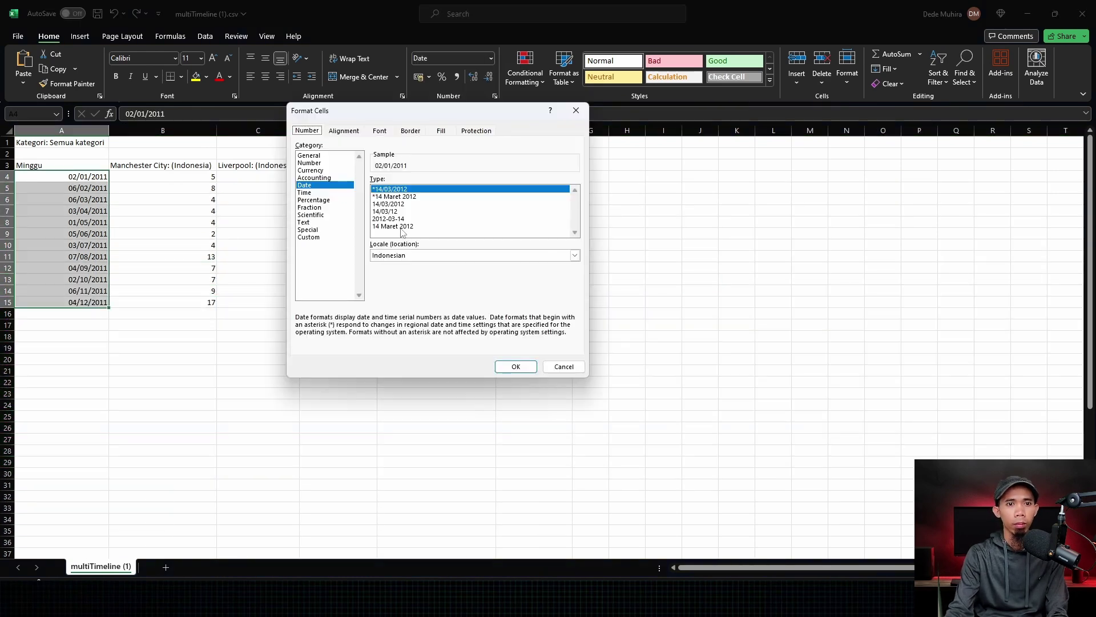
{"action": "left_click", "coordinate": [309, 237]}
{"action": "left_click", "coordinate": [428, 283]}
{"action": "left_click_drag", "start_coordinate": [405, 189], "coordinate": [396, 191]}
{"action": "key", "text": "BackSpace"}
{"action": "type", "text": "("}
{"action": "left_click", "coordinate": [515, 366]}
Copy the table A3:F15, paste it transposed at A19 and autofit the column widths
{"action": "left_click_drag", "start_coordinate": [57, 166], "coordinate": [561, 304]}
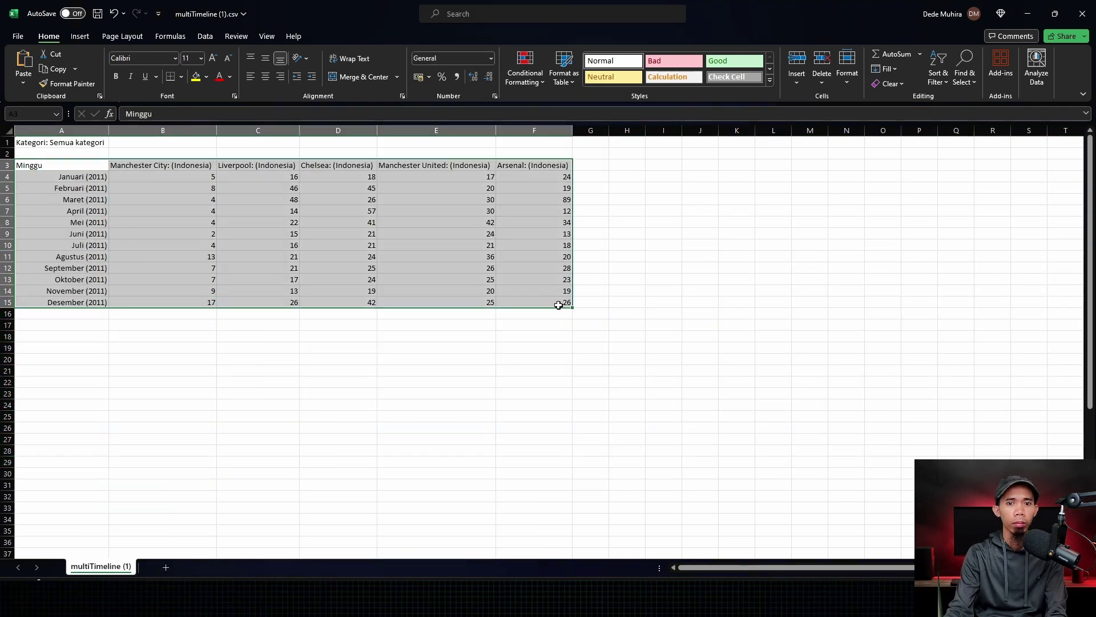
{"action": "key", "text": "ctrl+c"}
{"action": "right_click", "coordinate": [62, 349]}
{"action": "left_click", "coordinate": [137, 371]}
{"action": "left_click", "coordinate": [163, 349]}
{"action": "left_click", "coordinate": [9, 130]}
{"action": "double_click", "coordinate": [109, 130]}
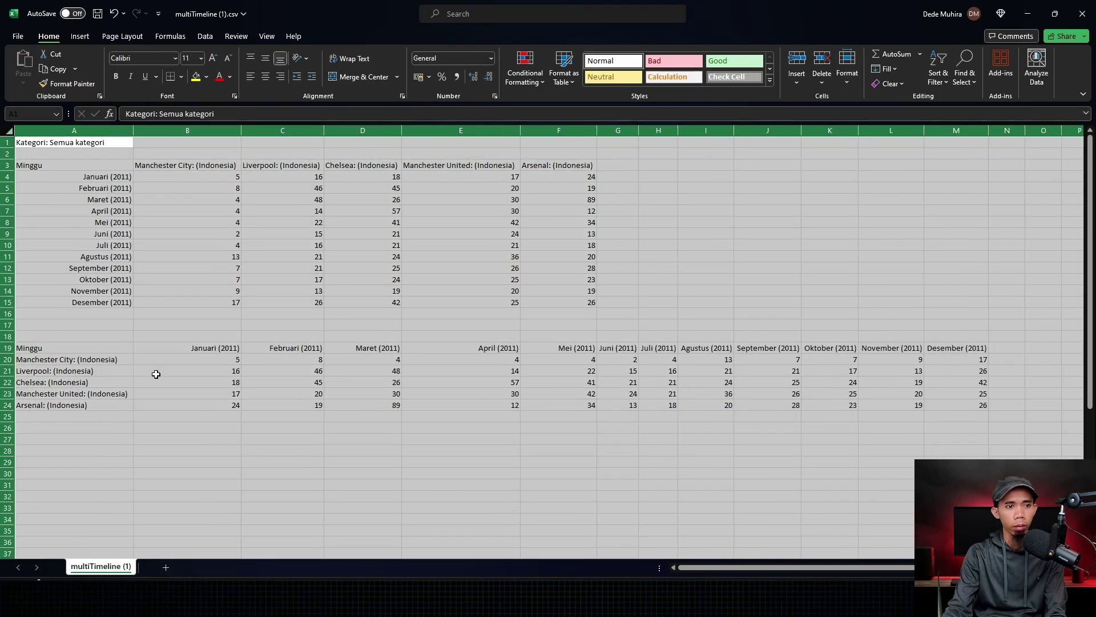
Copy the club names from A20:A24 to A28 and enter the share formula =B20/B26 in B28
{"action": "left_click_drag", "start_coordinate": [57, 359], "coordinate": [57, 405]}
{"action": "key", "text": "ctrl+c"}
{"action": "left_click", "coordinate": [58, 451]}
{"action": "key", "text": "ctrl+v"}
{"action": "scroll", "coordinate": [455, 343], "scroll_direction": "down", "scroll_amount": 2}
{"action": "left_click", "coordinate": [187, 382]}
{"action": "type", "text": "=B20/B26"}
{"action": "key", "text": "Return"}
{"action": "left_click_drag", "start_coordinate": [241, 388], "coordinate": [987, 387]}
{"action": "double_click", "coordinate": [283, 382]}
{"action": "key", "text": "ctrl+z"}
Make the total reference in B28's formula absolute and fill the formula across to M28
{"action": "double_click", "coordinate": [187, 382]}
{"action": "key", "text": "F4"}
{"action": "key", "text": "Return"}
{"action": "left_click_drag", "start_coordinate": [241, 387], "coordinate": [987, 387]}
Edit the formulas in C28 to M28 so each one divides by its own month's total
{"action": "double_click", "coordinate": [283, 382]}
{"action": "double_click", "coordinate": [362, 382]}
{"action": "double_click", "coordinate": [460, 382]}
{"action": "double_click", "coordinate": [559, 382]}
{"action": "double_click", "coordinate": [617, 382]}
{"action": "double_click", "coordinate": [658, 382]}
{"action": "double_click", "coordinate": [700, 382]}
{"action": "double_click", "coordinate": [768, 382]}
{"action": "double_click", "coordinate": [830, 382]}
{"action": "double_click", "coordinate": [891, 382]}
{"action": "double_click", "coordinate": [956, 382]}
Fill the share formulas down to row 32 for all months and format B28:M32 as percentages
{"action": "left_click_drag", "start_coordinate": [187, 382], "coordinate": [362, 382]}
{"action": "left_click_drag", "start_coordinate": [402, 388], "coordinate": [402, 433]}
{"action": "left_click", "coordinate": [461, 382]}
{"action": "left_click_drag", "start_coordinate": [187, 382], "coordinate": [363, 427]}
{"action": "left_click_drag", "start_coordinate": [401, 433], "coordinate": [986, 434]}
{"action": "left_click", "coordinate": [441, 77]}
Copy the 2011 month headings and club shares into columns P to AA of Sepak Bola.xlsx and switch back to Flourish
{"action": "left_click_drag", "start_coordinate": [187, 280], "coordinate": [957, 279]}
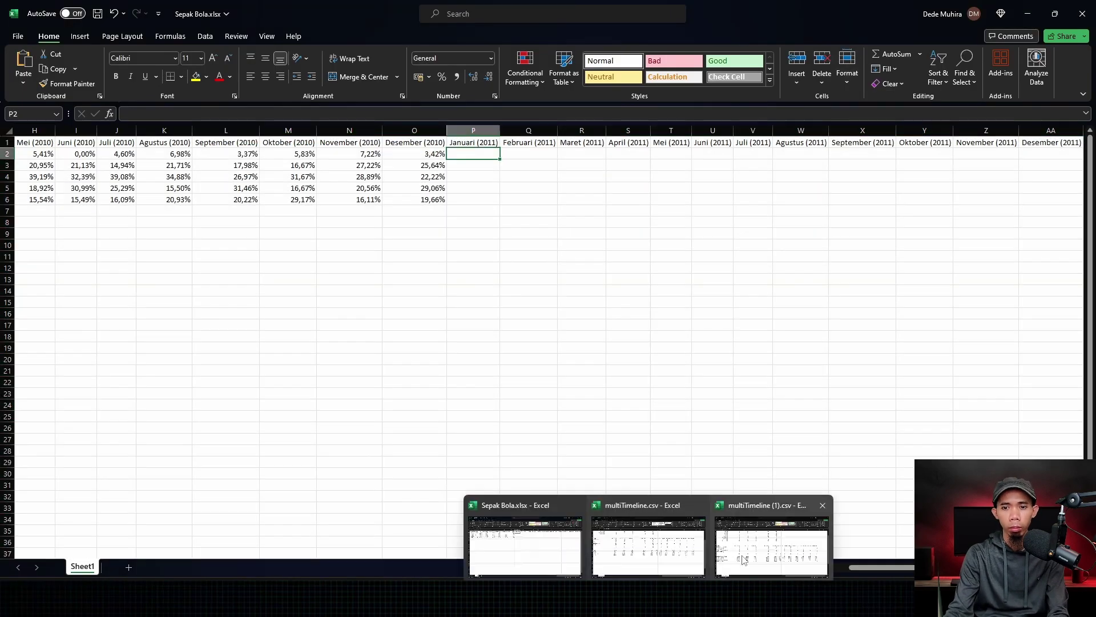
{"action": "left_click", "coordinate": [651, 526]}
{"action": "left_click_drag", "start_coordinate": [187, 382], "coordinate": [956, 428]}
{"action": "key", "text": "ctrl+c"}
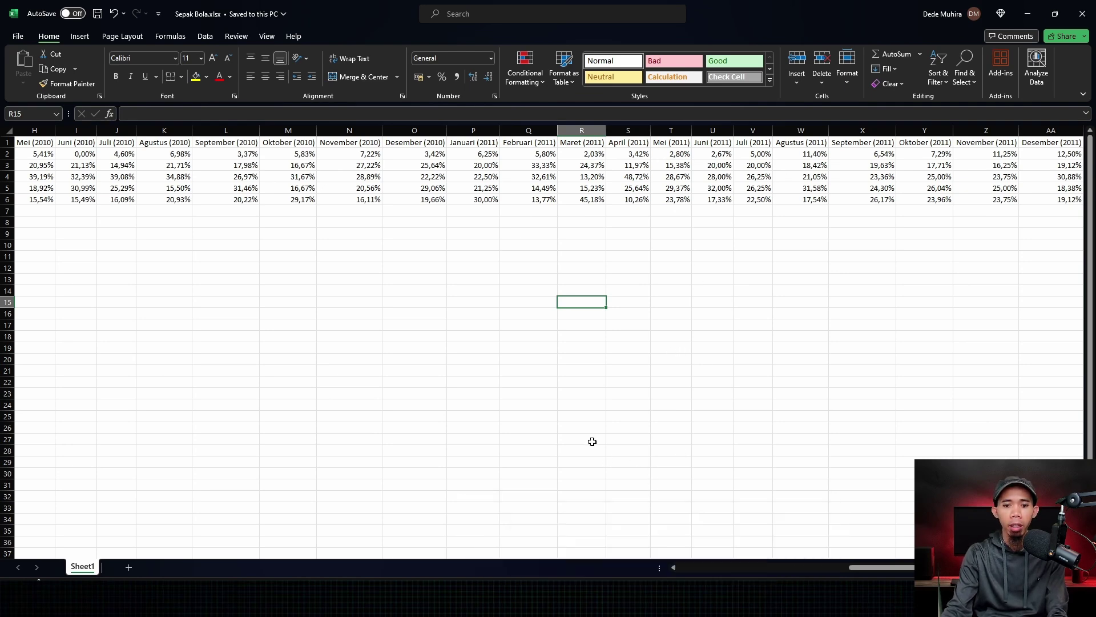
{"action": "key", "text": "alt+Tab"}
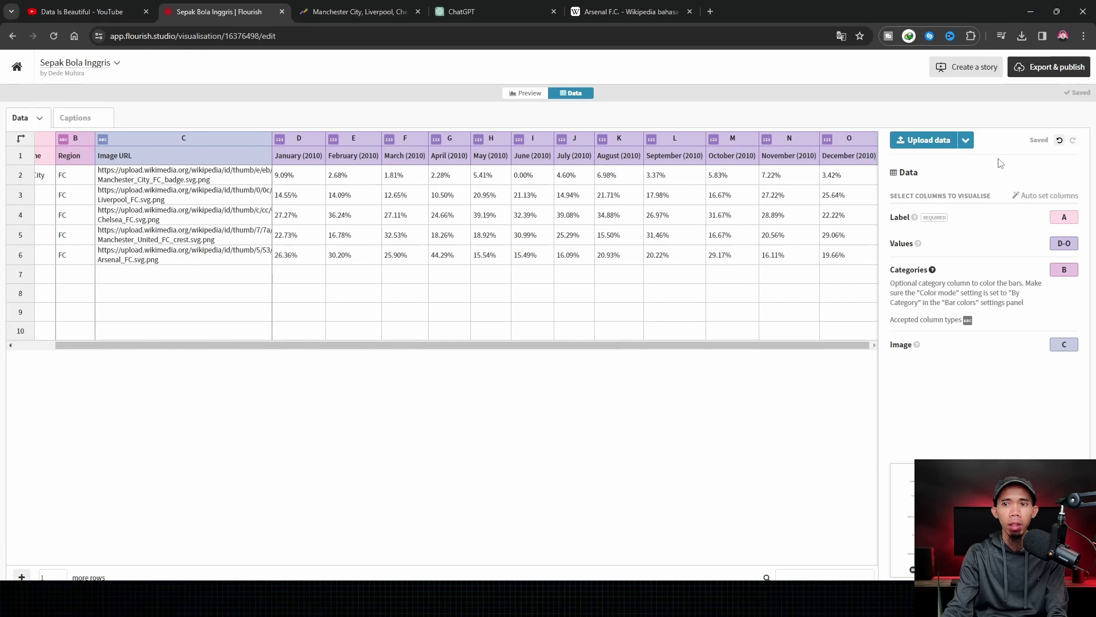
Upload Sepak Bola.xlsx as the chart's new data, check the 2011 month columns and preview the race
{"action": "left_click", "coordinate": [929, 143]}
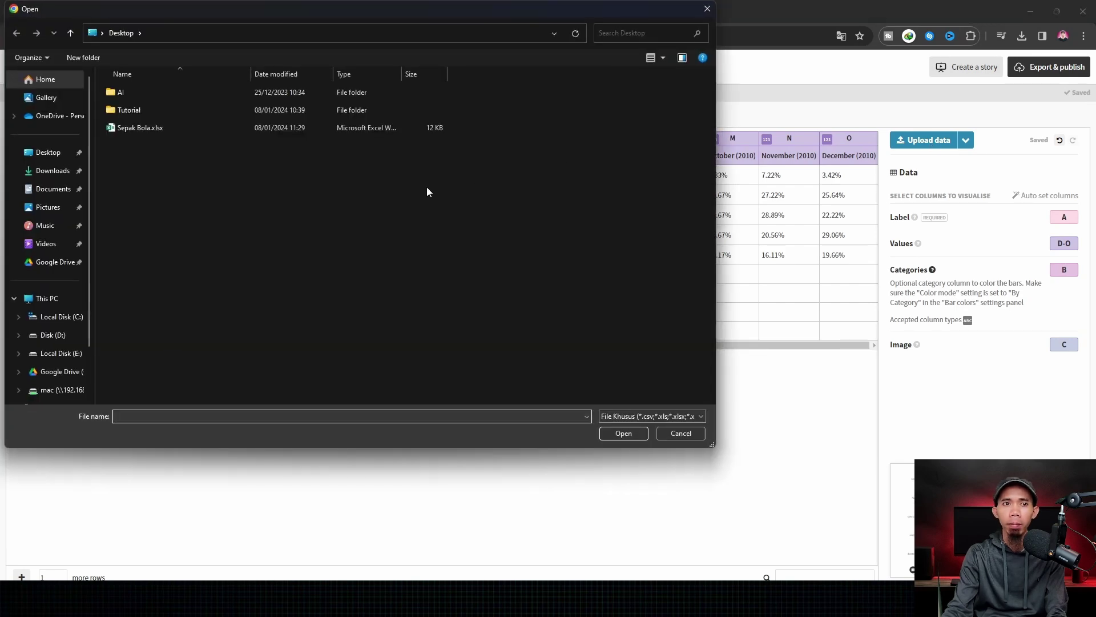
{"action": "left_click", "coordinate": [137, 129]}
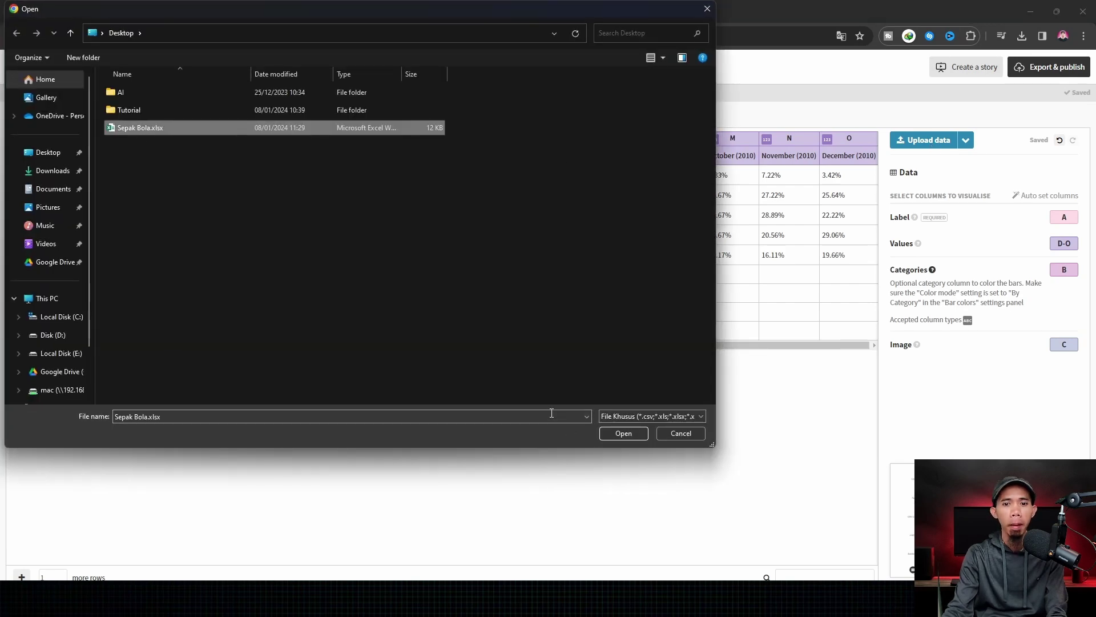
{"action": "left_click", "coordinate": [609, 435]}
{"action": "left_click", "coordinate": [464, 370]}
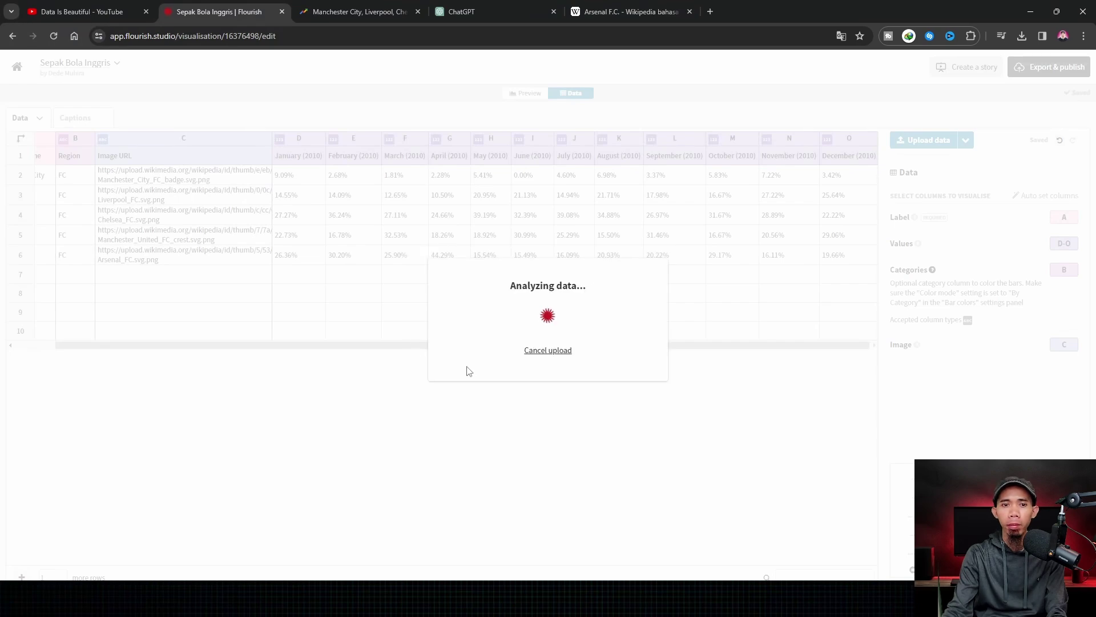
{"action": "left_click", "coordinate": [468, 335]}
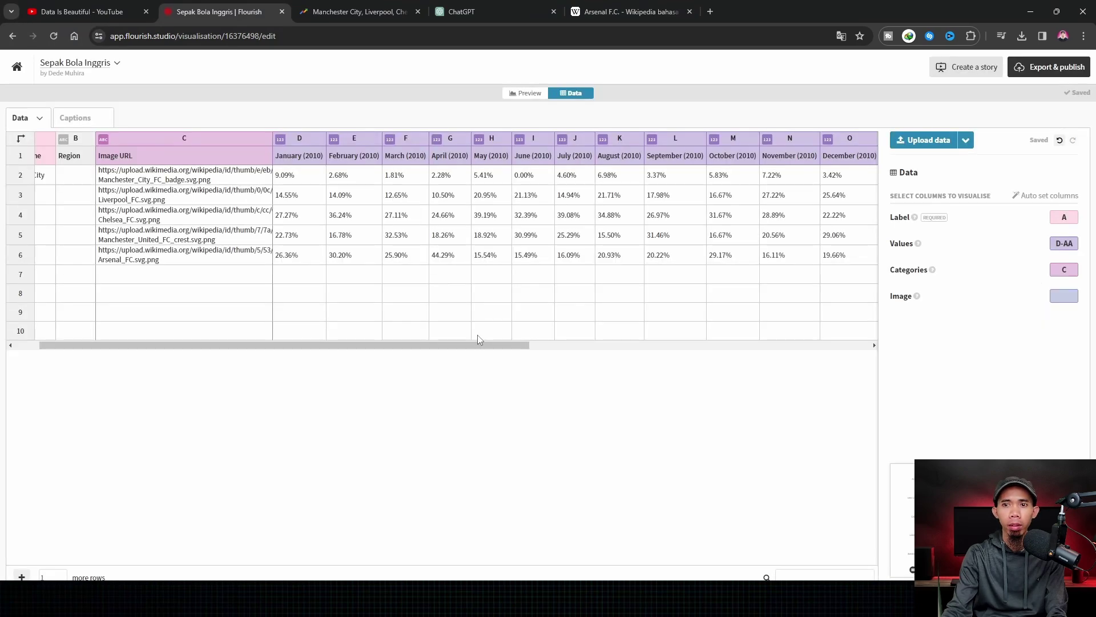
{"action": "left_click_drag", "start_coordinate": [462, 345], "coordinate": [872, 375]}
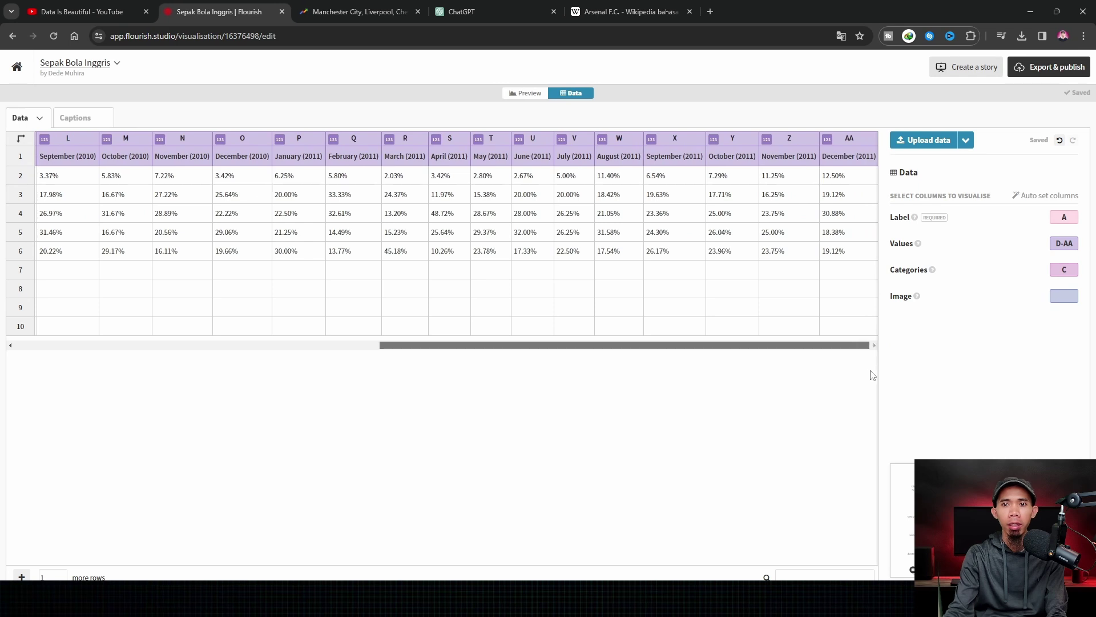
{"action": "left_click", "coordinate": [683, 160]}
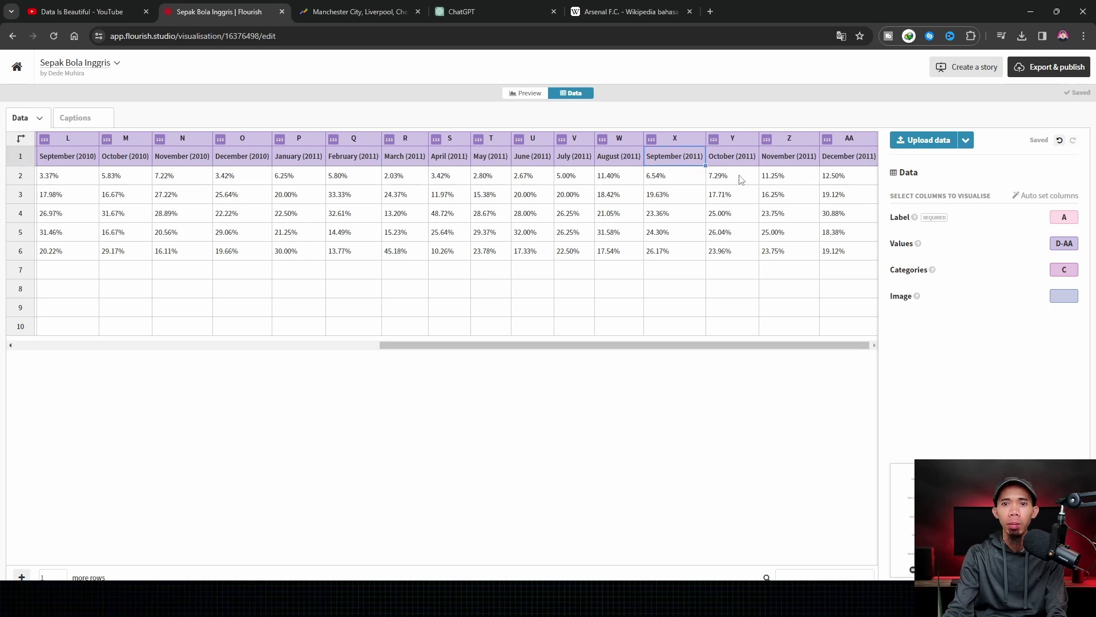
{"action": "left_click", "coordinate": [530, 95]}
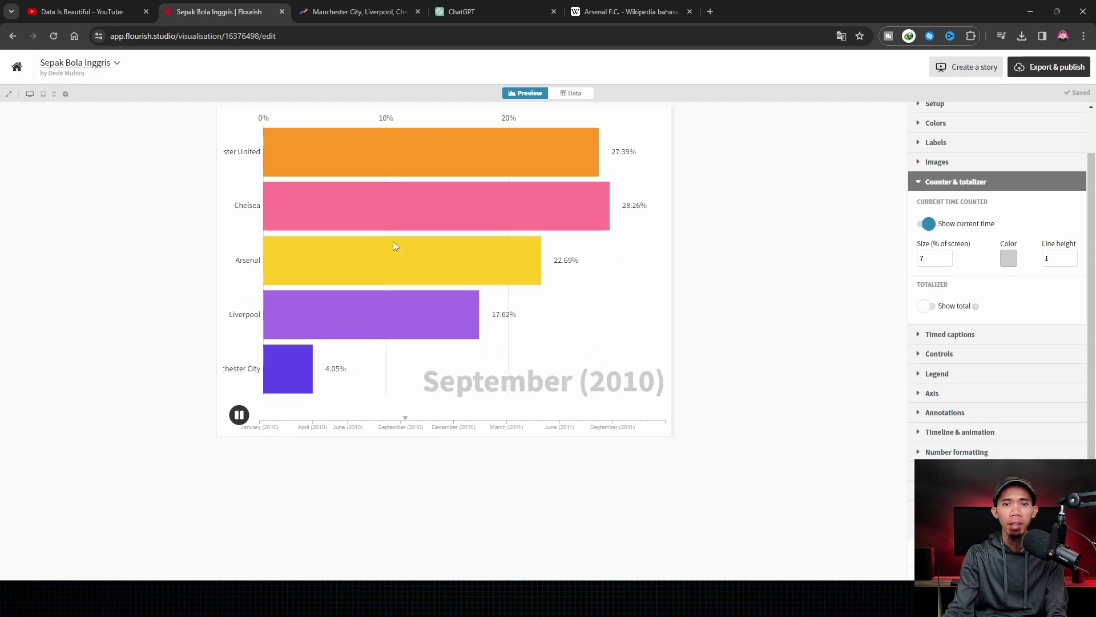
Enter FC as the region for Manchester City and fill it down to Arsenal in B2:B6 of the data sheet
{"action": "left_click", "coordinate": [568, 93]}
{"action": "left_click_drag", "start_coordinate": [411, 346], "coordinate": [31, 350]}
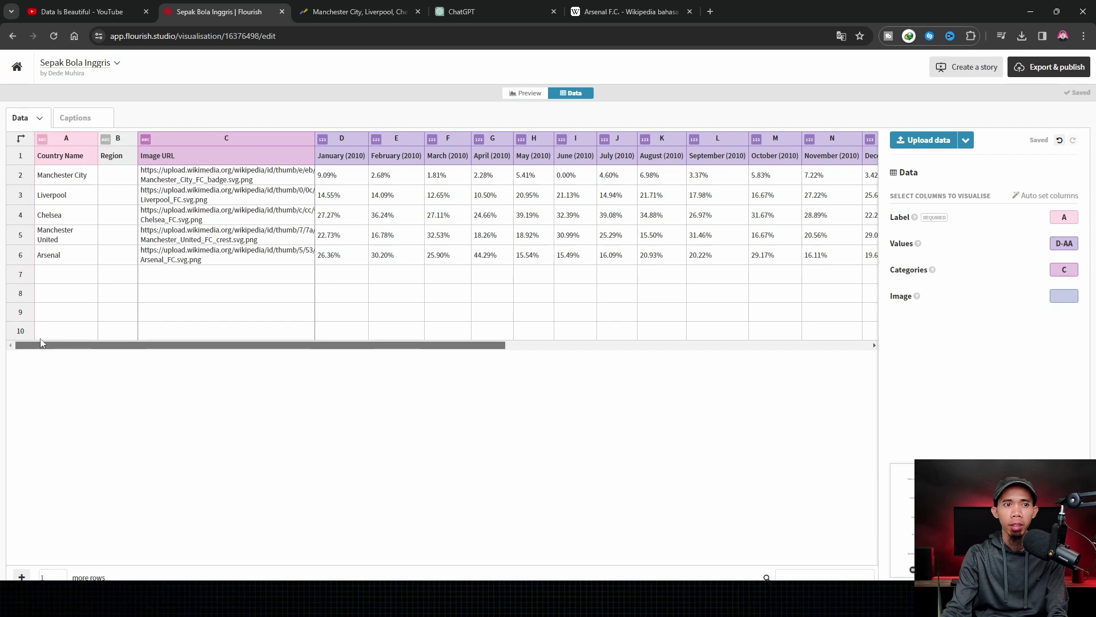
{"action": "left_click", "coordinate": [234, 176]}
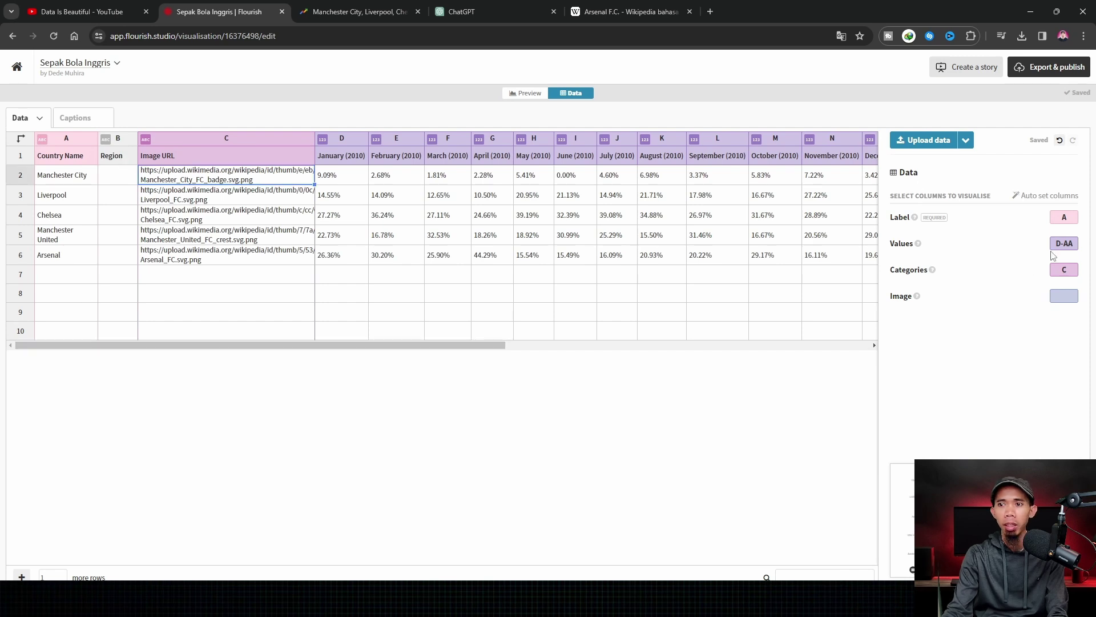
{"action": "left_click", "coordinate": [119, 174]}
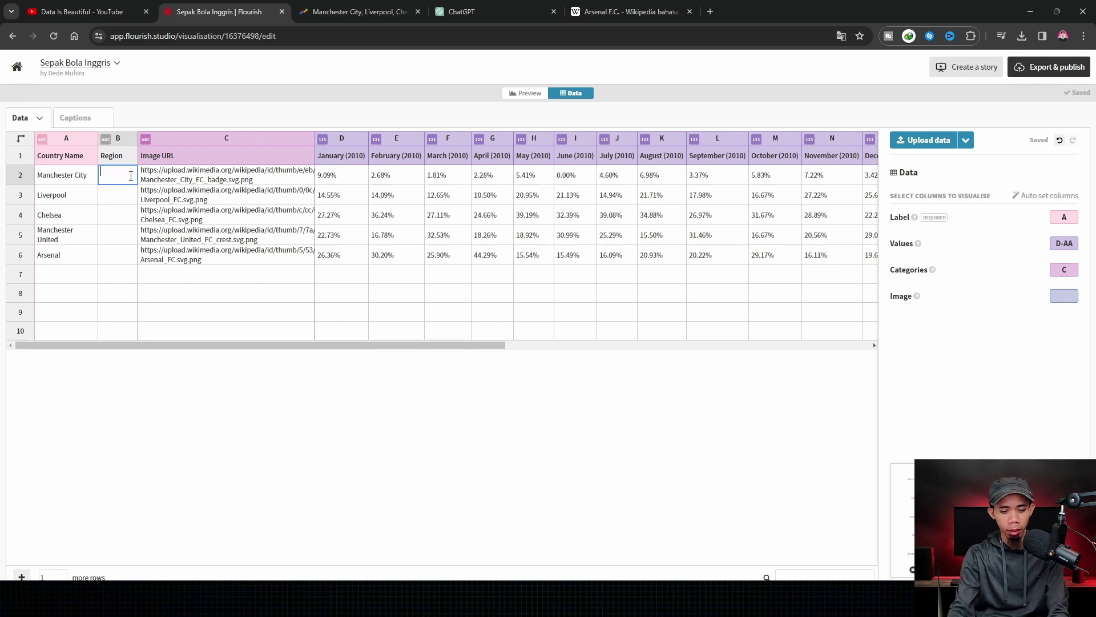
{"action": "key", "text": "Return"}
{"action": "left_click", "coordinate": [114, 171]}
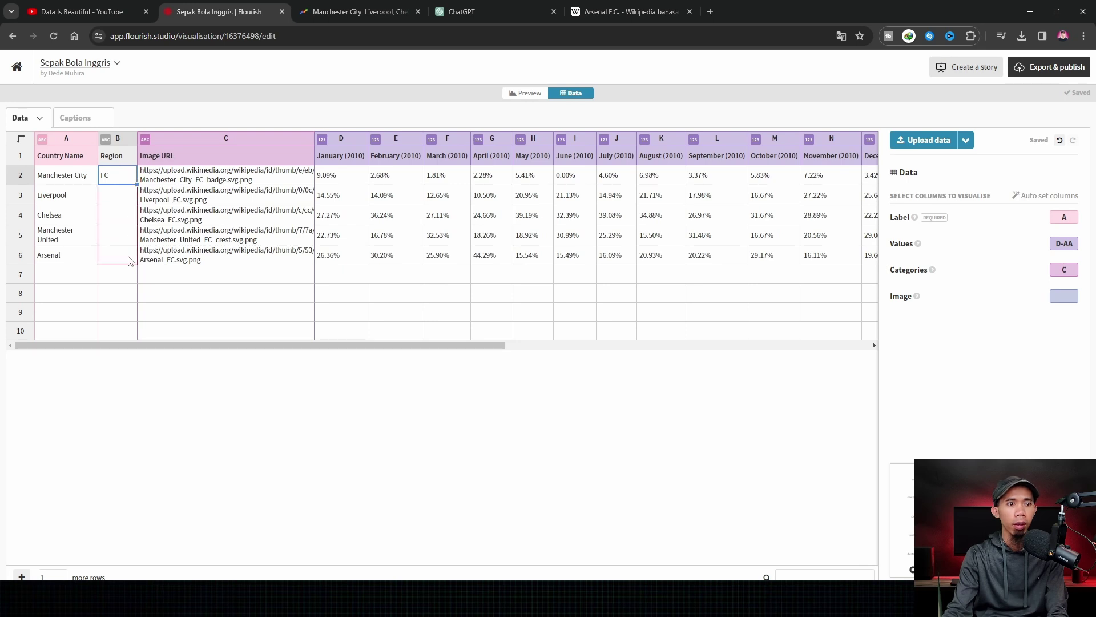
{"action": "left_click_drag", "start_coordinate": [129, 260], "coordinate": [130, 261]}
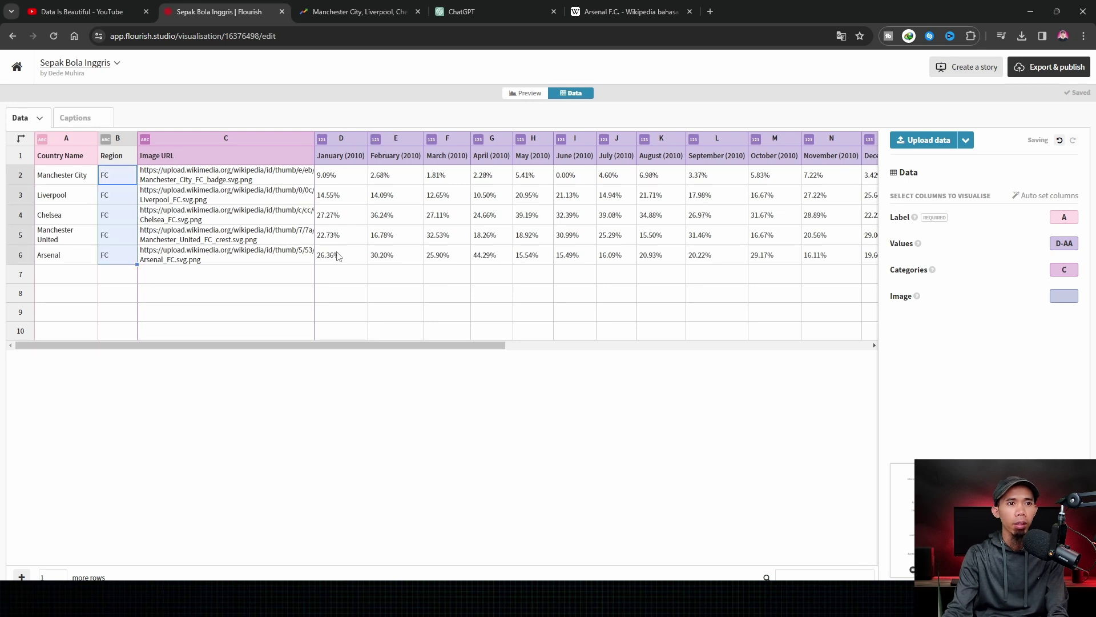
Set the Categories column to B and the Image column to C, and preview the race with crests
{"action": "left_click", "coordinate": [1058, 270]}
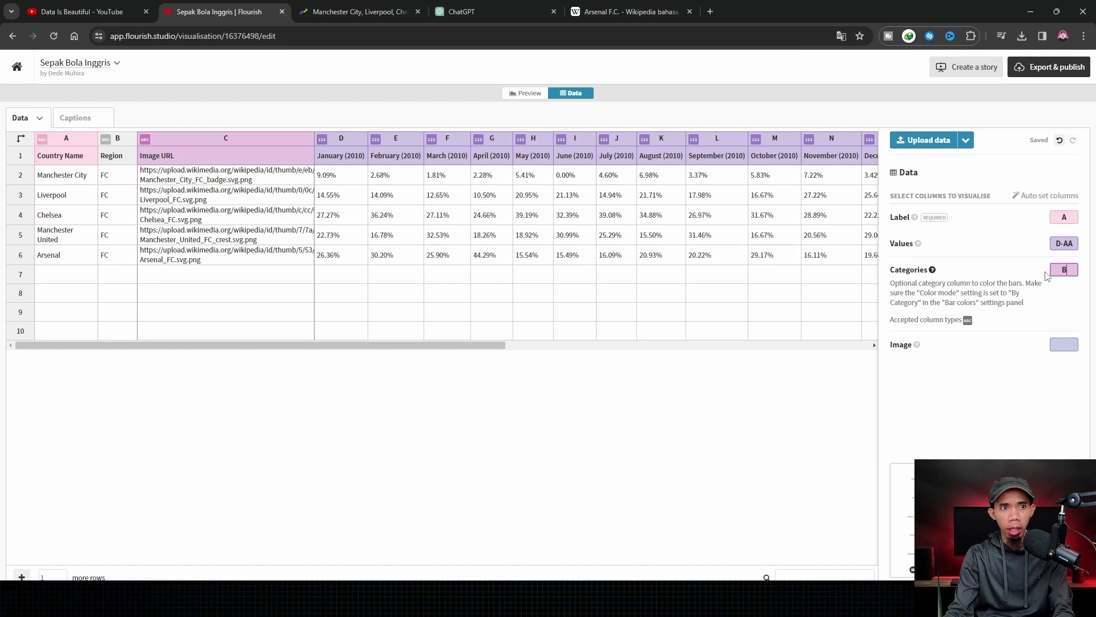
{"action": "left_click", "coordinate": [1056, 346]}
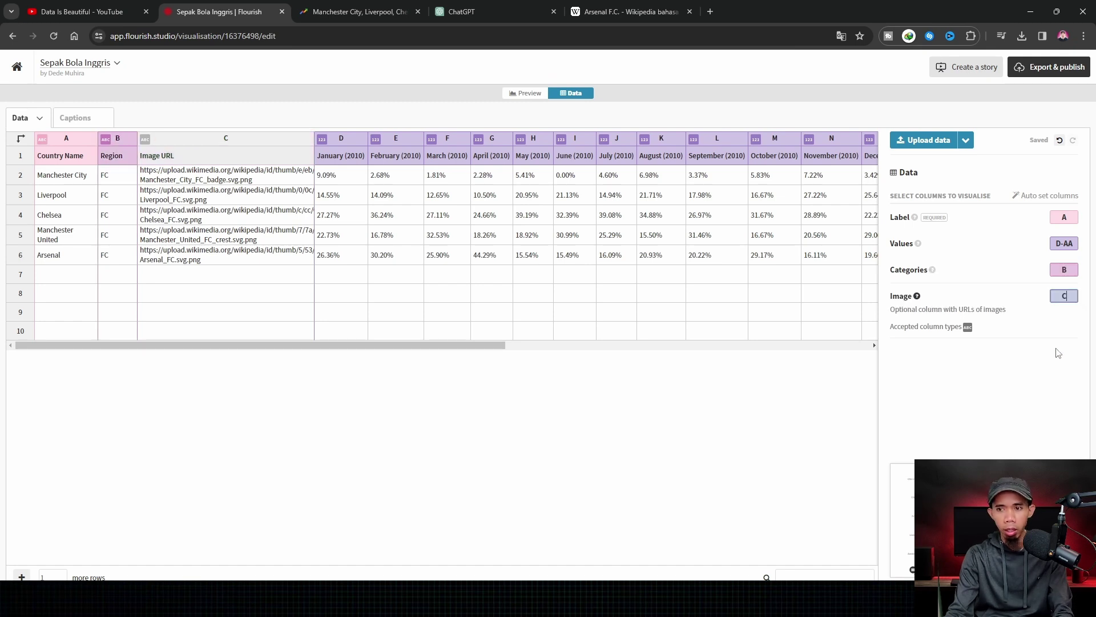
{"action": "scroll", "coordinate": [440, 360], "scroll_direction": "right", "scroll_amount": 10}
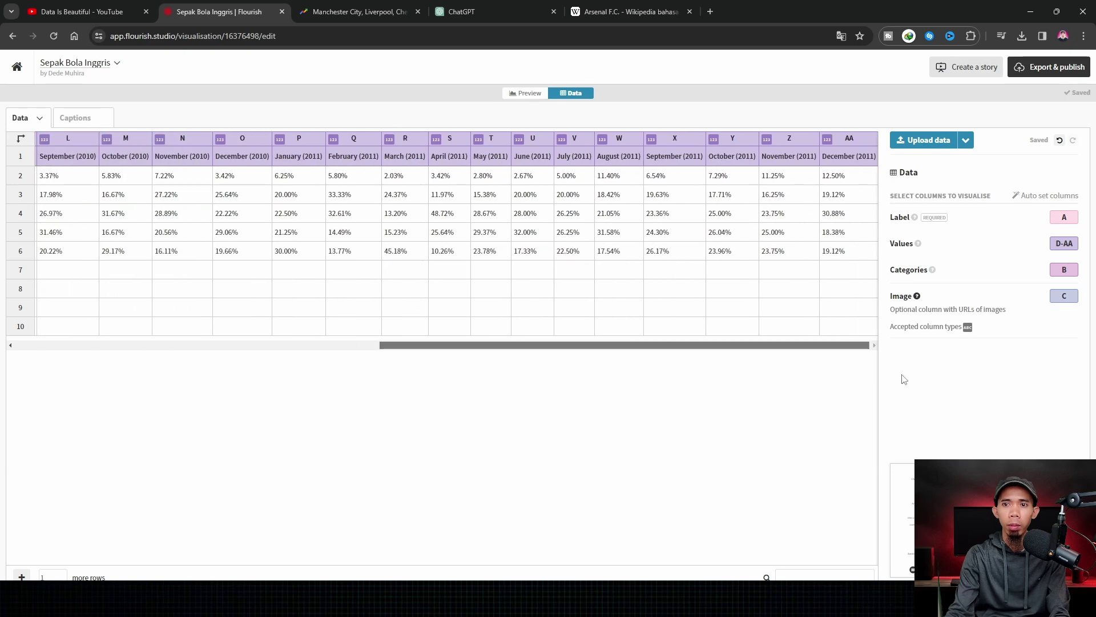
{"action": "left_click", "coordinate": [1061, 243]}
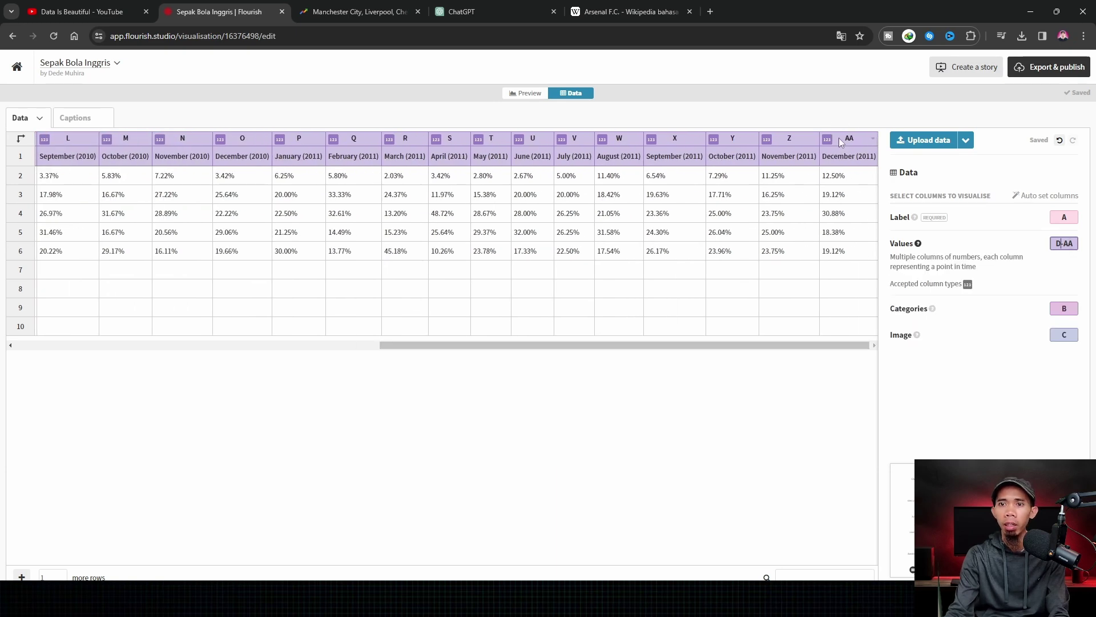
{"action": "left_click_drag", "start_coordinate": [737, 346], "coordinate": [154, 355]}
{"action": "left_click", "coordinate": [528, 94]}
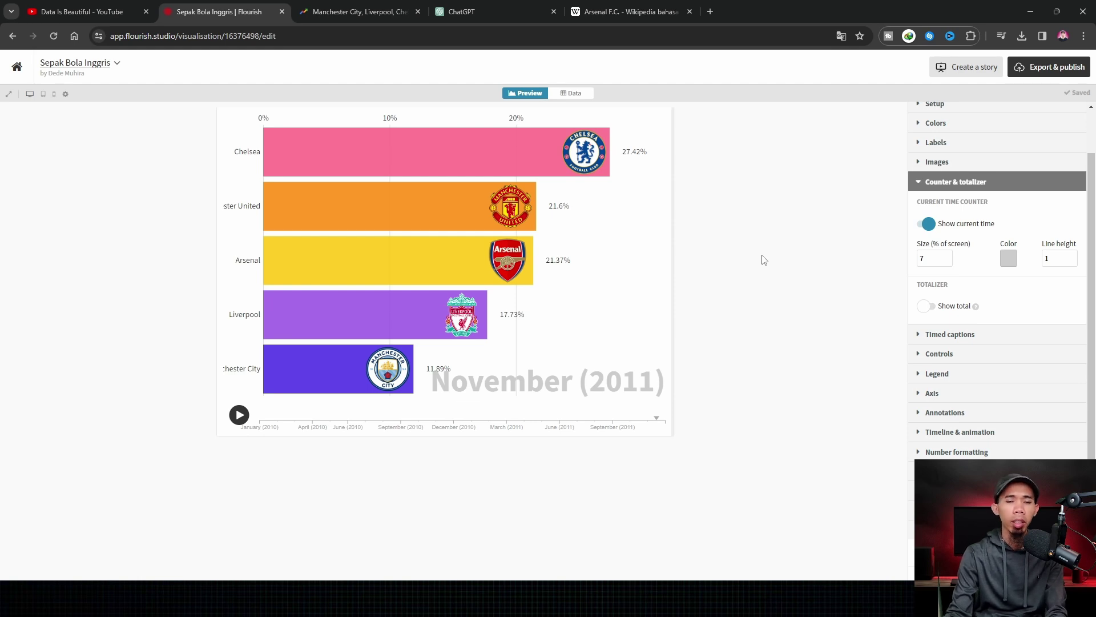
{"action": "scroll", "coordinate": [988, 204], "scroll_direction": "up", "scroll_amount": 1}
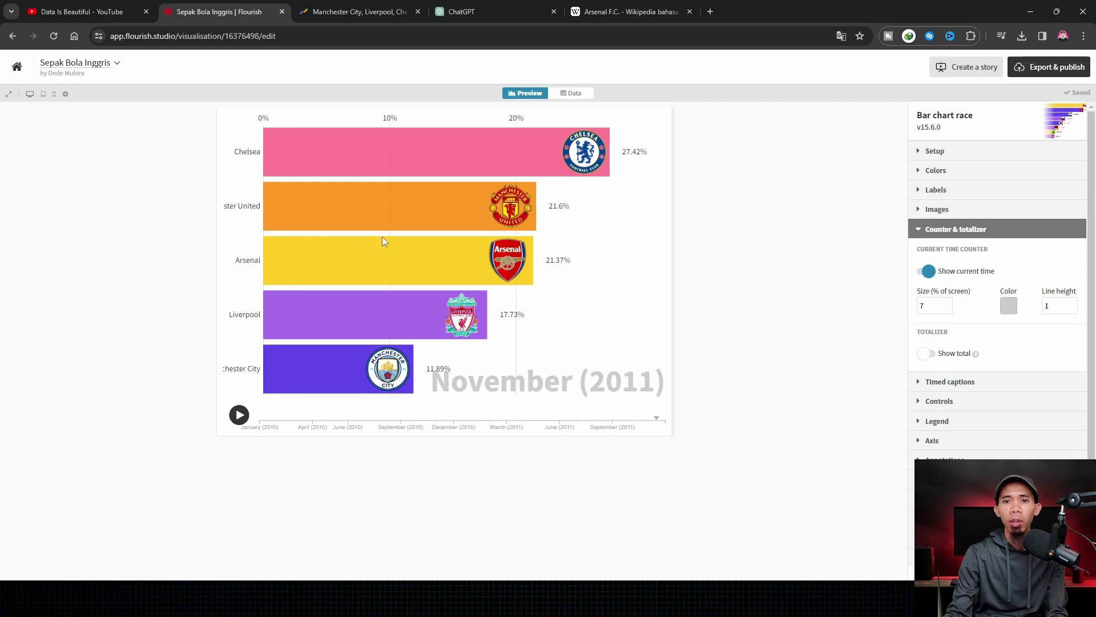
Publish the visualisation without allowing duplication and open its public page
{"action": "left_click", "coordinate": [571, 94]}
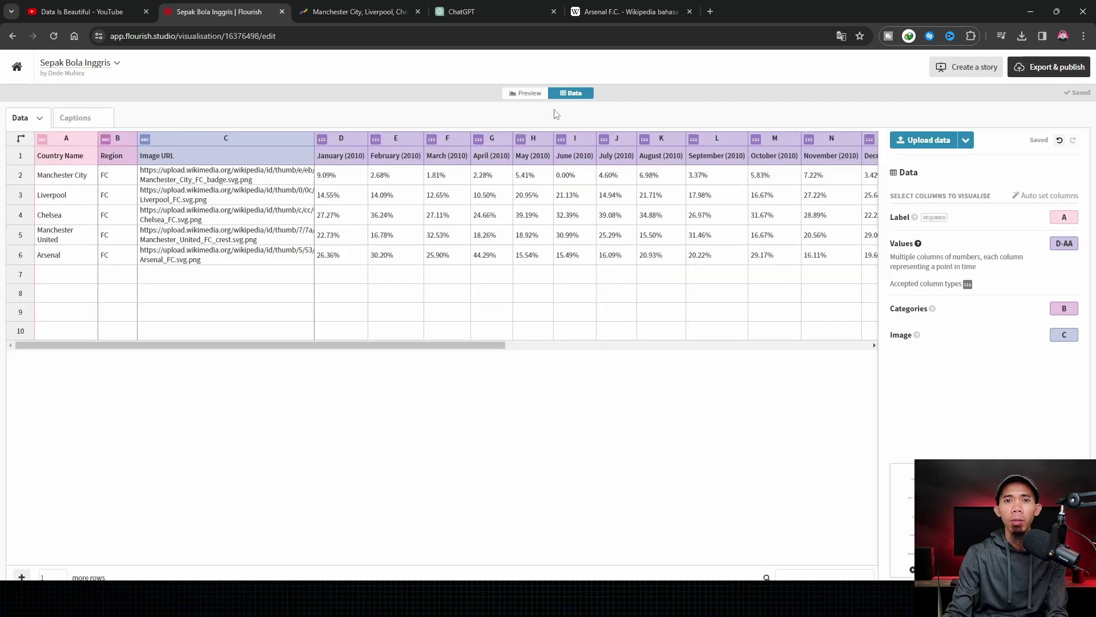
{"action": "left_click_drag", "start_coordinate": [474, 345], "coordinate": [313, 342]}
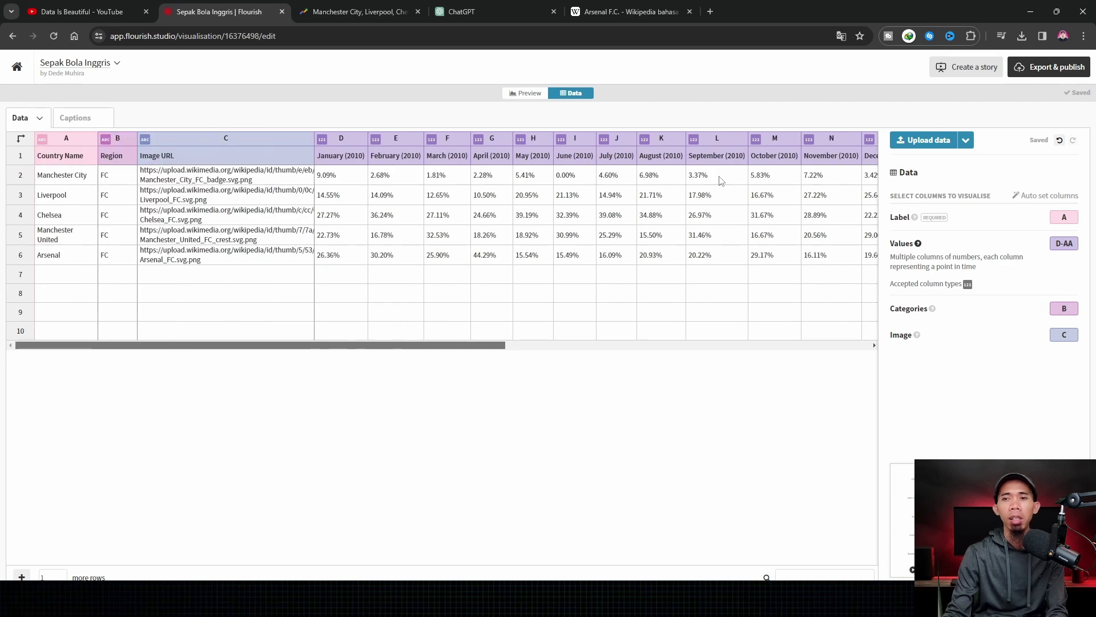
{"action": "left_click", "coordinate": [1042, 69]}
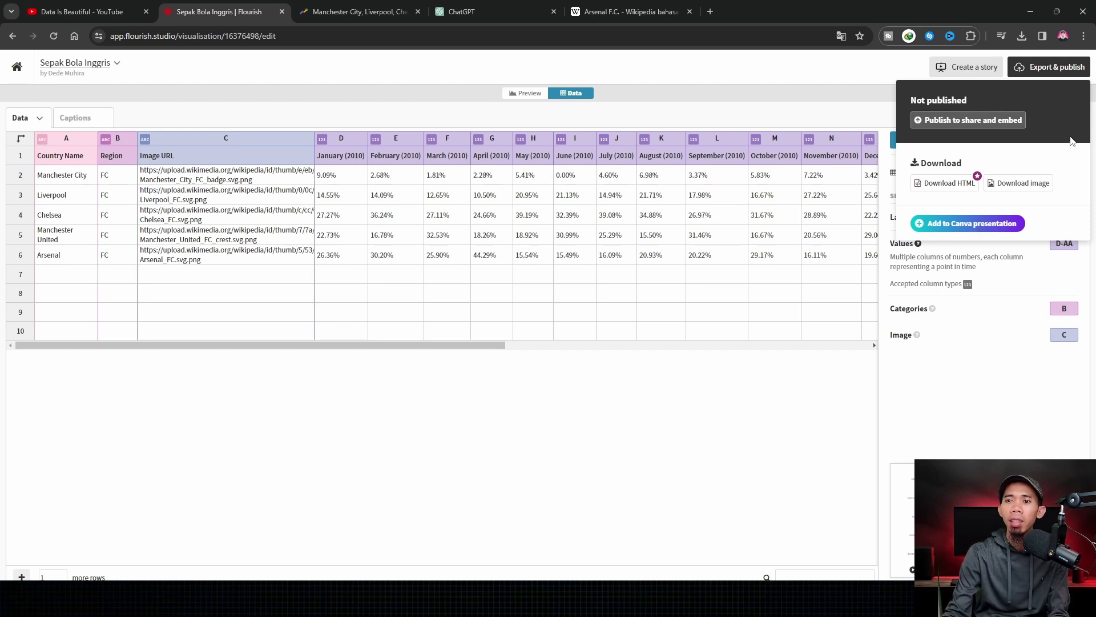
{"action": "left_click", "coordinate": [969, 122]}
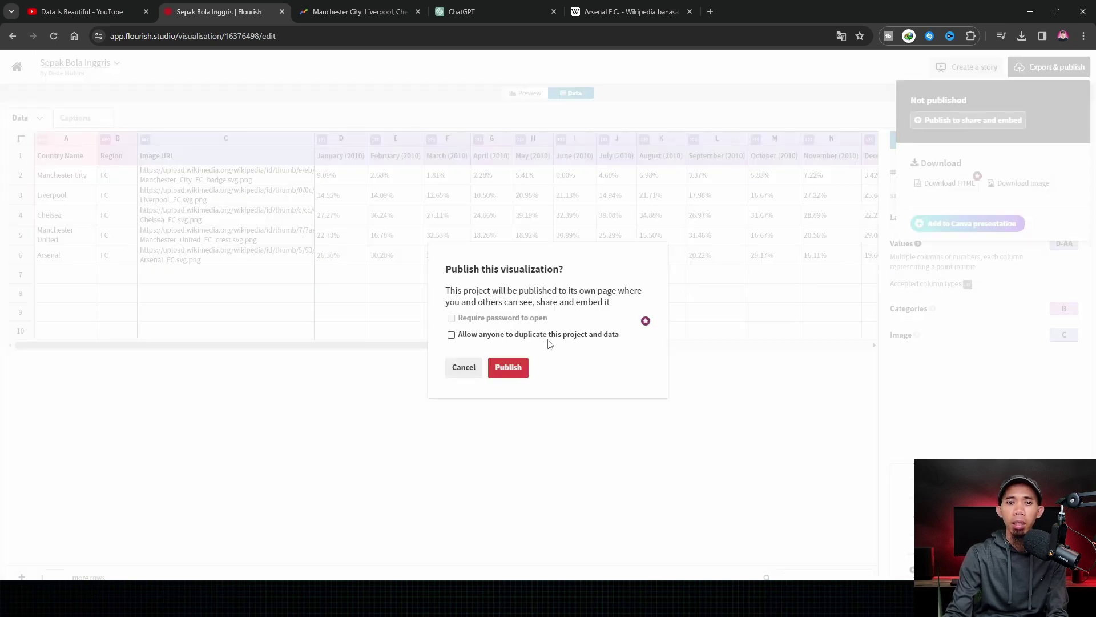
{"action": "left_click", "coordinate": [508, 372]}
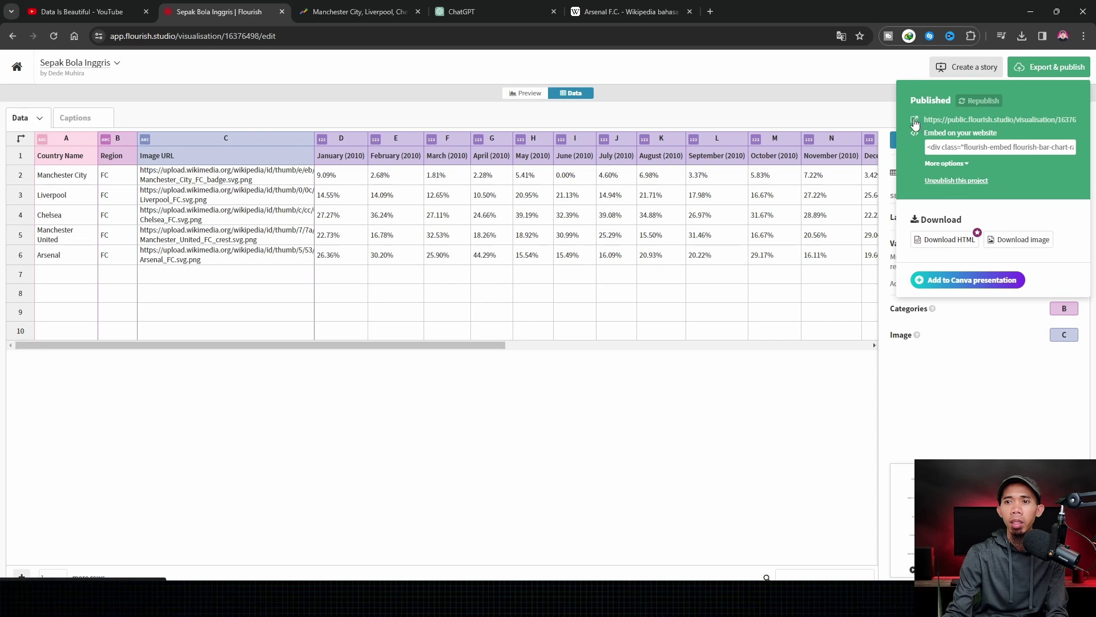
{"action": "left_click", "coordinate": [914, 119]}
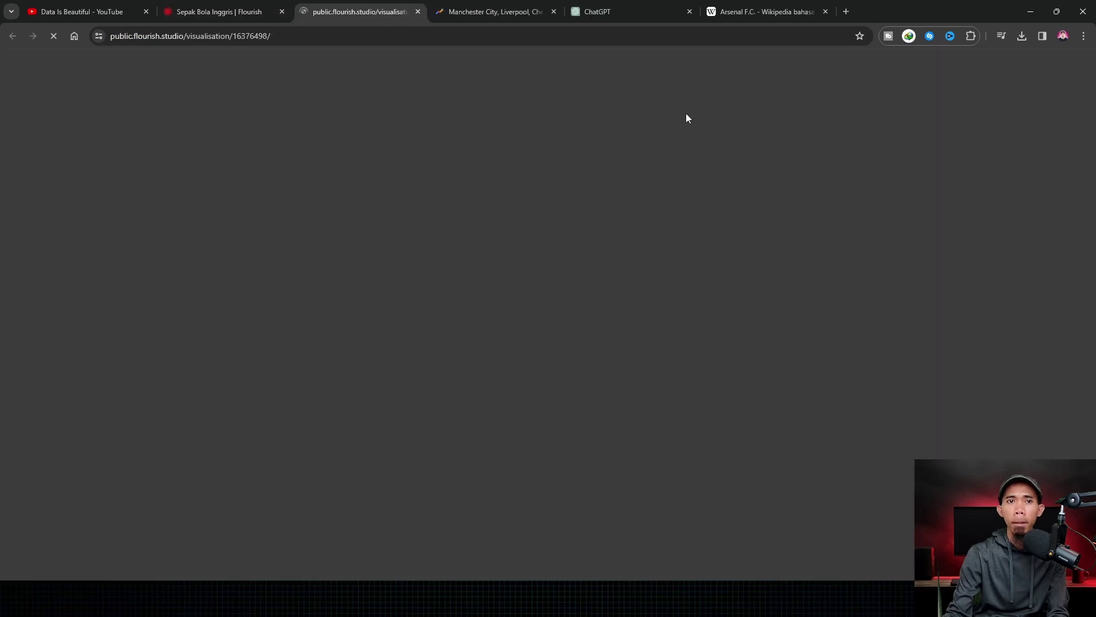
{"action": "left_click", "coordinate": [856, 60]}
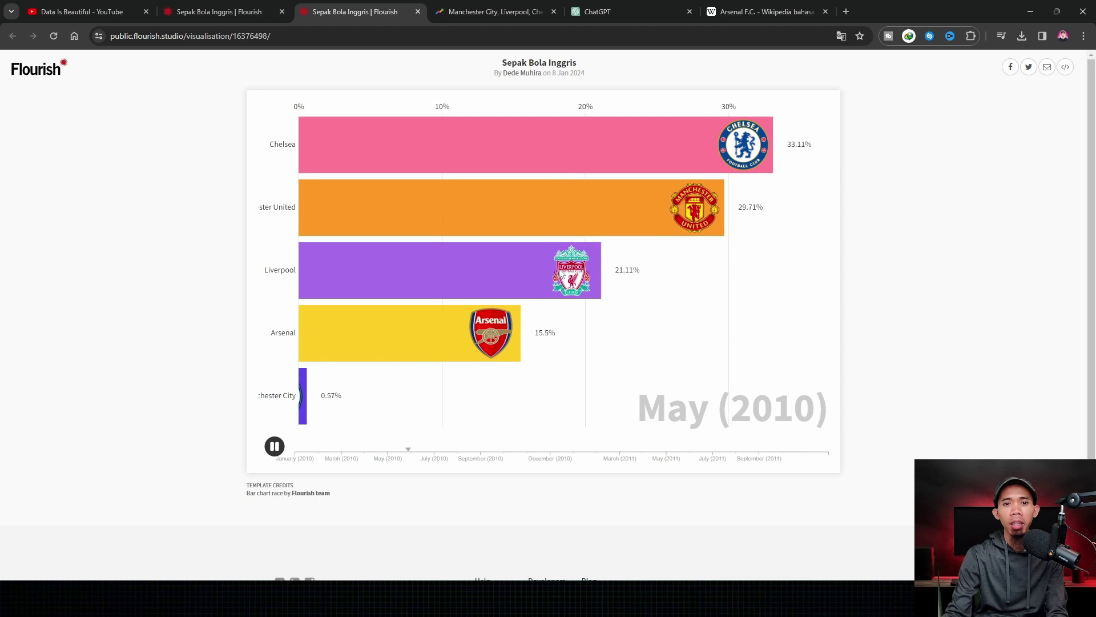
Inspect a chart bar on the public page in the developer tools and look through the surrounding element code
{"action": "right_click", "coordinate": [559, 269]}
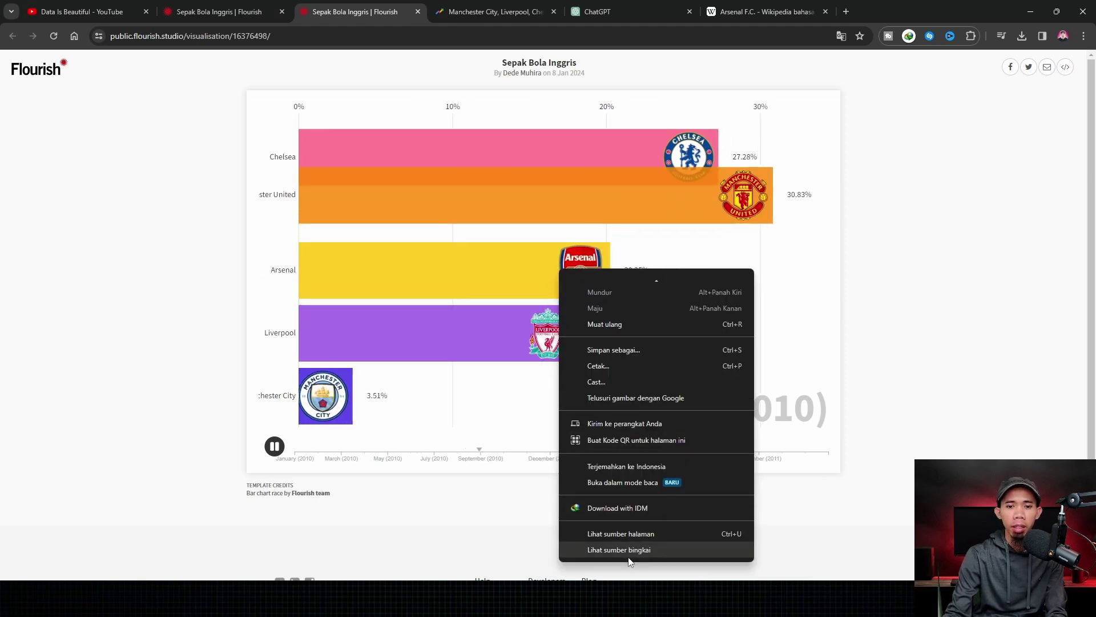
{"action": "scroll", "coordinate": [633, 526], "scroll_direction": "down", "scroll_amount": 1}
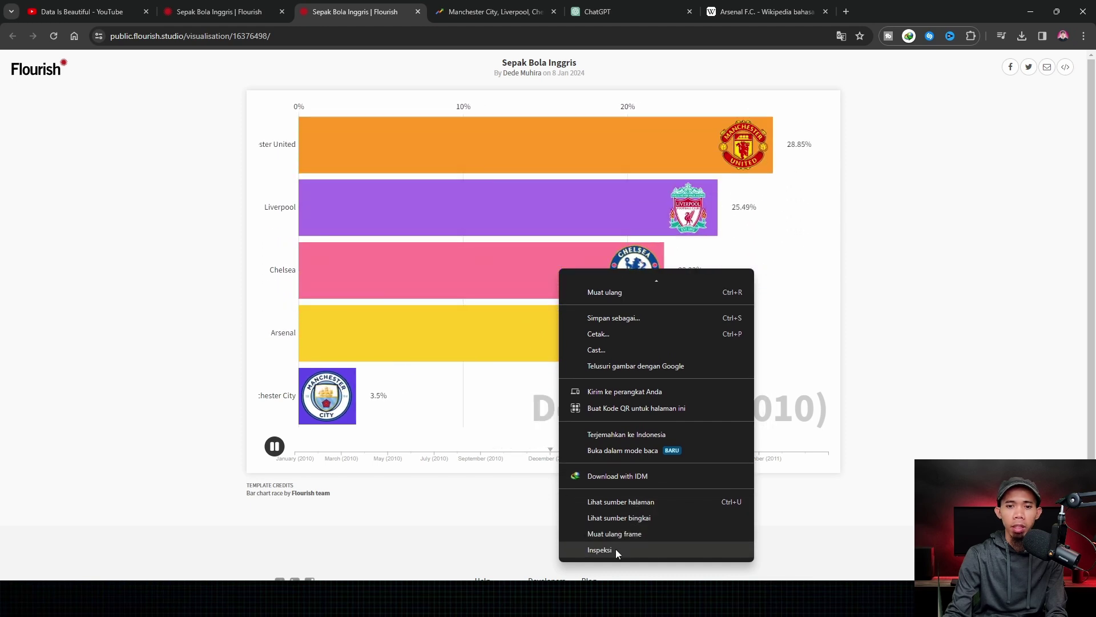
{"action": "left_click", "coordinate": [615, 550]}
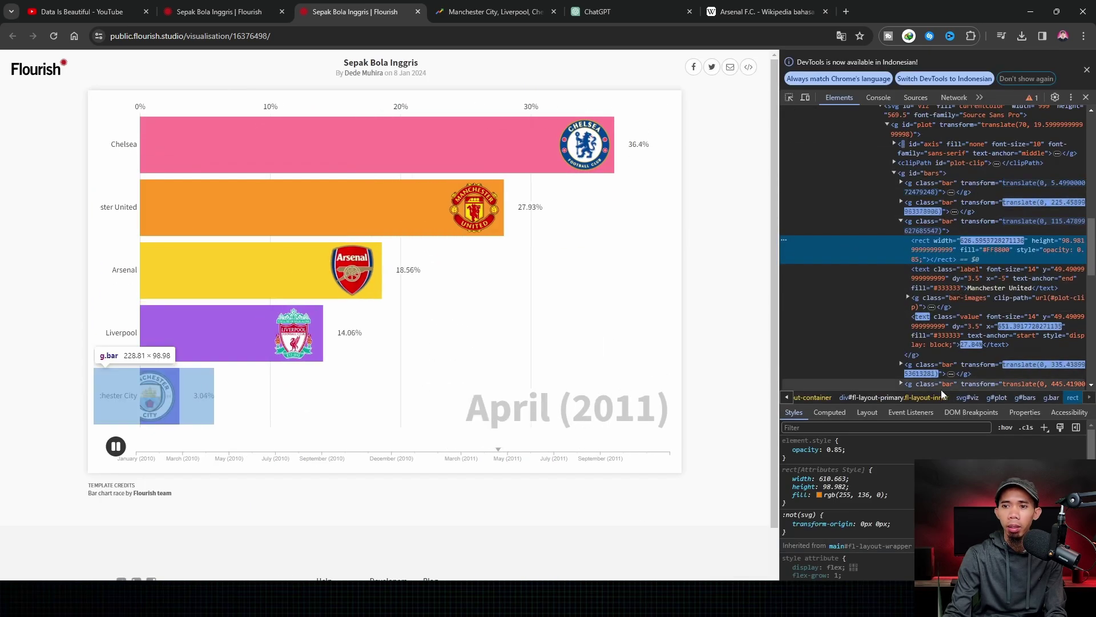
{"action": "scroll", "coordinate": [937, 368], "scroll_direction": "down", "scroll_amount": 2}
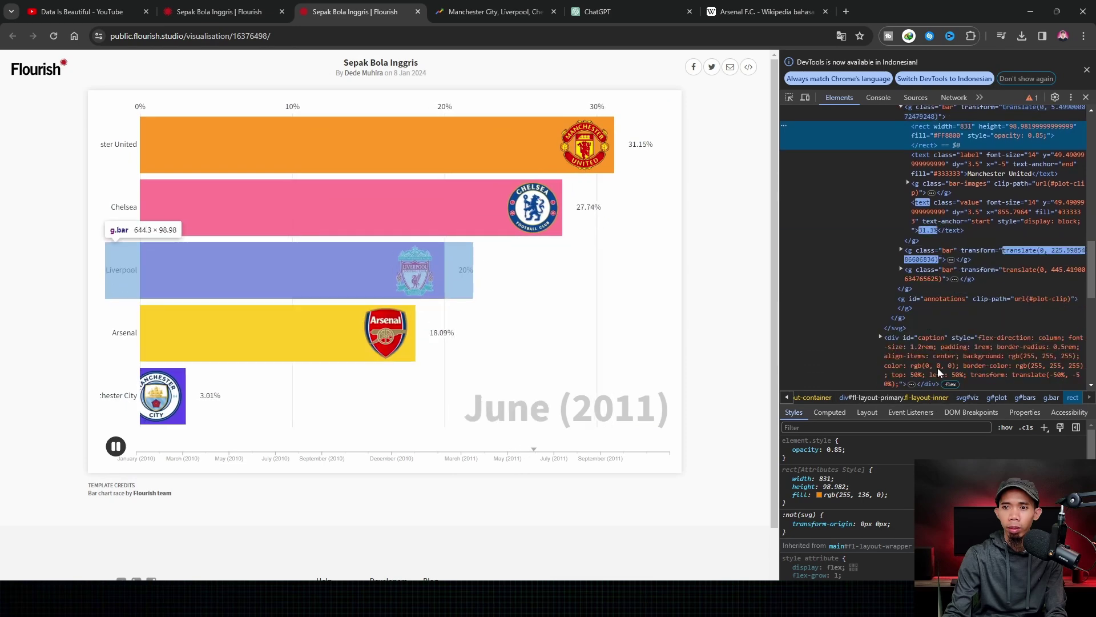
{"action": "scroll", "coordinate": [950, 233], "scroll_direction": "up", "scroll_amount": 3}
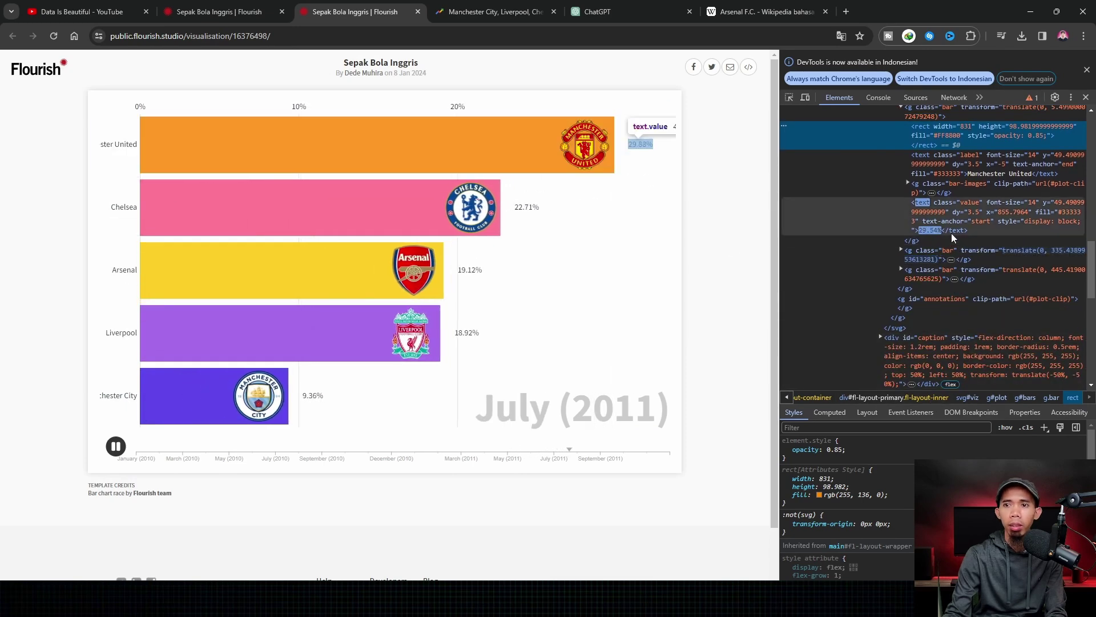
{"action": "right_click", "coordinate": [476, 66]}
{"action": "left_click", "coordinate": [446, 73]}
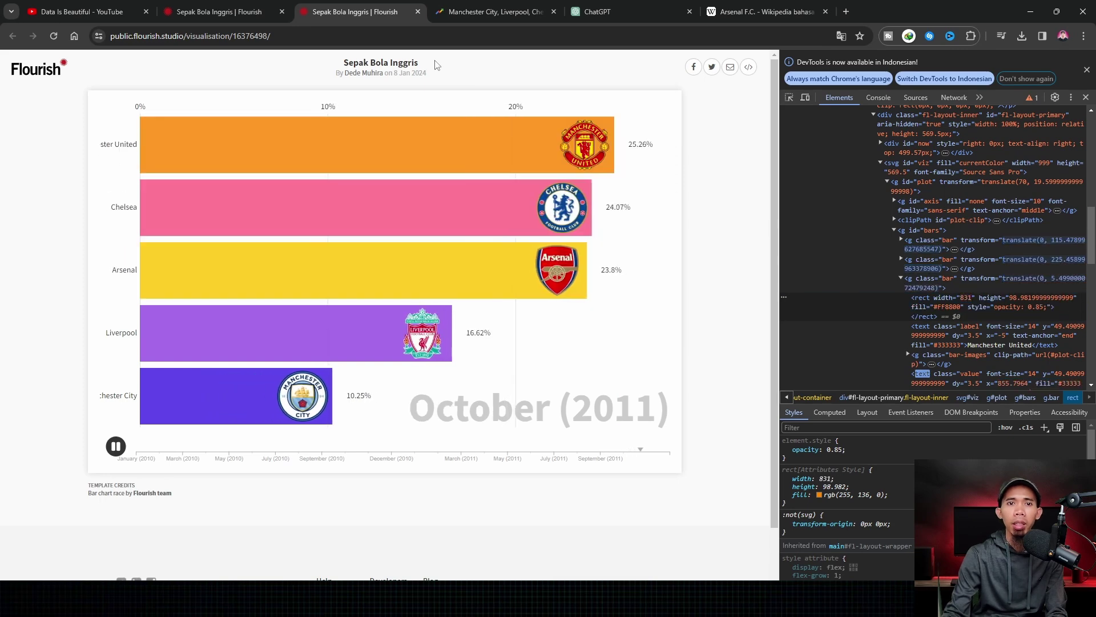
Inspect the public page's header in the developer tools and copy the embed address from the chart iframe's source attribute
{"action": "right_click", "coordinate": [447, 62]}
{"action": "left_click", "coordinate": [497, 328]}
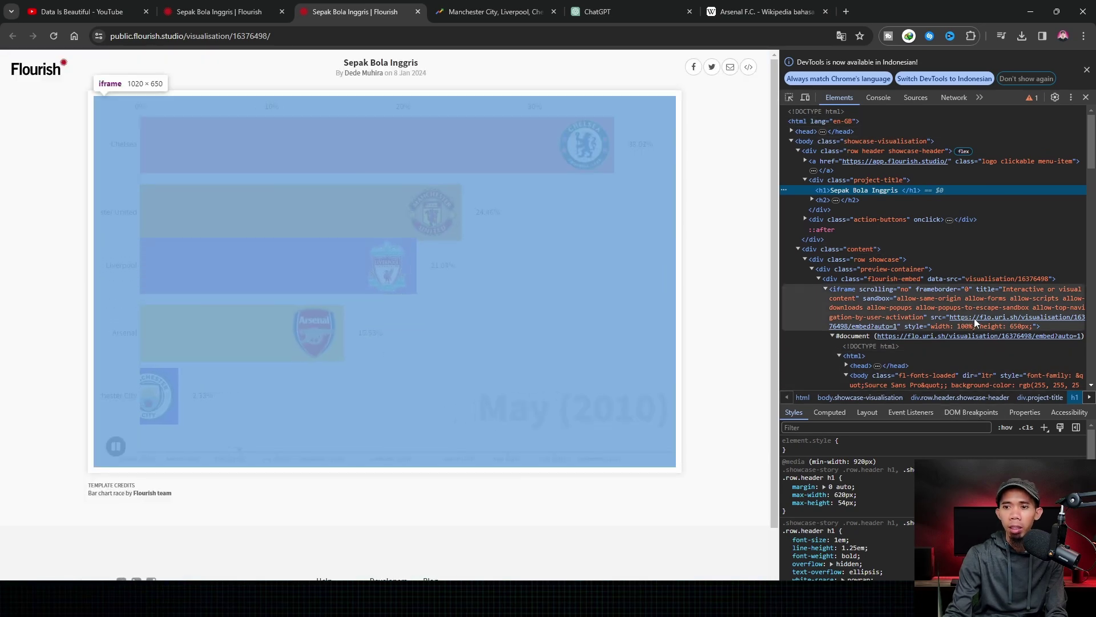
{"action": "left_click", "coordinate": [971, 318]}
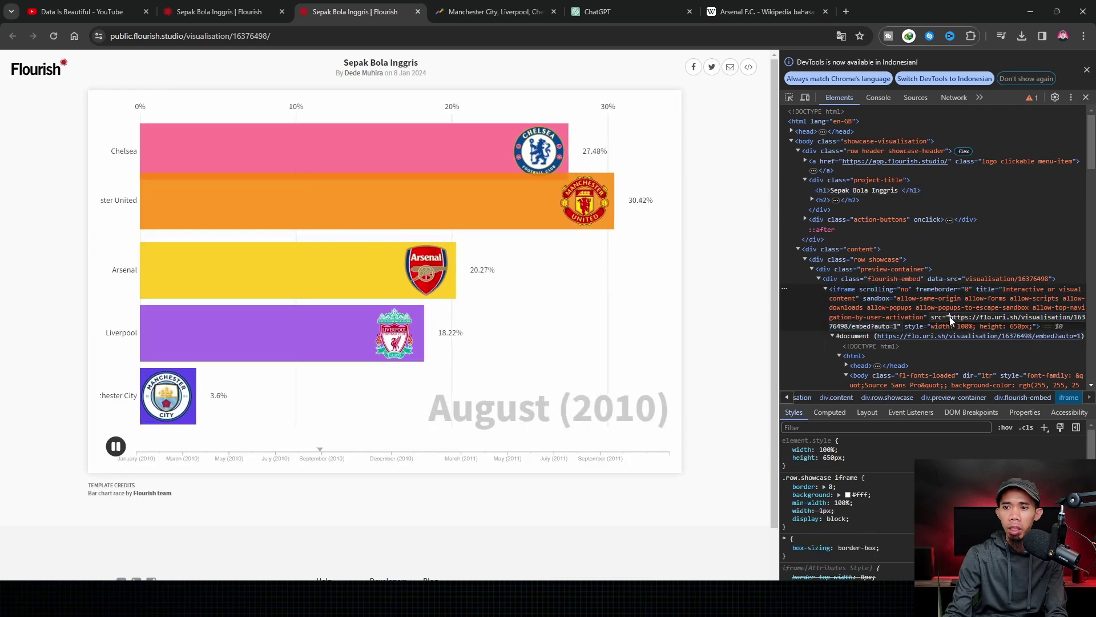
{"action": "right_click", "coordinate": [896, 327]}
{"action": "left_click", "coordinate": [667, 381]}
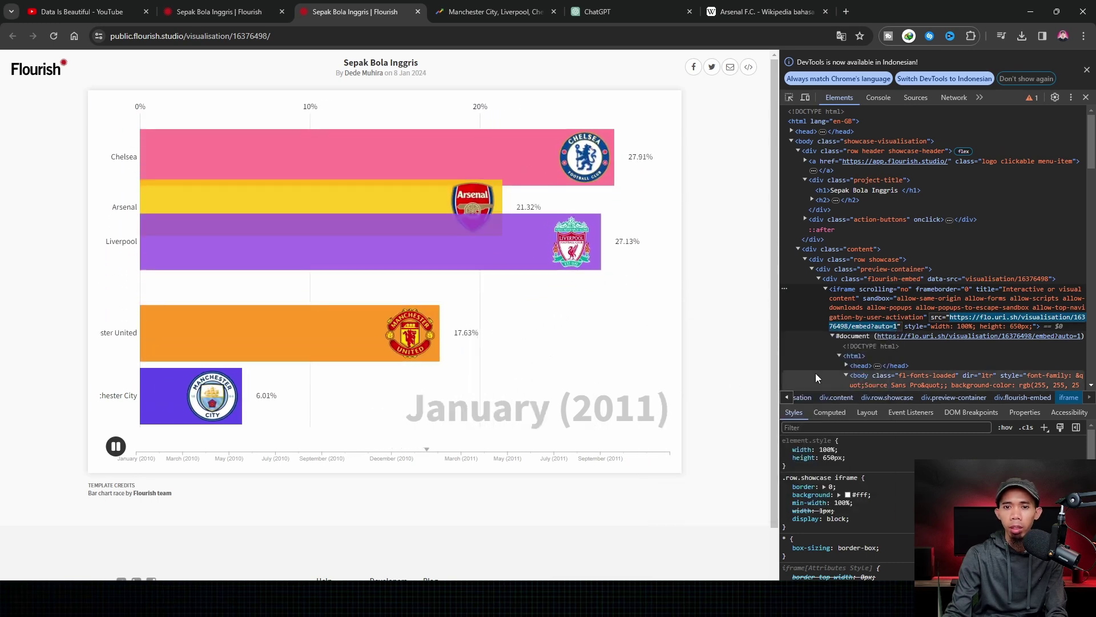
Load the copied embed address in a new browser tab and minimise the OBS window for the screen recording
{"action": "left_click", "coordinate": [845, 12]}
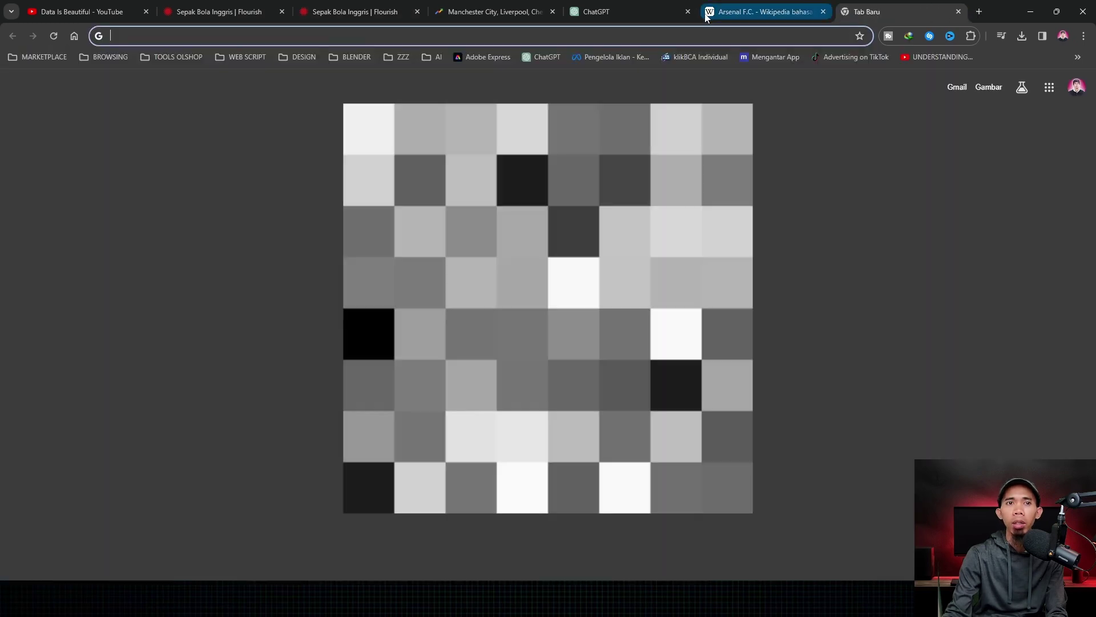
{"action": "right_click", "coordinate": [684, 36]}
{"action": "left_click", "coordinate": [779, 144]}
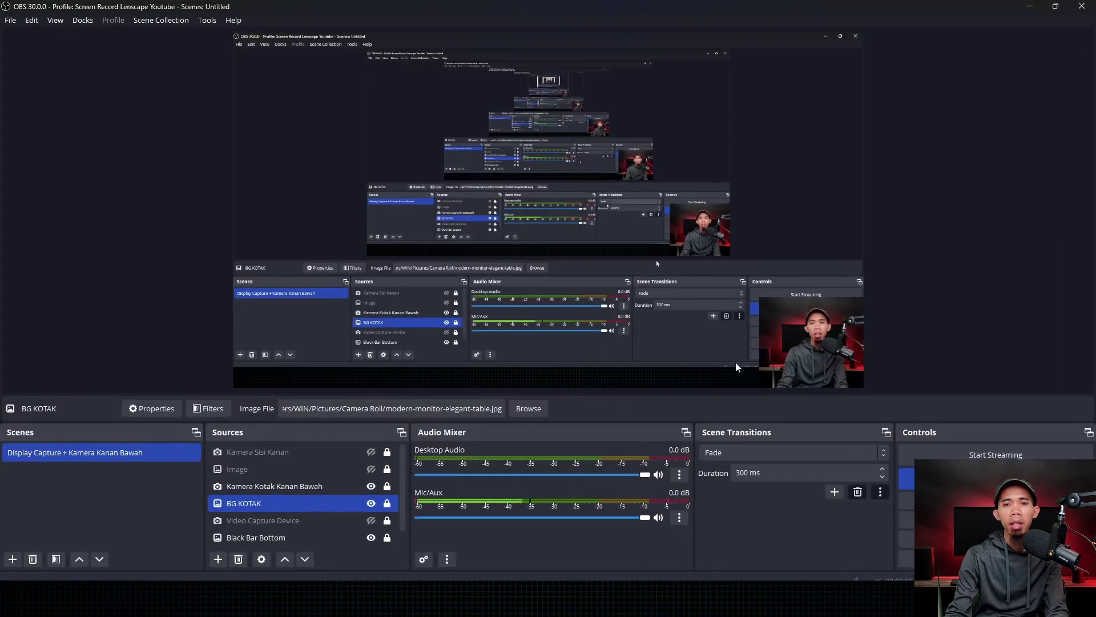
{"action": "left_click", "coordinate": [1032, 7]}
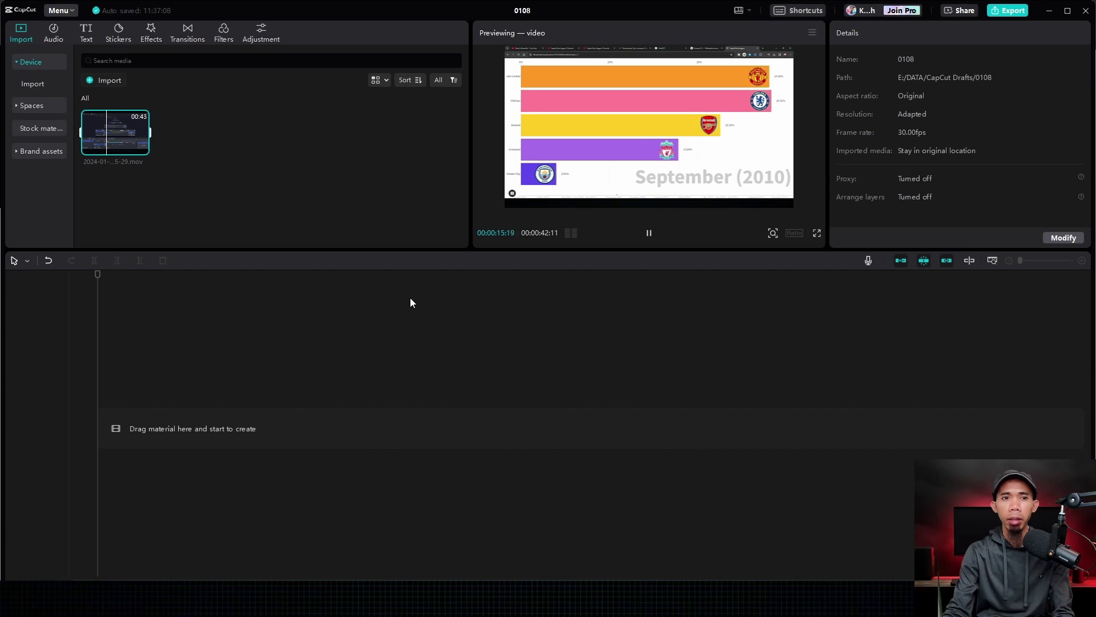
In CapCut, enlarge the preview area and set the project to a custom 1920 x 1080 resolution at 60 fps
{"action": "left_click_drag", "start_coordinate": [477, 251], "coordinate": [478, 367]}
{"action": "left_click_drag", "start_coordinate": [471, 265], "coordinate": [323, 288]}
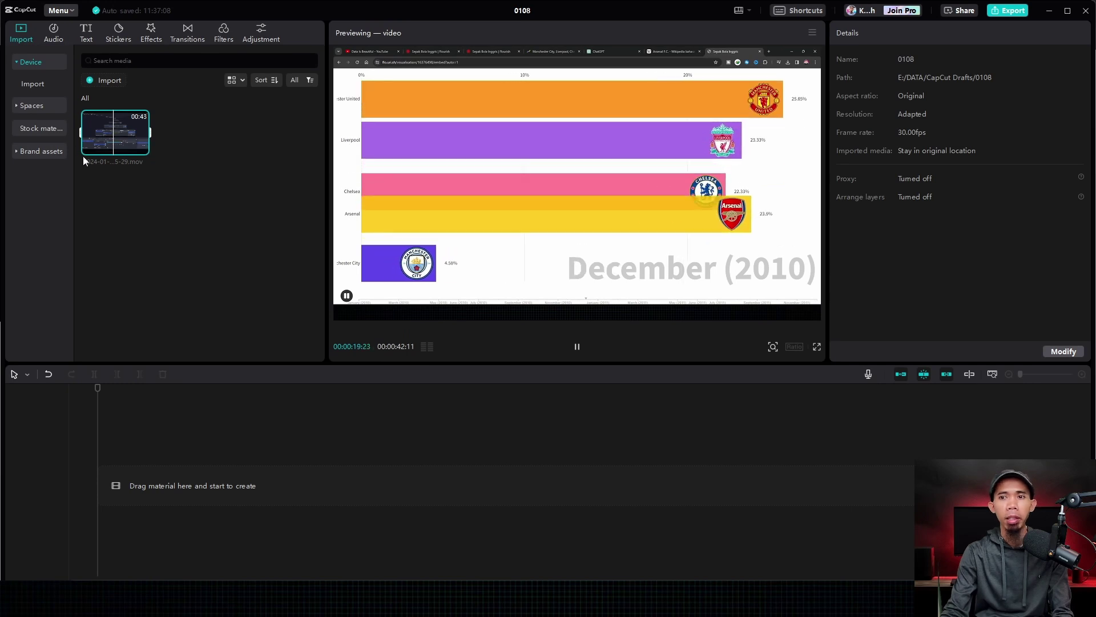
{"action": "left_click", "coordinate": [1063, 354]}
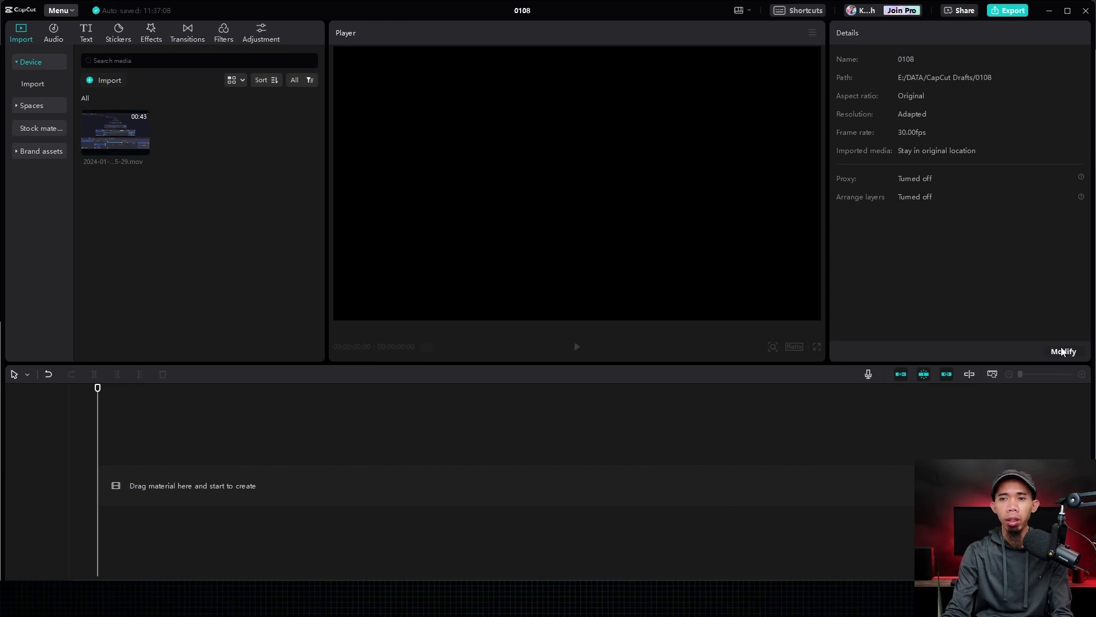
{"action": "left_click", "coordinate": [1062, 352]}
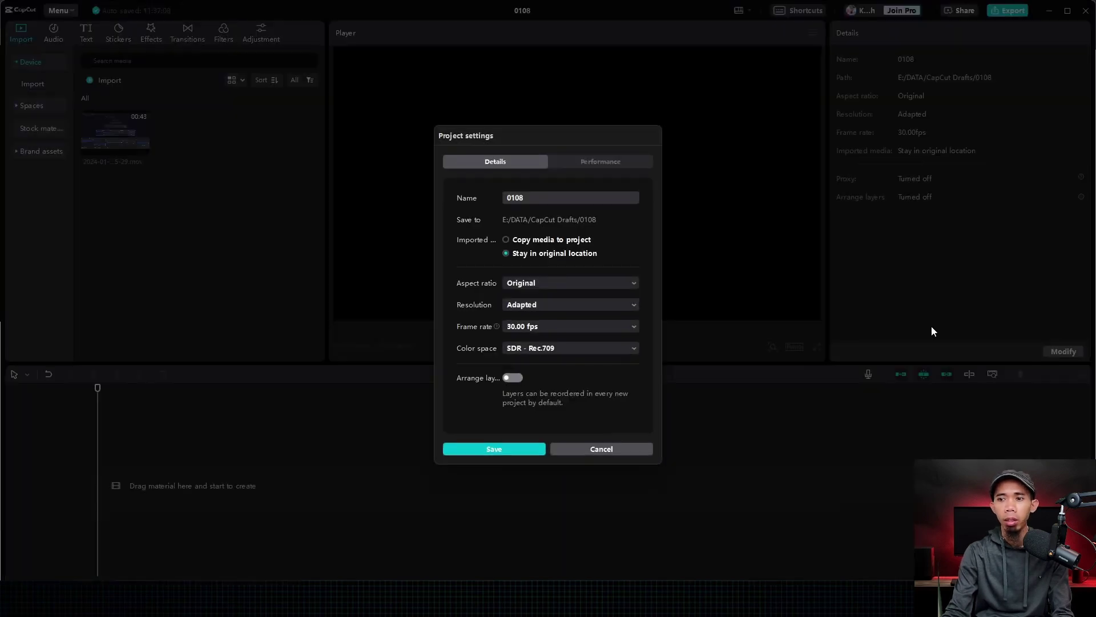
{"action": "left_click", "coordinate": [542, 305]}
{"action": "left_click", "coordinate": [533, 341]}
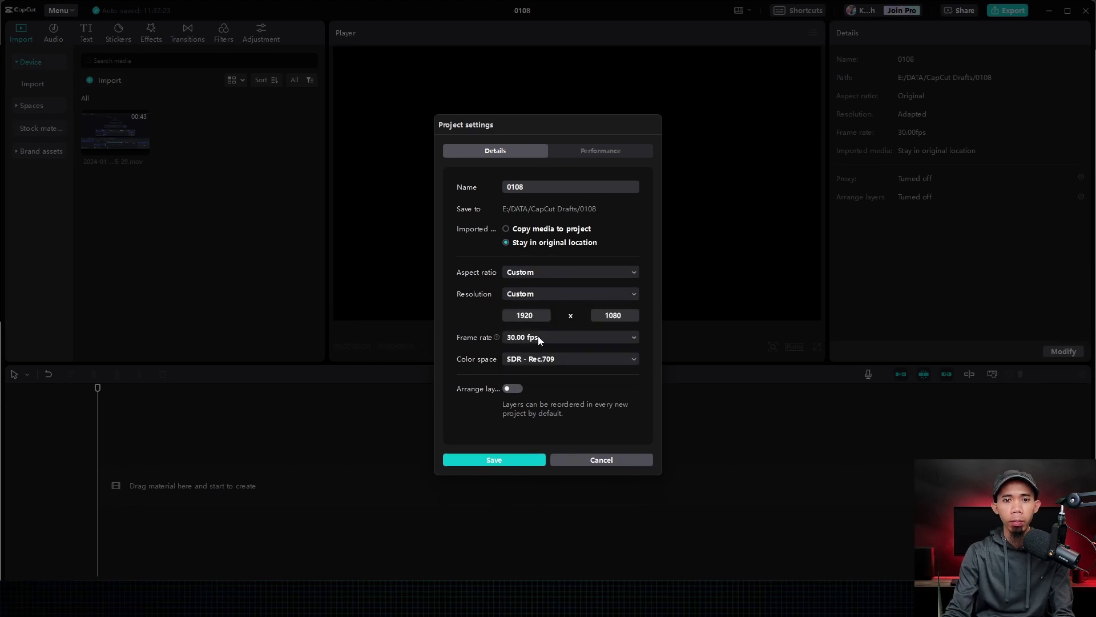
{"action": "left_click", "coordinate": [538, 337]}
{"action": "left_click", "coordinate": [539, 427]}
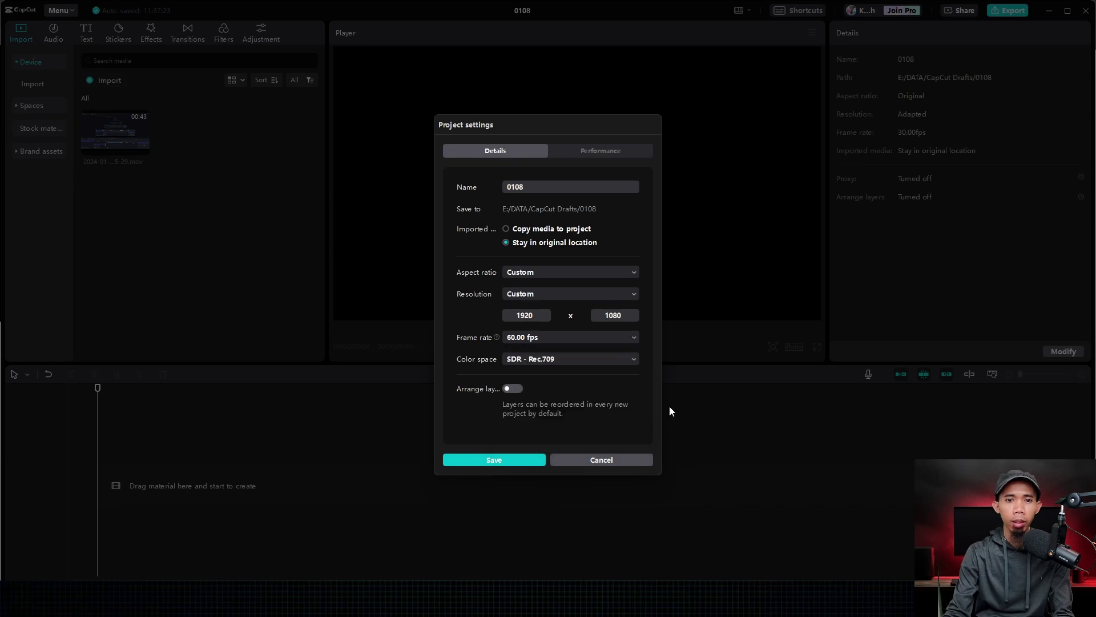
{"action": "left_click", "coordinate": [506, 461]}
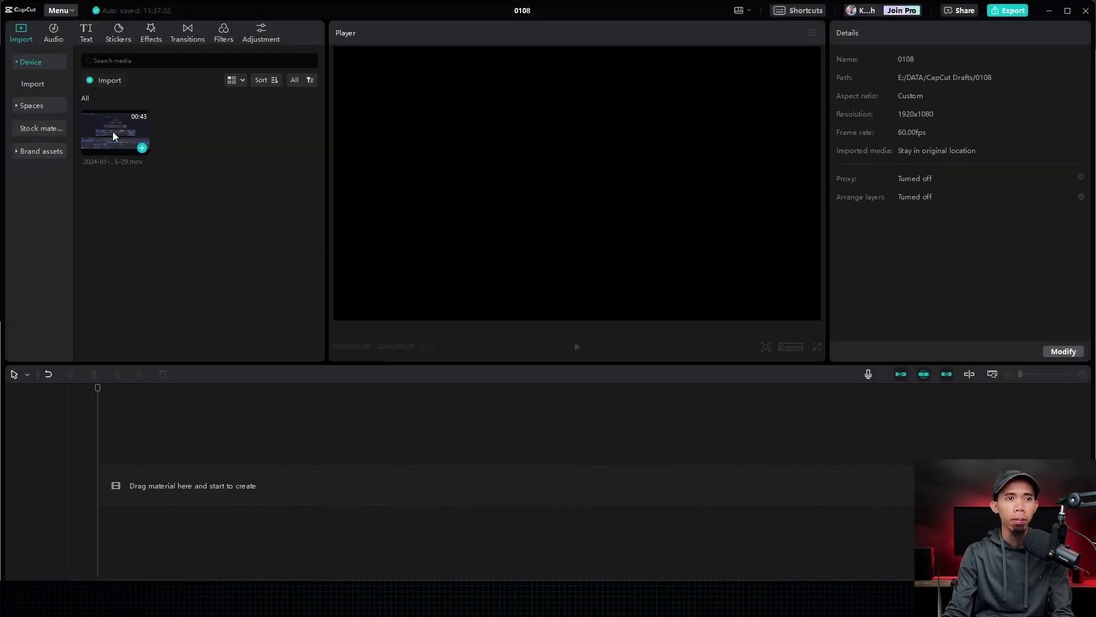
Add the screen recording to the timeline and cut away everything before 00:00:04:58, where the race starts
{"action": "left_click", "coordinate": [142, 148]}
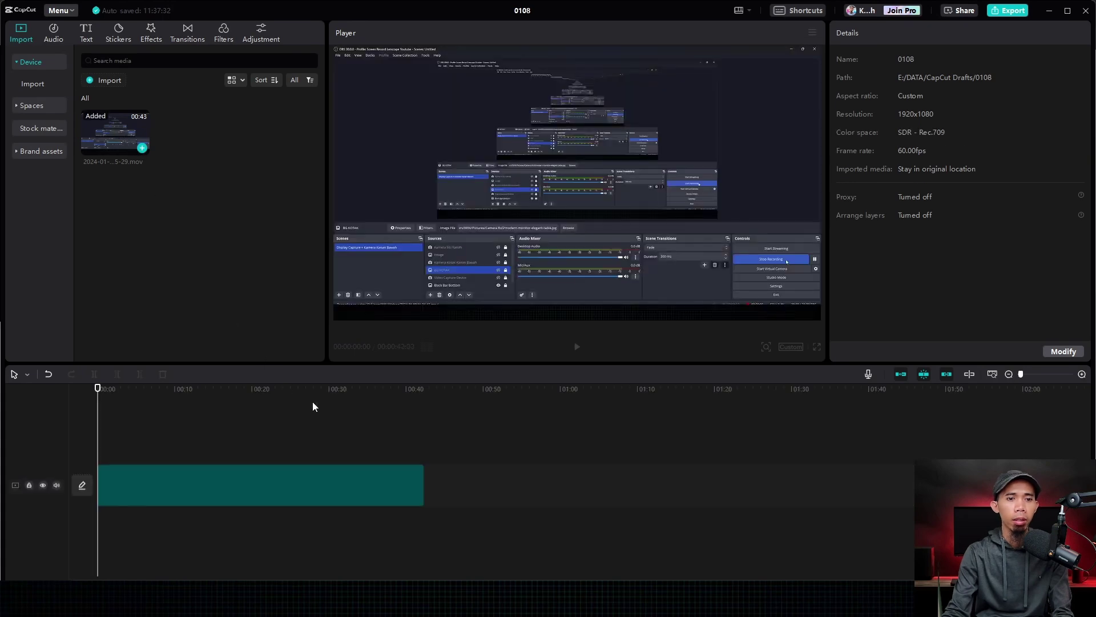
{"action": "left_click_drag", "start_coordinate": [108, 391], "coordinate": [136, 399]}
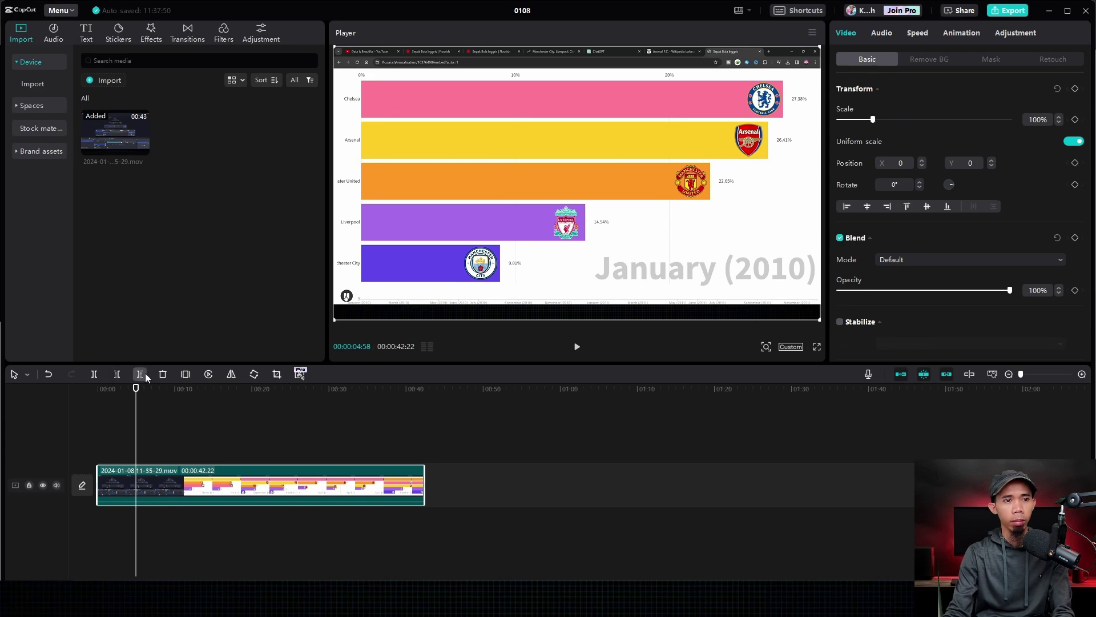
{"action": "left_click", "coordinate": [117, 373]}
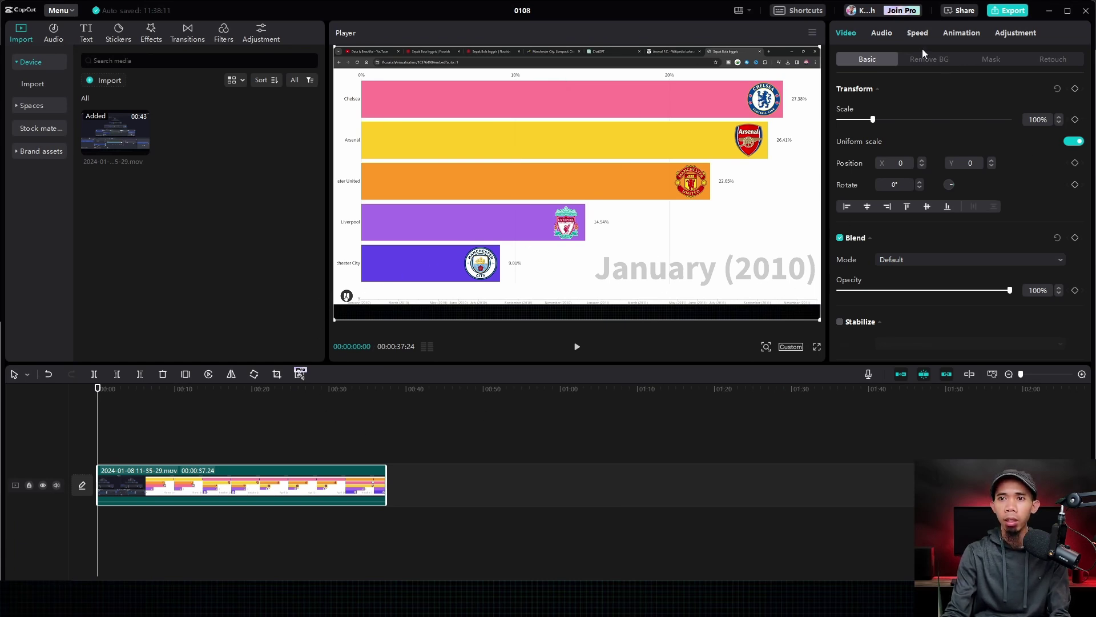
Hide the browser bars with a Mirror mask at Y 16 and size 860, and trim the clip's end to 00:00:29:58
{"action": "left_click", "coordinate": [991, 60]}
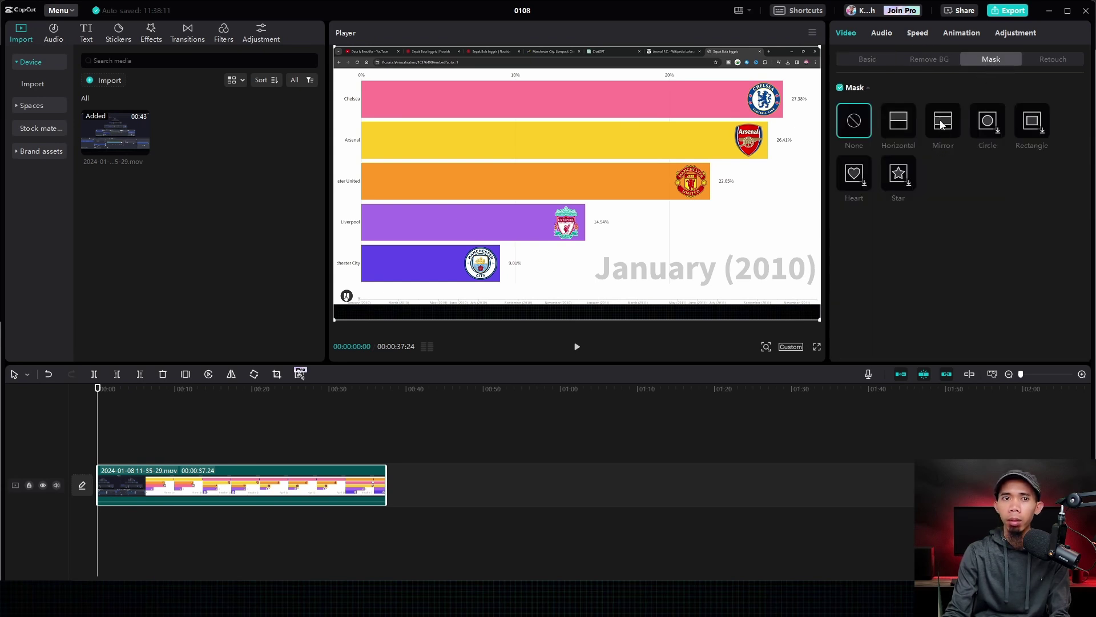
{"action": "left_click", "coordinate": [942, 125]}
{"action": "left_click_drag", "start_coordinate": [578, 117], "coordinate": [578, 67]}
{"action": "left_click_drag", "start_coordinate": [562, 141], "coordinate": [561, 143]}
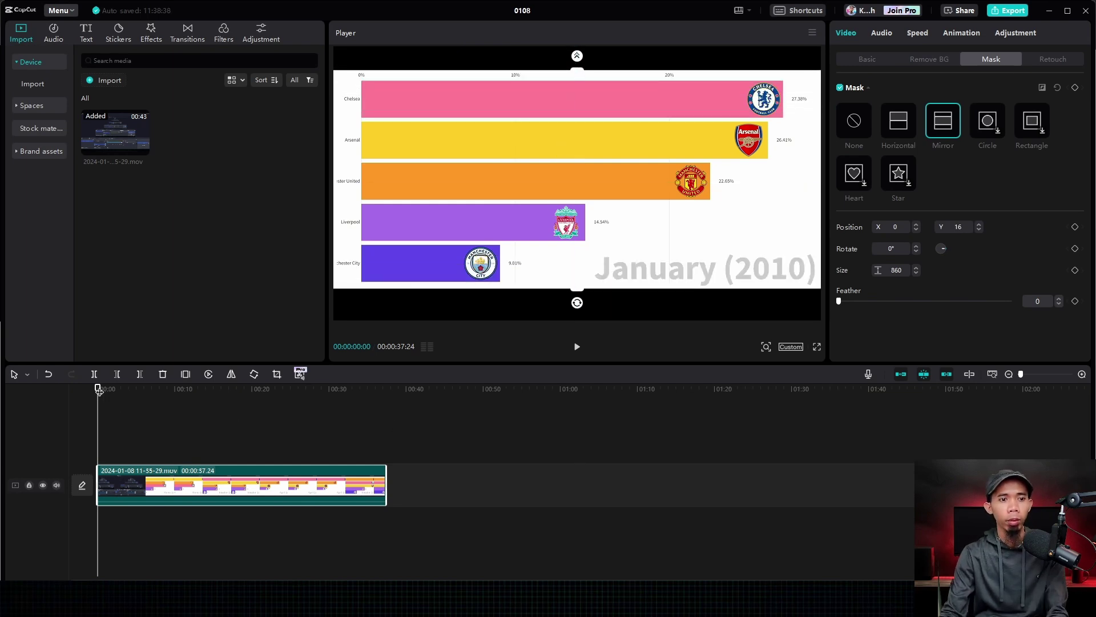
{"action": "left_click_drag", "start_coordinate": [99, 391], "coordinate": [362, 402]}
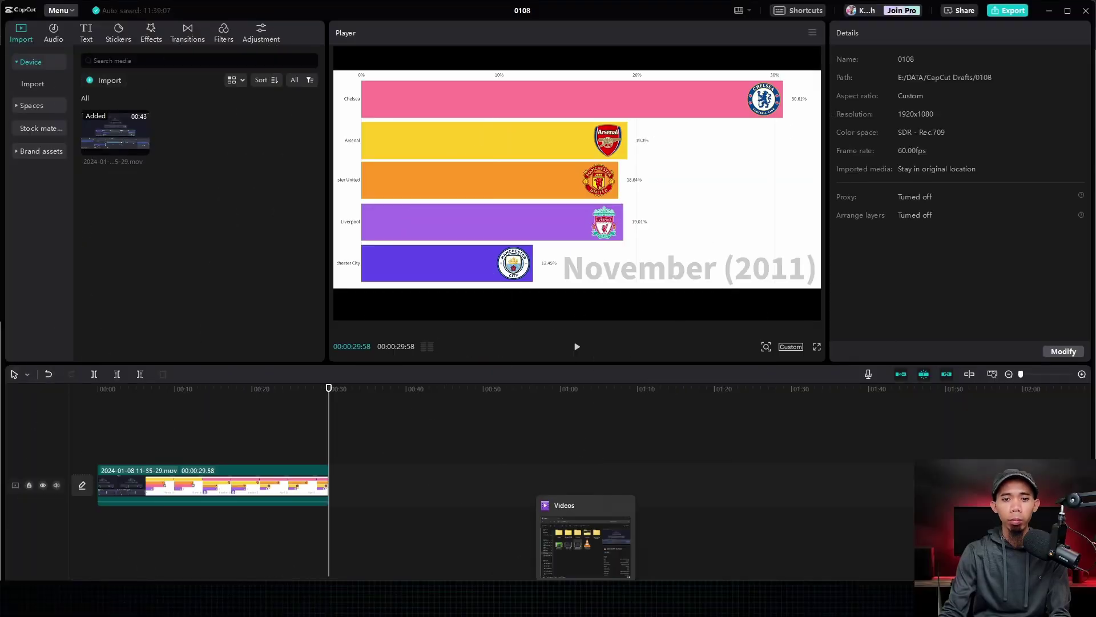
Import White.jpg from the Camera Roll folder, lay it beneath the recording for its full length, and preview the result to the end
{"action": "left_click", "coordinate": [594, 534]}
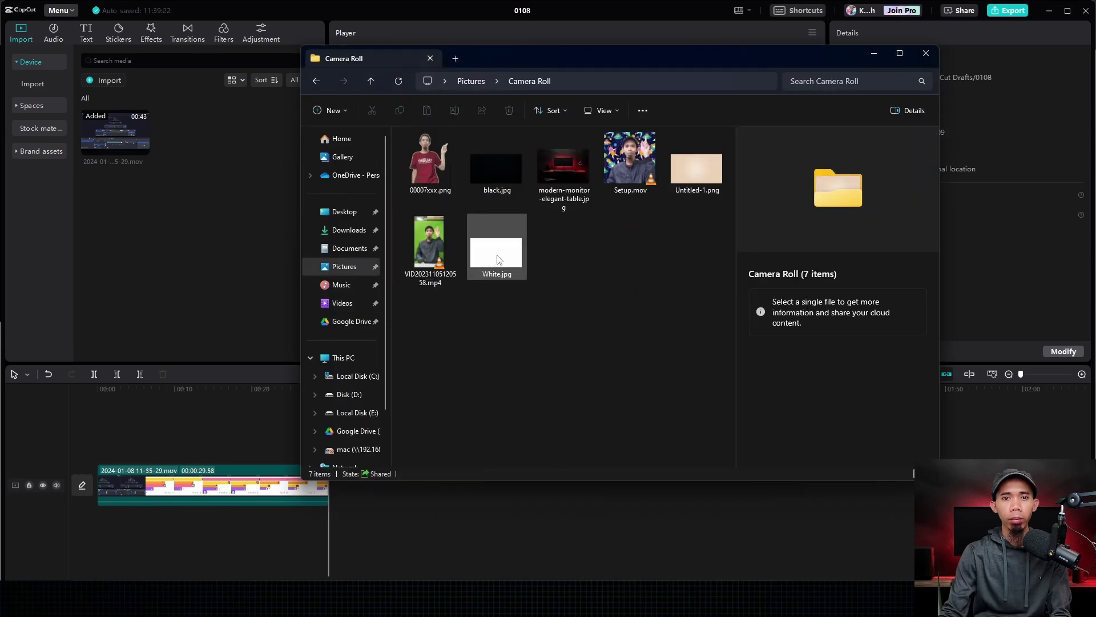
{"action": "left_click_drag", "start_coordinate": [499, 259], "coordinate": [144, 224]}
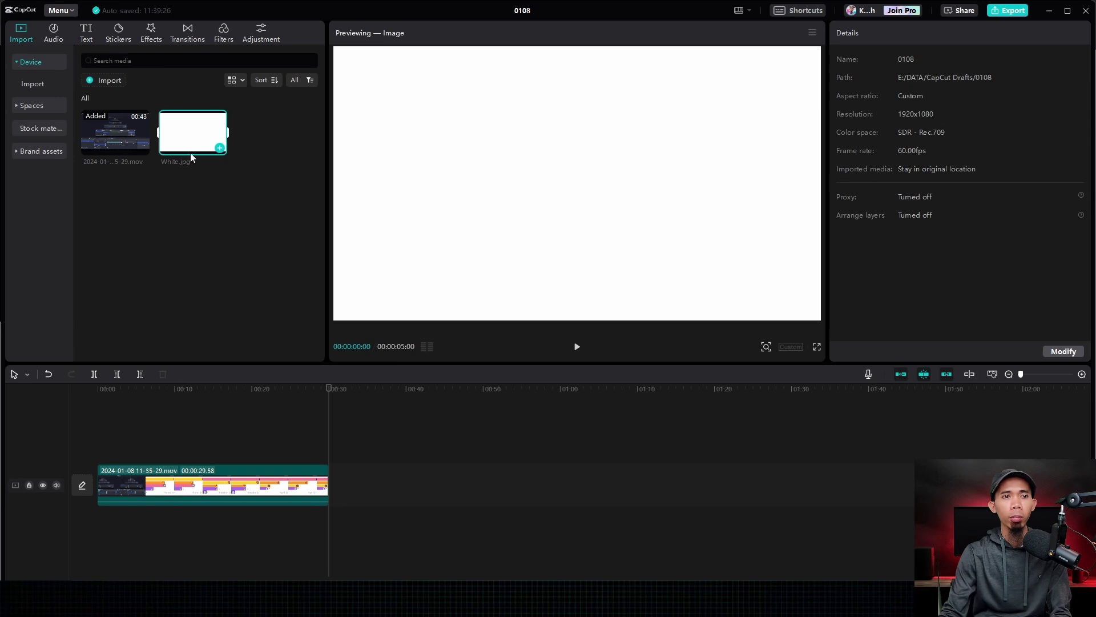
{"action": "left_click_drag", "start_coordinate": [214, 150], "coordinate": [191, 148]}
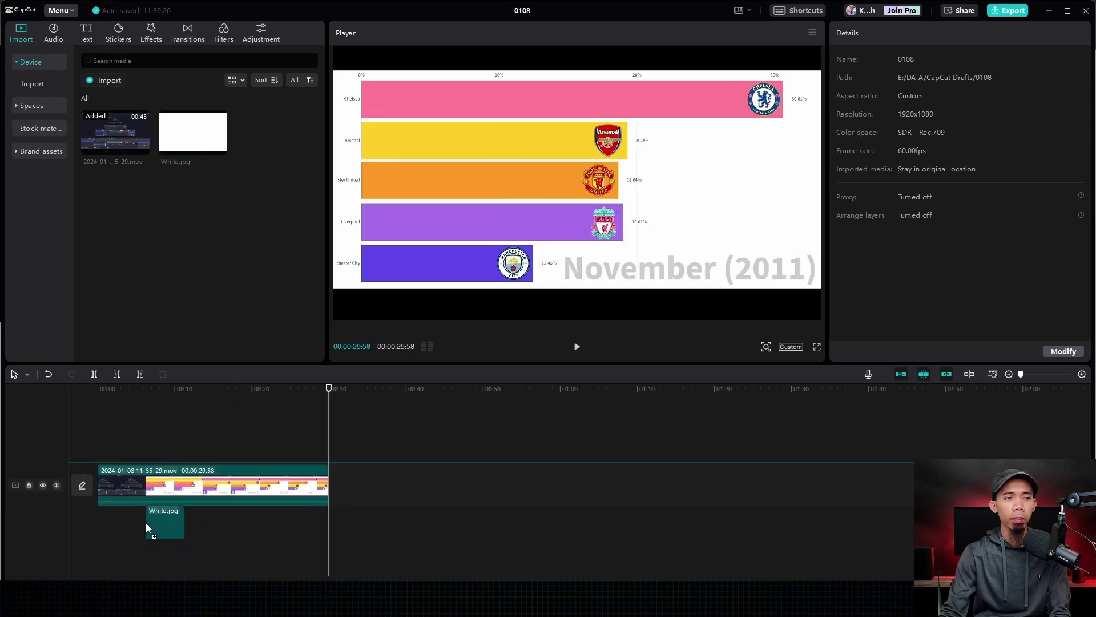
{"action": "left_click_drag", "start_coordinate": [147, 526], "coordinate": [117, 446]}
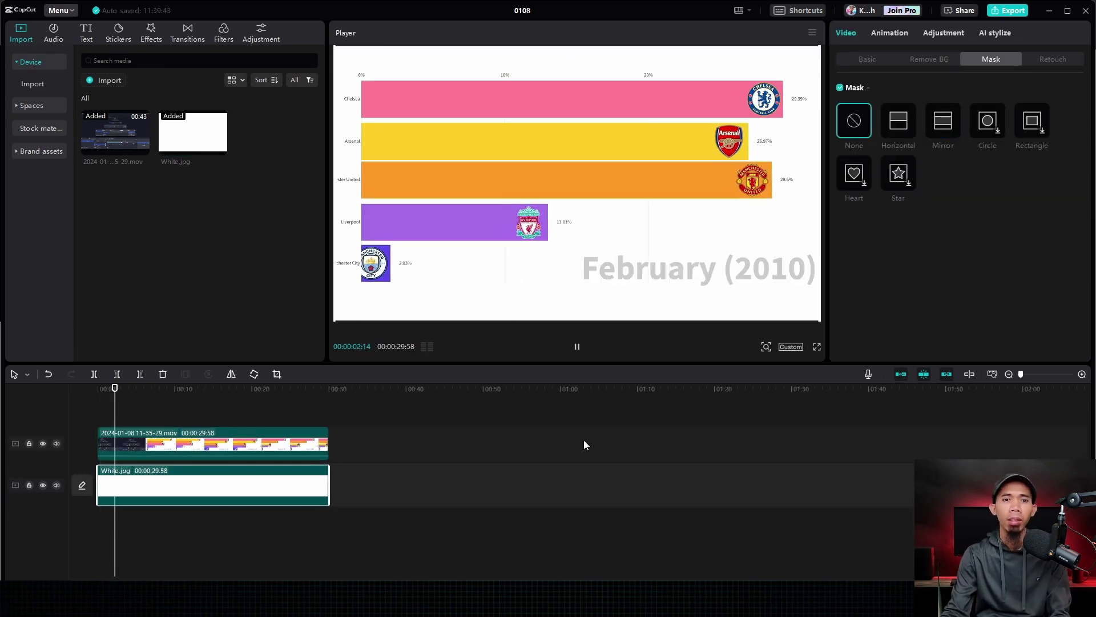
{"action": "key", "text": "space"}
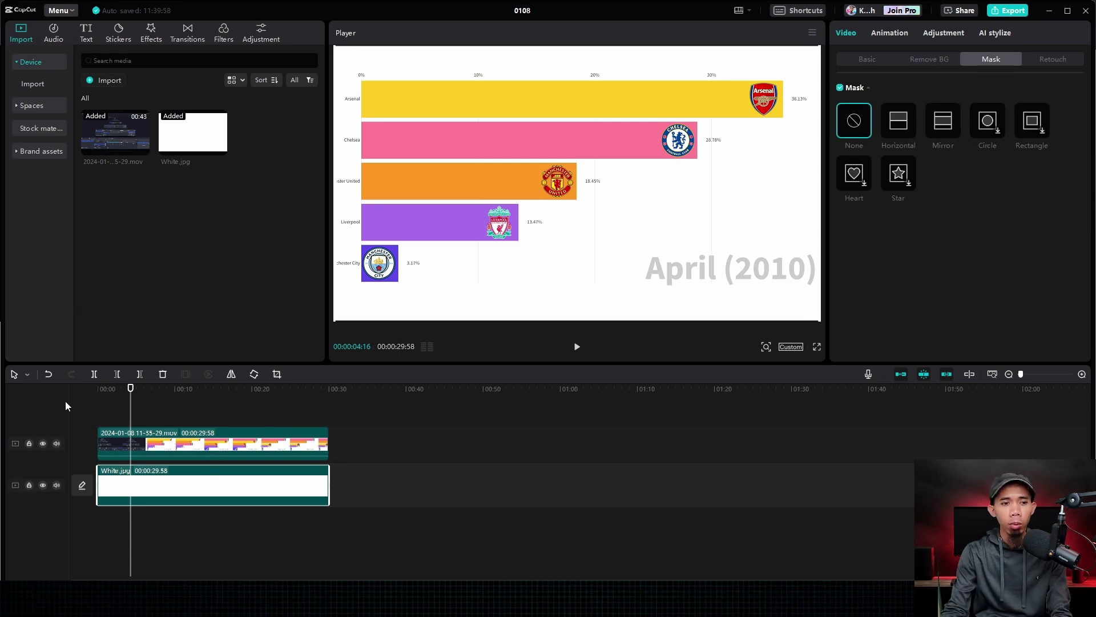
{"action": "left_click_drag", "start_coordinate": [130, 389], "coordinate": [237, 390]}
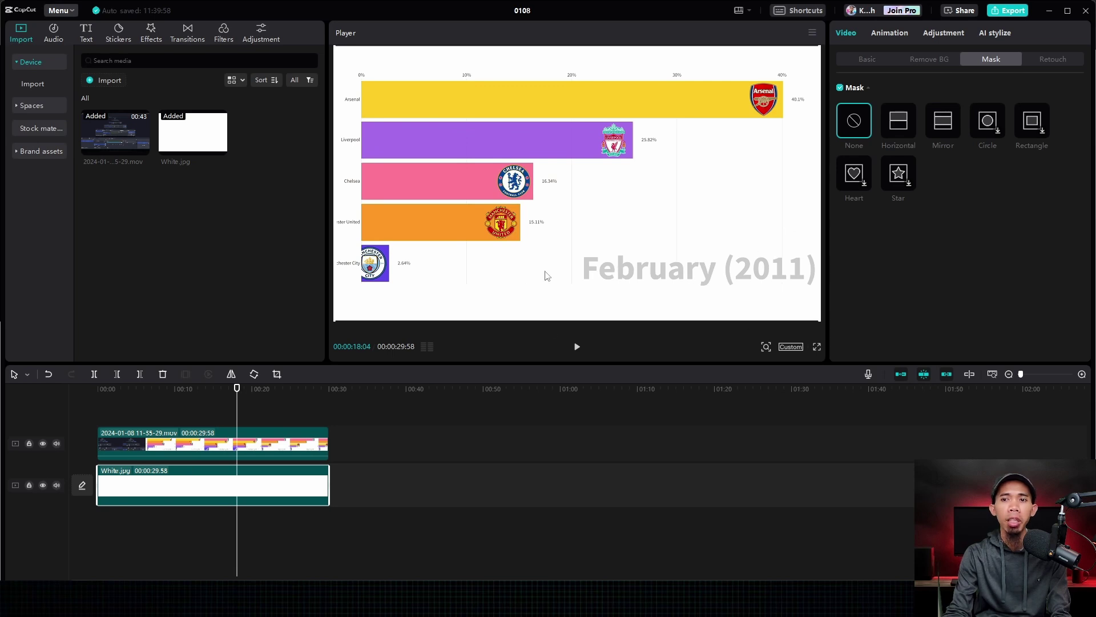
{"action": "left_click_drag", "start_coordinate": [234, 392], "coordinate": [335, 397]}
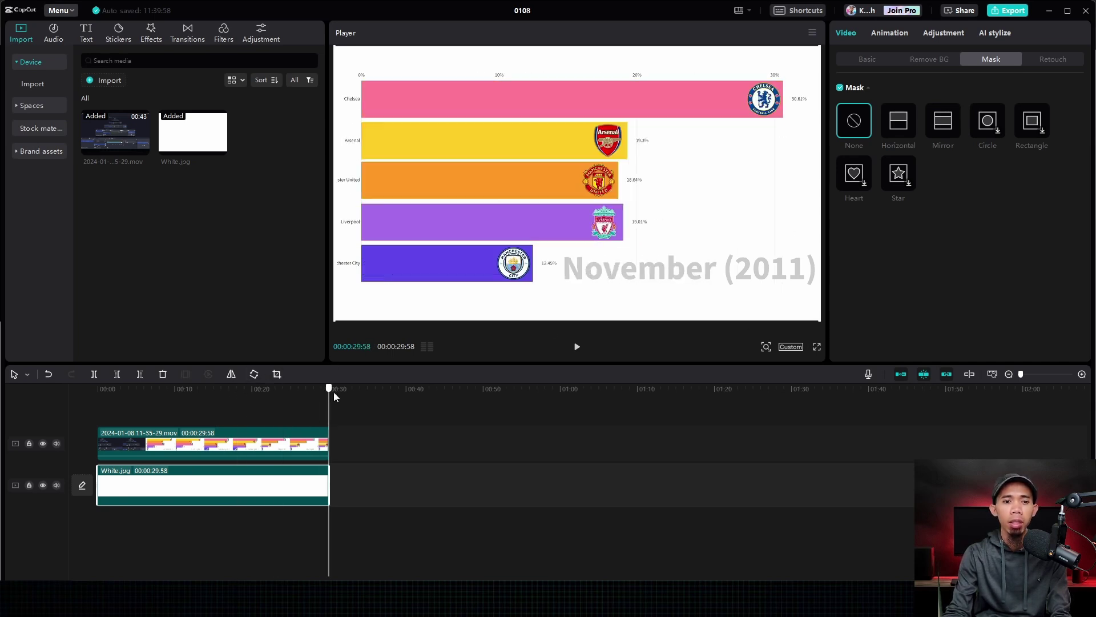
Export the project as 0108.mov in 1080p HEVC at 60 fps, open its folder and play the exported video
{"action": "left_click", "coordinate": [1008, 11]}
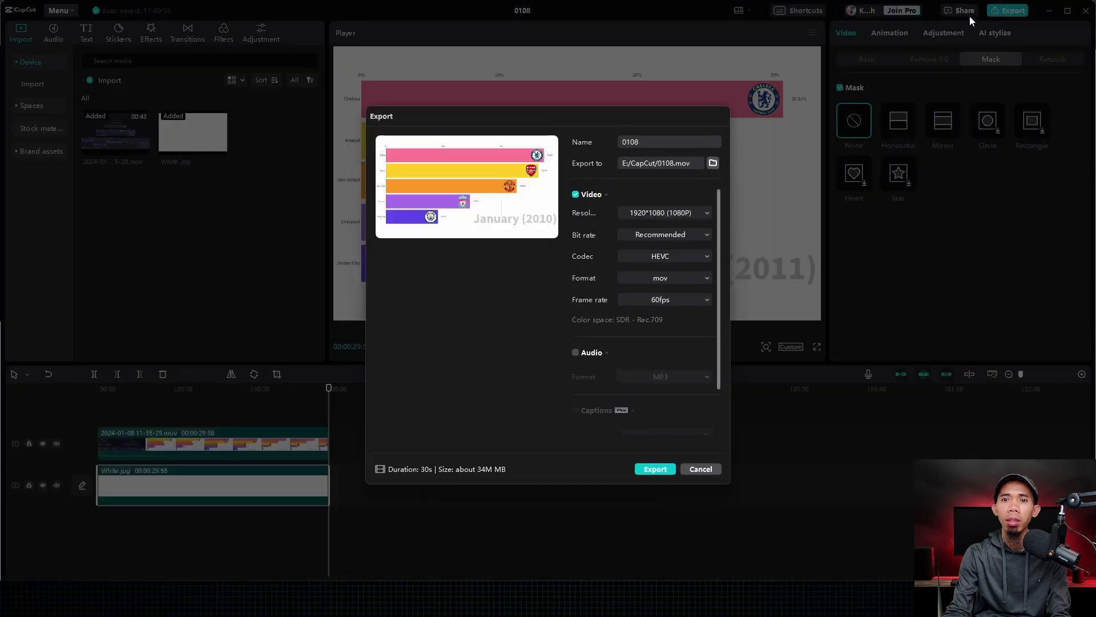
{"action": "left_click", "coordinate": [654, 470]}
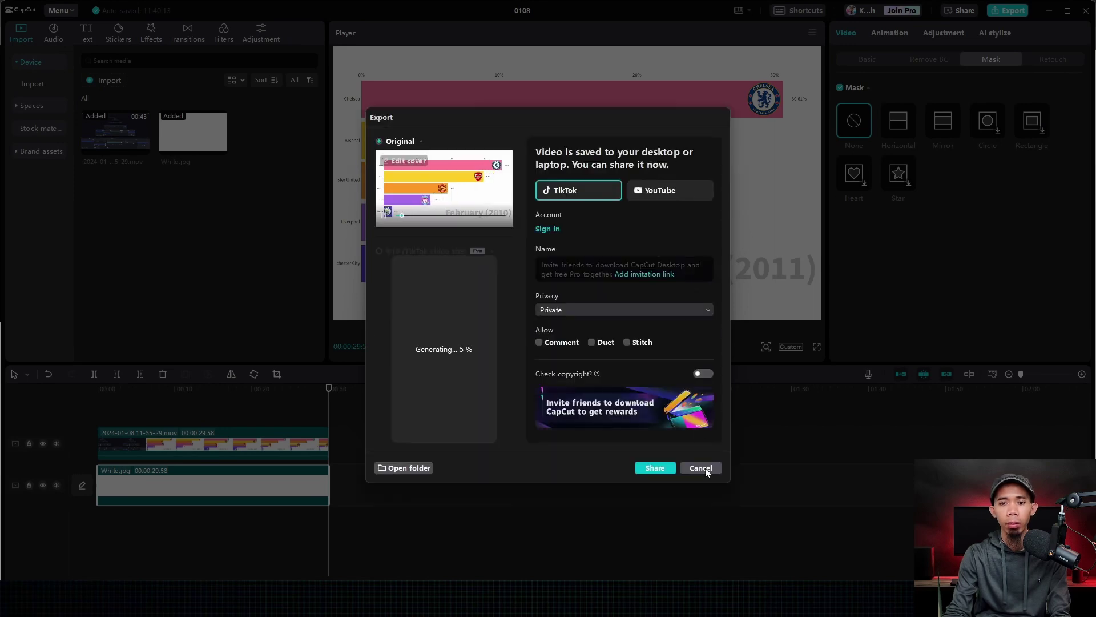
{"action": "left_click", "coordinate": [403, 469]}
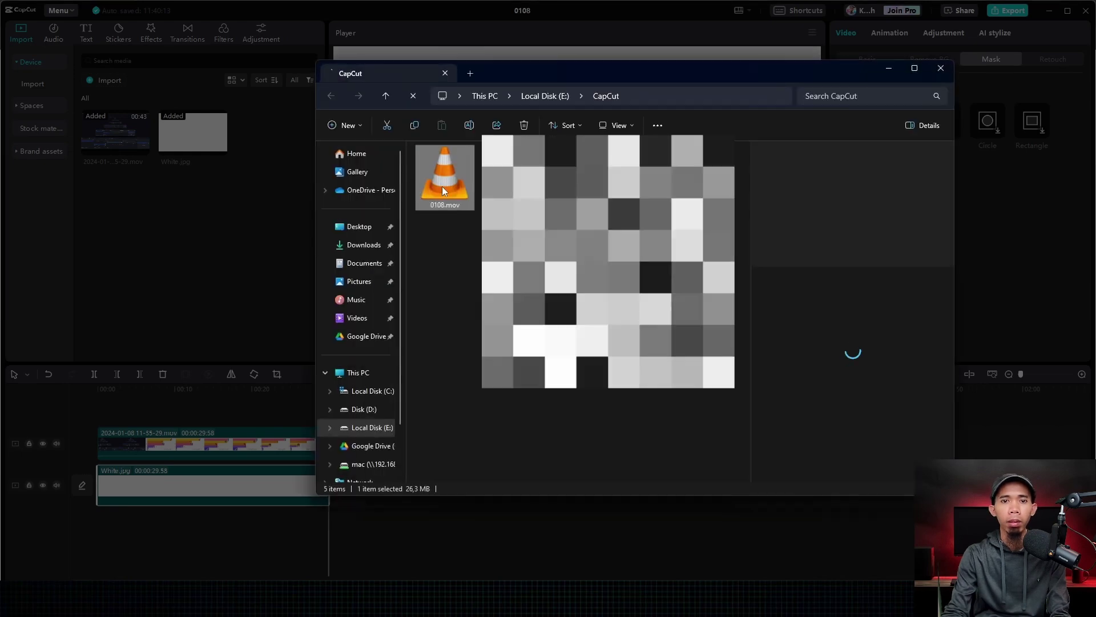
{"action": "double_click", "coordinate": [452, 184]}
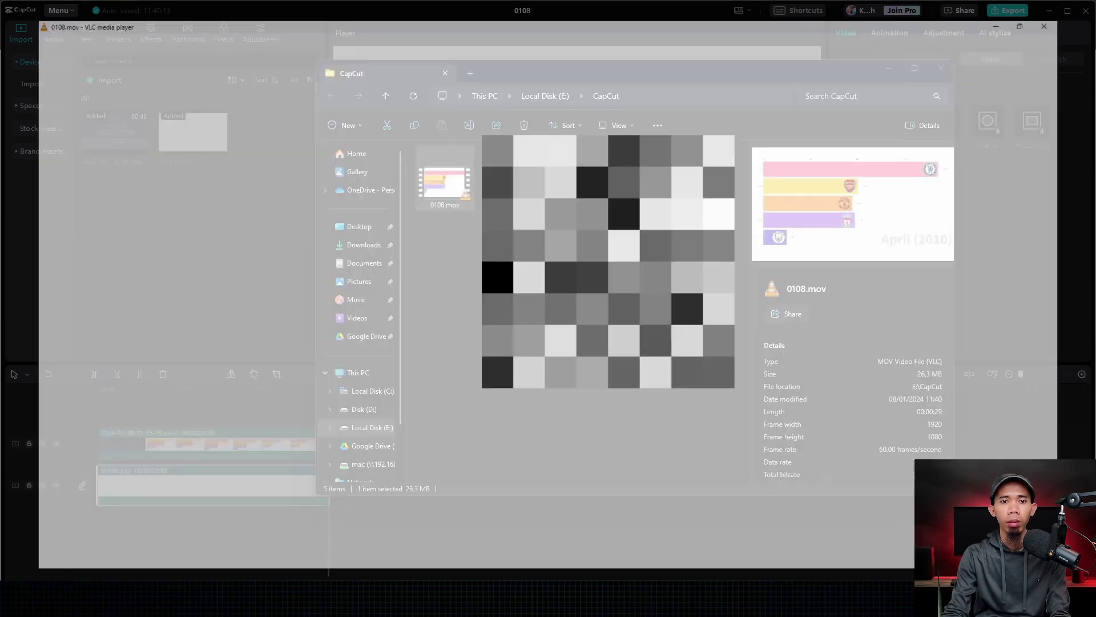